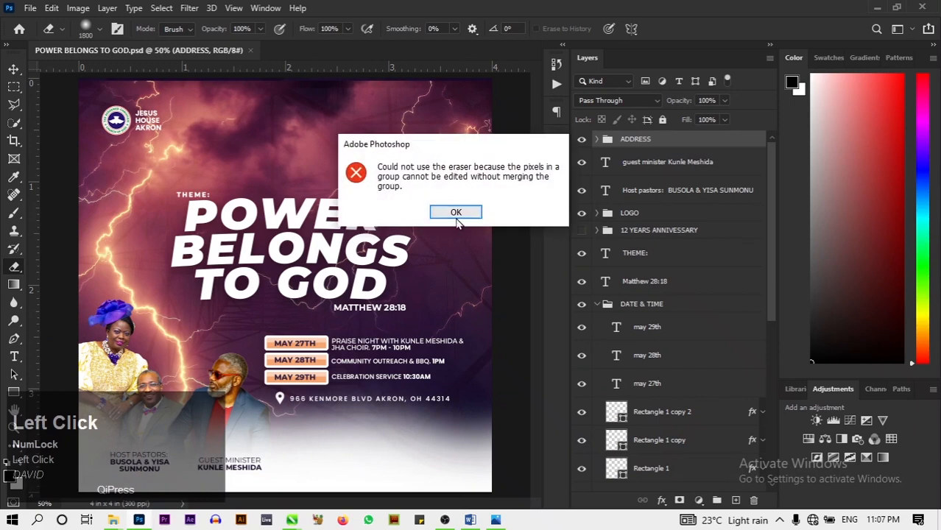
Dismiss the eraser error and examine the finished POWER BELONGS TO GOD flyer up close and as a whole with the Move tool active
left_click(454, 212)
left_click(14, 70)
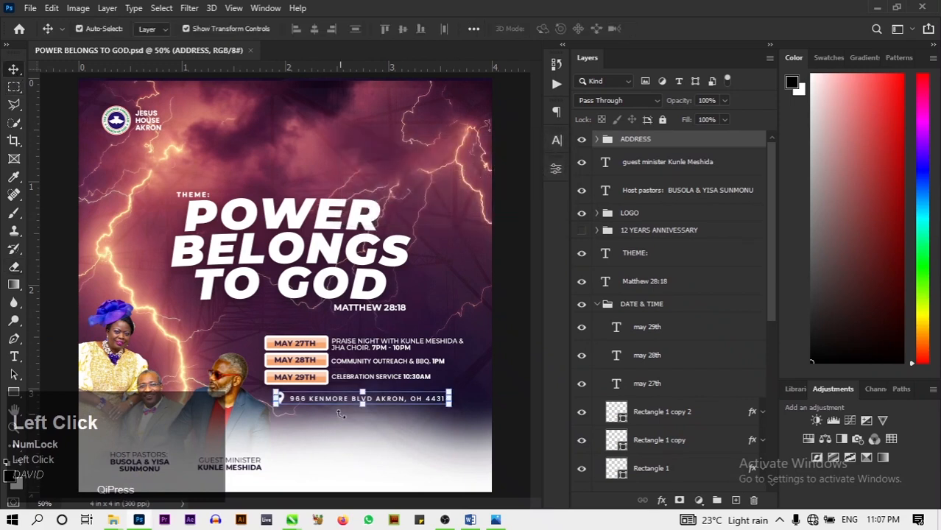
scroll(322, 383, "up", 1)
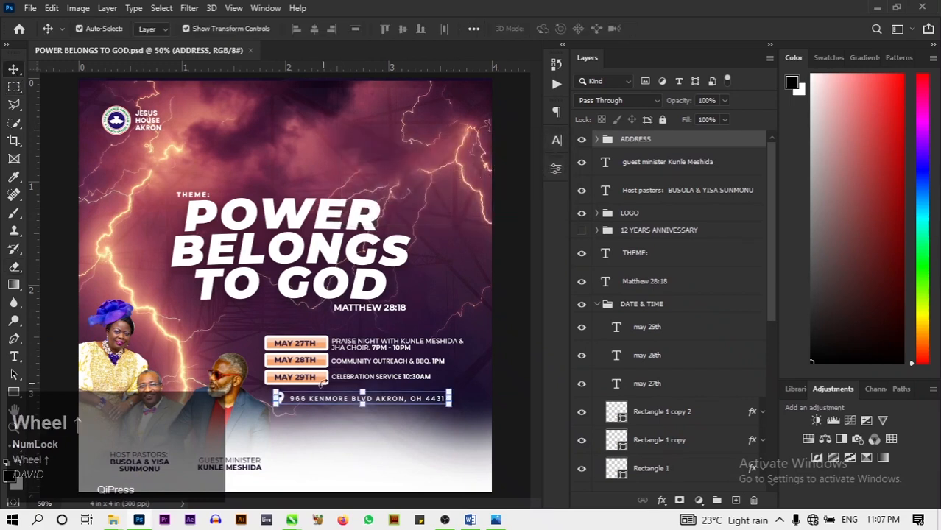
middle_click(288, 291)
key("ctrl+plus")
key("ctrl+plus")
key("ctrl+plus")
key("ctrl+plus")
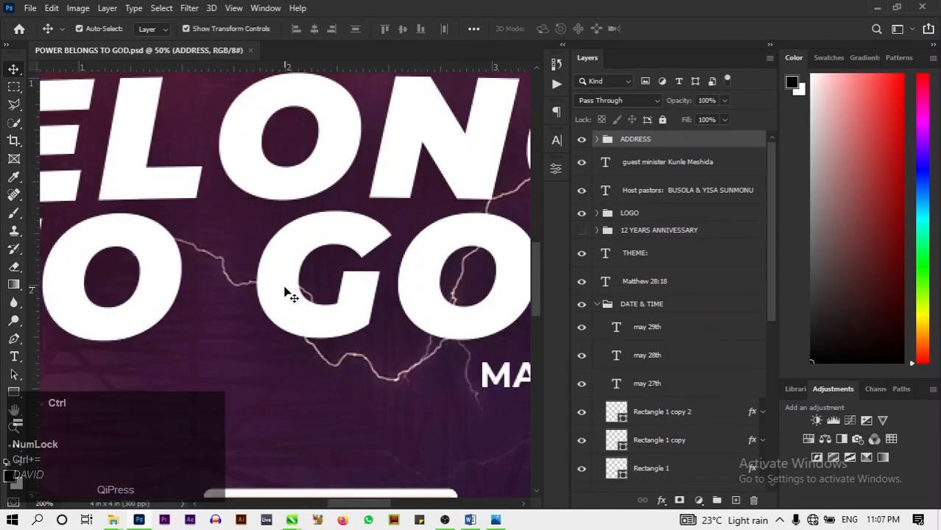
key("ctrl+minus")
key("ctrl+minus")
key("ctrl+minus")
key("ctrl+minus")
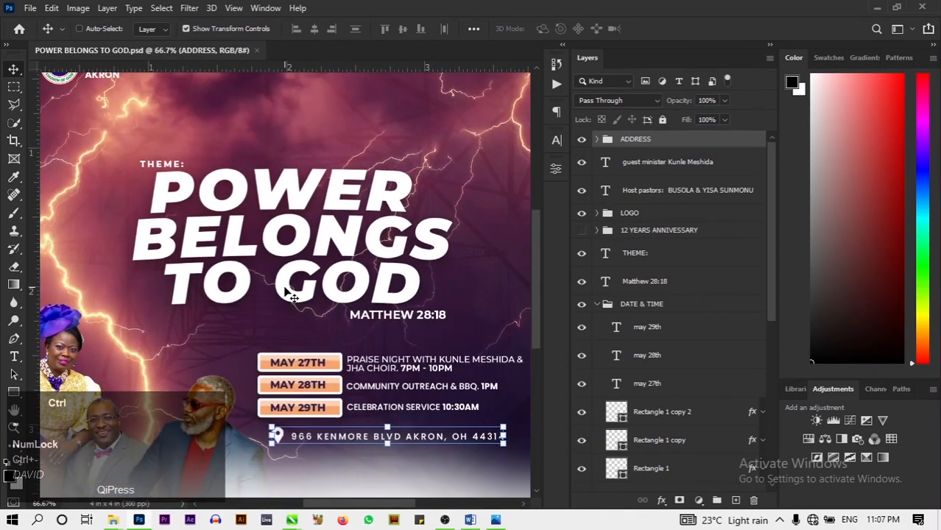
key("ctrl+minus")
key("ctrl+0")
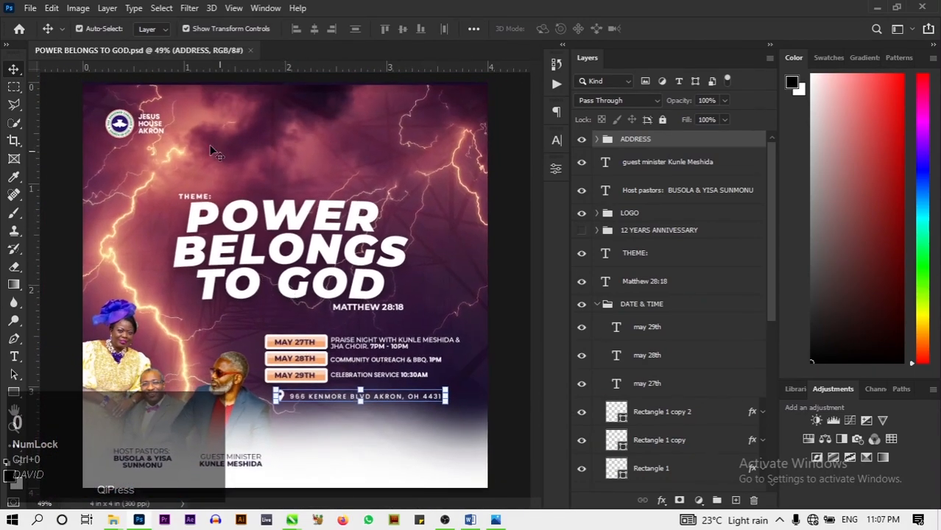
left_click(18, 28)
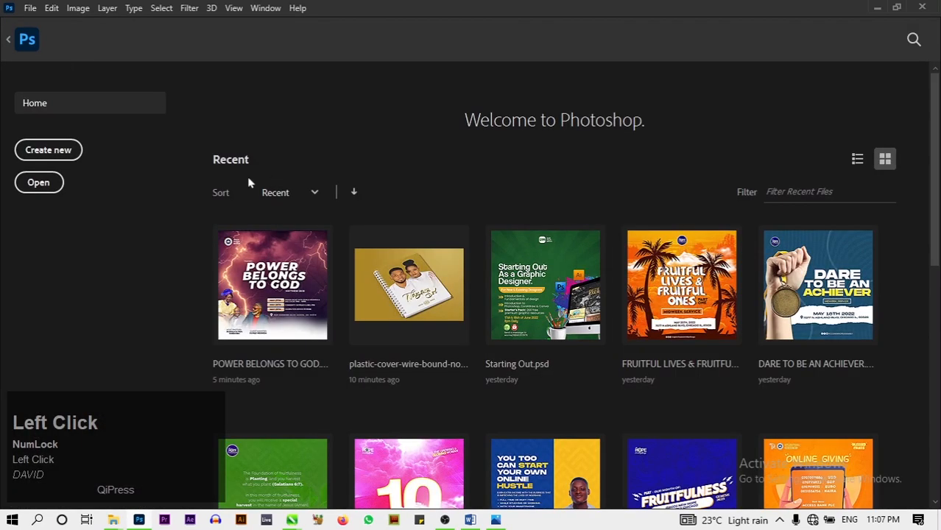
left_click(9, 42)
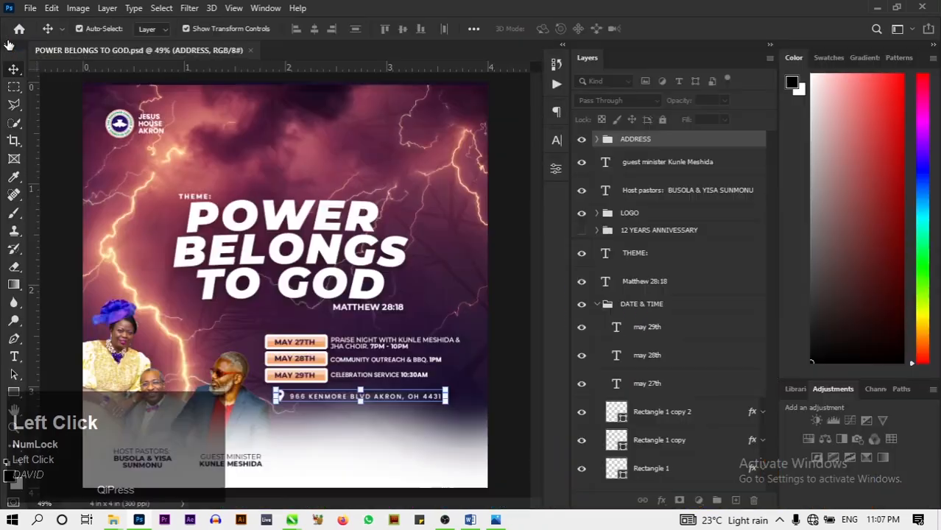
Start a new document and set its width and height to 4 by 4 inches
key("ctrl+n")
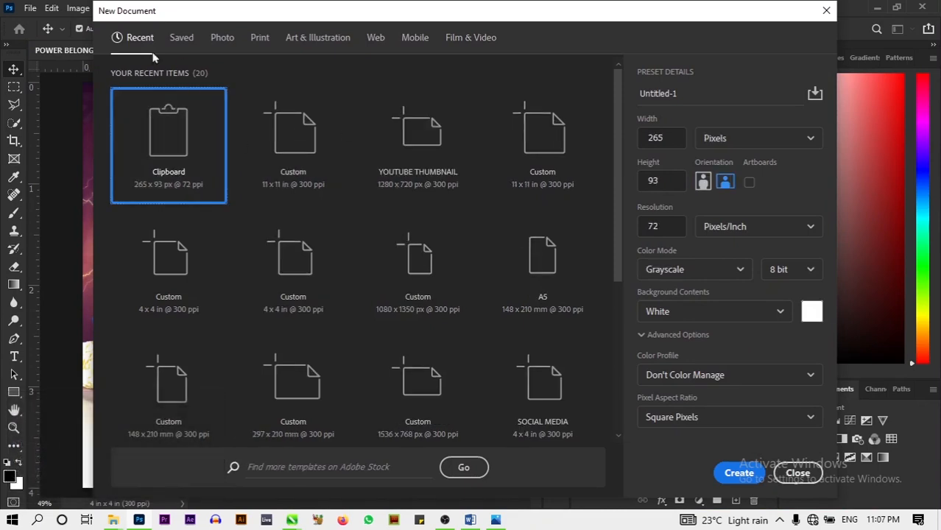
left_click(177, 38)
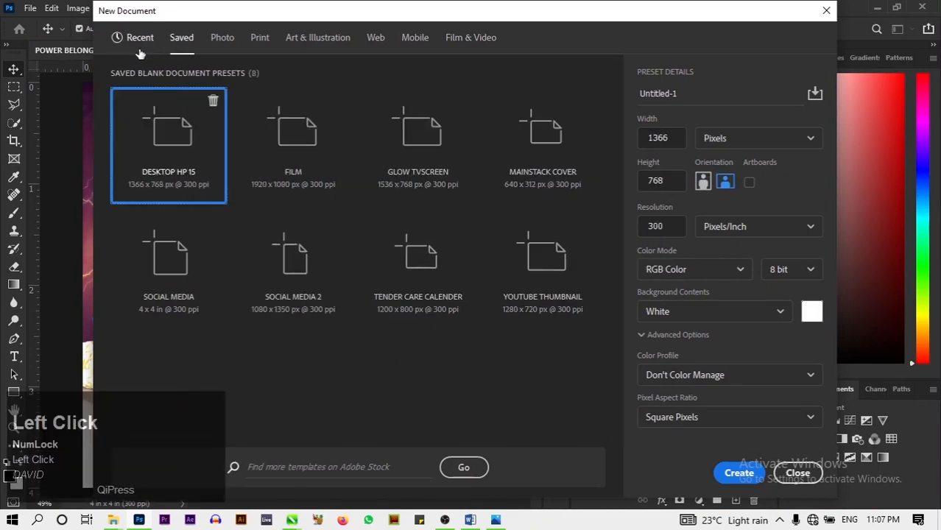
left_click(140, 49)
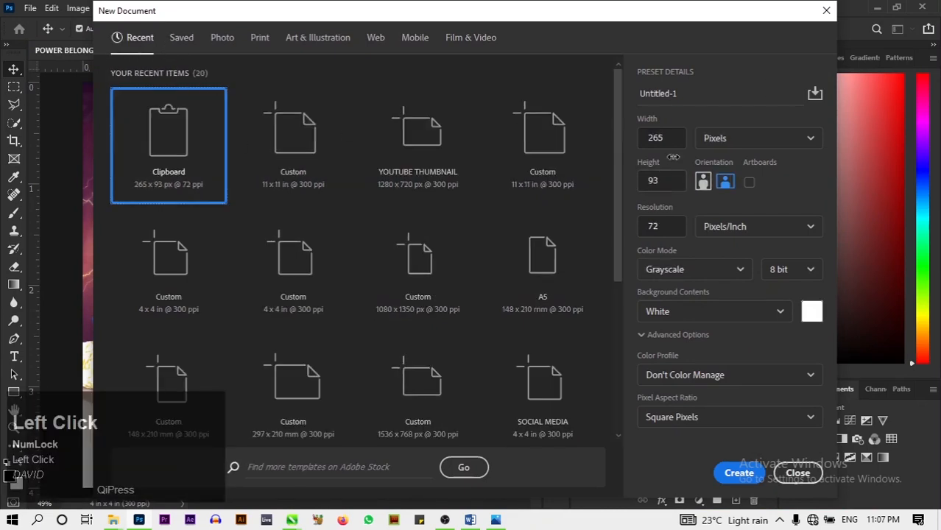
left_click(712, 139)
left_click(743, 184)
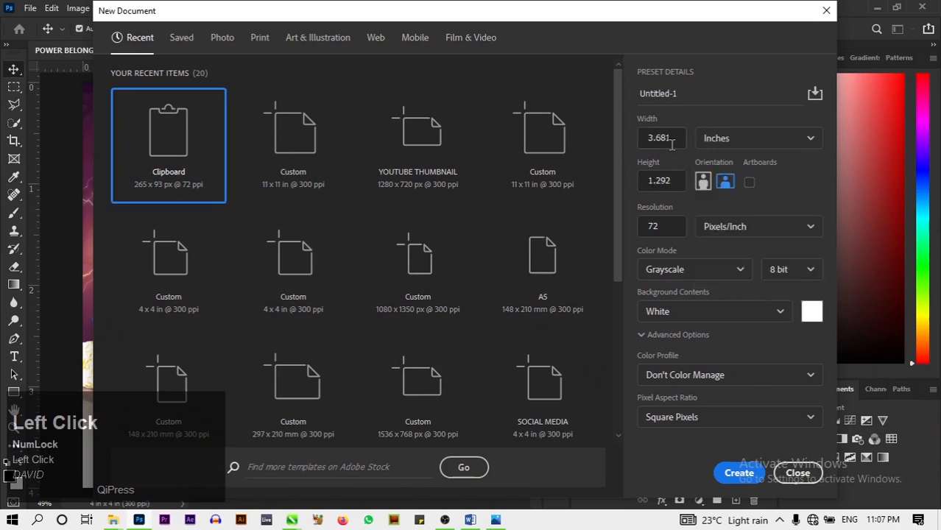
double_click(671, 144)
key("BackSpace")
type("4")
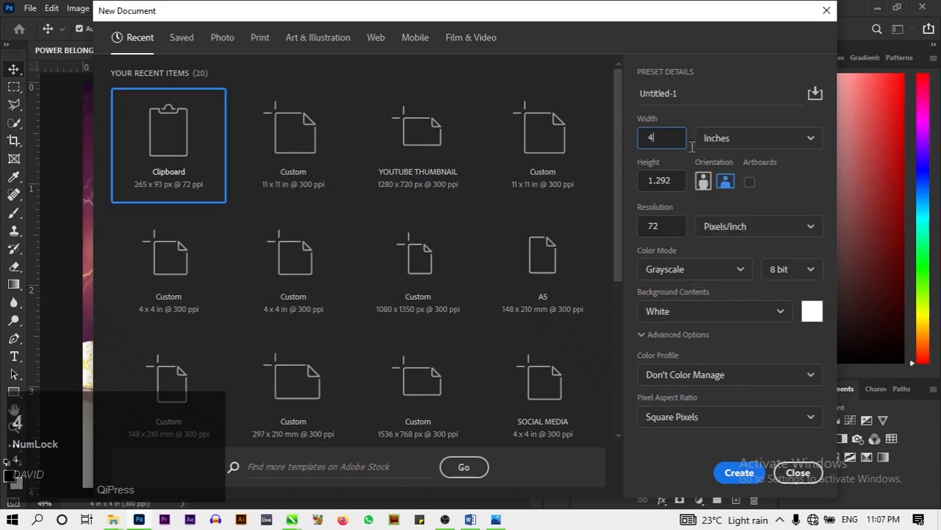
double_click(660, 176)
type("4")
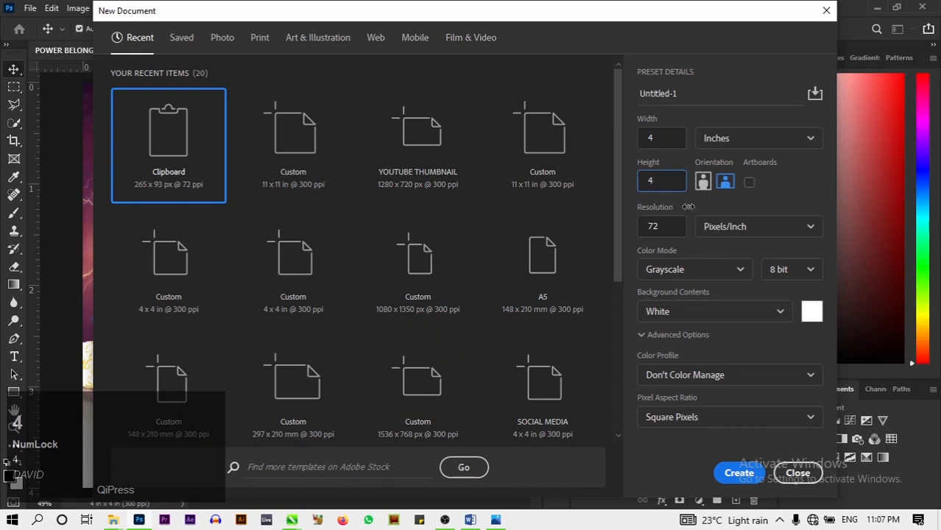
Set the new document's resolution to 300 pixels/inch and its color mode to RGB Color
left_click_drag(744, 201, 723, 195)
left_click(667, 234)
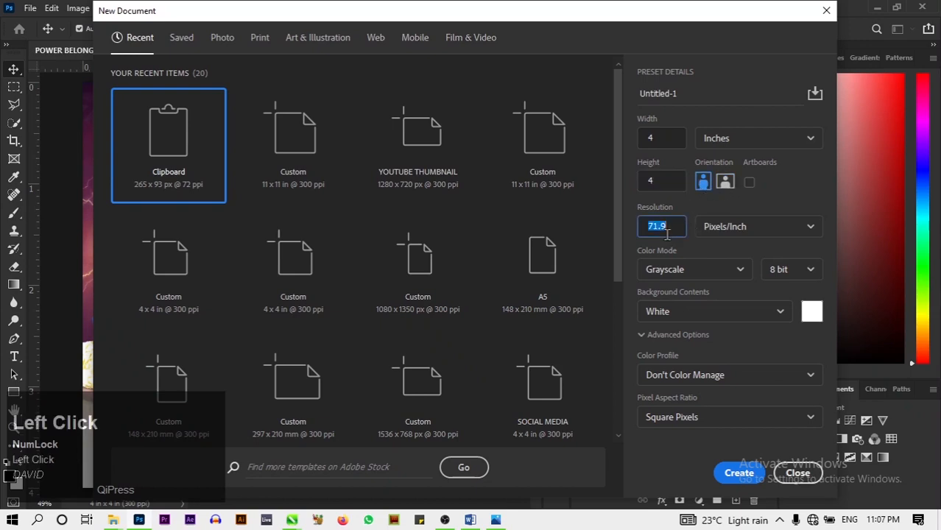
key("BackSpace")
type("300")
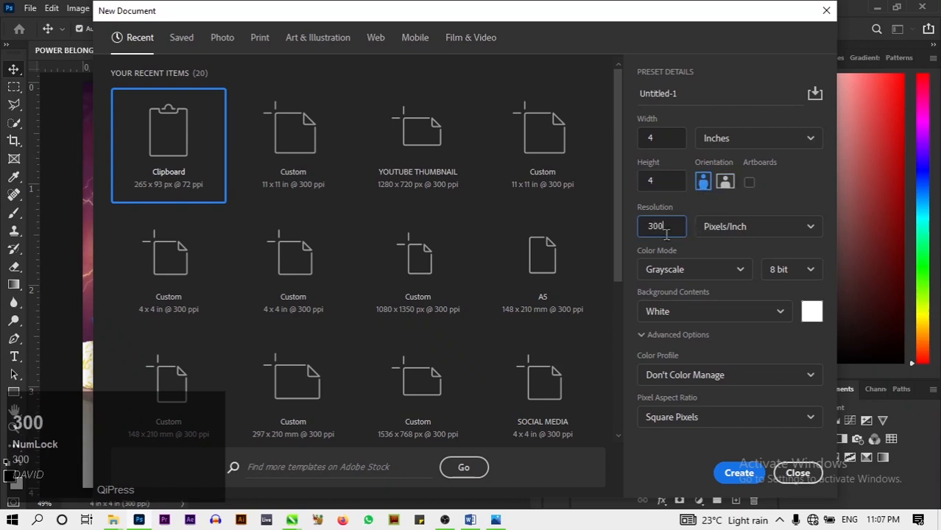
left_click(752, 256)
left_click(731, 274)
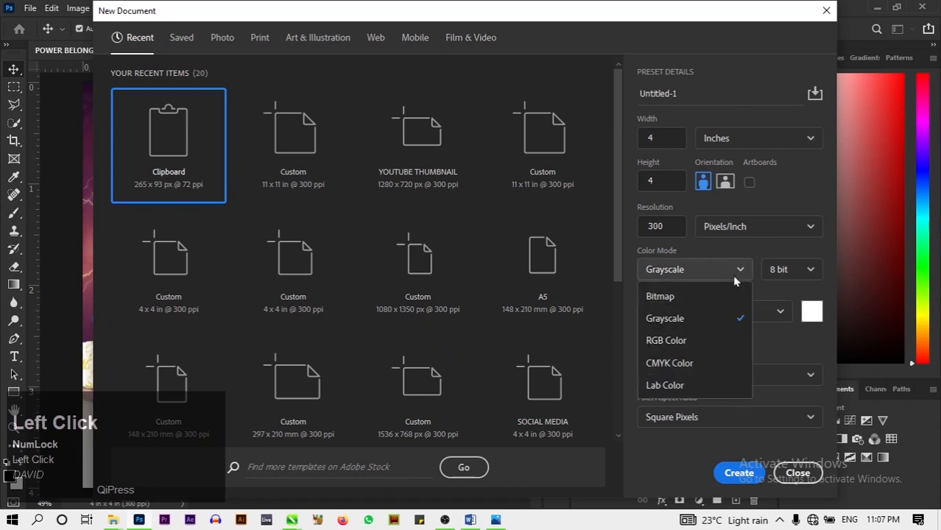
left_click(720, 341)
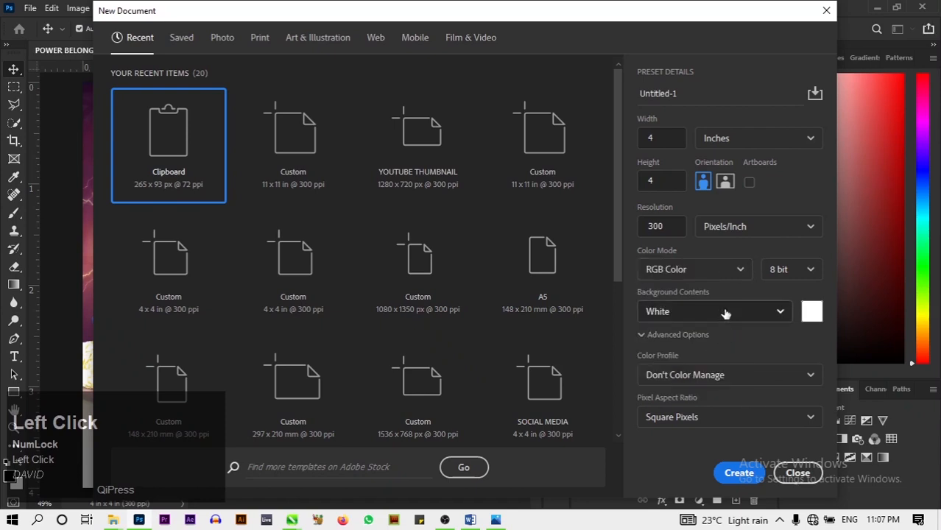
Choose a White background and Square Pixels for the new document and create it
left_click(723, 311)
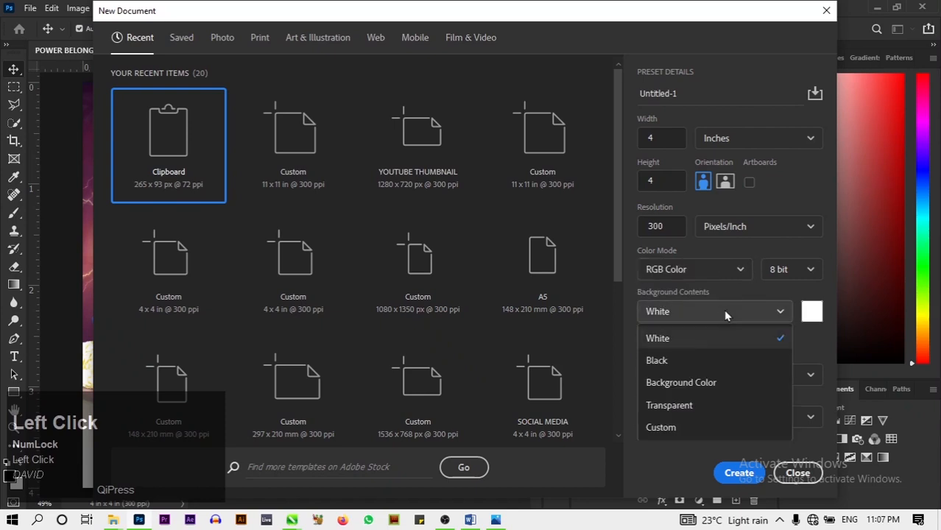
left_click(680, 339)
left_click(714, 424)
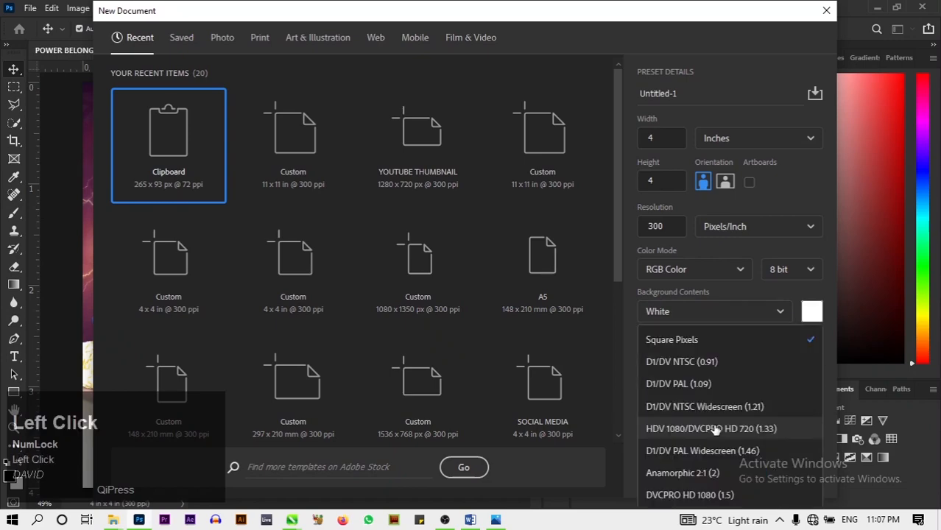
left_click(710, 338)
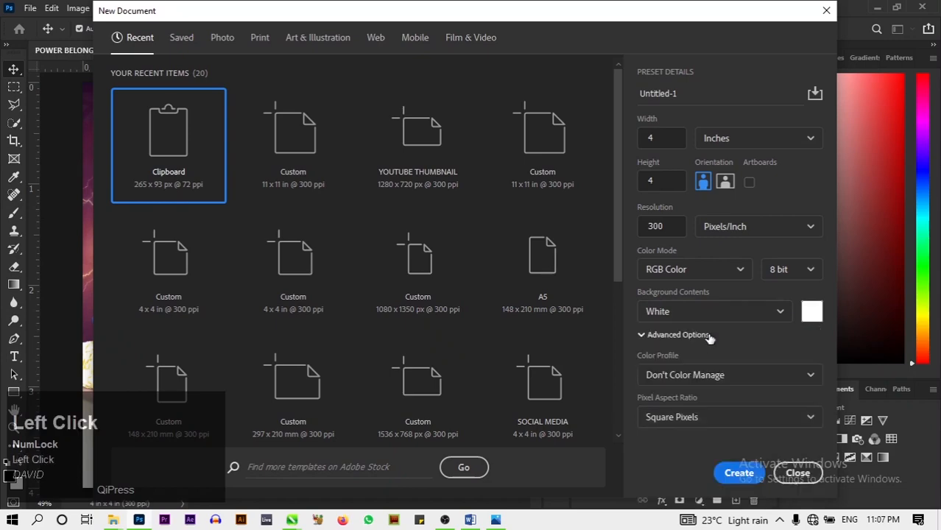
left_click(740, 472)
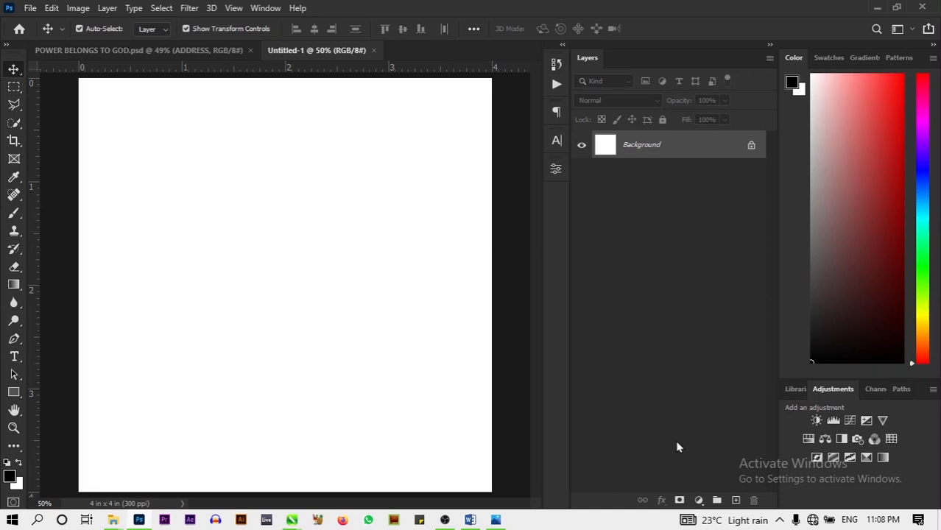
Add a black (000000) Solid Color fill layer above the background
left_click(698, 500)
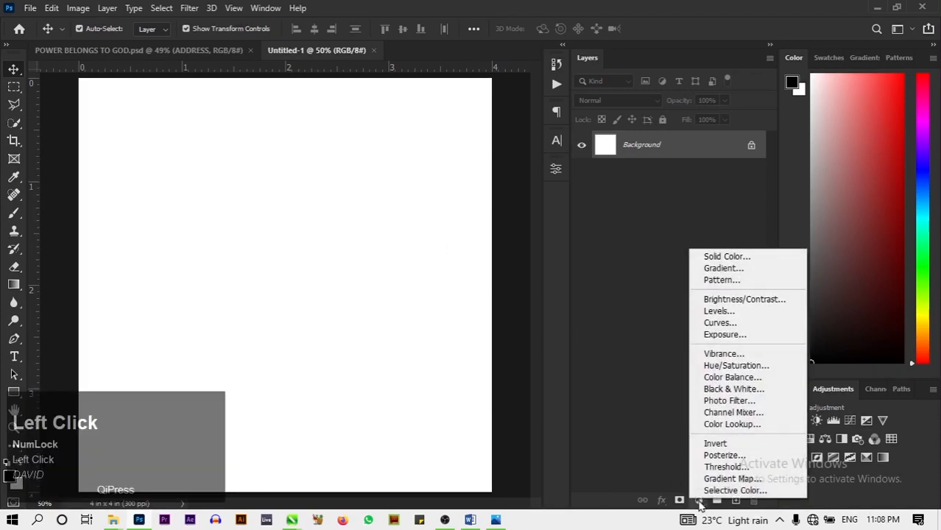
left_click(727, 256)
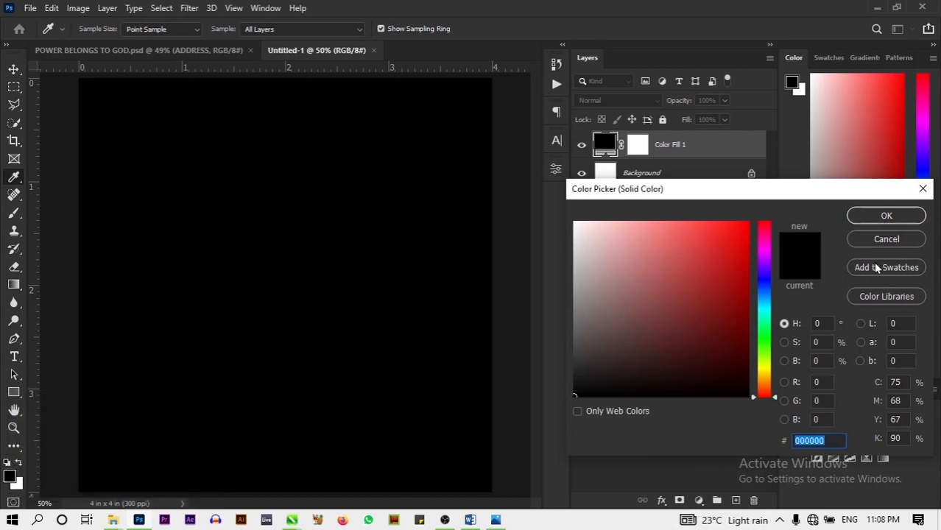
left_click(888, 216)
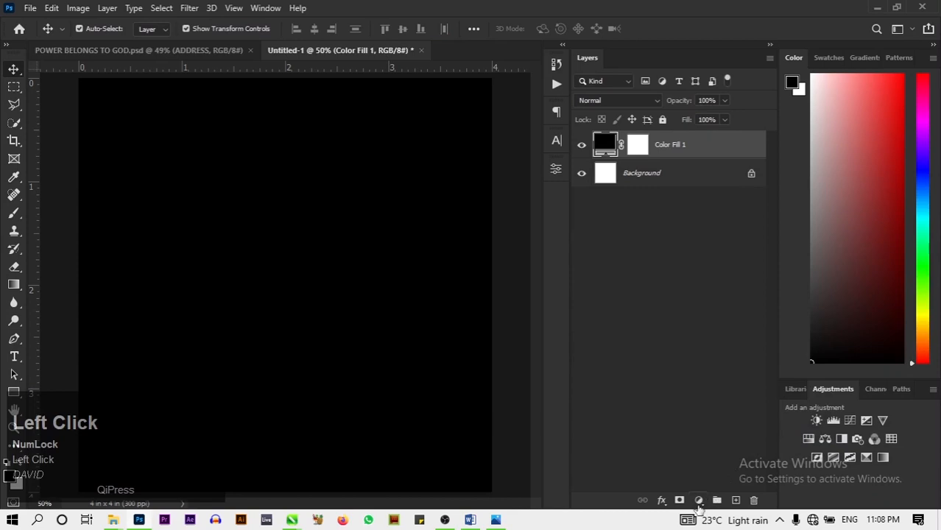
Add a second black Solid Color fill layer and delete the Color Fill 1 layer below it
left_click(698, 501)
left_click(737, 259)
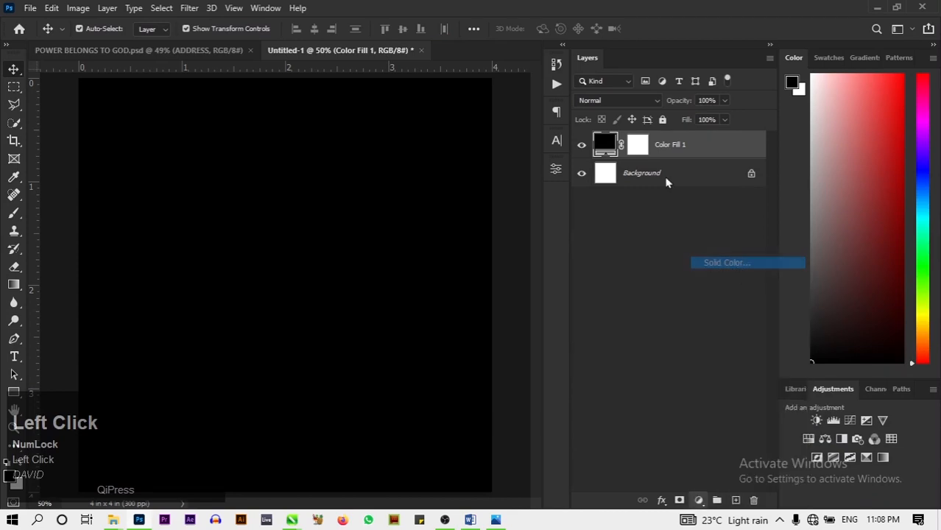
left_click(897, 215)
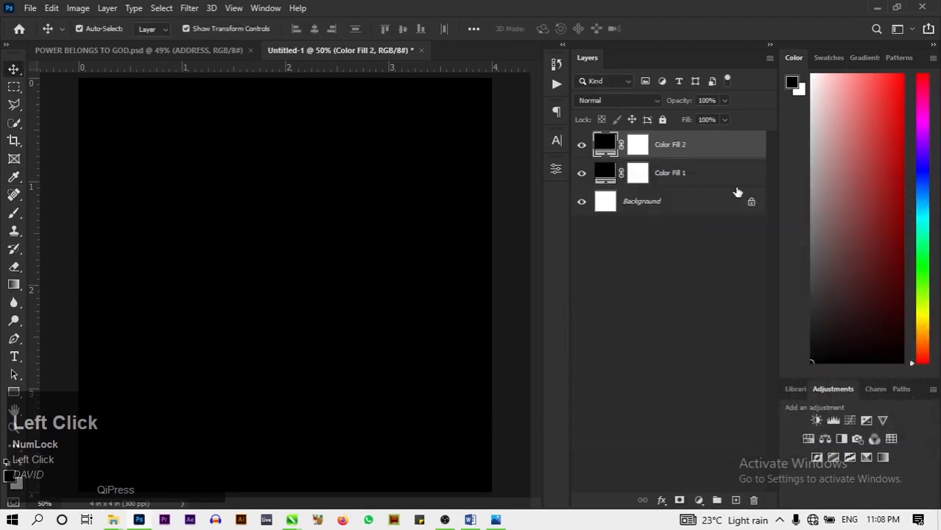
left_click(734, 186)
key("Delete")
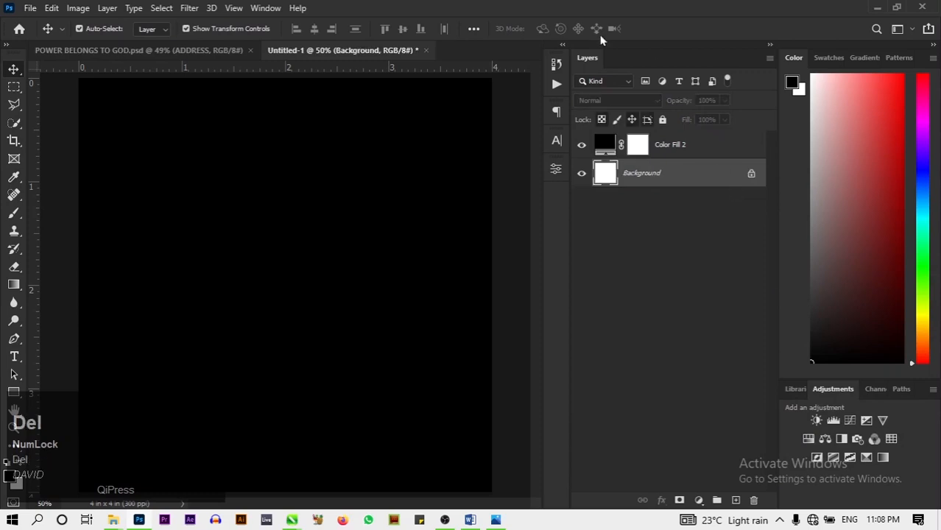
Change the Solid Color fill layer's color to dark purple, hex 190b25
double_click(602, 144)
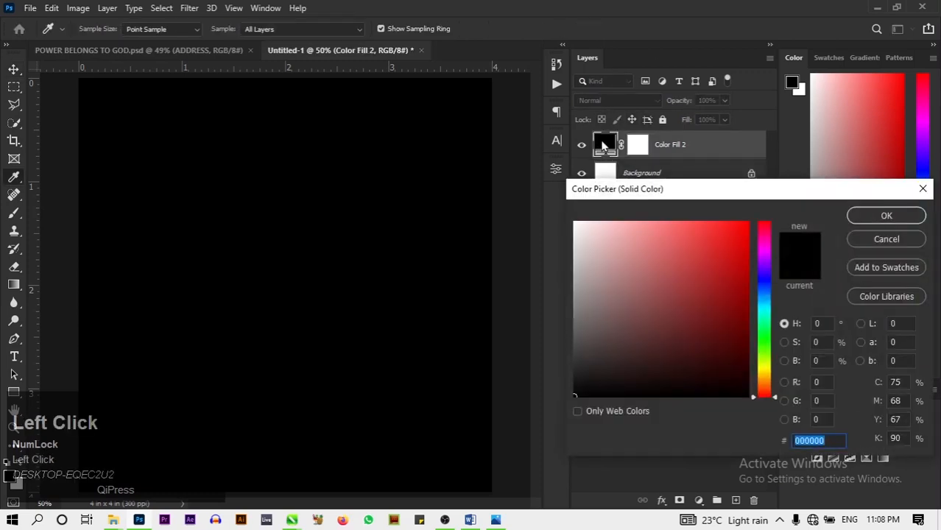
key("Num_Lock")
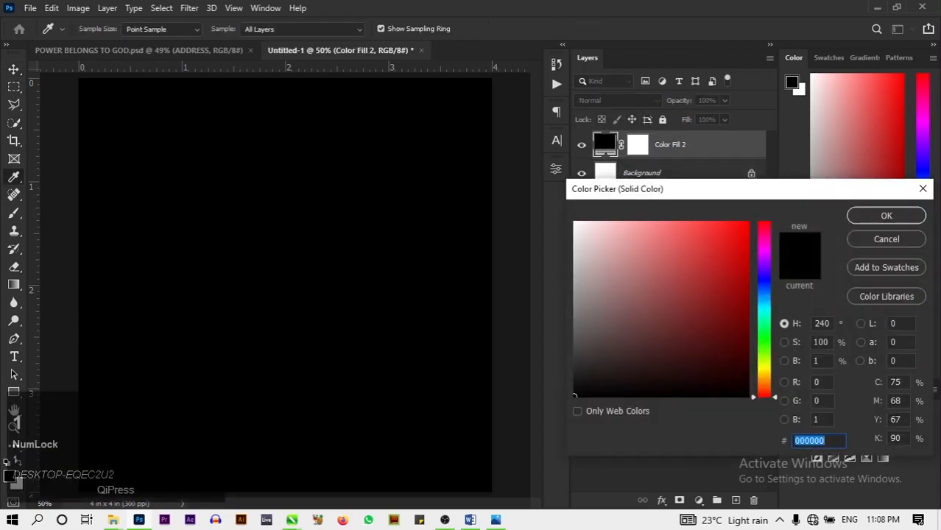
type("190")
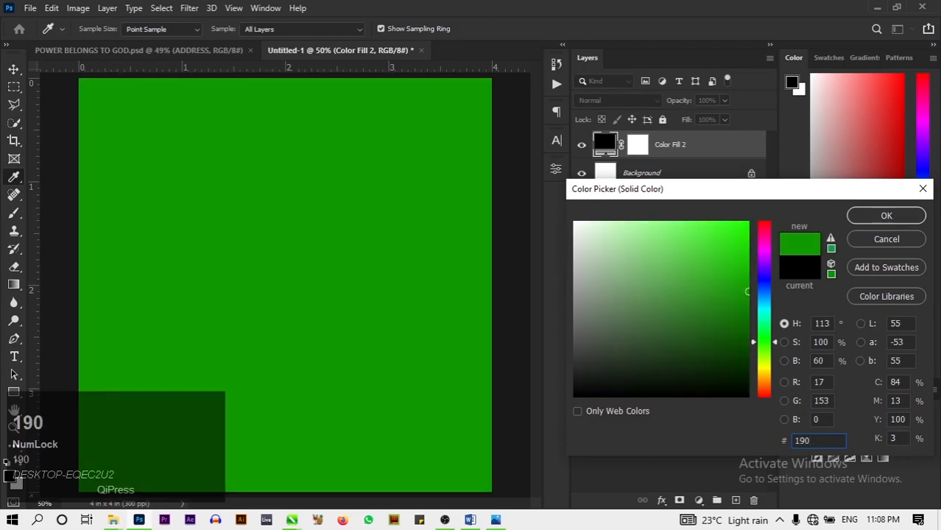
type("b25")
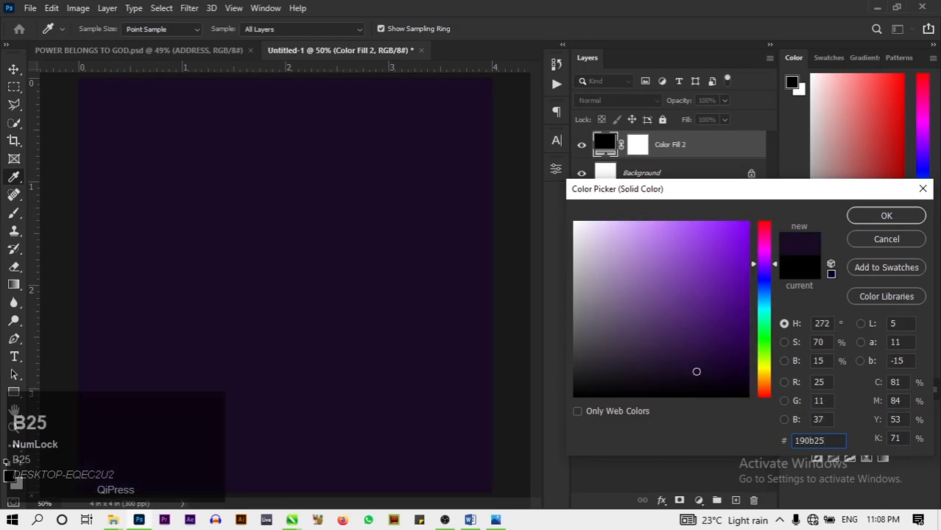
left_click(895, 208)
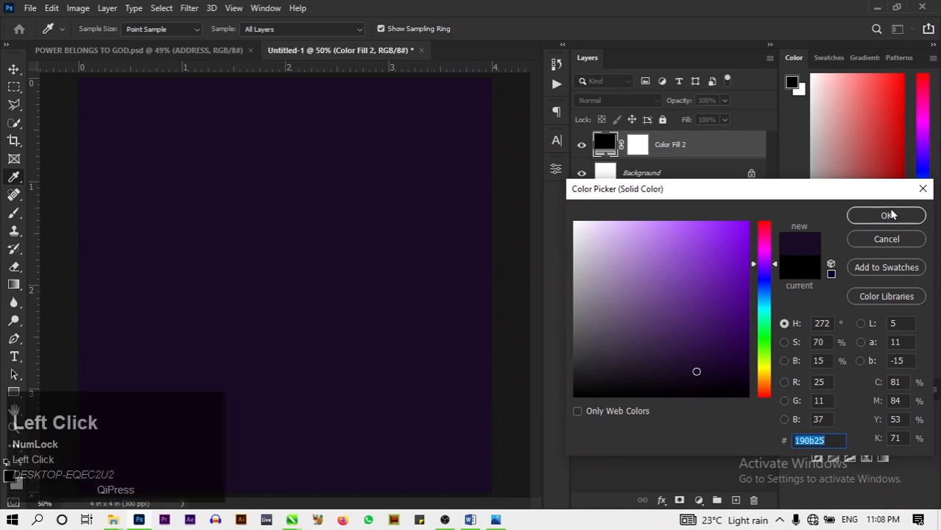
left_click(889, 215)
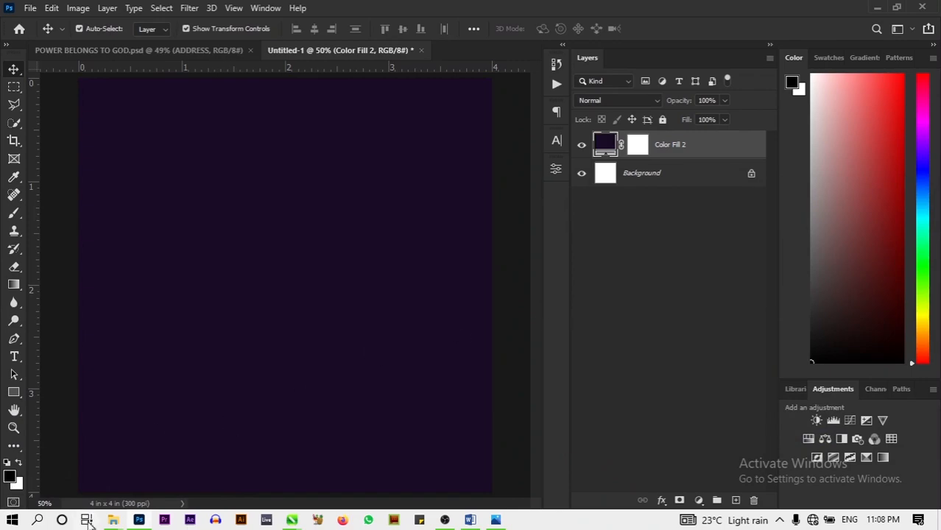
Switch to File Explorer and bring up the POWER BELONGS TO GOD project folder with the flyer's images and fonts
left_click(112, 520)
left_click(89, 490)
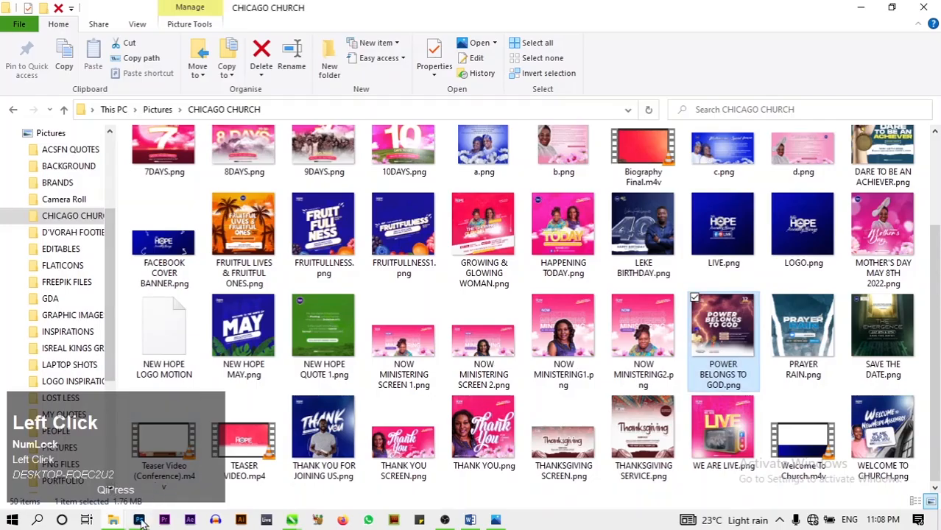
left_click(112, 520)
left_click(199, 488)
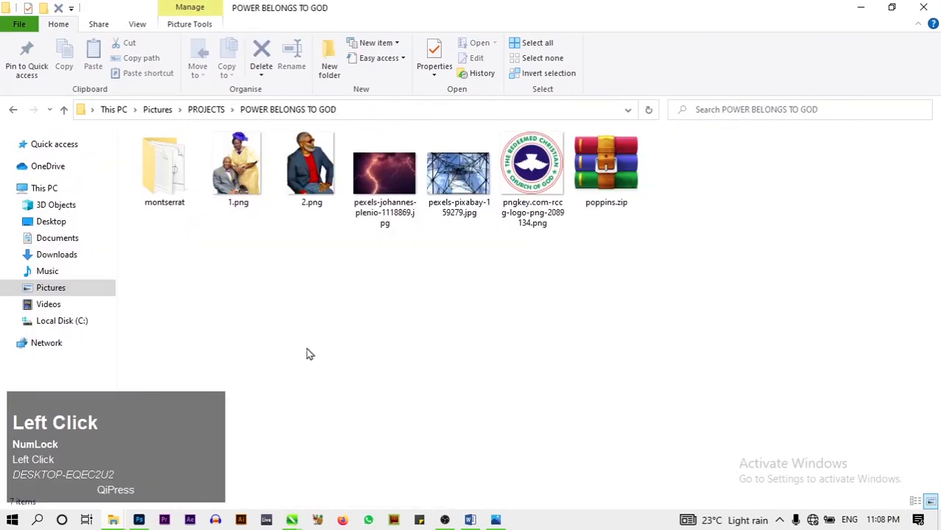
Place the lightning photo pexels-johannes-plenio-1118869.jpg from the project folder into the new flyer document
left_click_drag(386, 184, 307, 341)
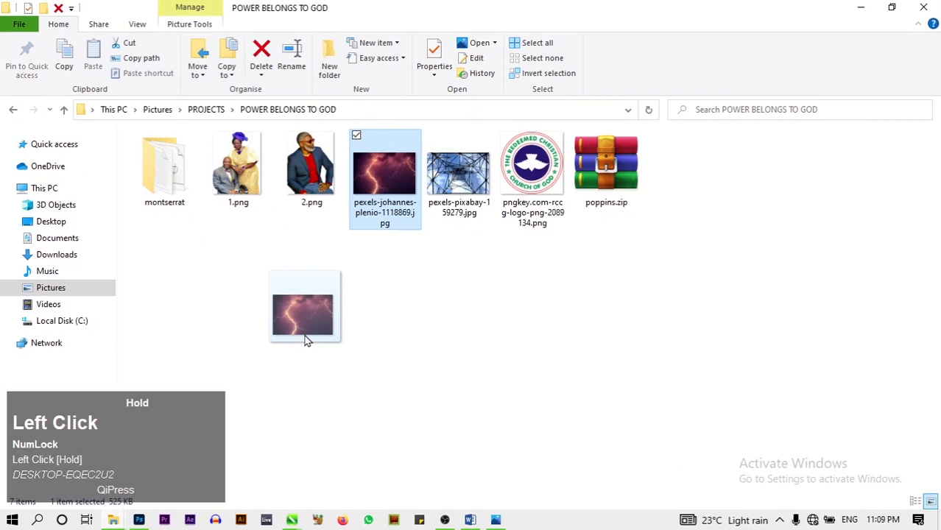
left_click_drag(307, 340, 210, 159)
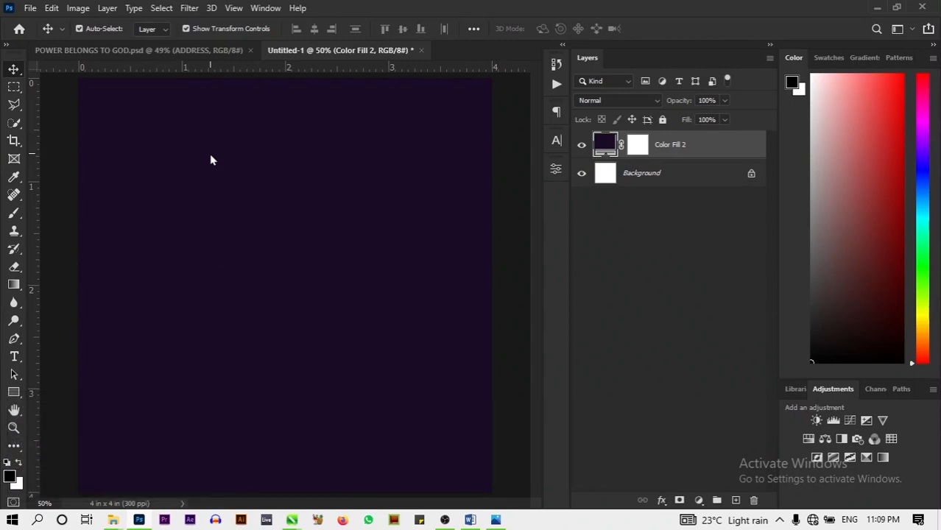
left_click(210, 160)
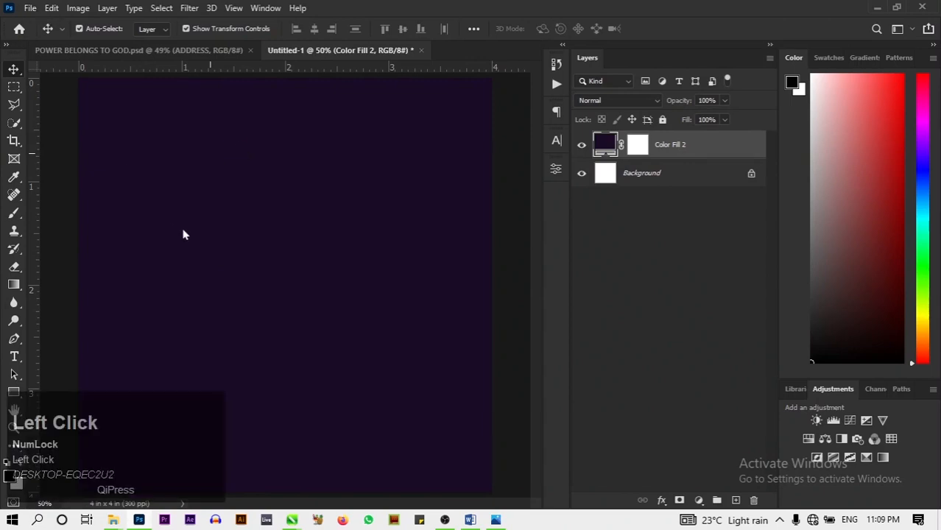
scroll(194, 335, "down", 1)
scroll(195, 361, "up", 1)
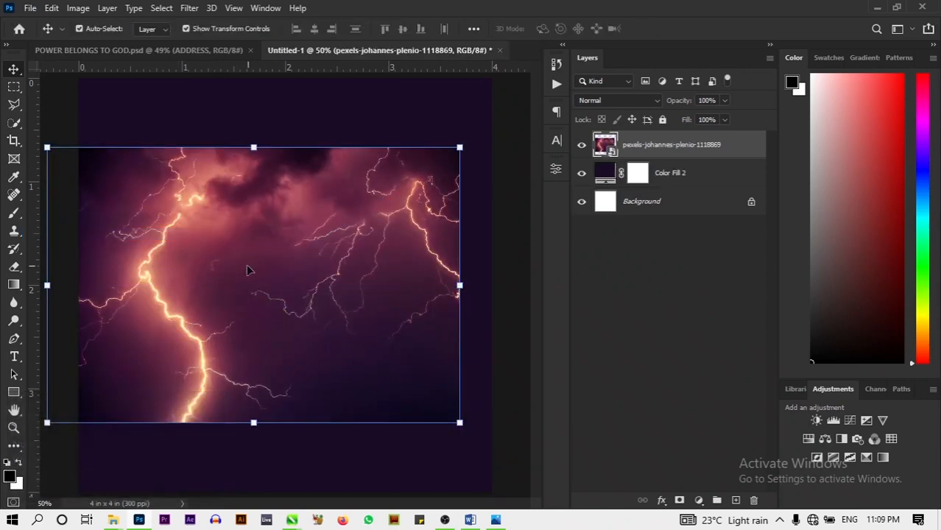
Align the lightning photo with the canvas's upper edge, enlarge it to about 16.7% scale, and shift it left while covering the whole canvas
left_click_drag(214, 269, 227, 210)
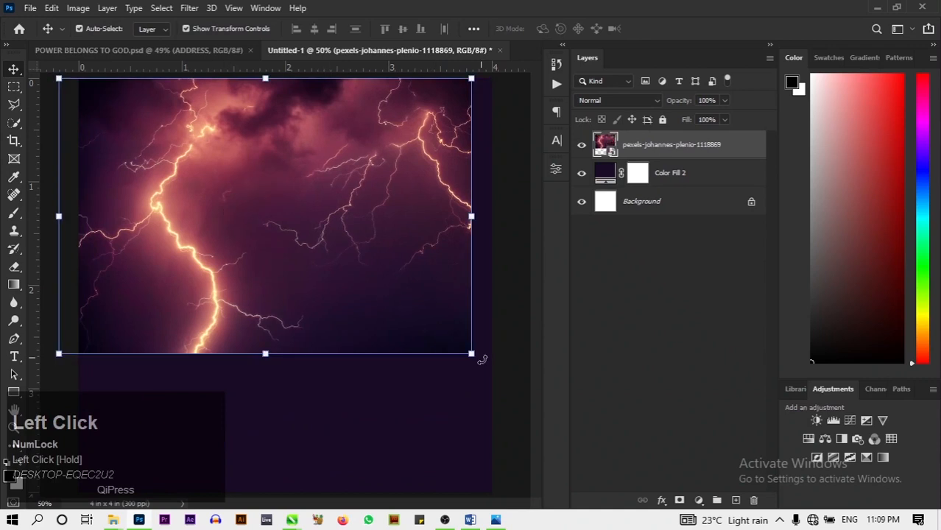
key("ctrl+minus")
key("ctrl+minus")
key("ctrl+minus")
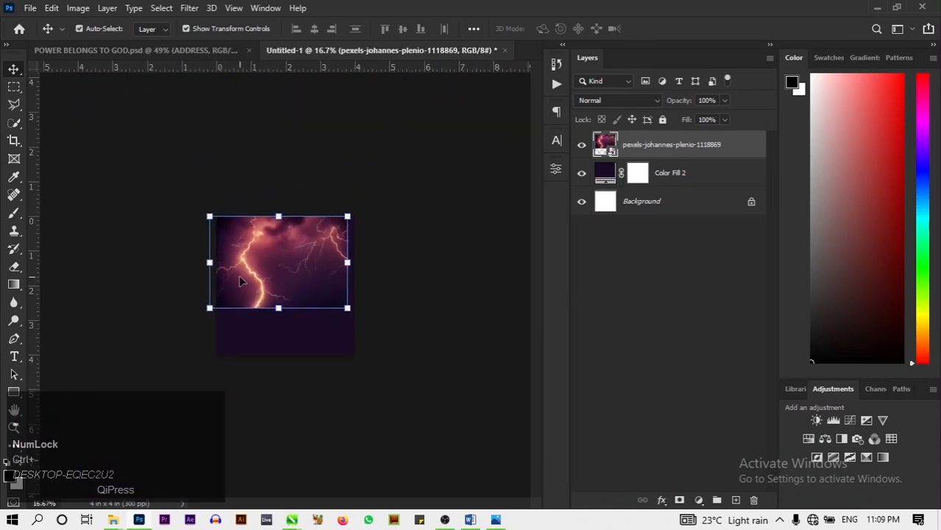
left_click_drag(349, 309, 421, 357)
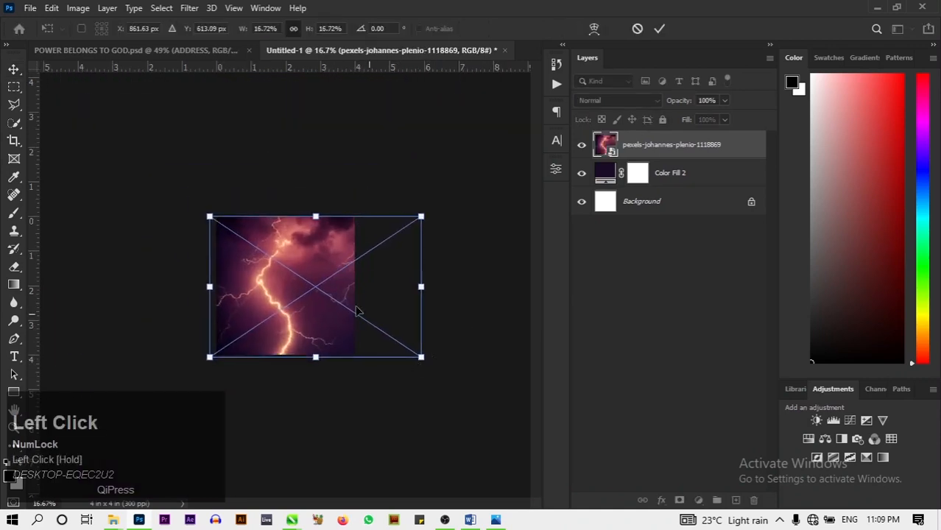
double_click(355, 310)
left_click(659, 28)
key("ctrl+0")
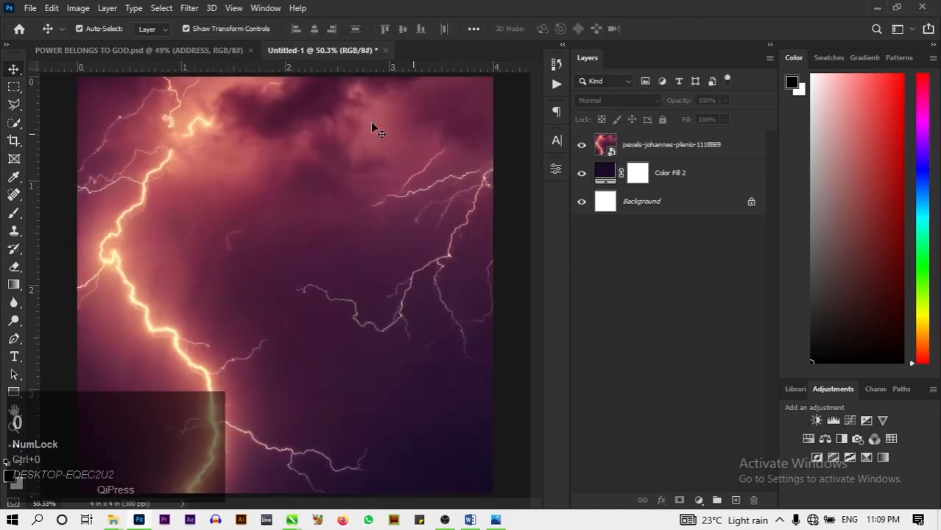
Place the pylon photo pexels-pixabay-159279.jpg from the POWER BELONGS TO GOD folder above the lightning photo
left_click(113, 520)
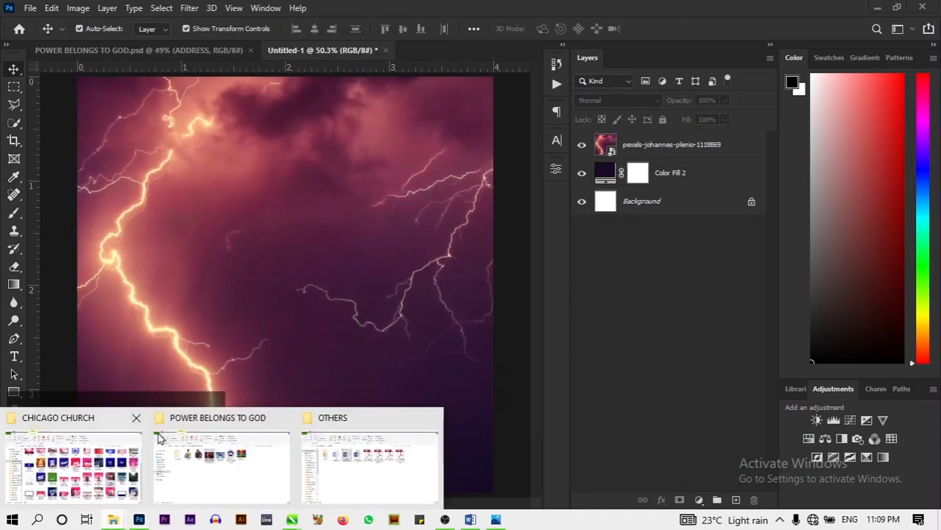
left_click(220, 452)
left_click_drag(452, 170, 238, 80)
Enlarge the pylon photo to about 9.85% scale and position it so it covers the whole canvas
left_click_drag(343, 247, 315, 237)
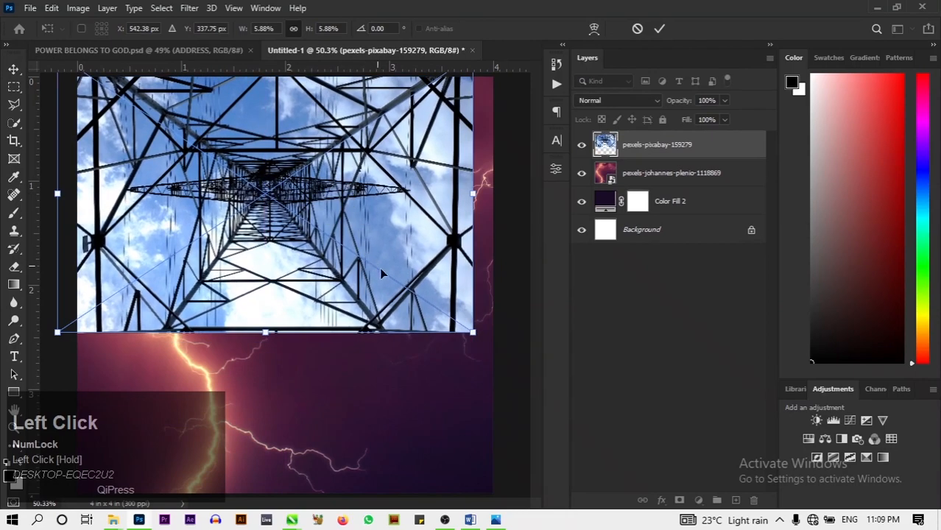
left_click_drag(492, 338, 651, 445)
left_click_drag(397, 358, 352, 348)
key("ctrl+minus")
key("ctrl+minus")
key("ctrl+minus")
key("ctrl+minus")
left_click_drag(389, 335, 426, 360)
left_click_drag(336, 326, 315, 329)
left_click(658, 28)
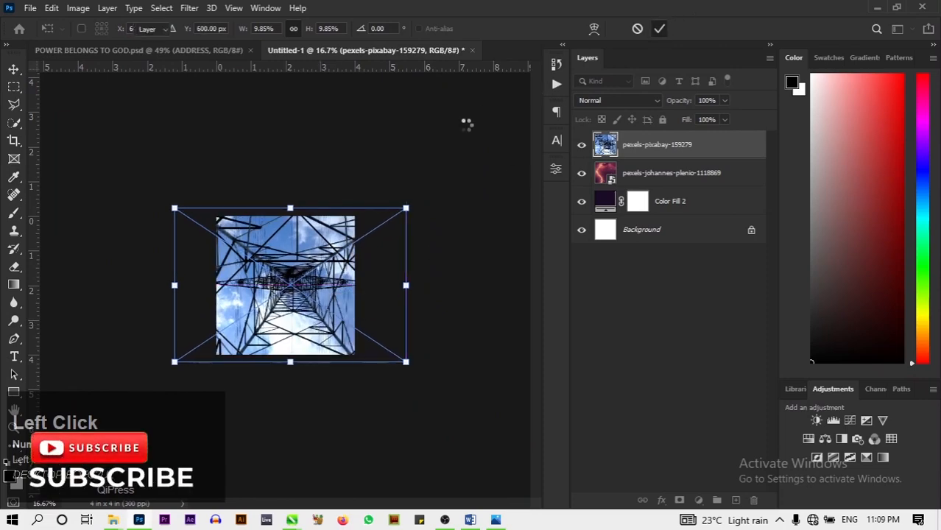
key("ctrl+0")
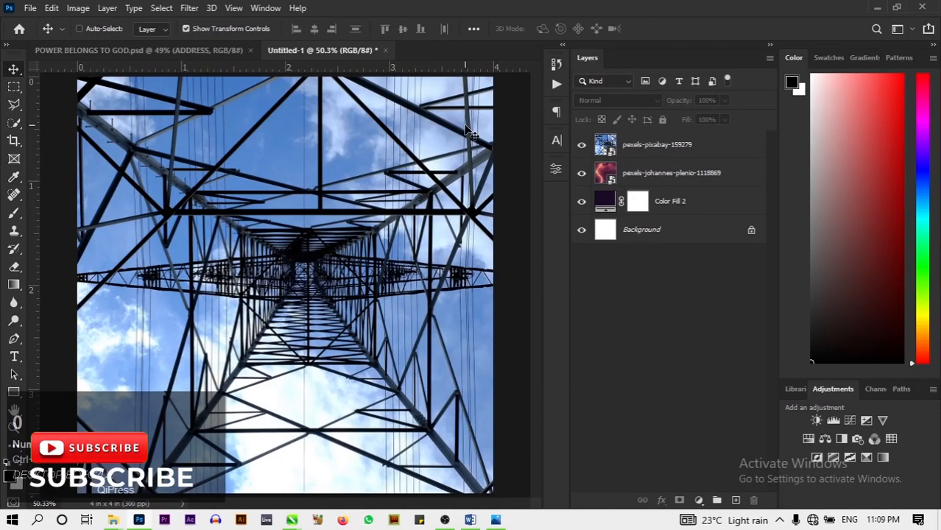
Set the blend mode of the pylon photo layer to Hard Light
left_click(465, 126)
left_click(602, 103)
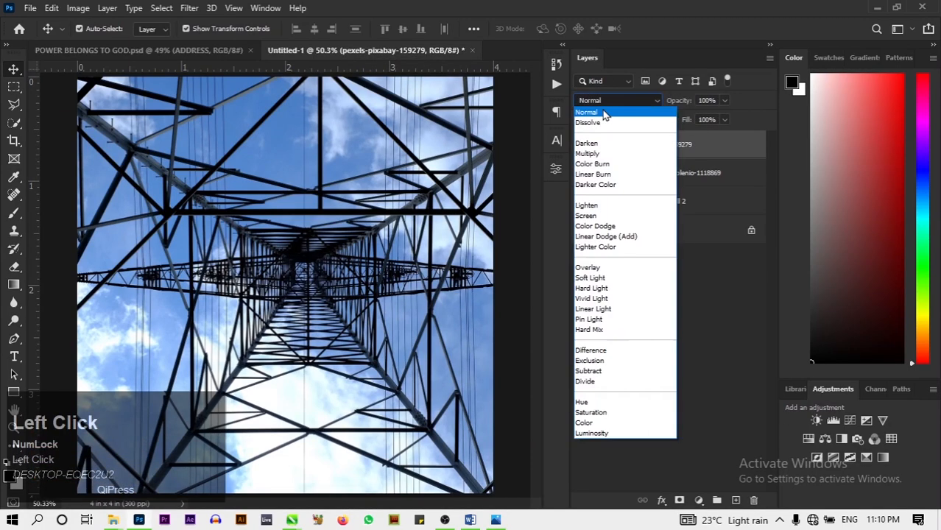
left_click(591, 288)
Reduce the pylon photo layer's opacity to 4% and shift the photo slightly up and left
left_click(726, 102)
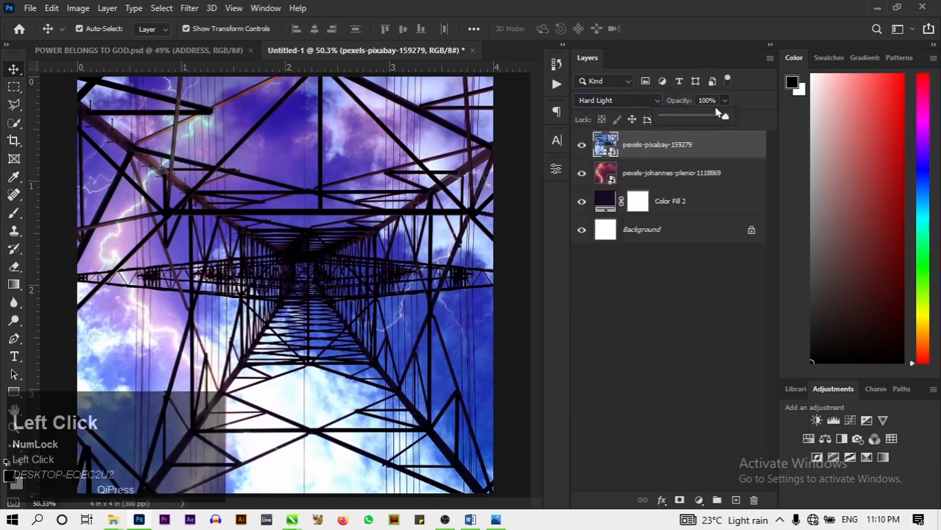
left_click_drag(683, 120, 666, 120)
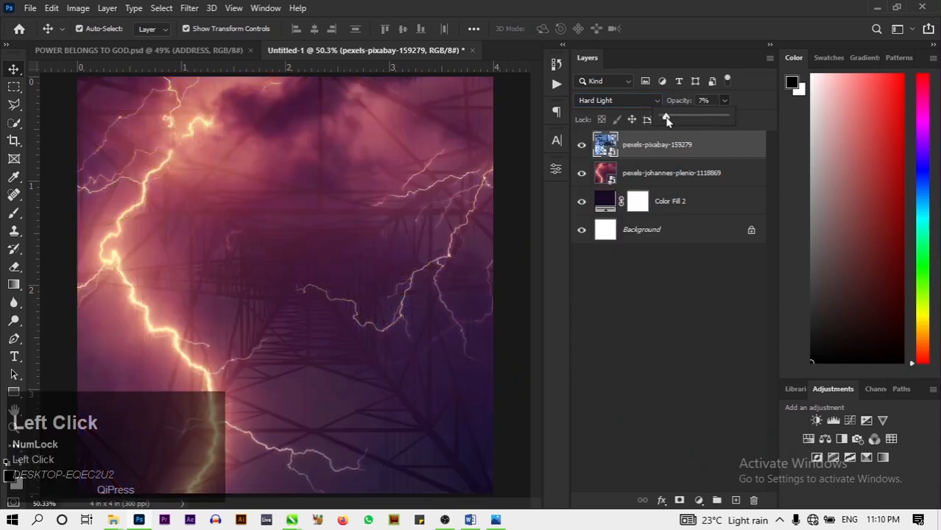
left_click(705, 101)
key("ctrl+a")
type("4")
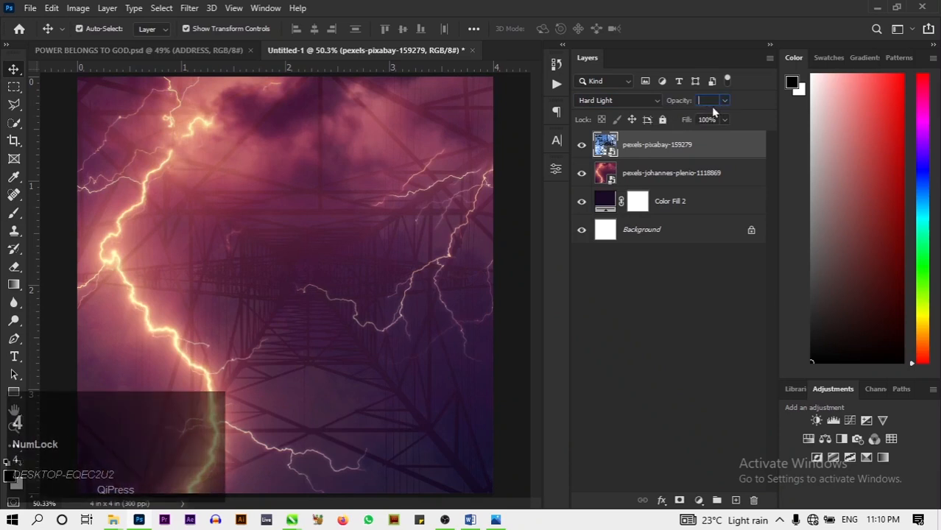
left_click_drag(440, 398, 420, 381)
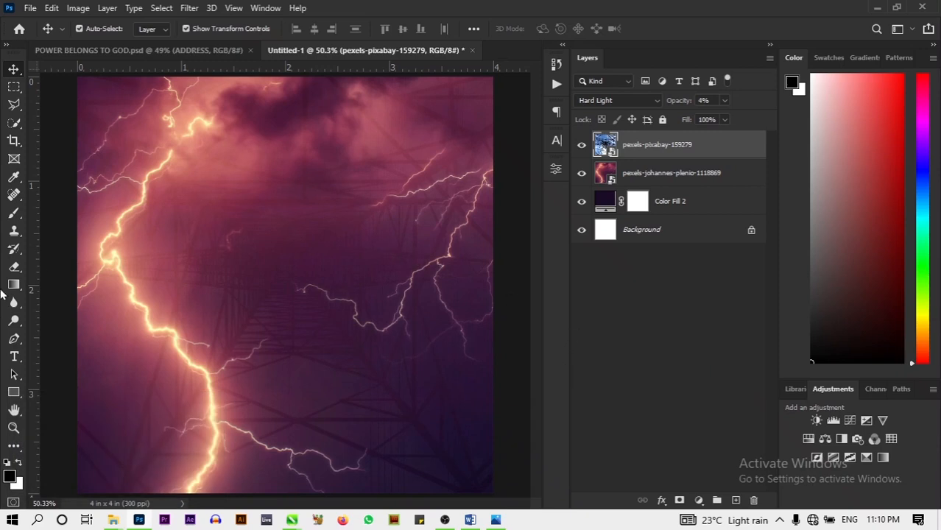
Add a text layer near the middle of the canvas reading POWER BELONGS on one line and TO GOD below it
left_click(20, 361)
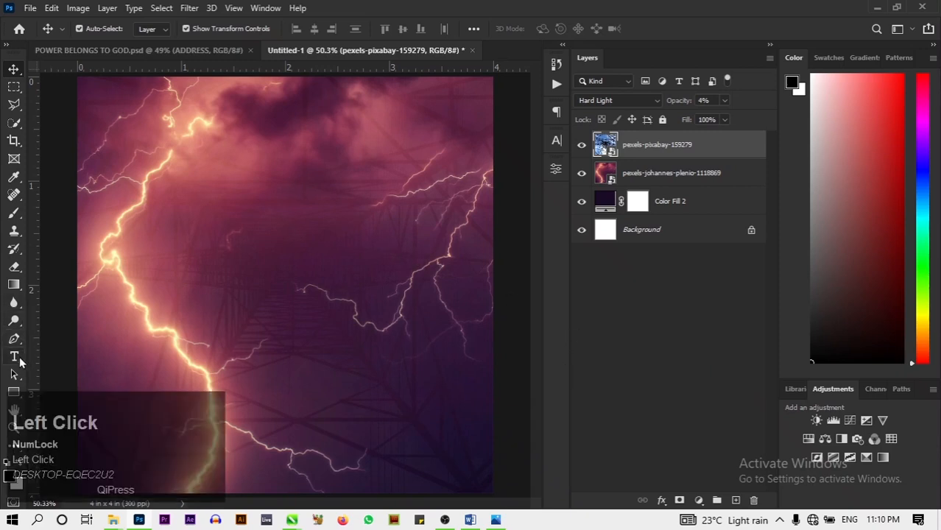
left_click(262, 267)
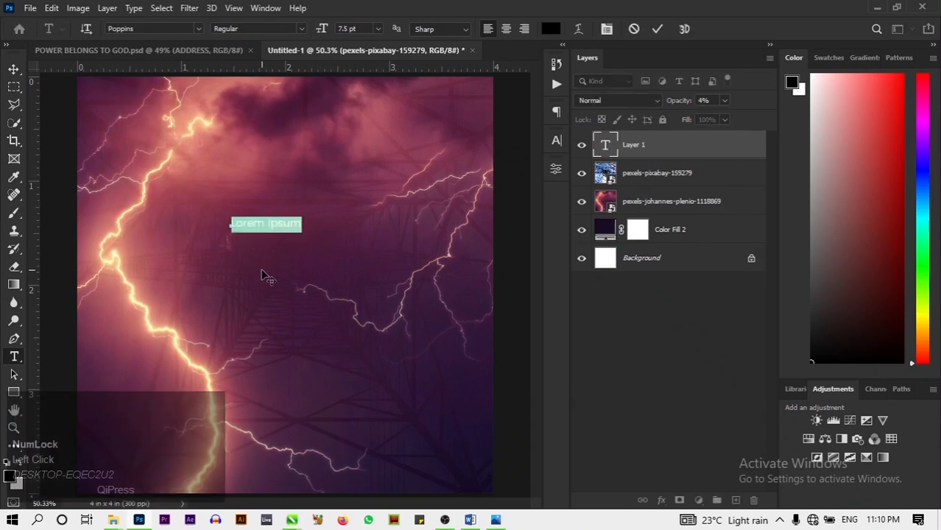
key("BackSpace")
key("Caps_Lock")
type("P")
key("BackSpace")
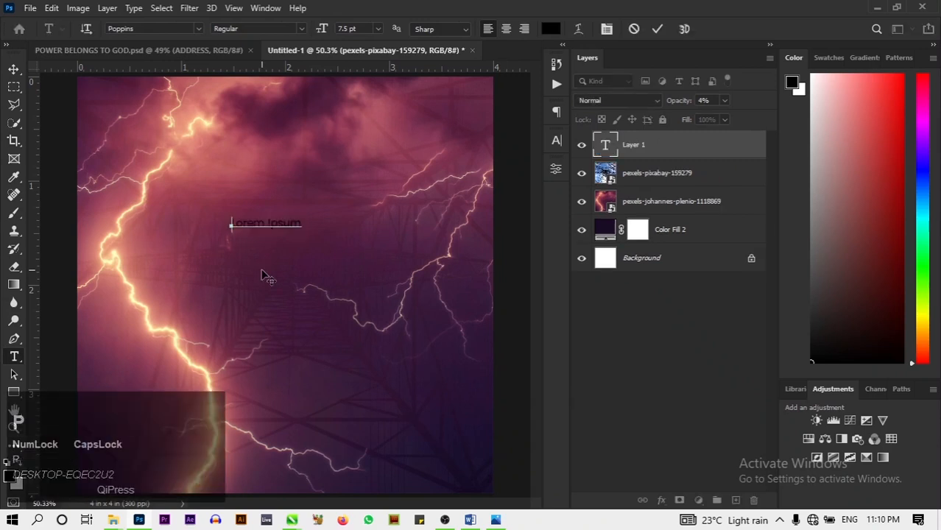
type("POWER")
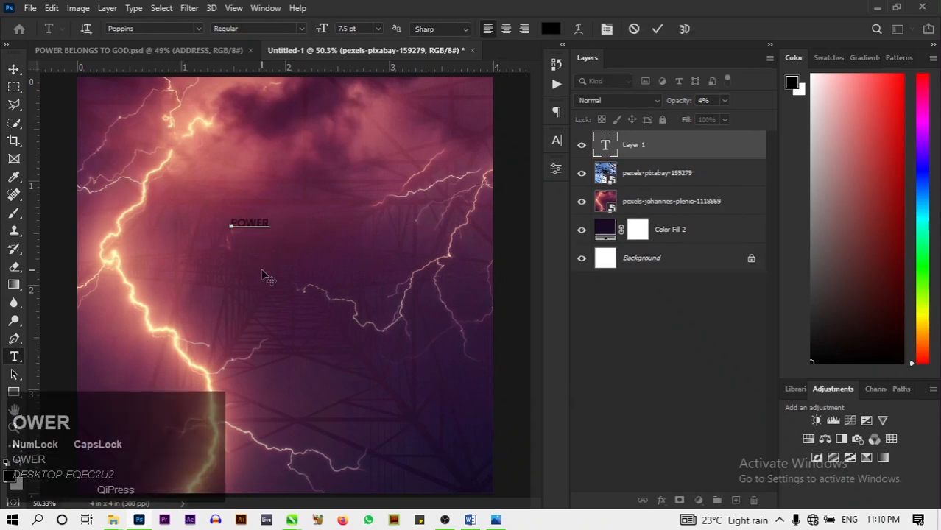
type(" BEL")
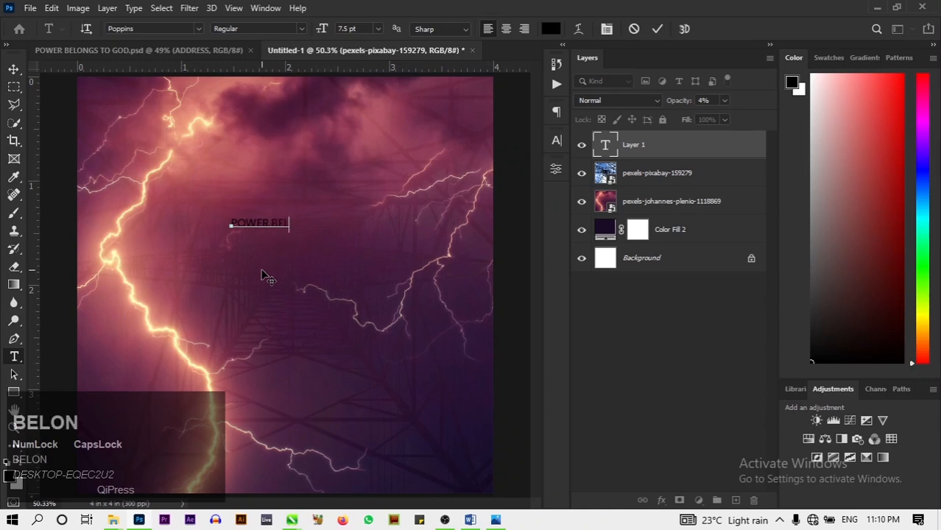
type("ONGS")
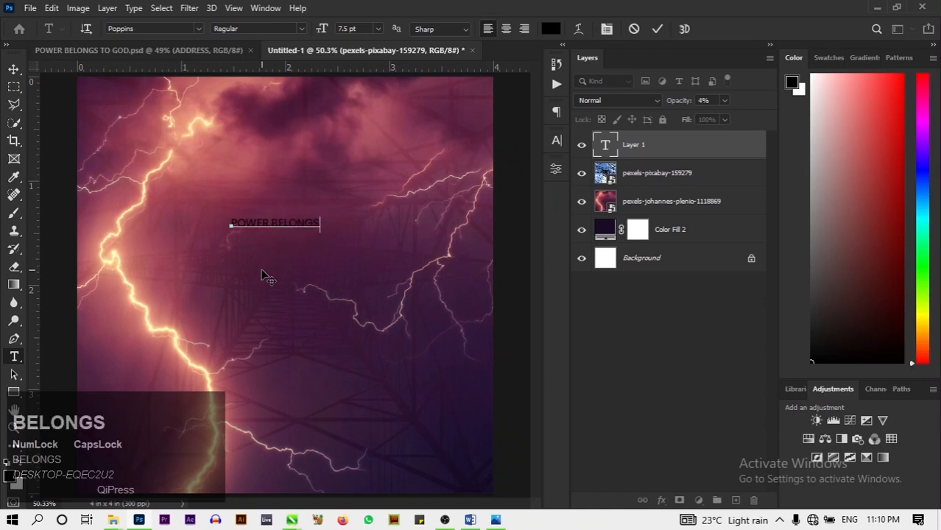
key("Return")
type("TO G")
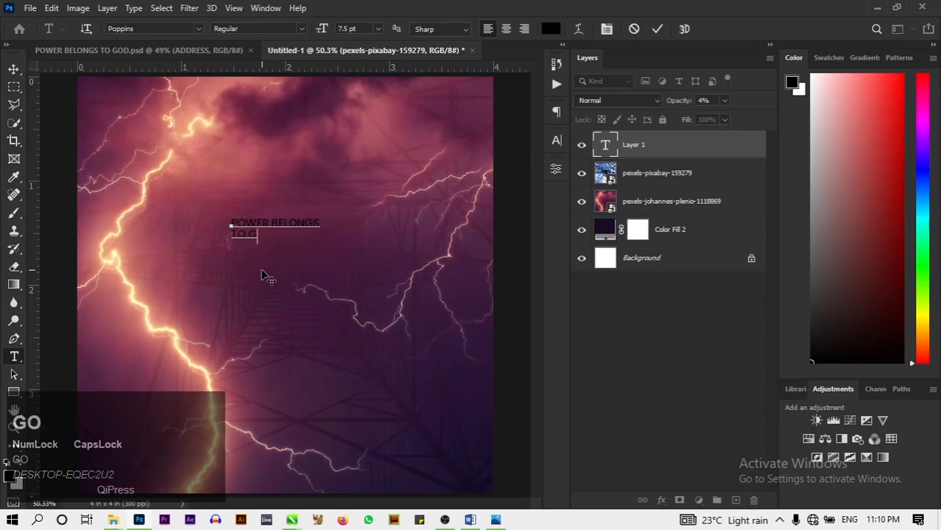
type("OD")
Color the whole heading text white (ffffff) and set its font to Montserrat Bold Italic
key("ctrl+a")
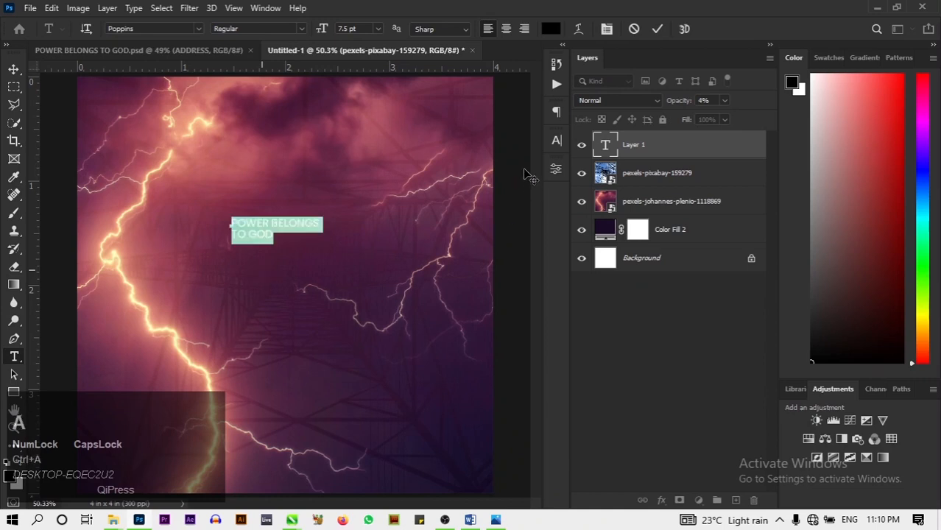
left_click(555, 142)
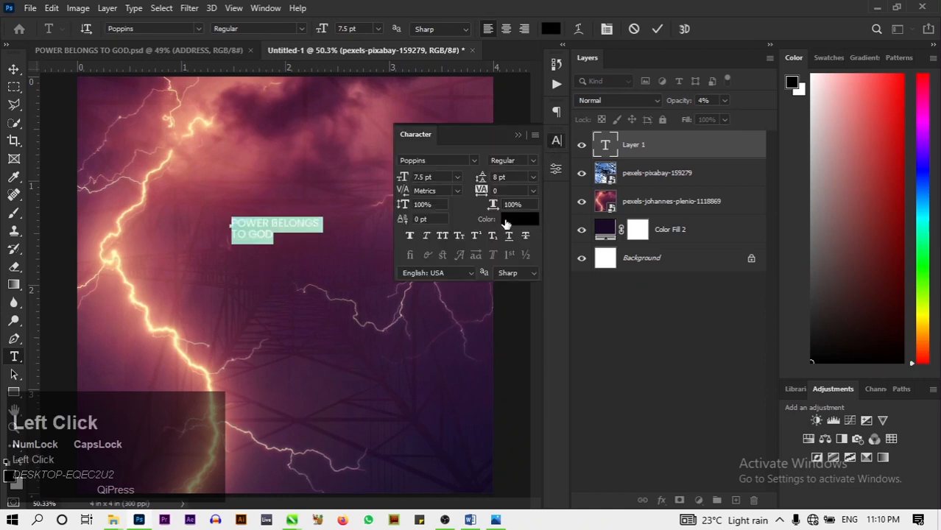
left_click(506, 220)
left_click_drag(668, 254, 574, 222)
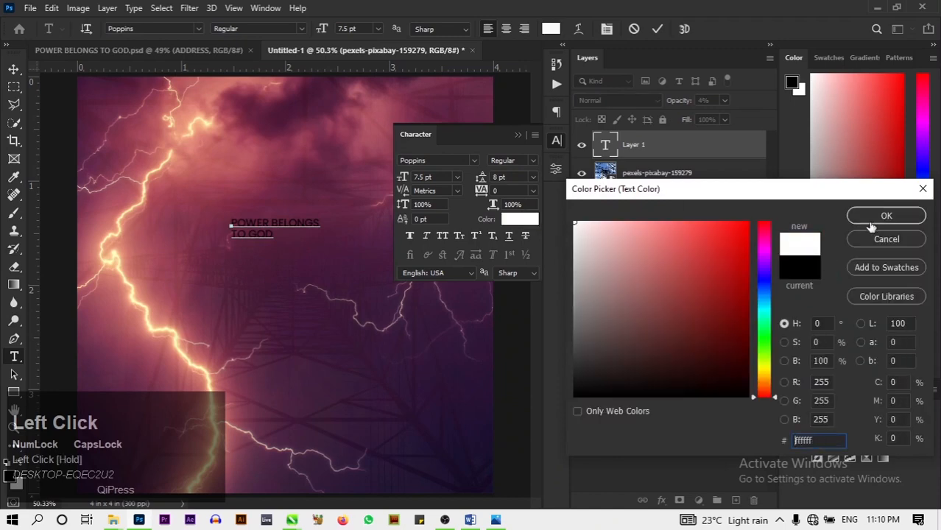
left_click(879, 219)
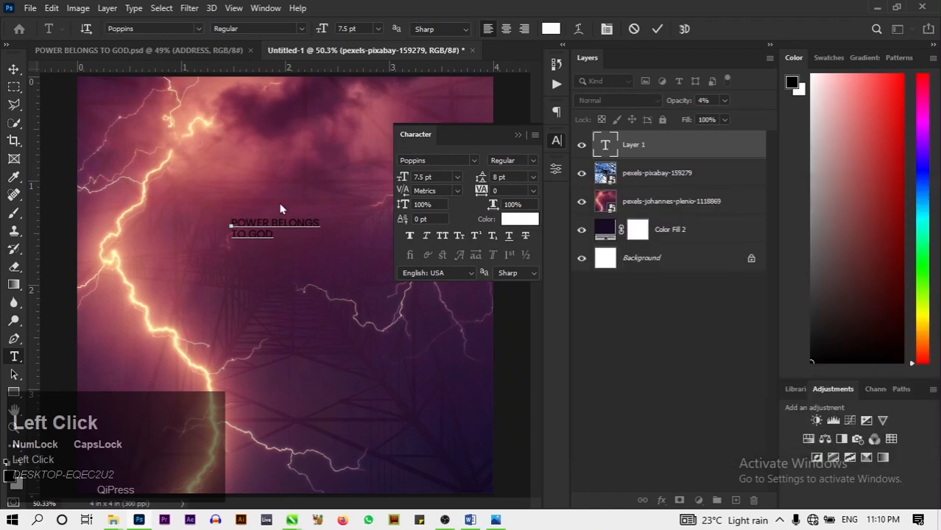
left_click(650, 30)
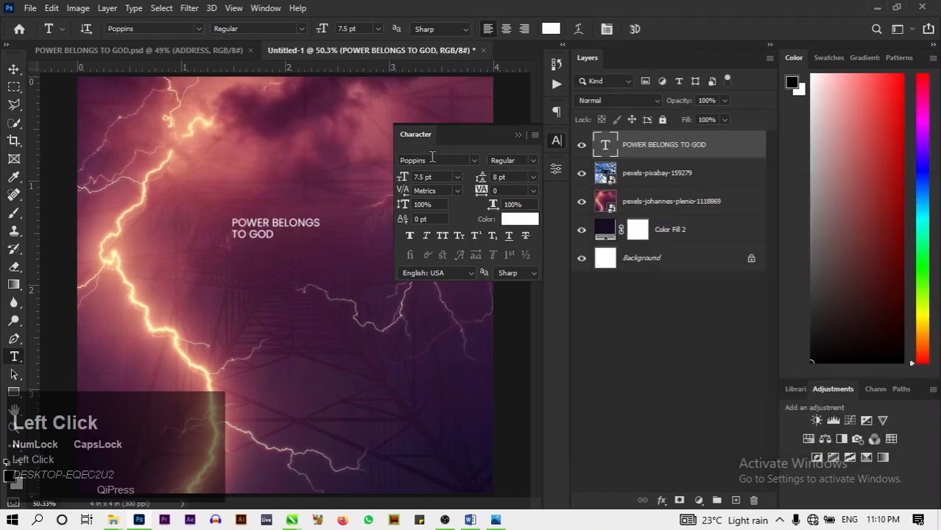
type("MONTS")
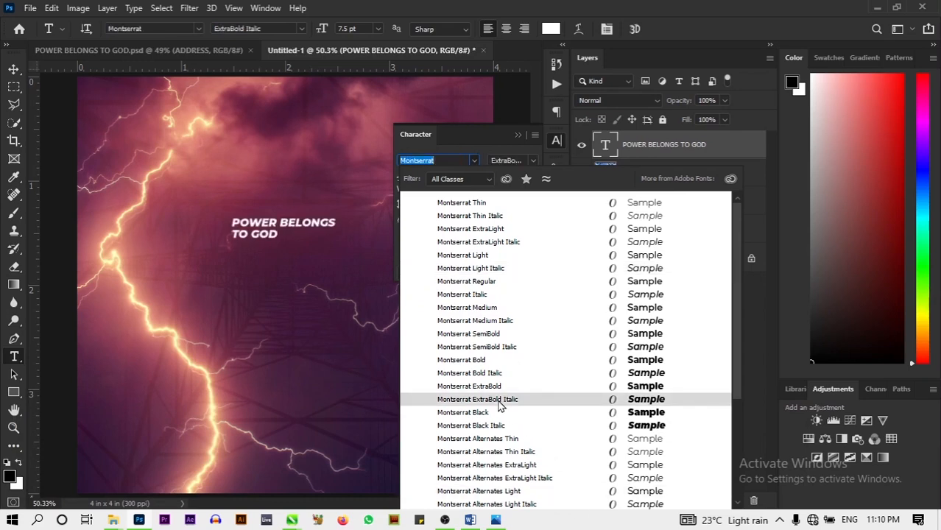
left_click(487, 372)
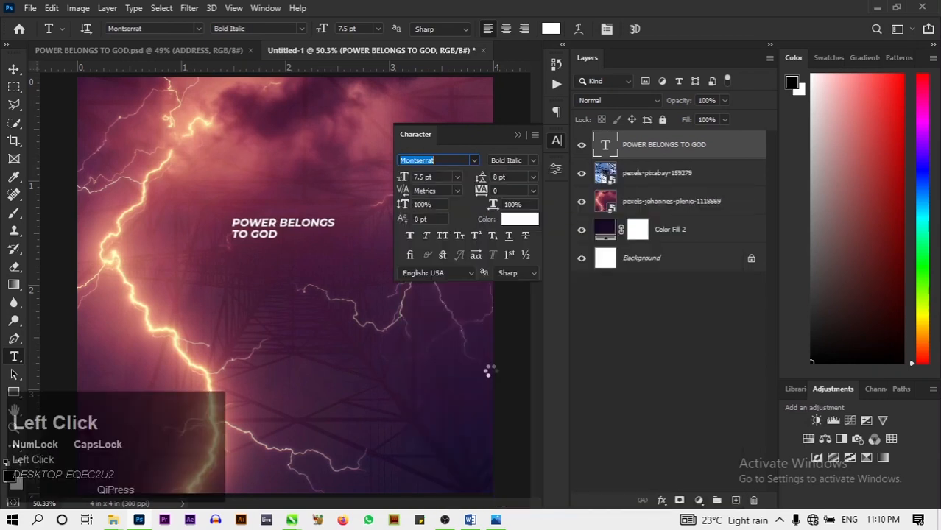
Set the POWER BELONGS TO GOD heading's font size to 30 pt and its font style to ExtraBold
left_click(443, 181)
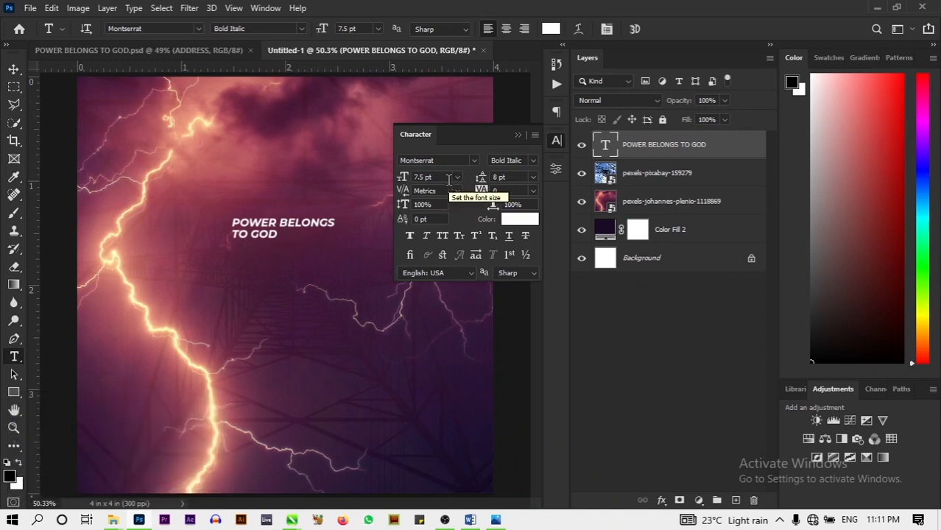
left_click(447, 180)
key("ctrl+a")
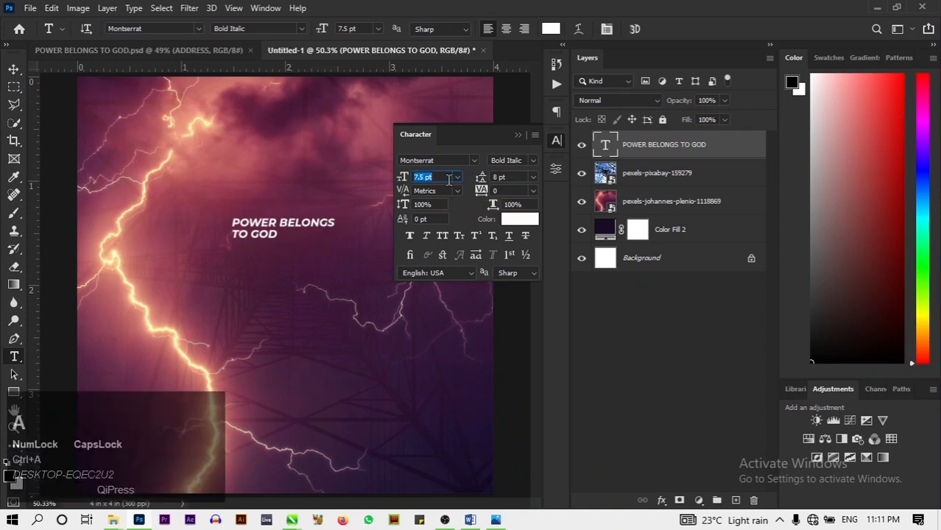
key("BackSpace")
type("30")
key("Return")
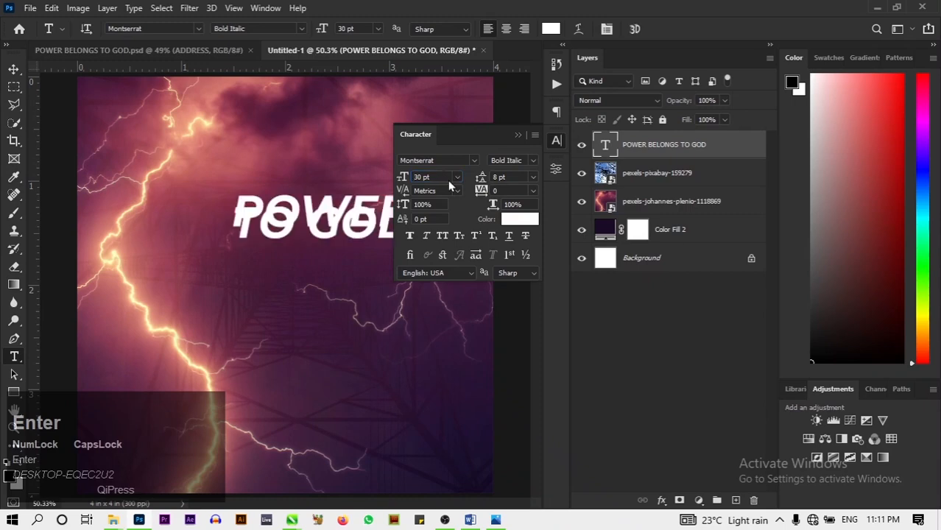
left_click(532, 161)
left_click(557, 328)
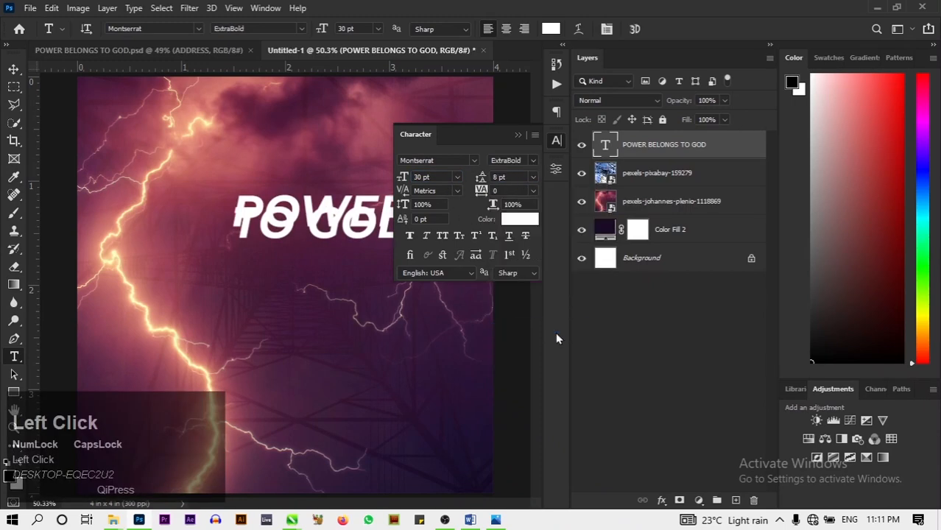
Set the POWER BELONGS TO GOD heading's font style to Black Italic and its leading to 24 pt
left_click(532, 160)
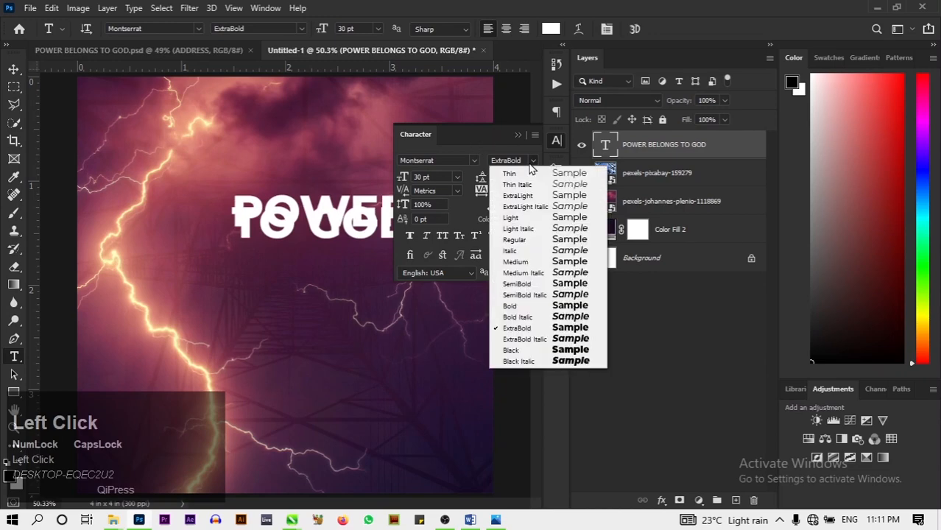
left_click(539, 361)
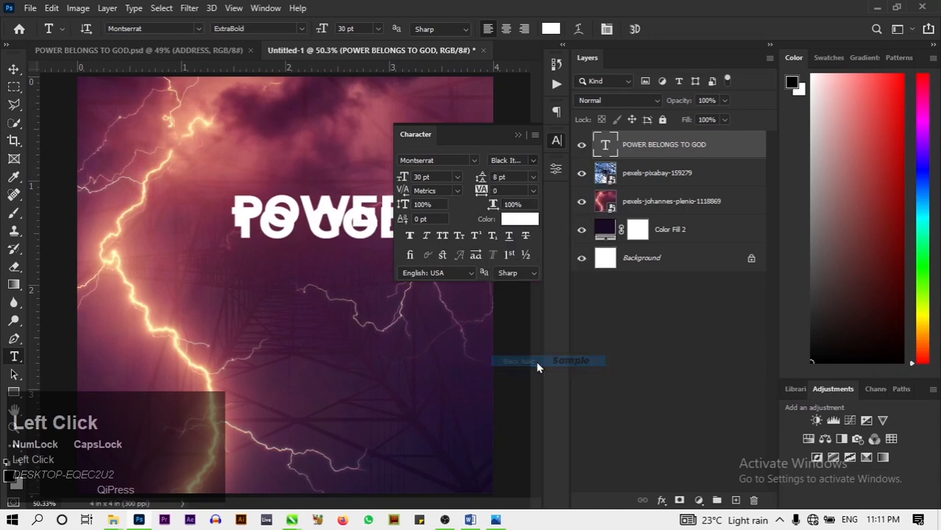
left_click(513, 177)
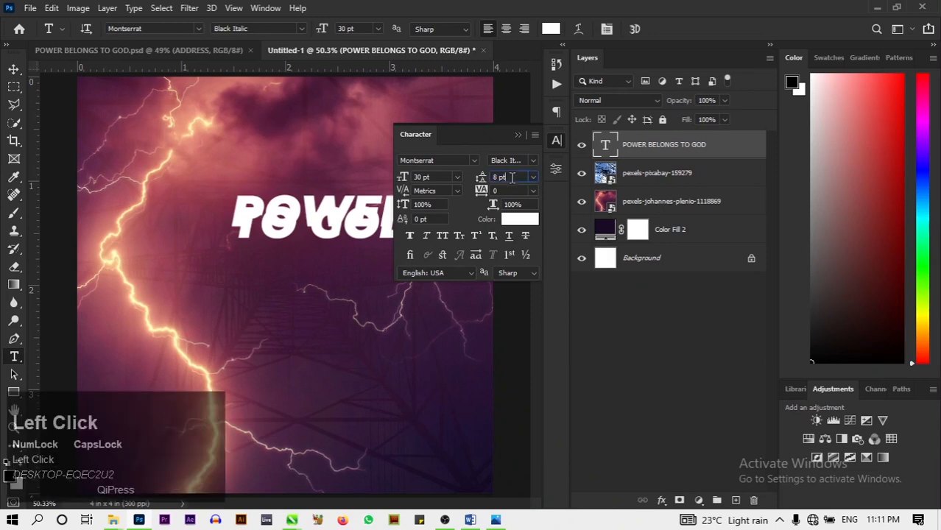
key("ctrl+a")
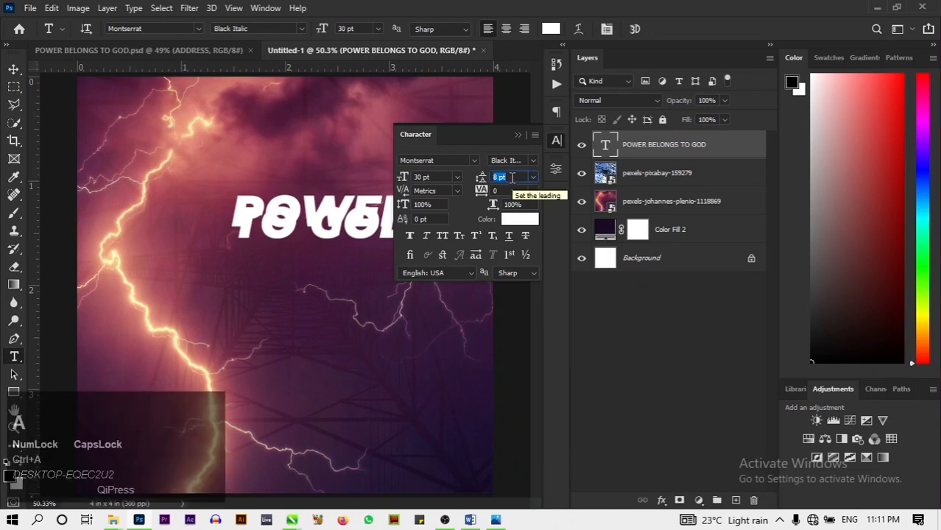
type("4")
key("BackSpace")
type("3")
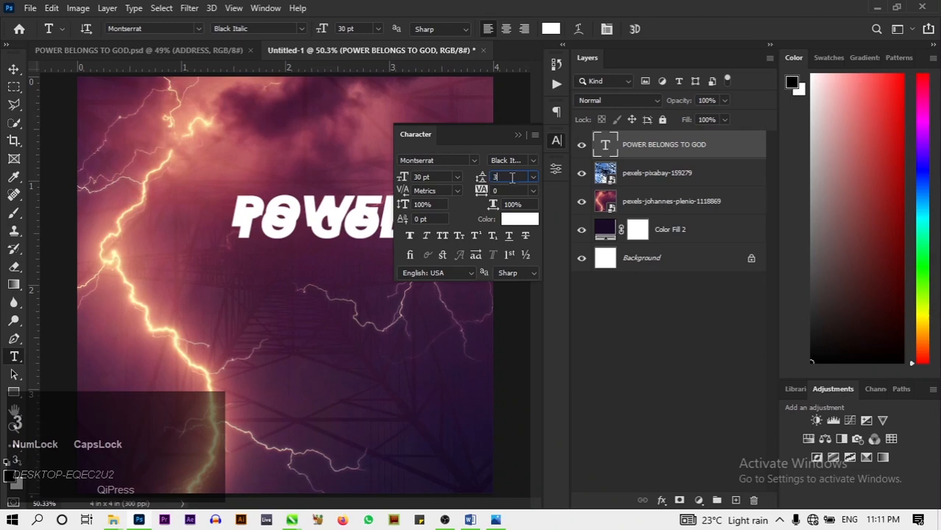
type("4")
key("BackSpace")
key("BackSpace")
type("2")
left_click(513, 192)
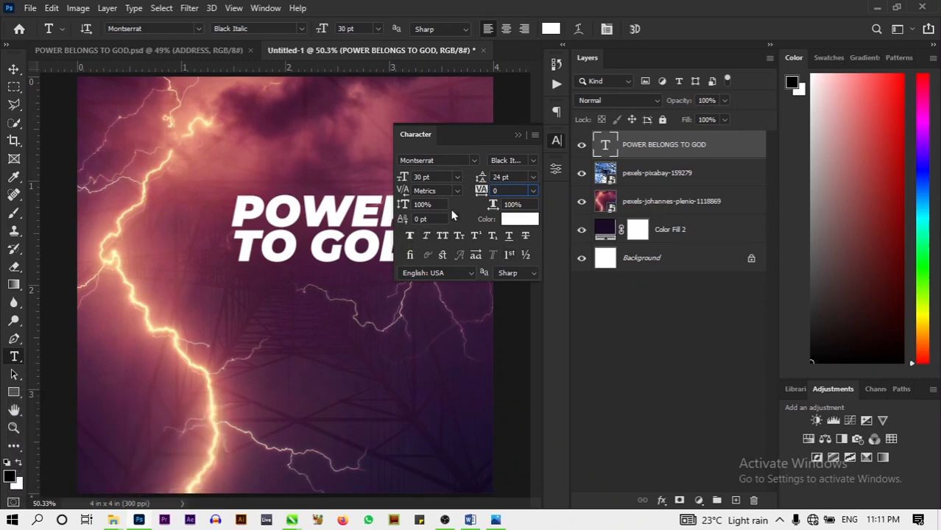
Center-align the heading and break it into three lines: POWER, BELONGS and TO GOD
left_click(535, 139)
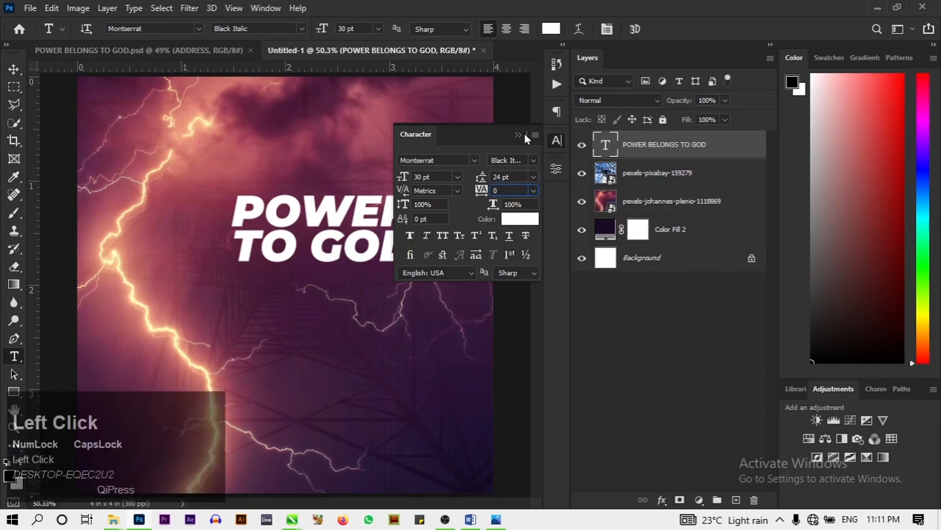
left_click(556, 112)
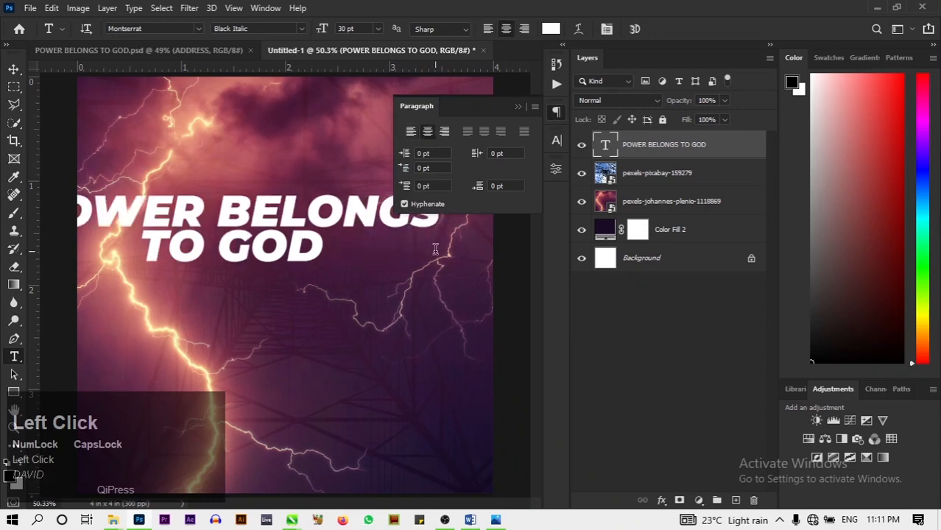
left_click(217, 206)
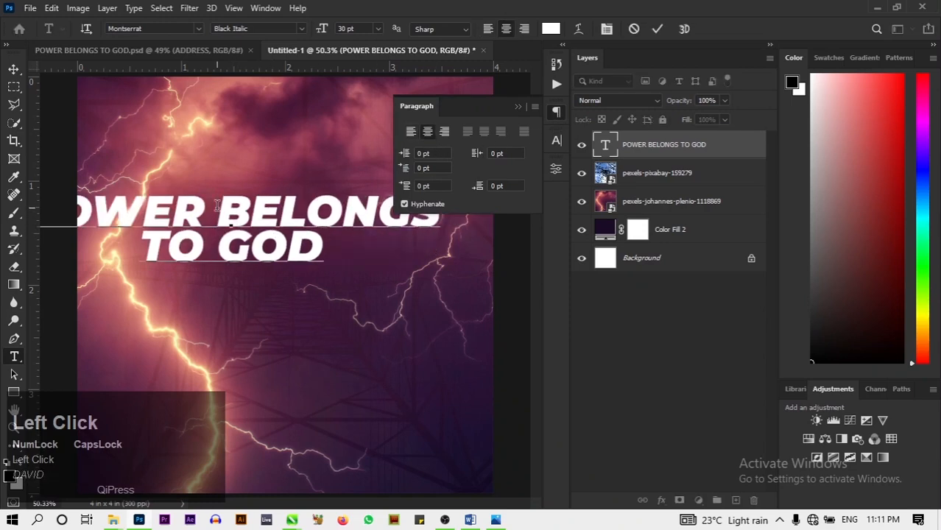
key("Return")
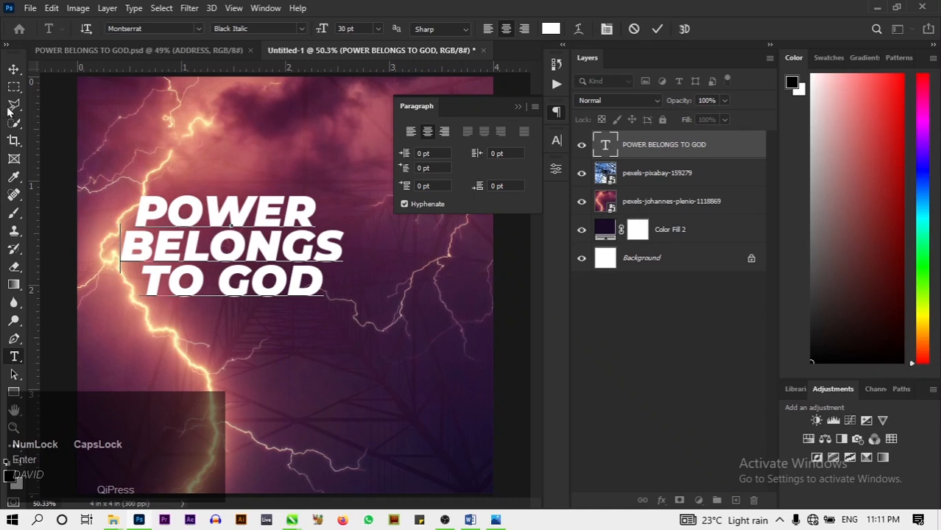
left_click(12, 70)
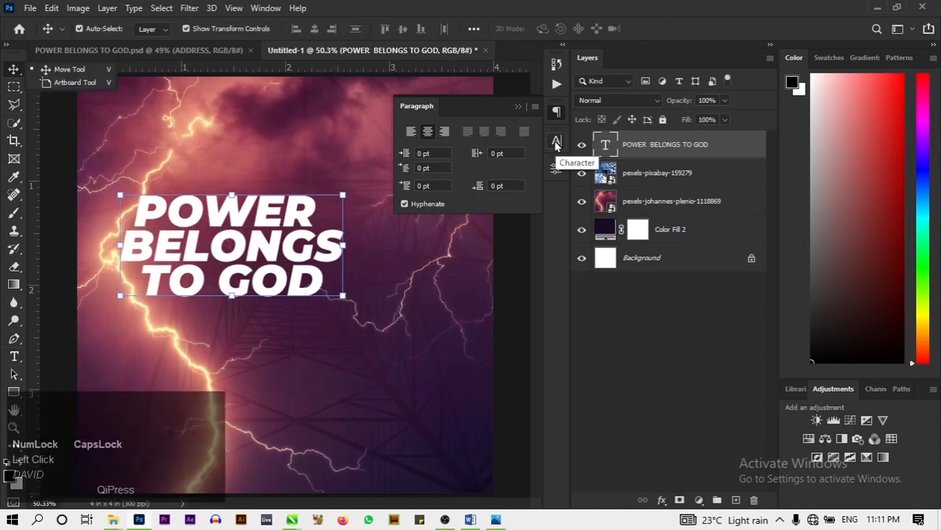
left_click(329, 180)
key("t")
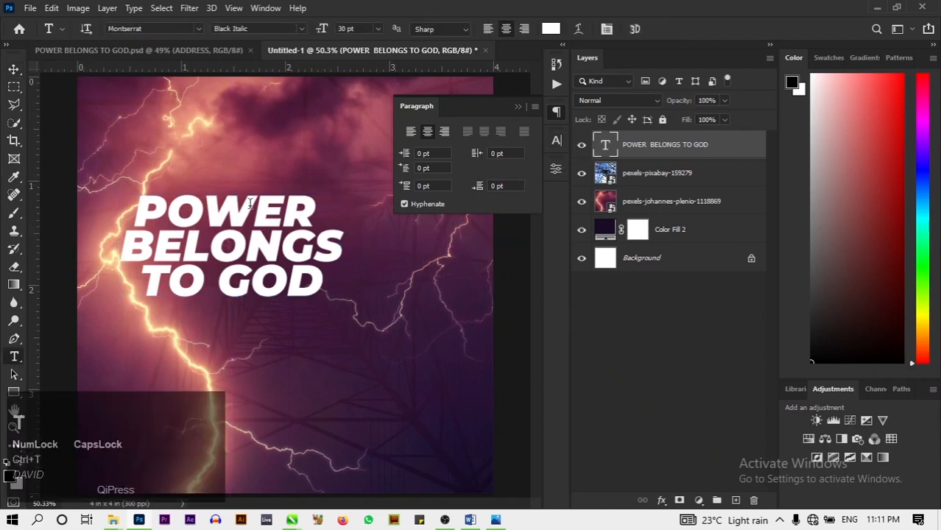
left_click(12, 71)
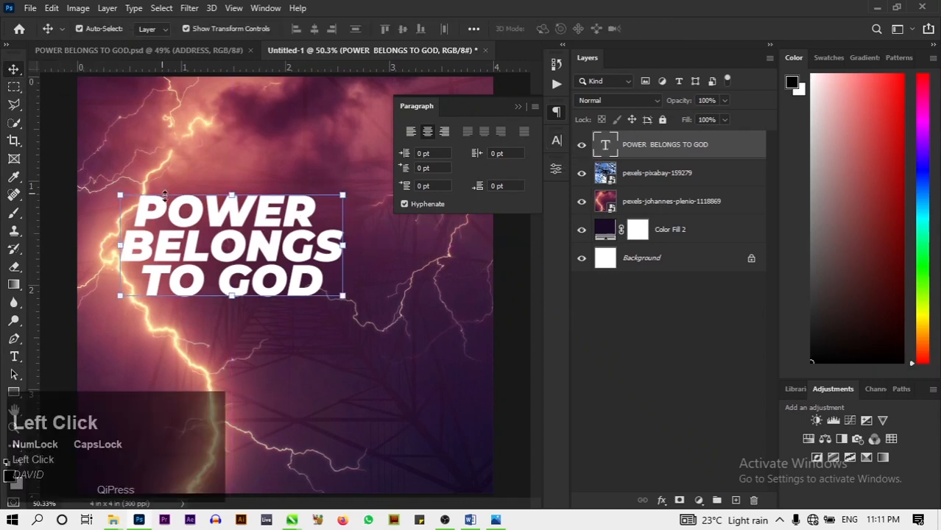
Warp the heading with an Arc bend of 4% and move it near the canvas center, as in the finished flyer
right_click(200, 214)
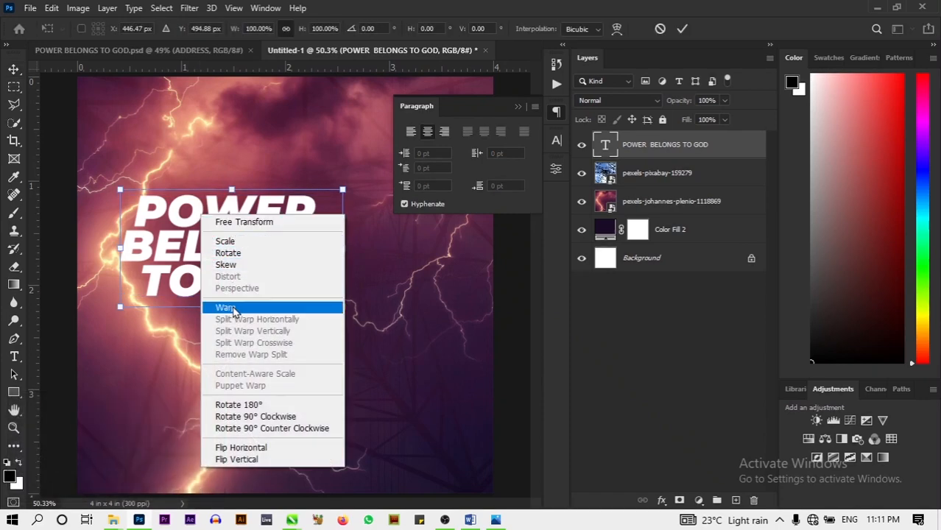
left_click(239, 307)
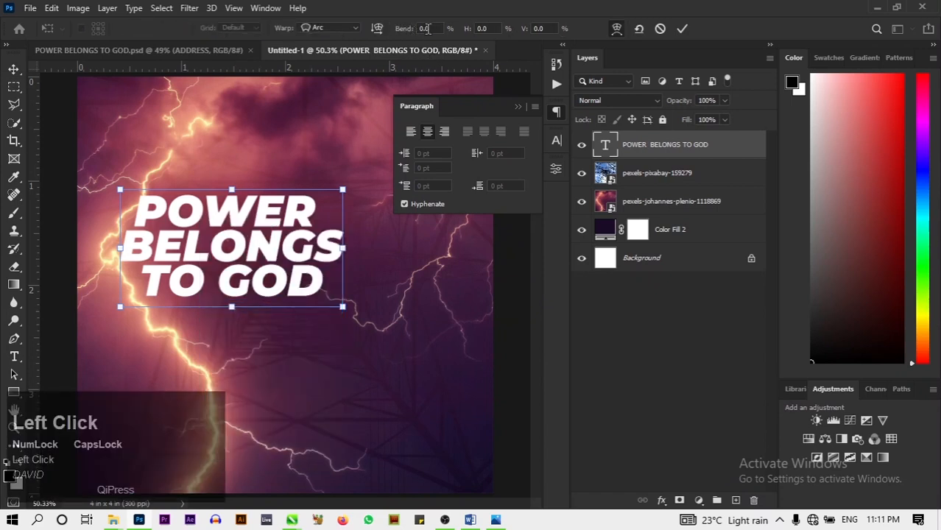
key("ctrl+a")
type("4")
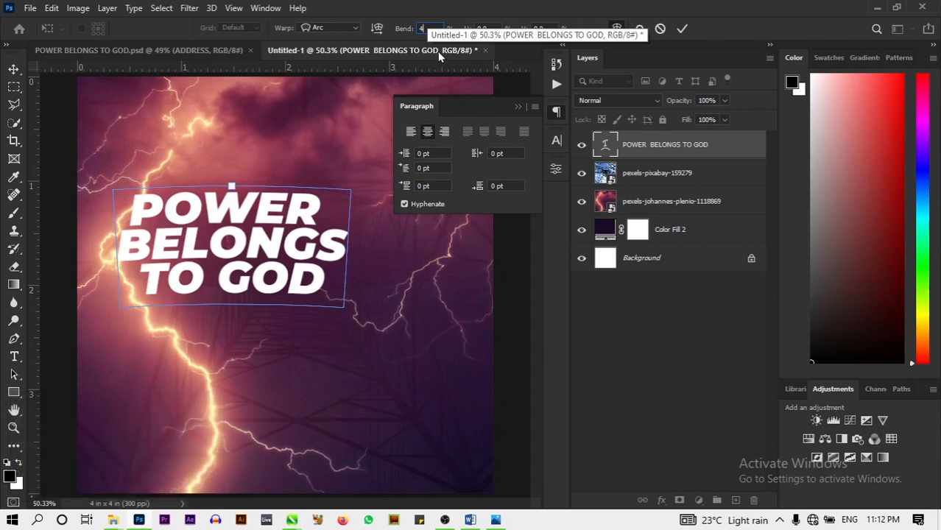
type("10")
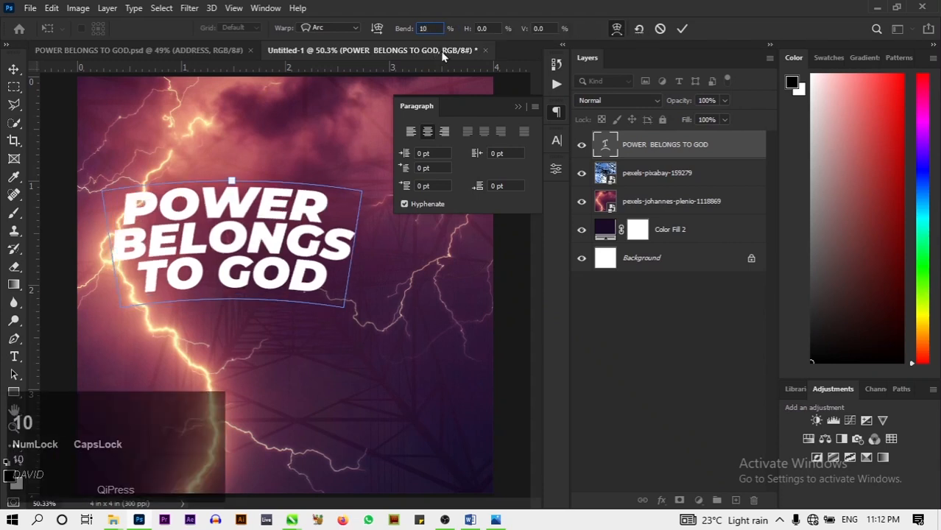
key("BackSpace")
key("BackSpace")
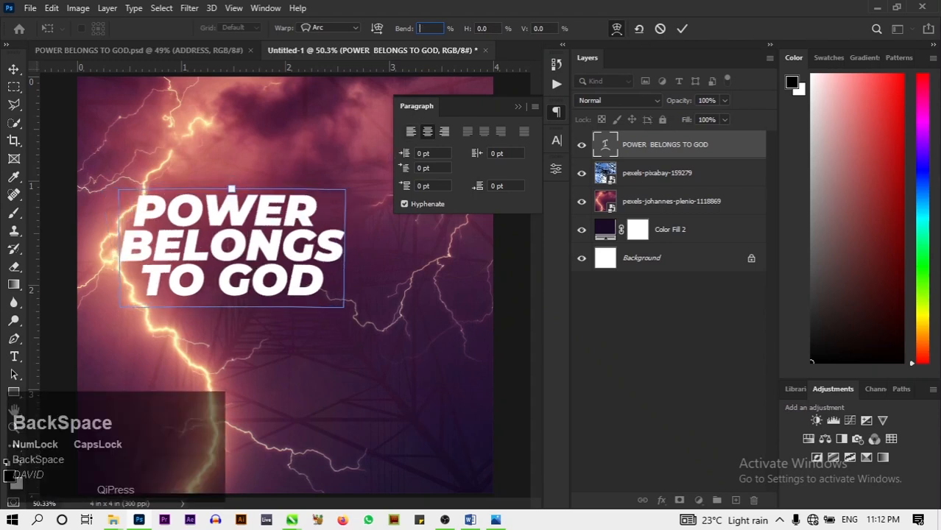
type("4")
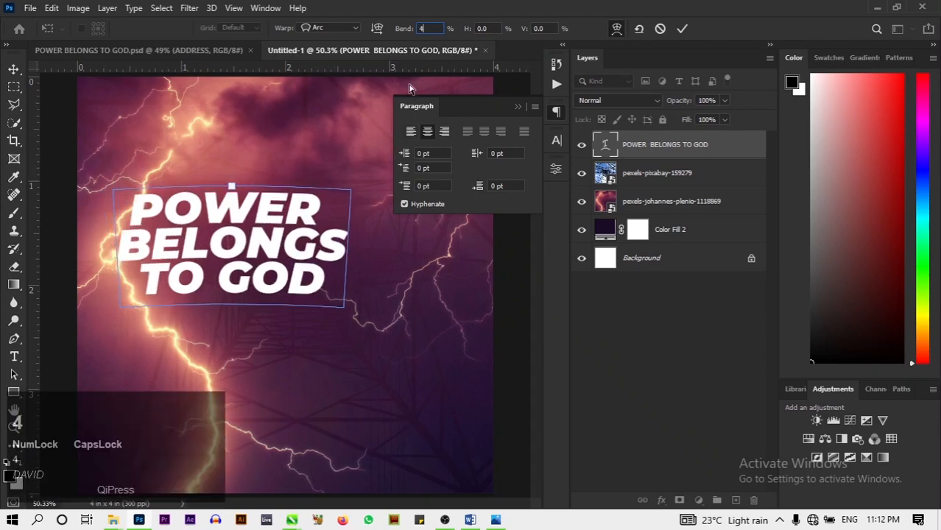
left_click(682, 28)
key("ctrl+a")
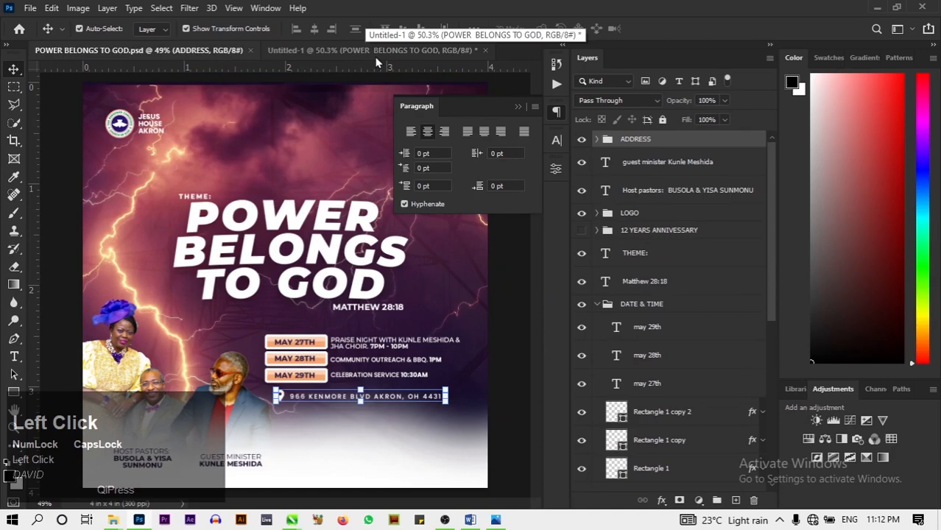
left_click(375, 50)
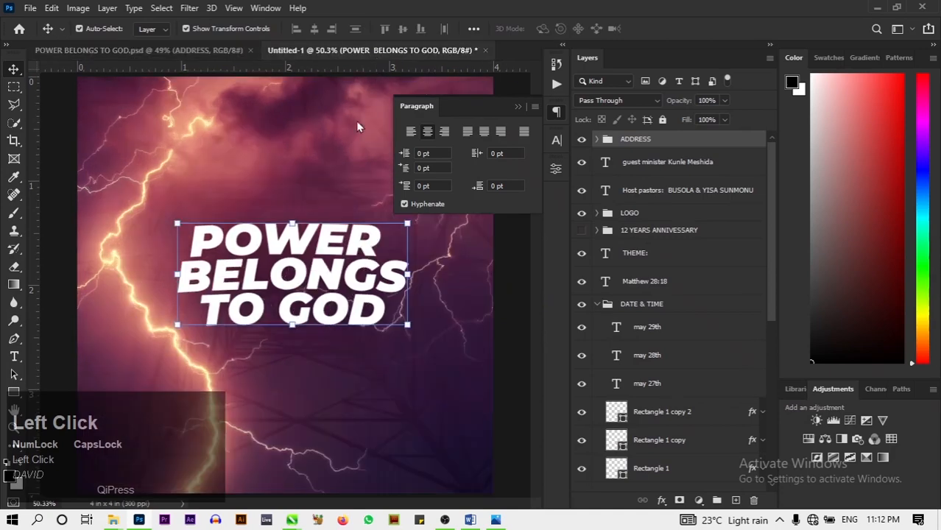
Lower the opacity of the lightning photo layer to 97%
left_click(725, 204)
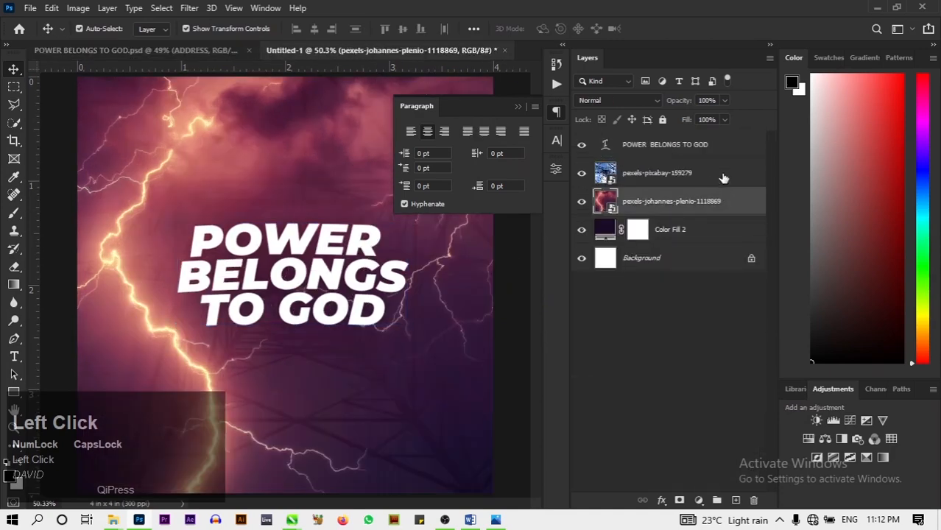
left_click(724, 100)
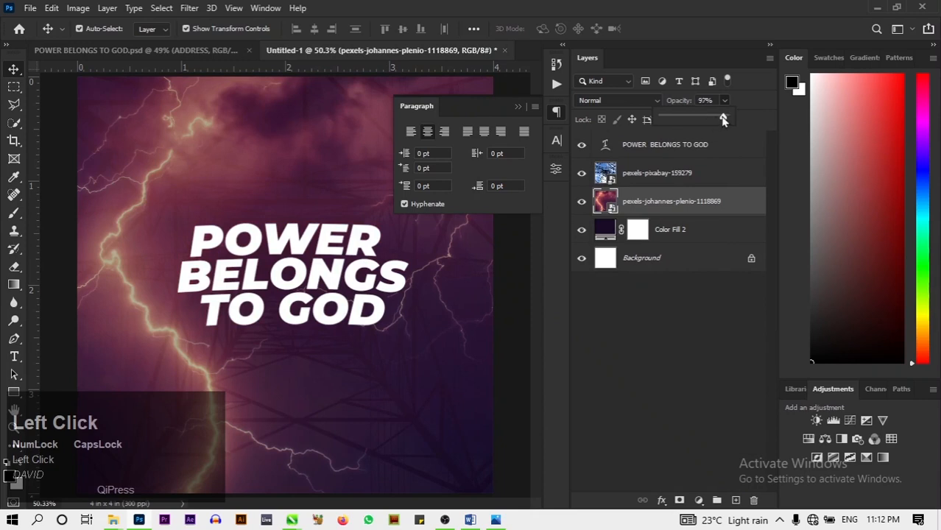
left_click(264, 244)
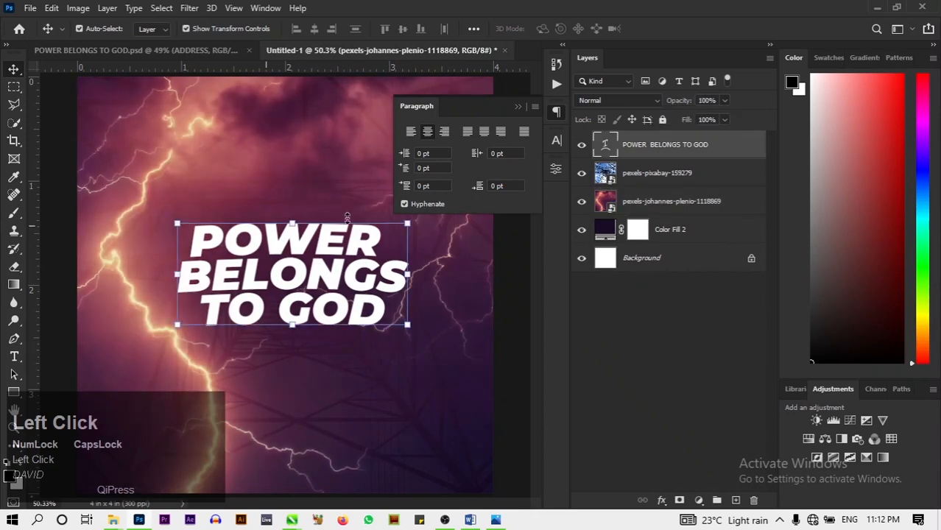
Move the three-line heading up slightly and set its leading to 26 pt
left_click(558, 141)
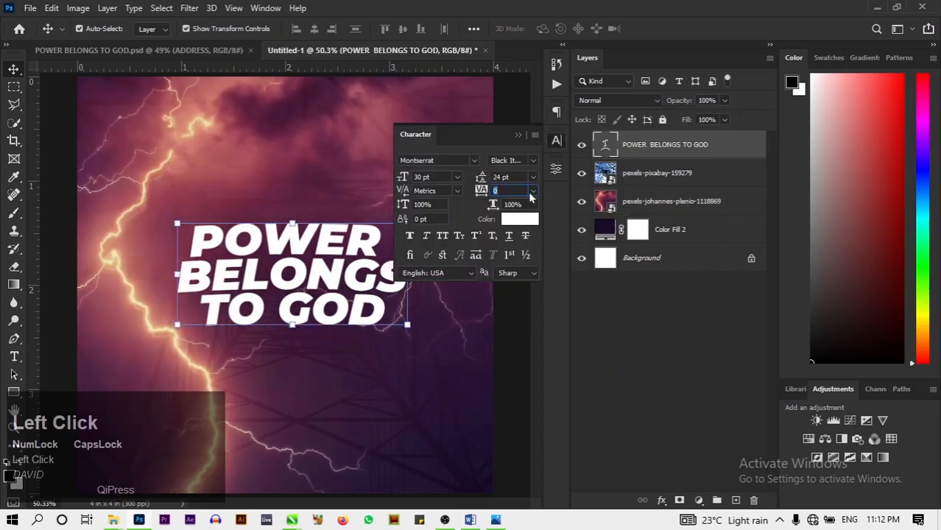
left_click(531, 179)
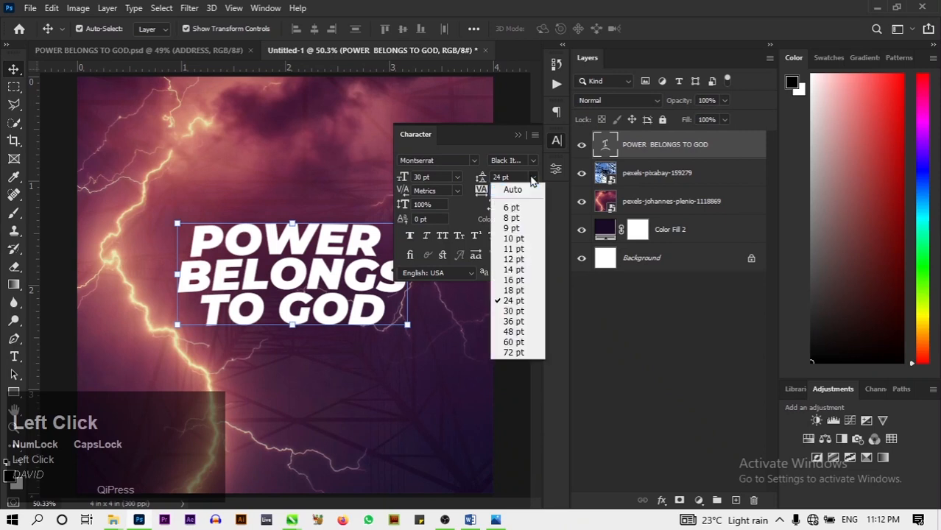
left_click(515, 309)
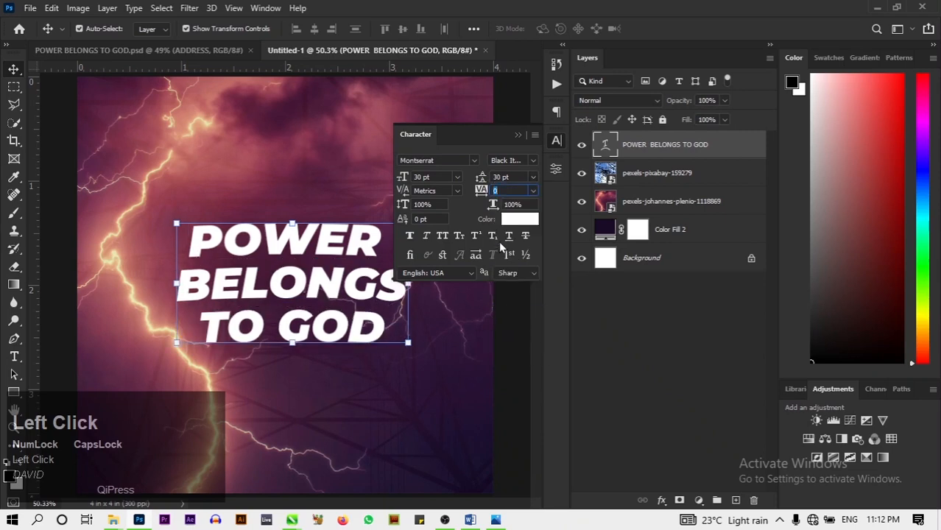
left_click_drag(324, 285, 325, 261)
left_click(504, 177)
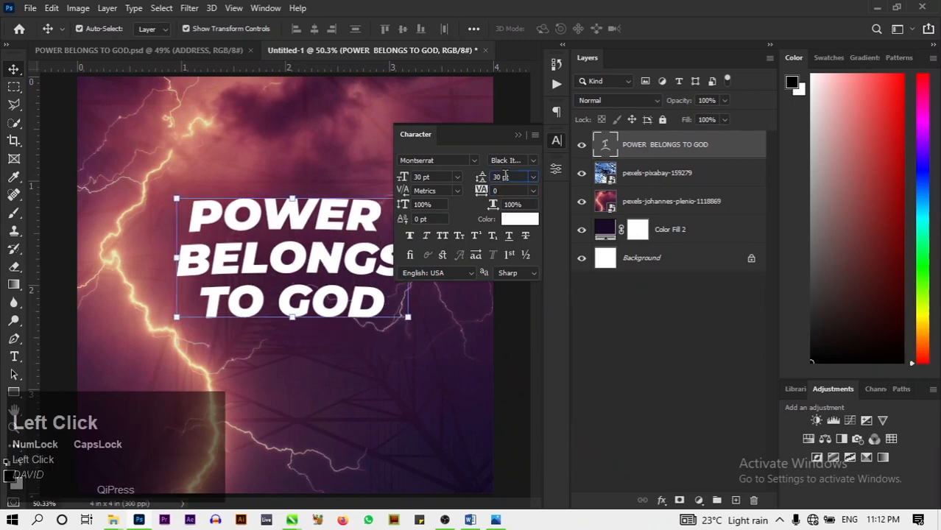
key("ctrl+a")
type("2")
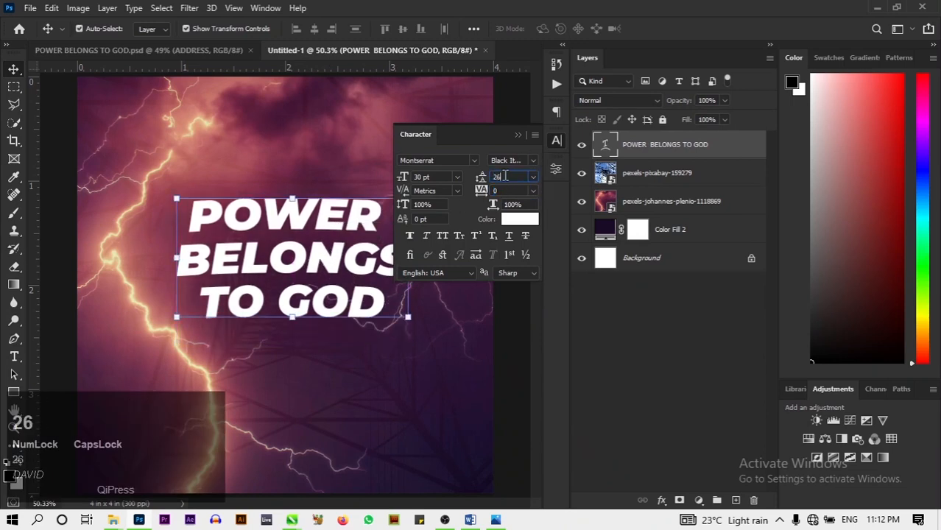
type("6")
key("Return")
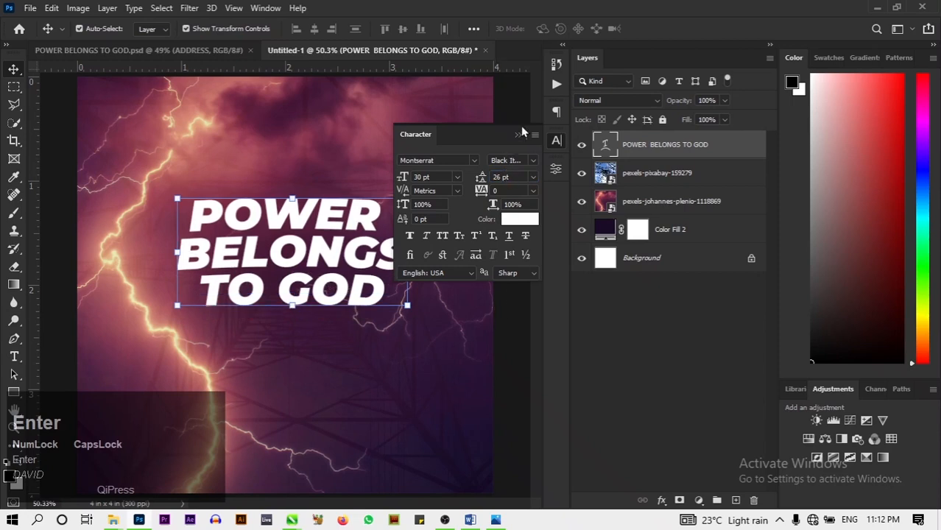
left_click(518, 133)
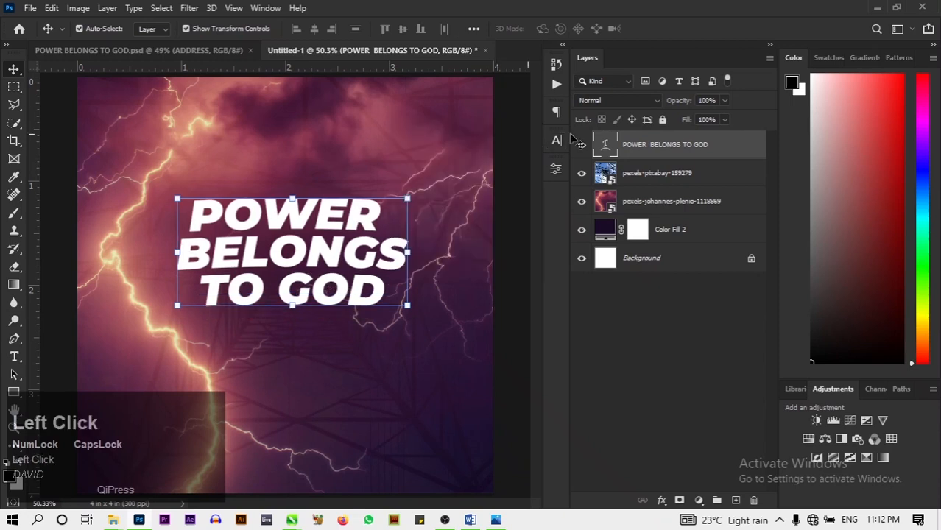
Add a Drop Shadow layer effect to the POWER BELONGS TO GOD heading
left_click(721, 155)
double_click(725, 156)
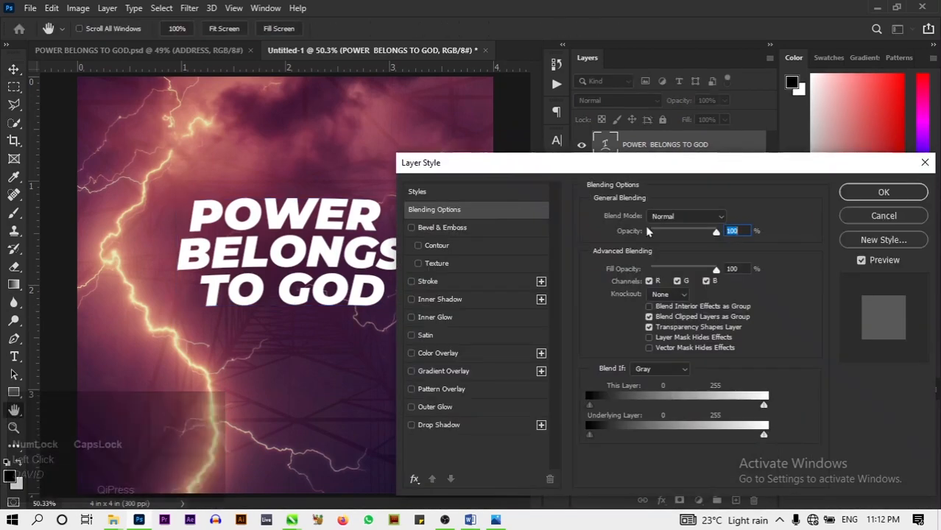
left_click(424, 433)
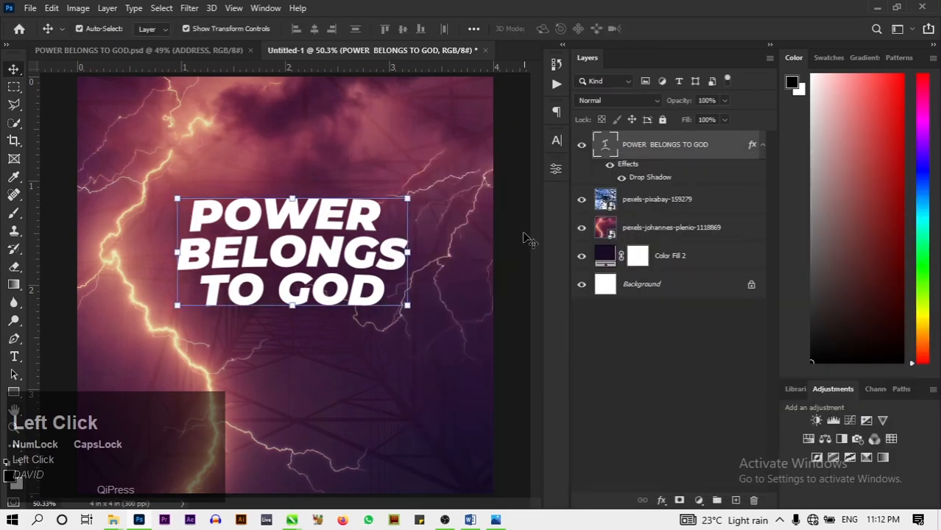
Place 1.png from the POWER BELONGS TO GOD project folder into the flyer and move it into the lower-left corner
mouse_move(115, 523)
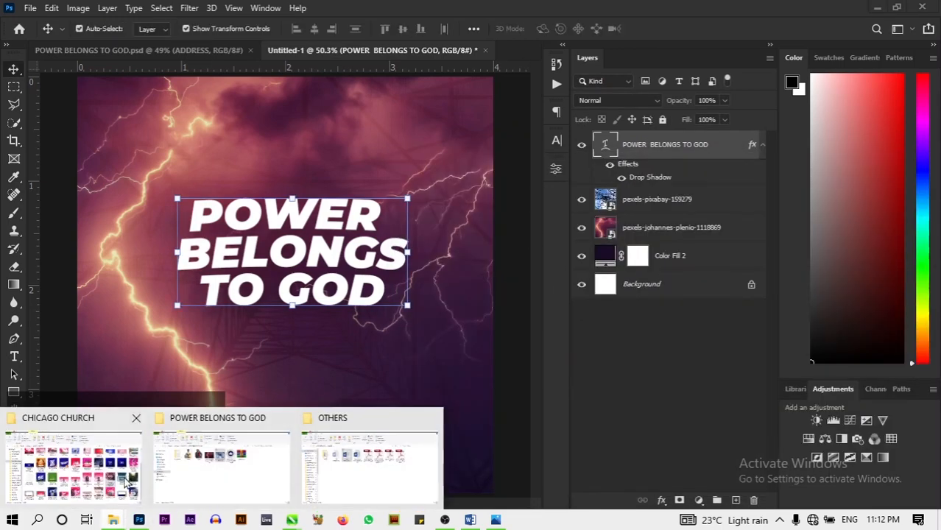
left_click(206, 478)
left_click_drag(238, 164, 117, 376)
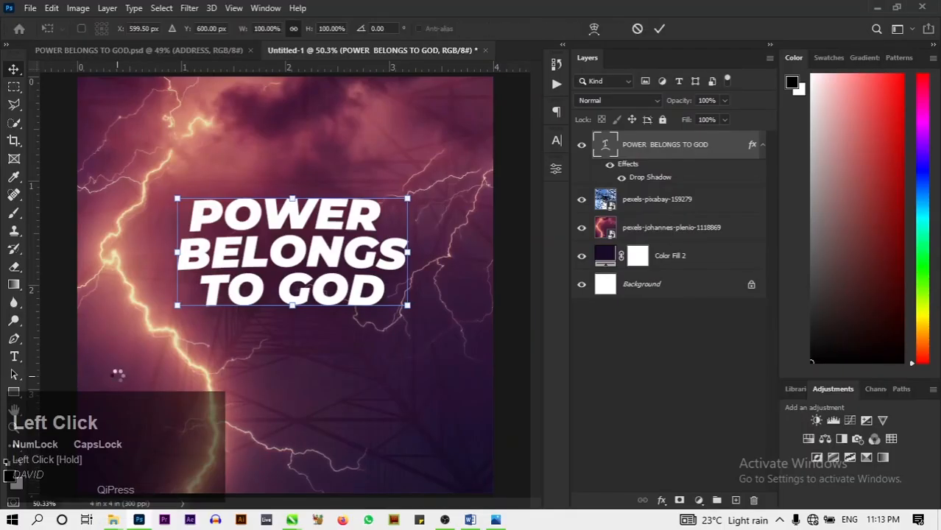
left_click_drag(274, 340, 108, 451)
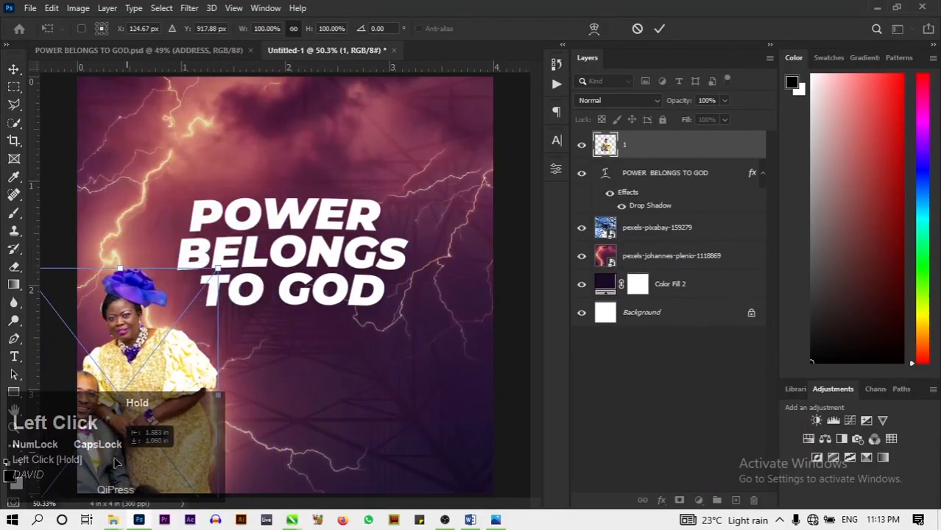
mouse_move(120, 519)
left_click(182, 442)
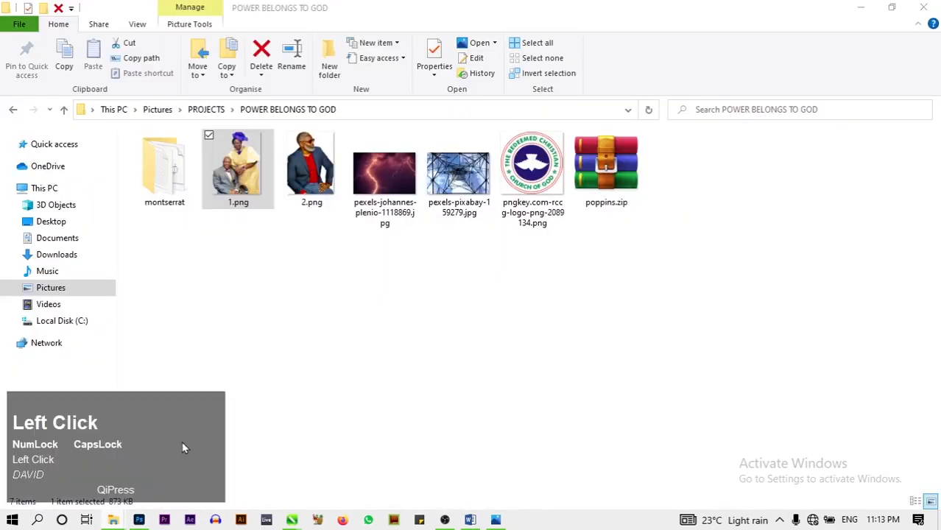
left_click_drag(311, 192, 201, 358)
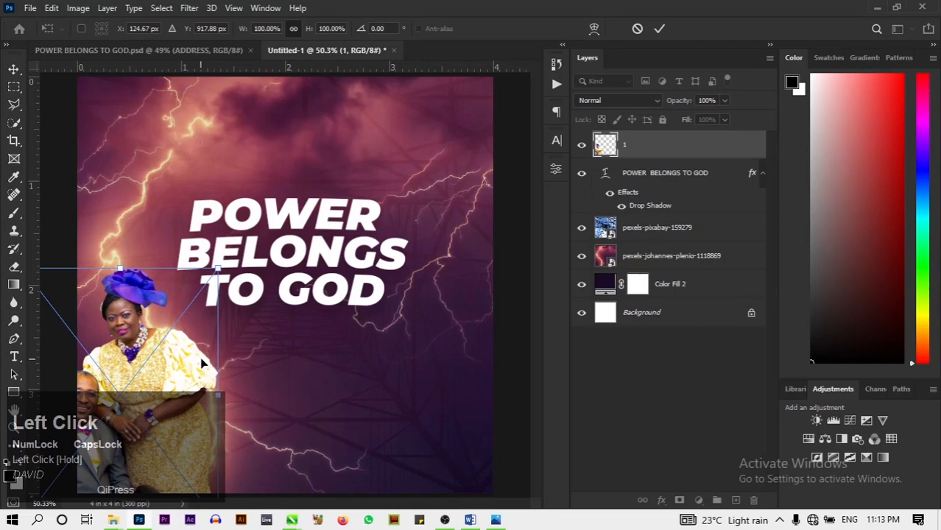
Confirm the placement of the couple's image and move it slightly further down the canvas
left_click(659, 28)
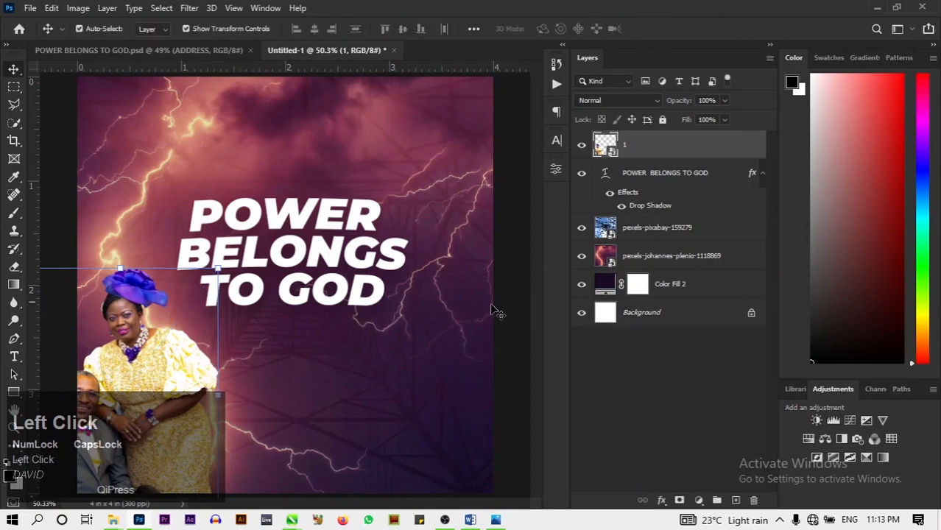
left_click_drag(198, 403, 181, 478)
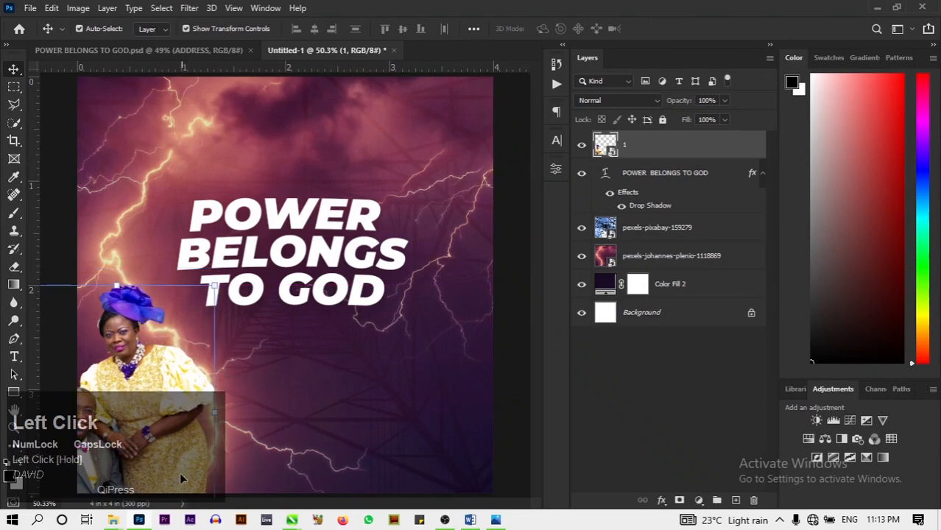
Place 2.png from the project folder, scale it to about 7.91% and position it beside the couple at the canvas's lower edge
mouse_move(118, 520)
left_click(221, 442)
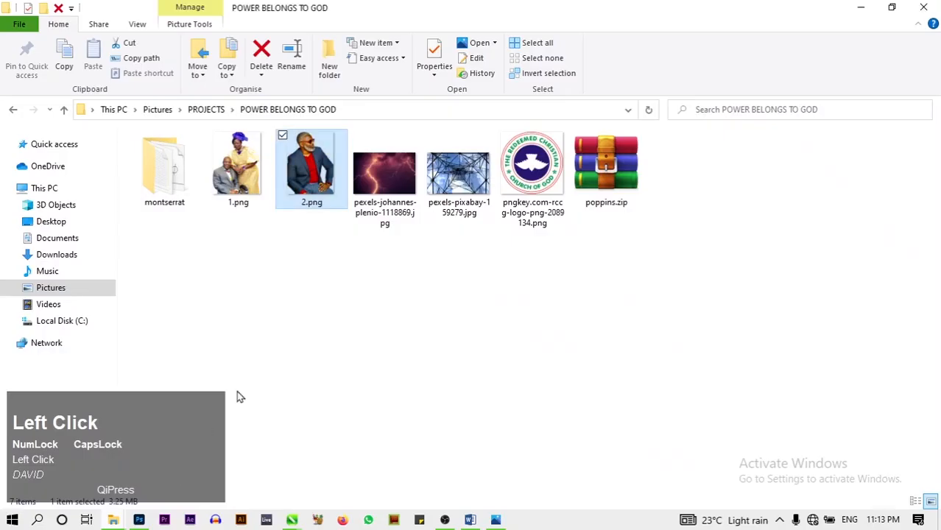
left_click_drag(335, 173, 257, 371)
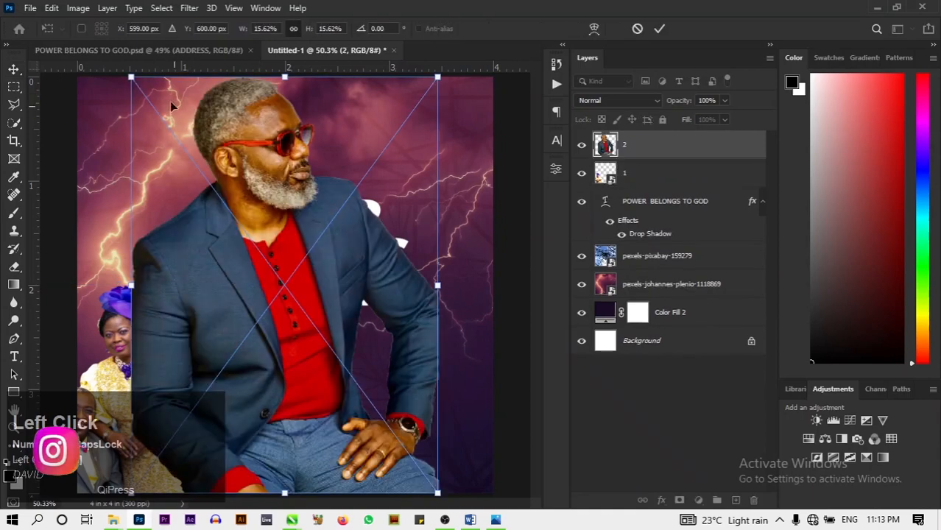
left_click_drag(133, 78, 281, 281)
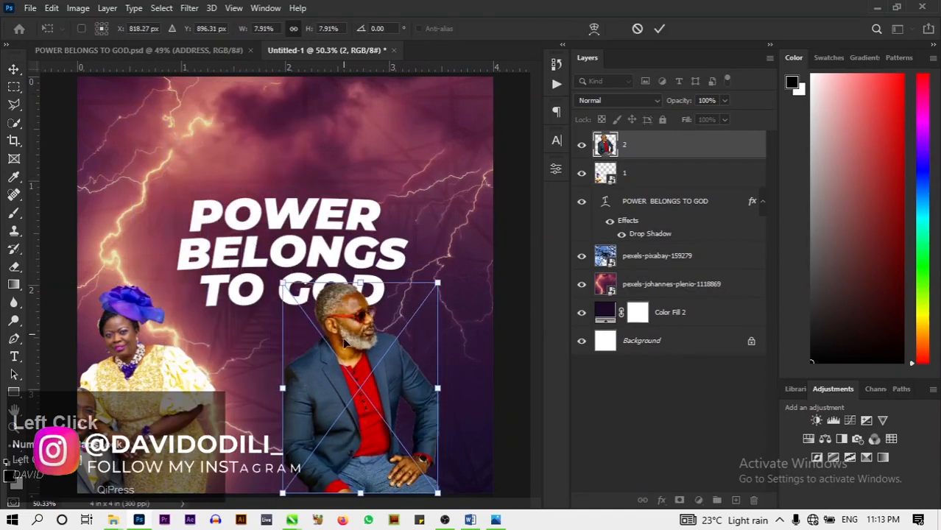
left_click_drag(324, 356, 217, 382)
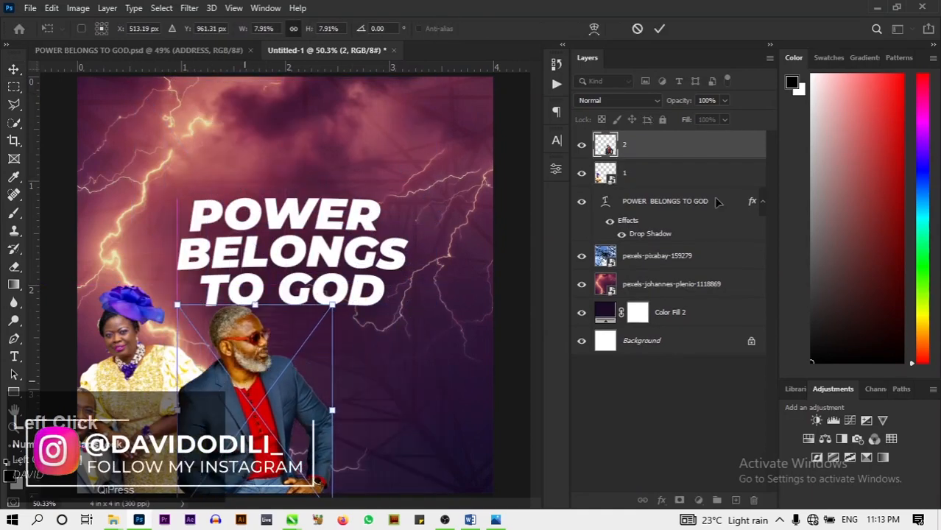
key("Return")
Scale the couple's image down to about 70% and move it into the lower-left corner of the flyer
left_click(582, 173)
left_click(582, 174)
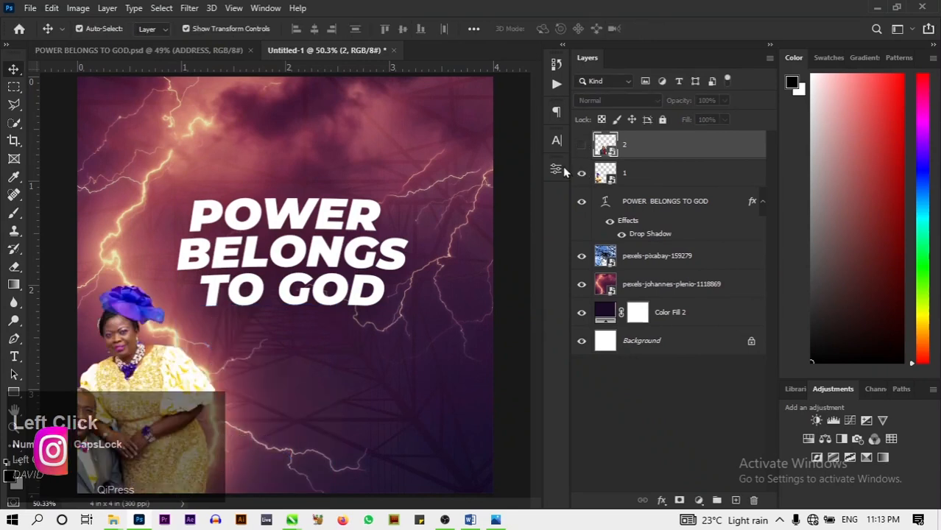
left_click(582, 145)
left_click_drag(164, 310, 208, 233)
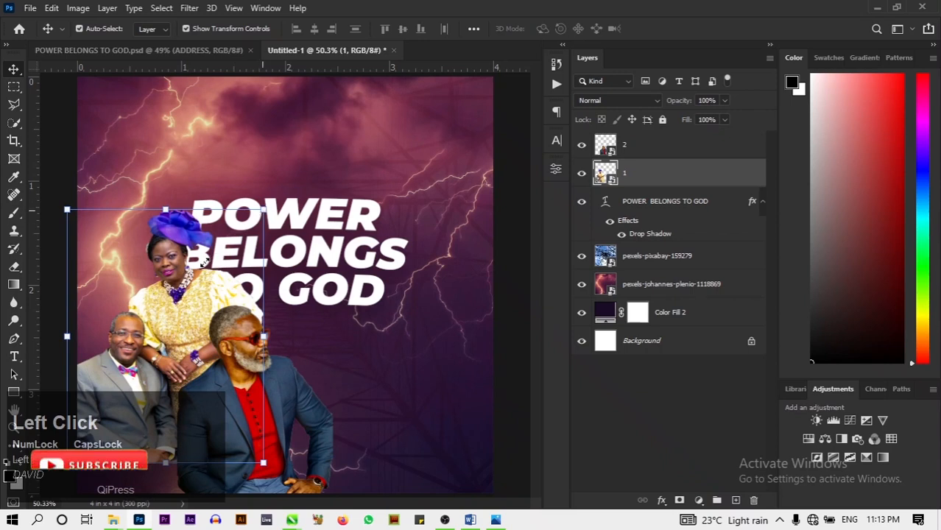
left_click_drag(262, 210, 204, 286)
left_click_drag(162, 338, 145, 390)
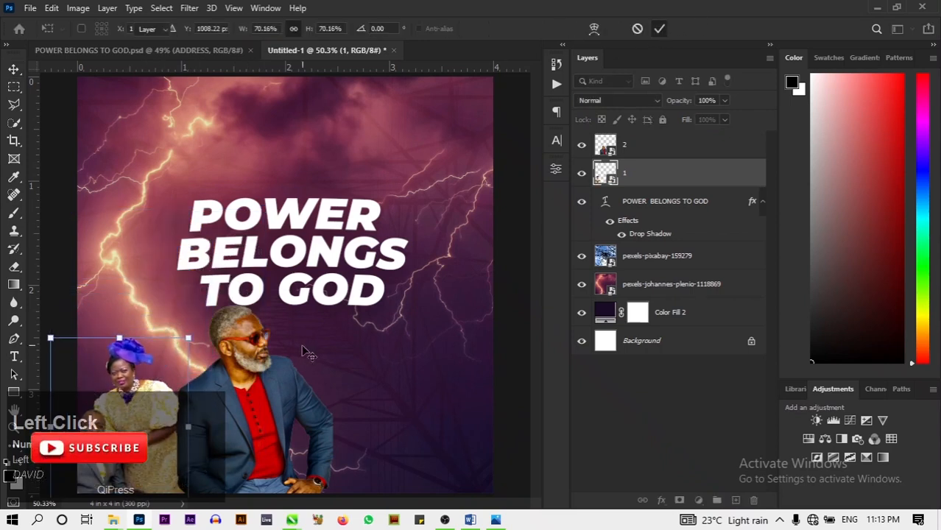
left_click(659, 28)
Scale the image of the man in sunglasses to about 6.28% beside the couple, and move its layer beneath the couple's layer
left_click(269, 359)
left_click_drag(320, 319, 288, 364)
left_click_drag(268, 418, 248, 421)
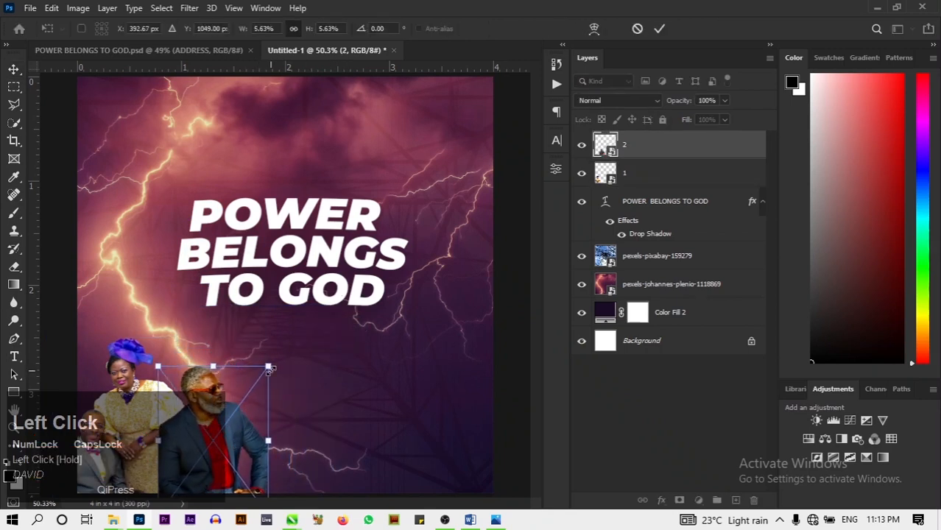
left_click_drag(268, 366, 293, 333)
left_click_drag(122, 412, 122, 412)
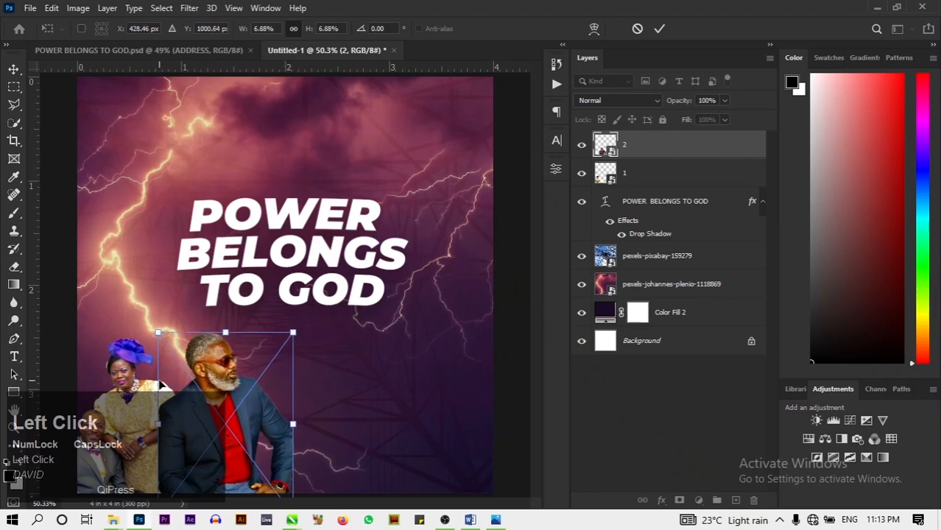
left_click_drag(291, 335, 281, 348)
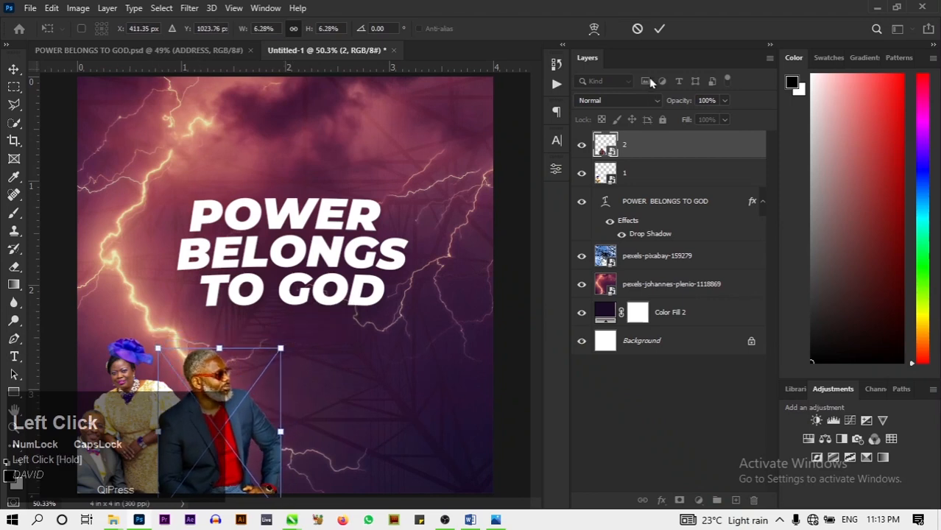
left_click_drag(660, 145, 659, 190)
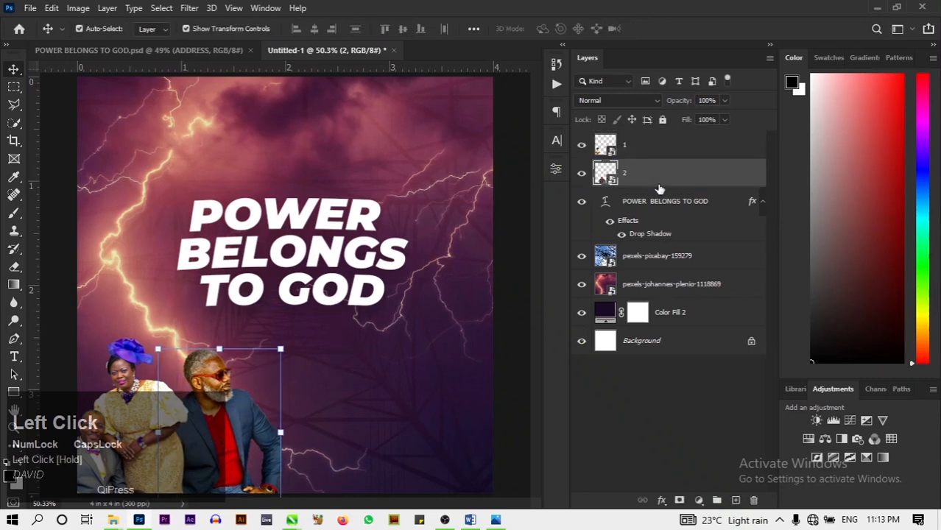
left_click(505, 302)
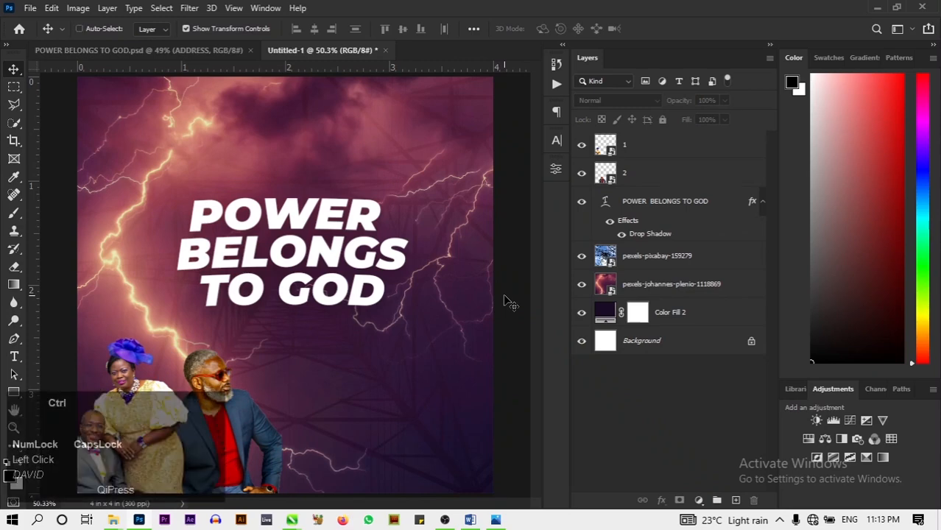
Enlarge the couple's image to about 79.35% and shift it slightly left in the flyer's lower-left corner
key("ctrl+equal")
left_click_drag(529, 220, 515, 354)
left_click_drag(358, 507, 301, 504)
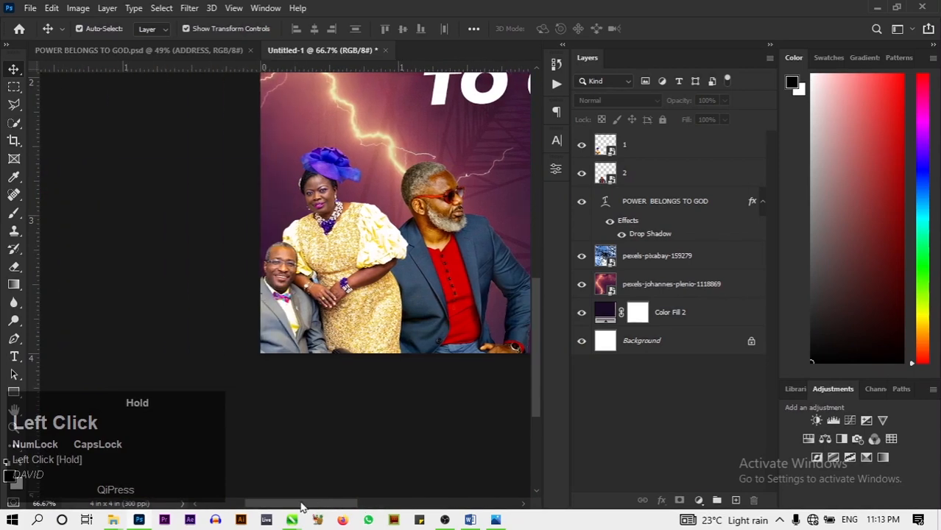
left_click(339, 252)
left_click(395, 150)
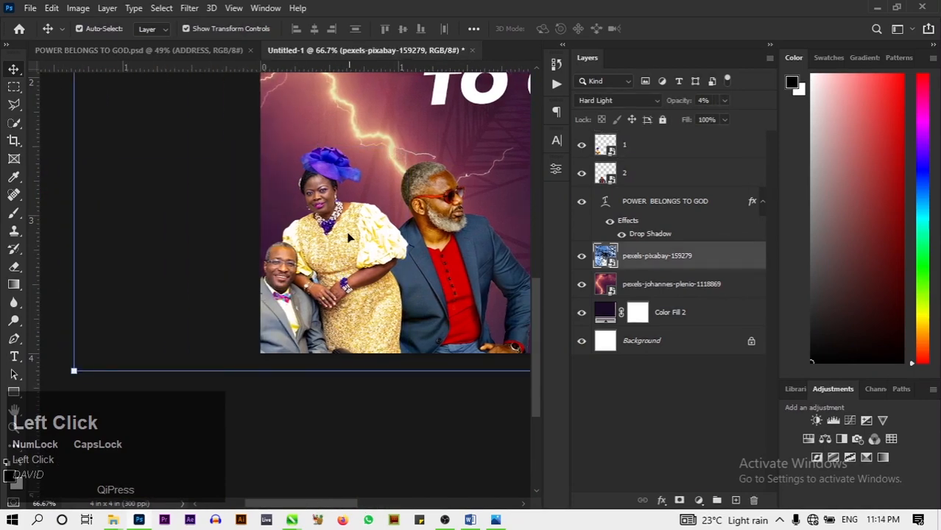
left_click(379, 189)
left_click_drag(408, 146, 431, 115)
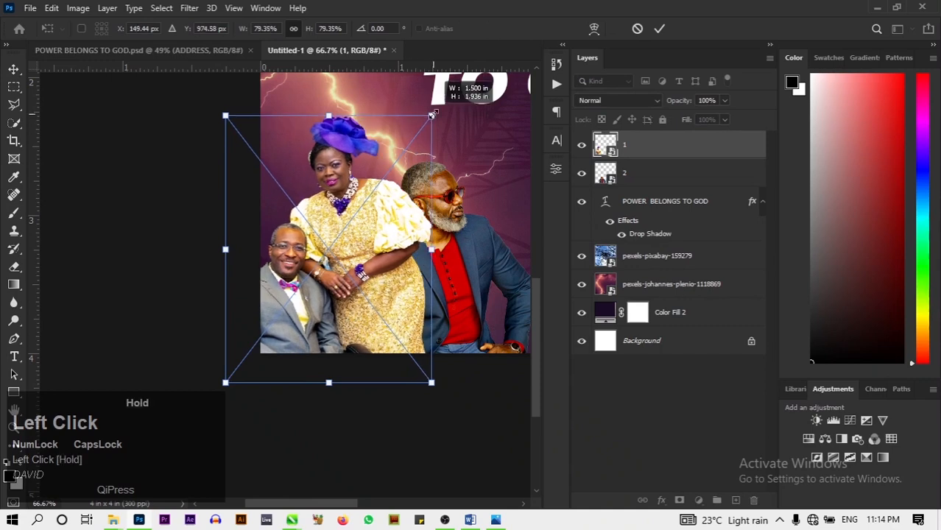
left_click_drag(371, 248, 366, 248)
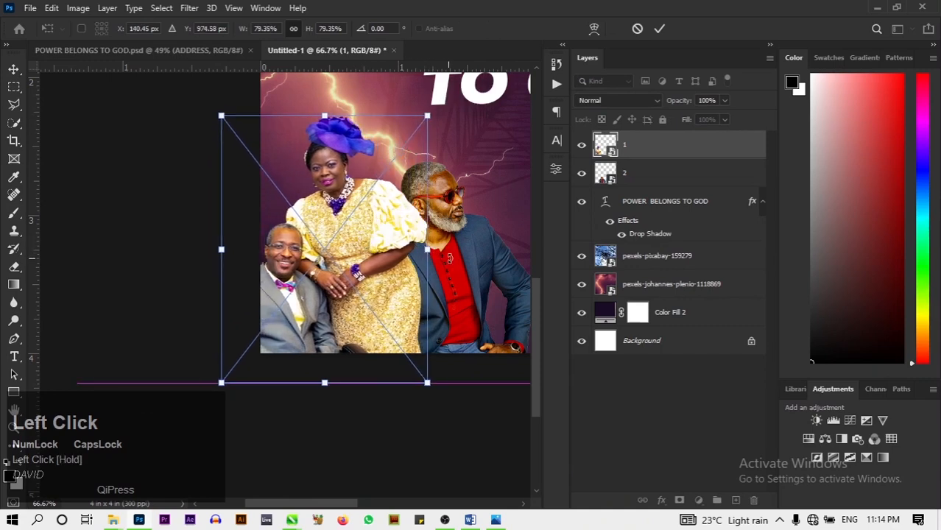
left_click(657, 28)
Enlarge the image of the man in sunglasses to about 7.33% beside the couple
left_click(470, 229)
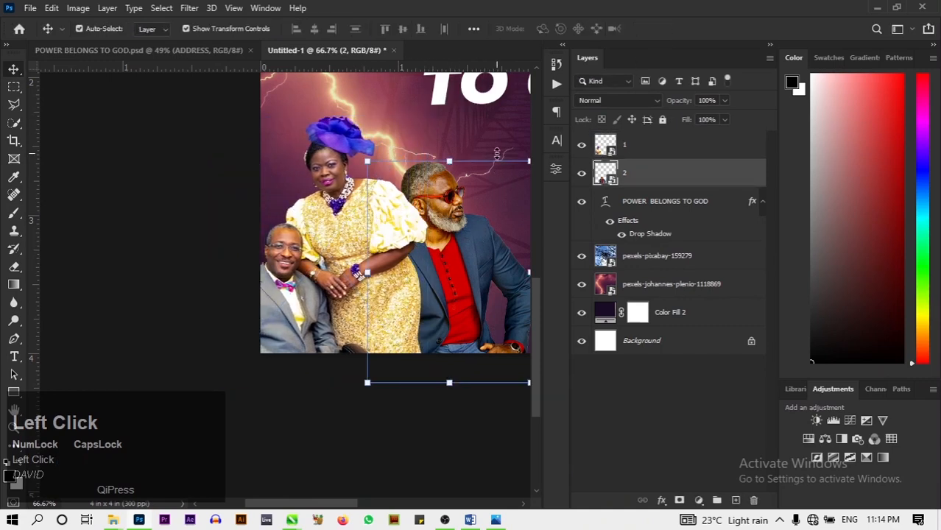
scroll(479, 334, "down", 1)
scroll(480, 334, "down", 1)
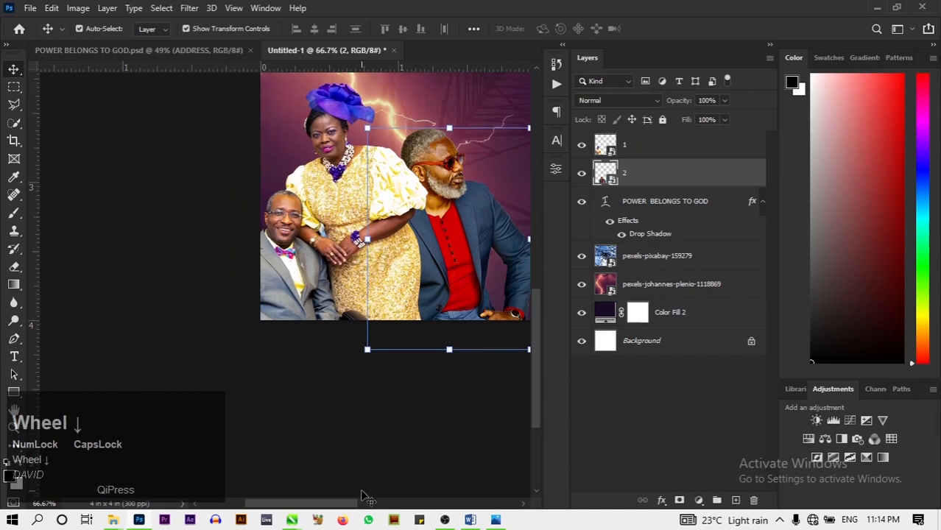
left_click_drag(321, 506, 350, 508)
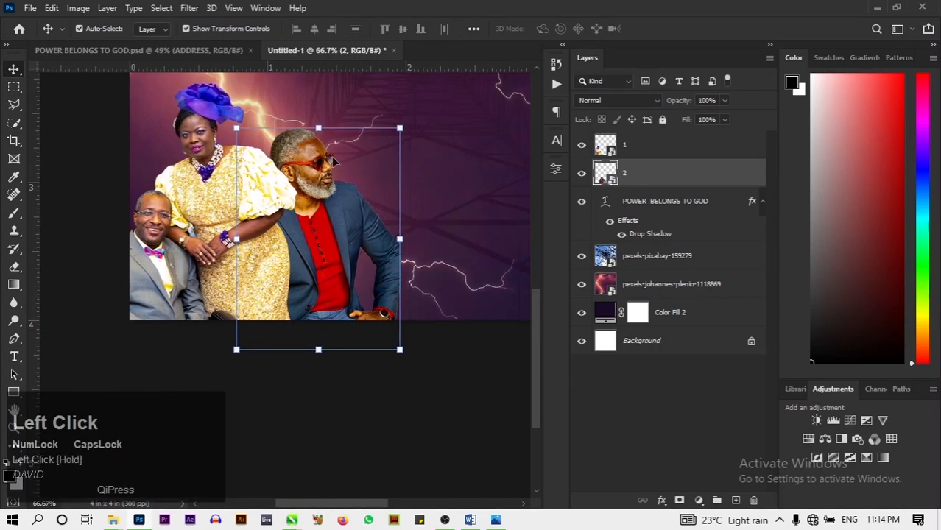
left_click_drag(400, 128, 434, 93)
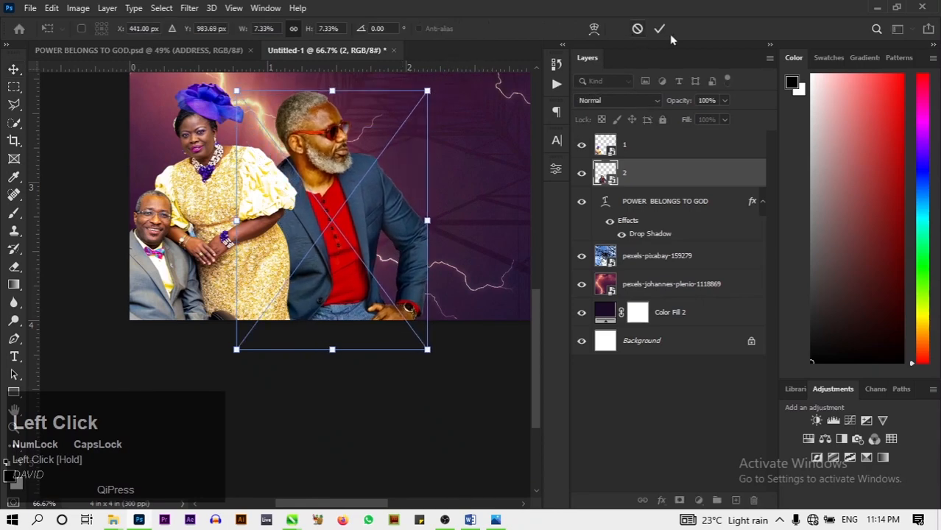
left_click(659, 28)
left_click(474, 403)
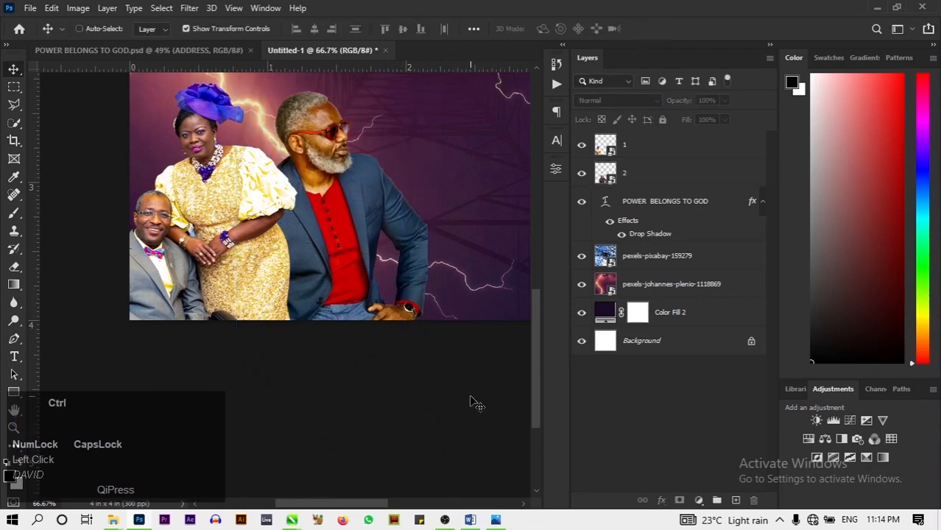
key("ctrl+0")
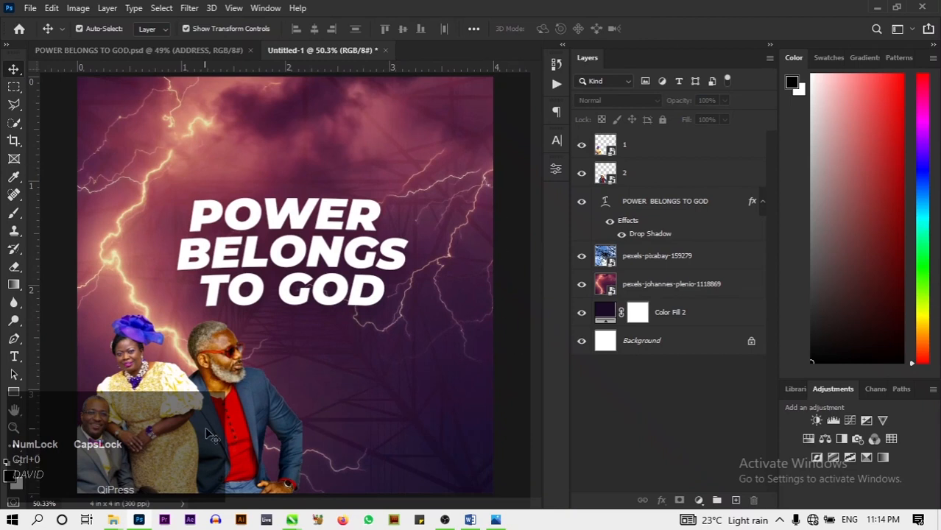
Move the POWER BELONGS TO GOD heading up slightly and center it horizontally on the canvas
left_click_drag(341, 259, 337, 241)
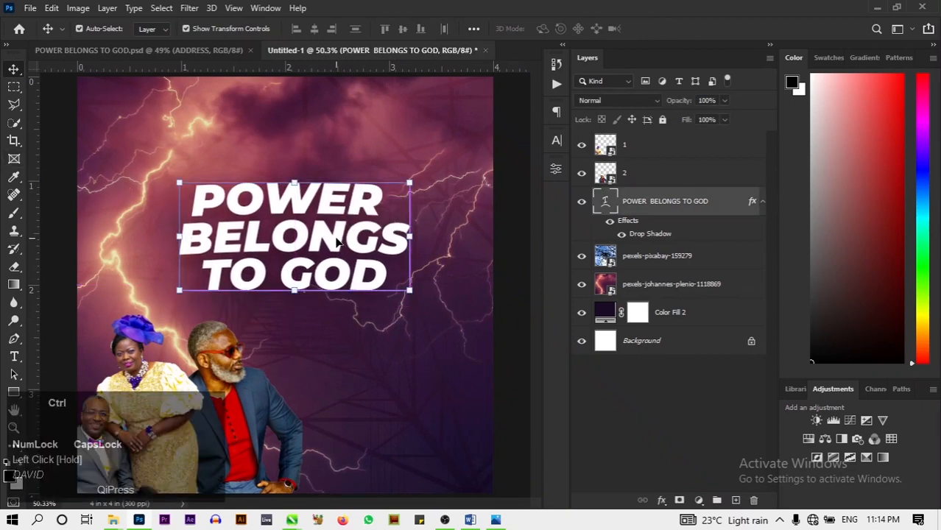
key("ctrl+a")
left_click(314, 29)
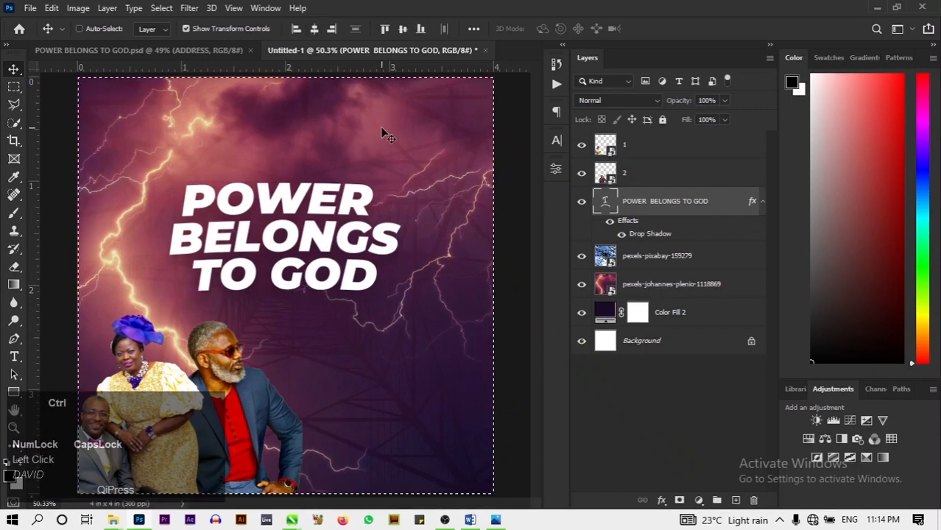
key("ctrl+d")
scroll(452, 241, "down", 1)
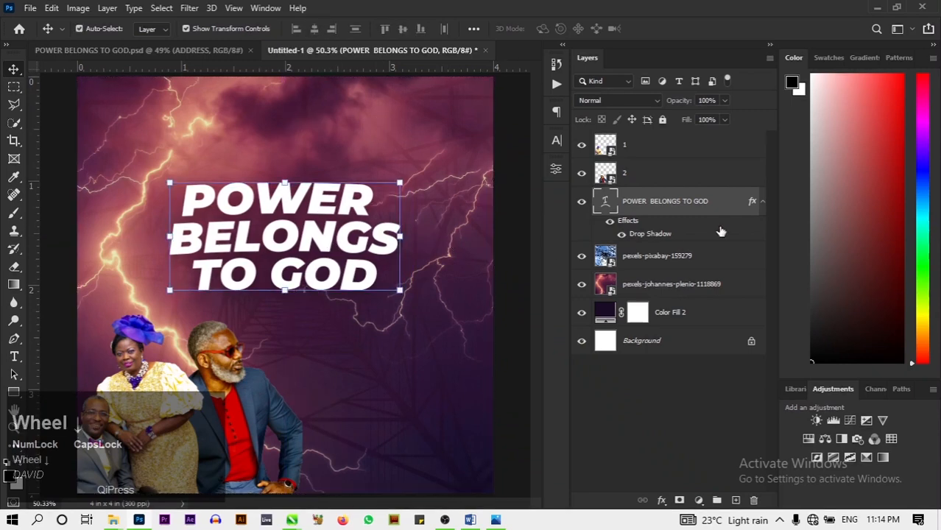
Select the couple's layer and swap the working colours so that white is the foreground colour
left_click(676, 152)
key("x")
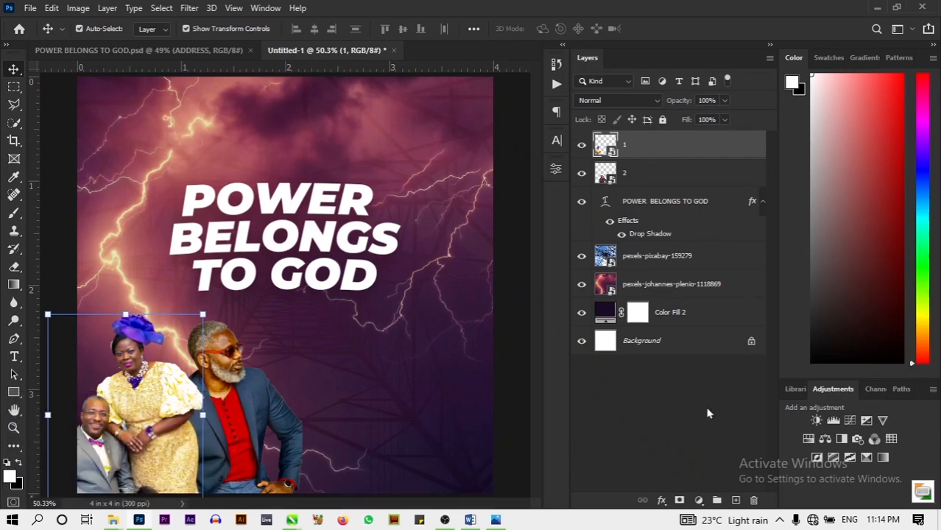
Add a linear white-to-transparent gradient fill at 90° and 100% scale above the couple's layer
left_click(699, 500)
left_click(728, 271)
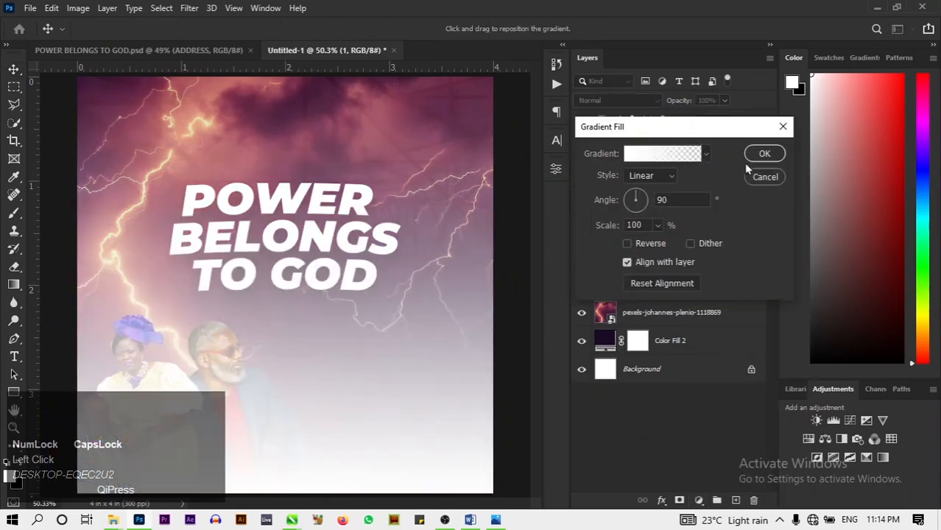
left_click(682, 153)
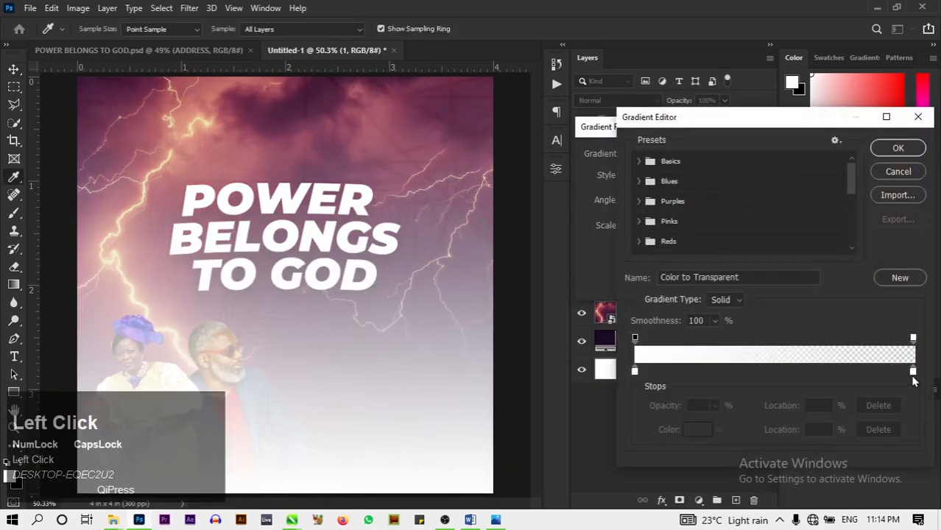
left_click_drag(912, 373, 891, 432)
left_click(897, 149)
left_click(766, 153)
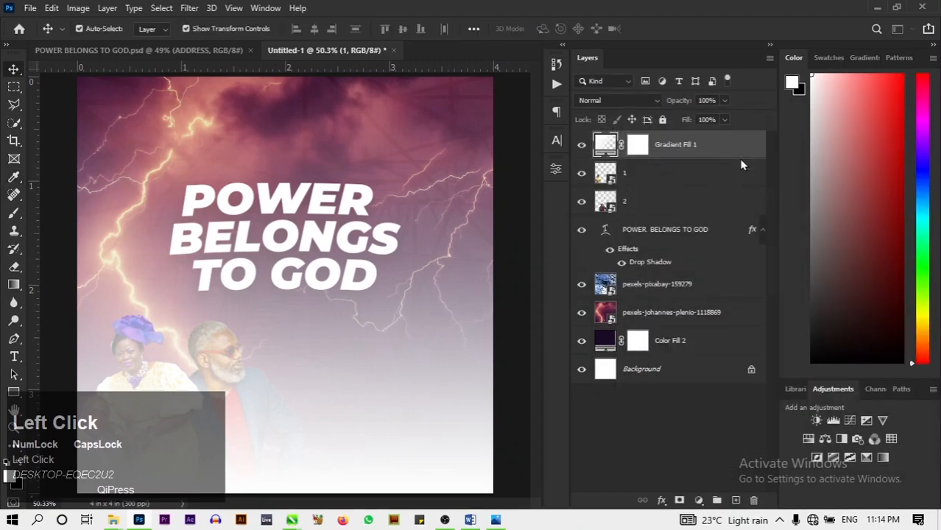
Rasterize the gradient fill layer and try erasing its upper part with the 1800 px eraser
right_click(714, 163)
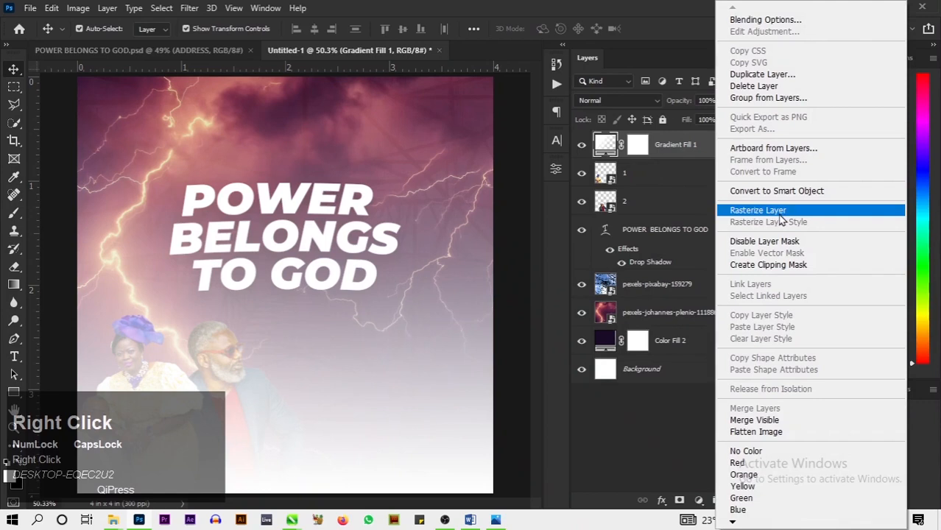
left_click(780, 214)
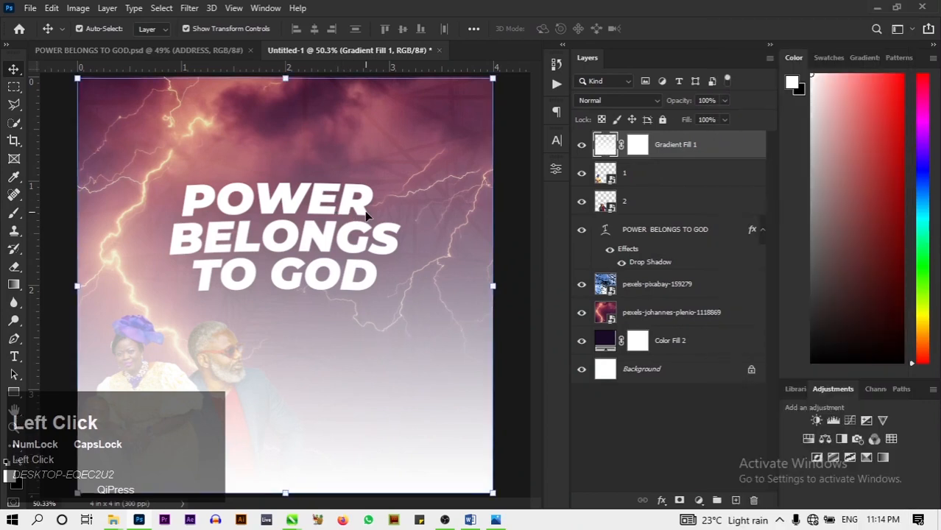
key("e")
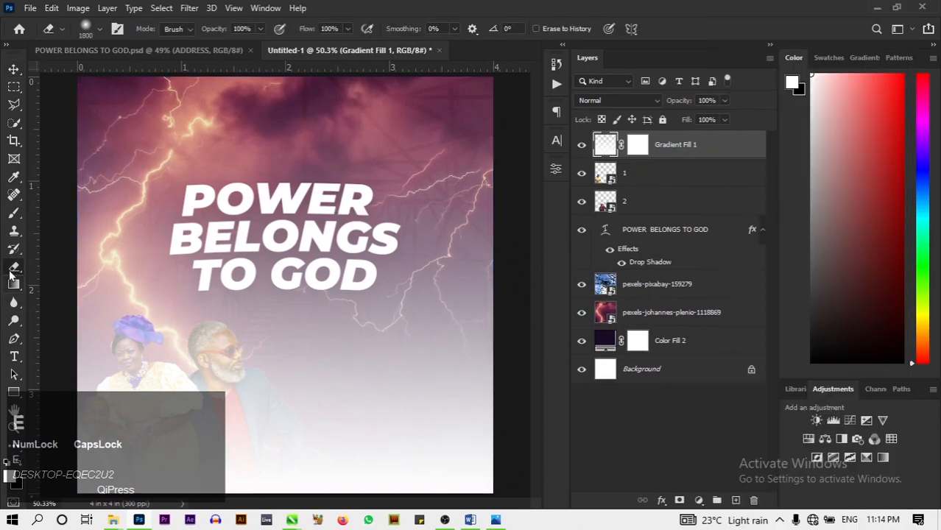
left_click(233, 129)
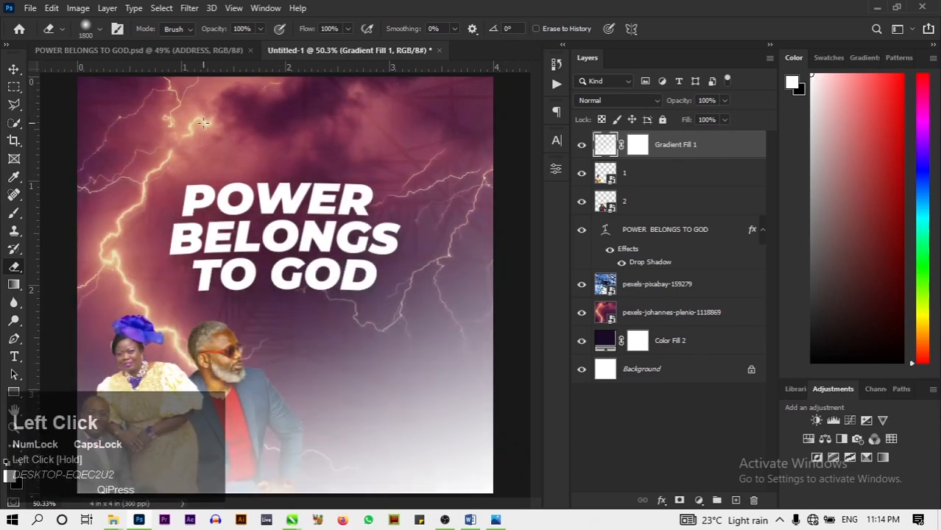
key("ctrl+z")
Set the eraser size to 500 px
left_click(99, 28)
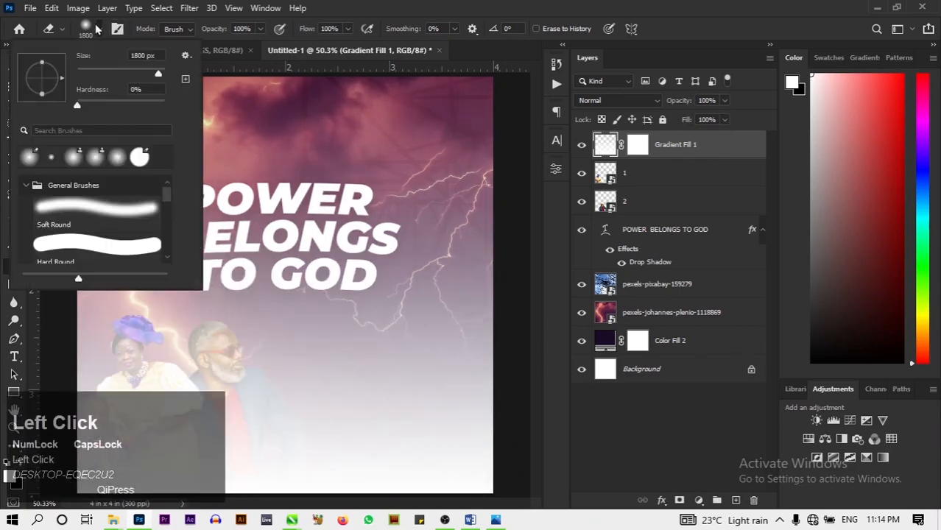
key("BackSpace")
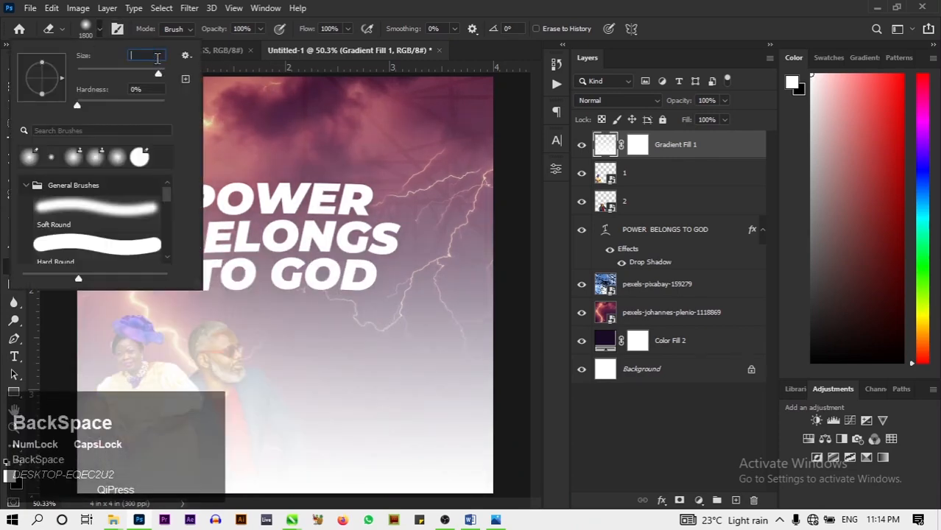
type("500")
key("Return")
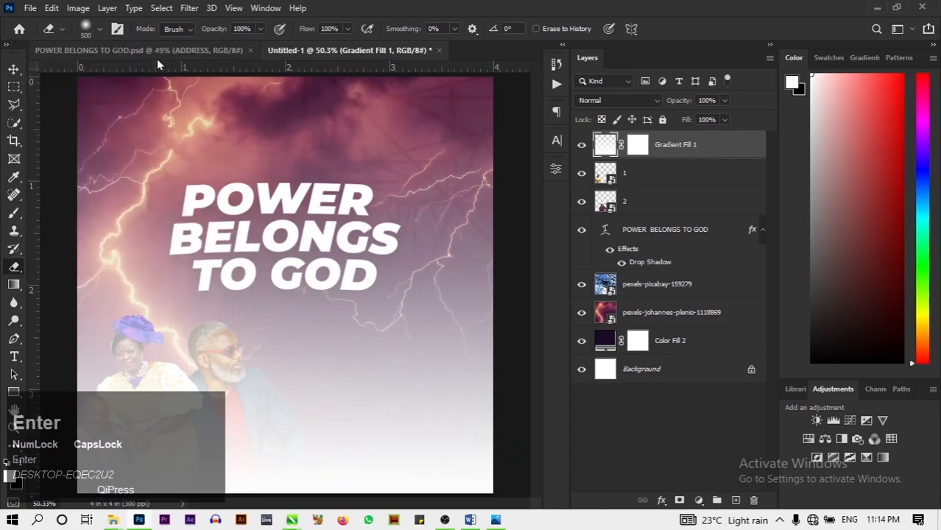
Try erasing the gradient around the heading and above the portraits with the 500 px eraser
mouse_move(275, 220)
left_mouse_down()
mouse_move(67, 190)
mouse_move(65, 166)
mouse_move(272, 129)
mouse_move(312, 156)
mouse_move(107, 292)
mouse_move(20, 293)
mouse_move(238, 250)
mouse_move(163, 309)
mouse_move(456, 257)
mouse_move(528, 264)
mouse_move(361, 325)
mouse_move(75, 365)
mouse_move(34, 347)
mouse_move(181, 317)
mouse_move(421, 336)
mouse_move(480, 334)
mouse_move(499, 311)
left_mouse_up()
key("ctrl+d")
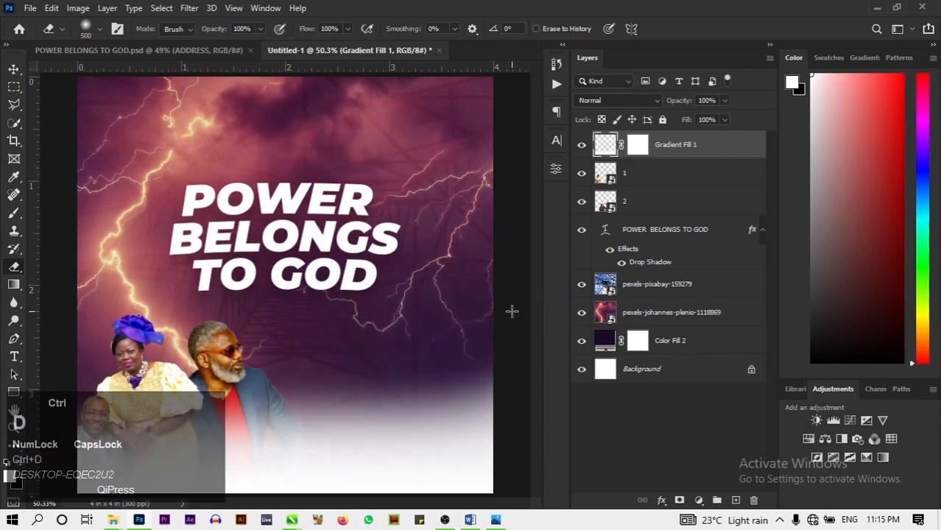
key("ctrl+z")
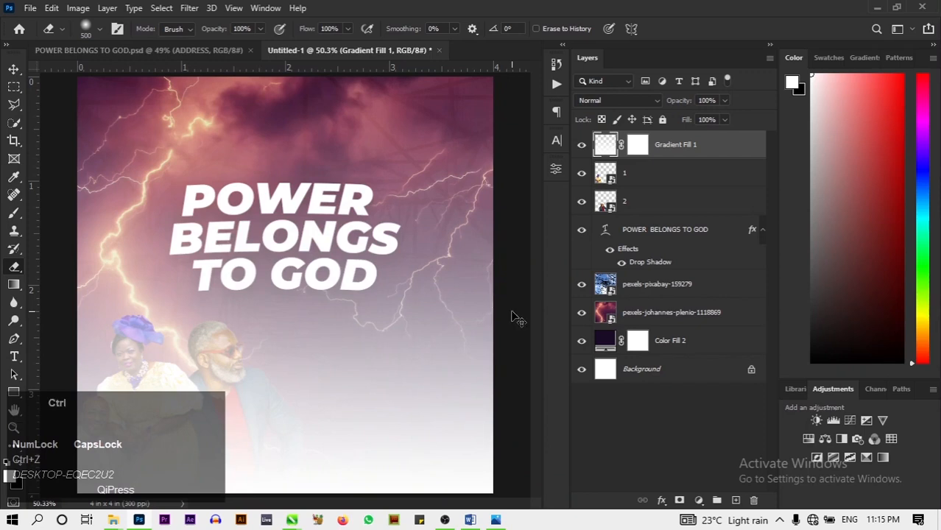
Shift the rasterized gradient layer slightly down on the flyer
key("ctrl+minus")
key("ctrl+minus")
key("ctrl+minus")
left_click(14, 69)
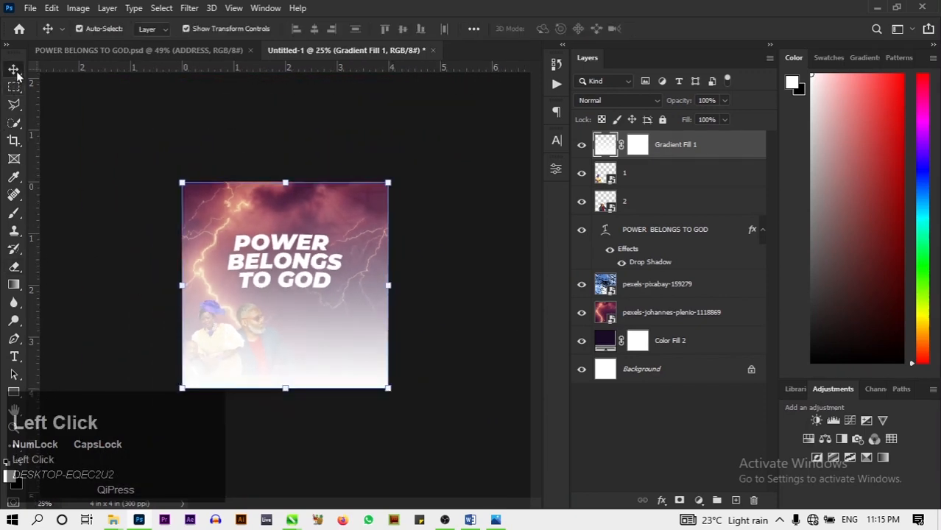
left_click_drag(303, 309, 287, 324)
mouse_move(293, 366)
left_mouse_down()
mouse_move(297, 351)
mouse_move(298, 364)
left_mouse_up()
scroll(282, 379, "up", 1)
left_click(416, 349)
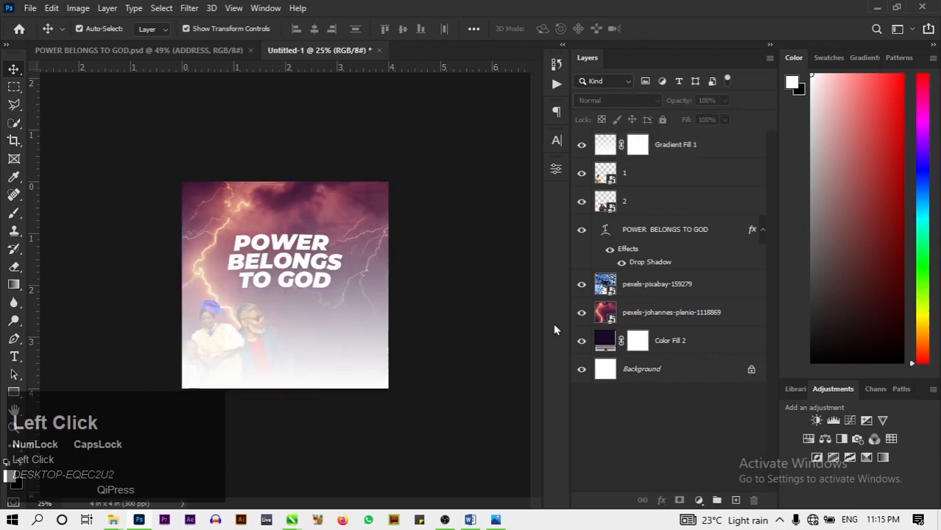
Delete the rasterized gradient layer above the couple's layer
key("ctrl+0")
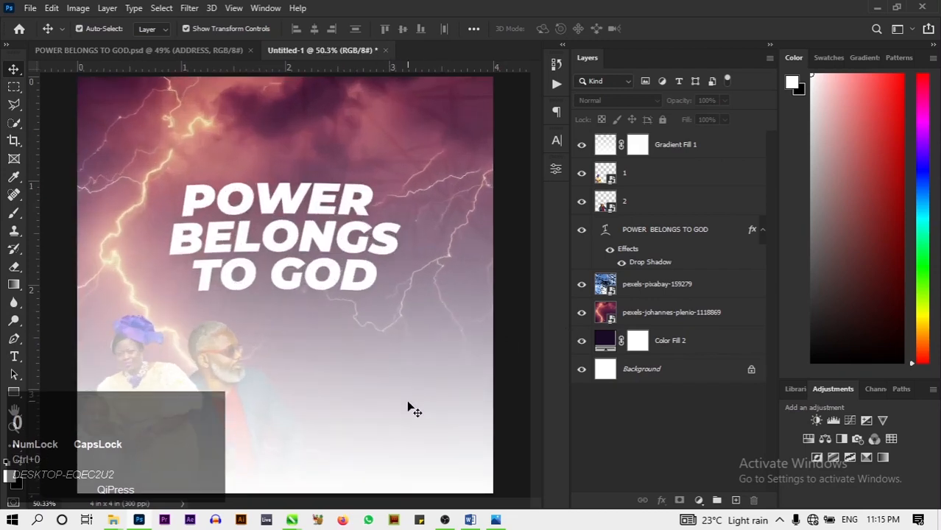
left_click(681, 152)
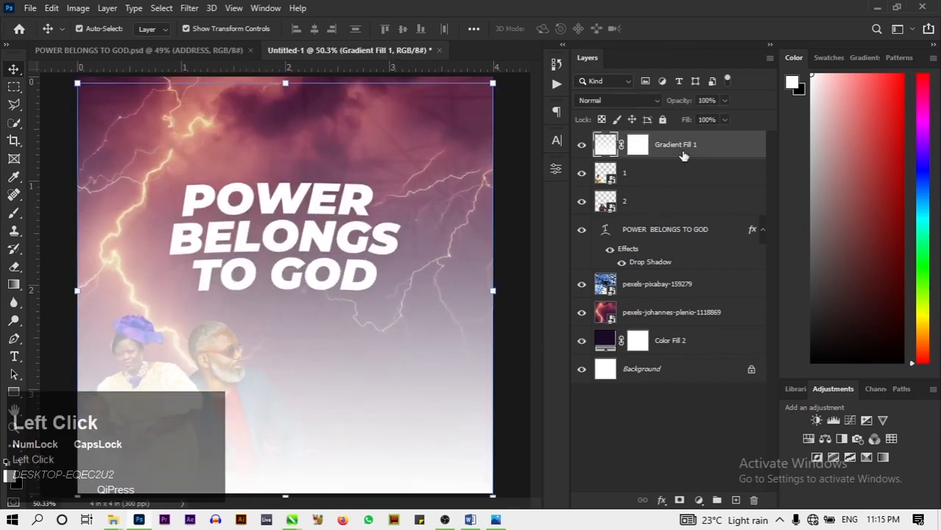
key("Delete")
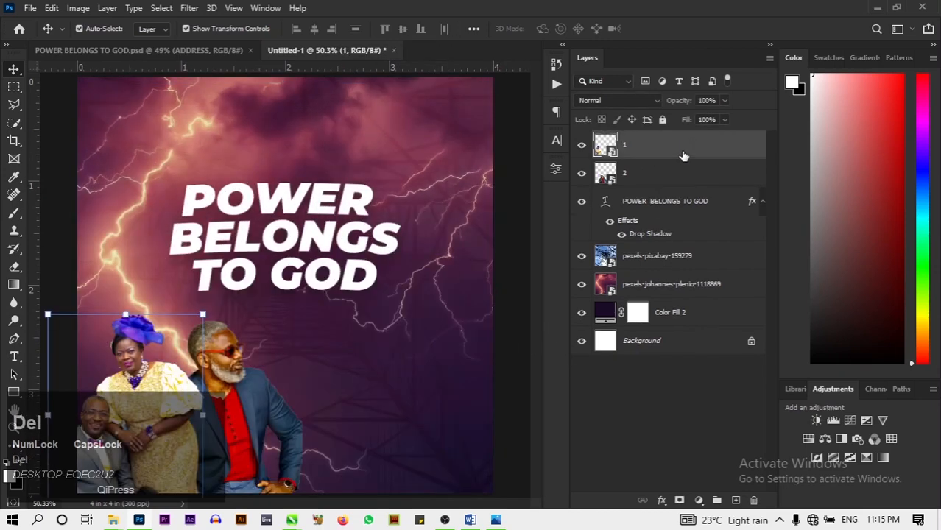
Add a linear white-to-transparent gradient fill at 90° above the couple's layer and duplicate it twice
left_click(699, 501)
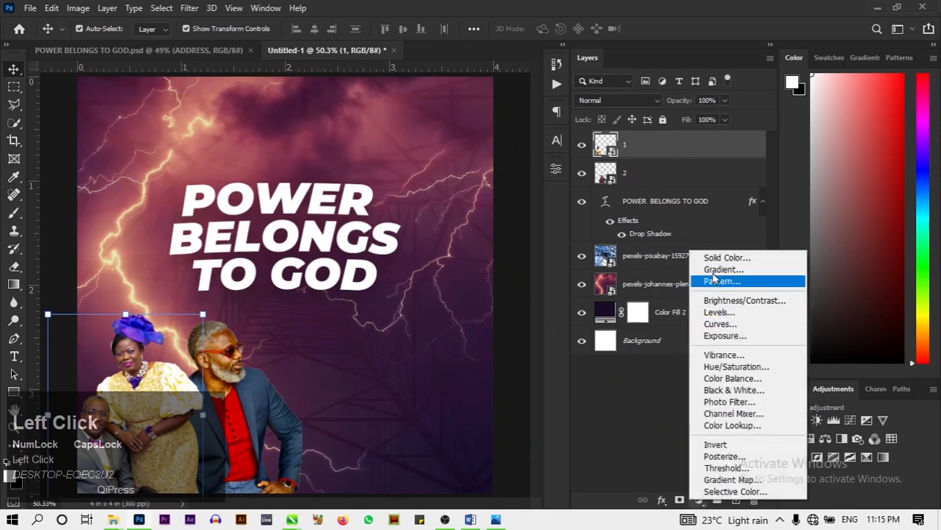
left_click(709, 269)
left_click(559, 361, "ctrl")
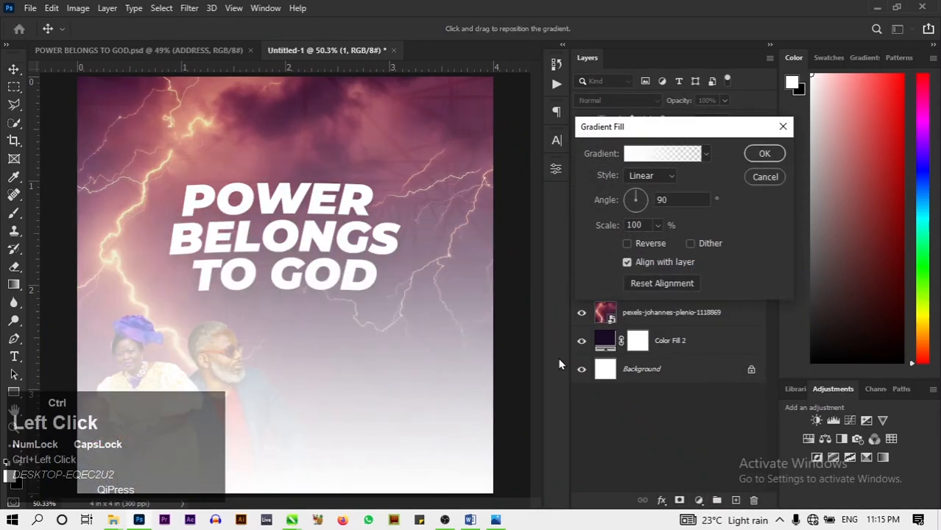
key("ctrl+j")
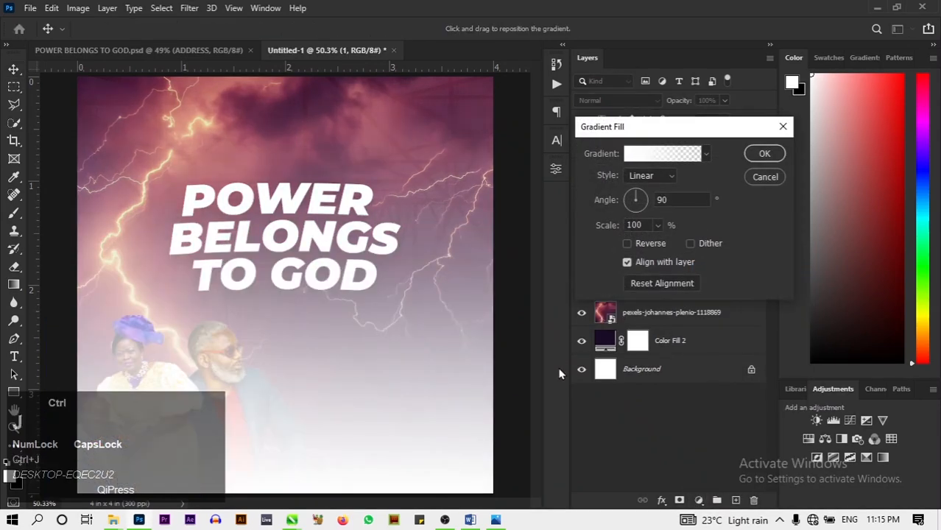
left_click(762, 156)
key("ctrl+j")
key("ctrl+j")
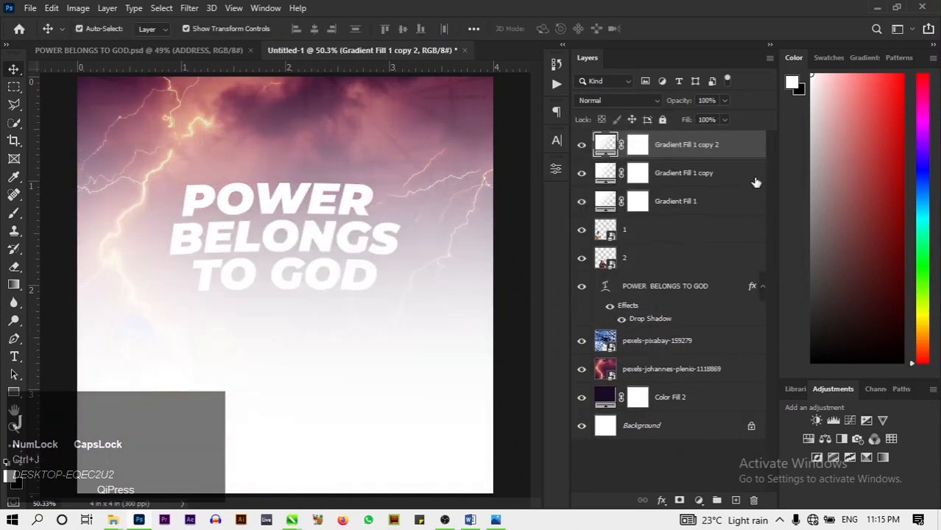
Merge the three gradient fill layers into one layer
left_click(707, 215, "ctrl+shift")
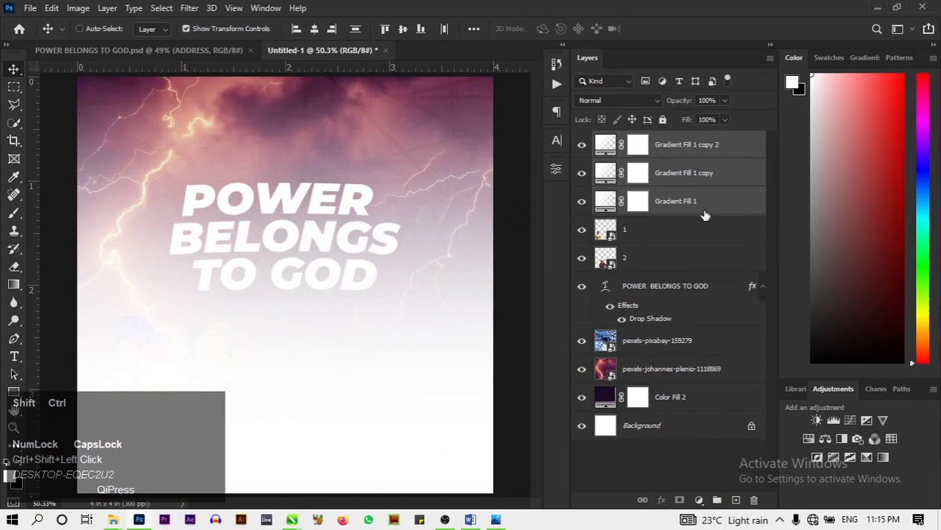
right_click(703, 213)
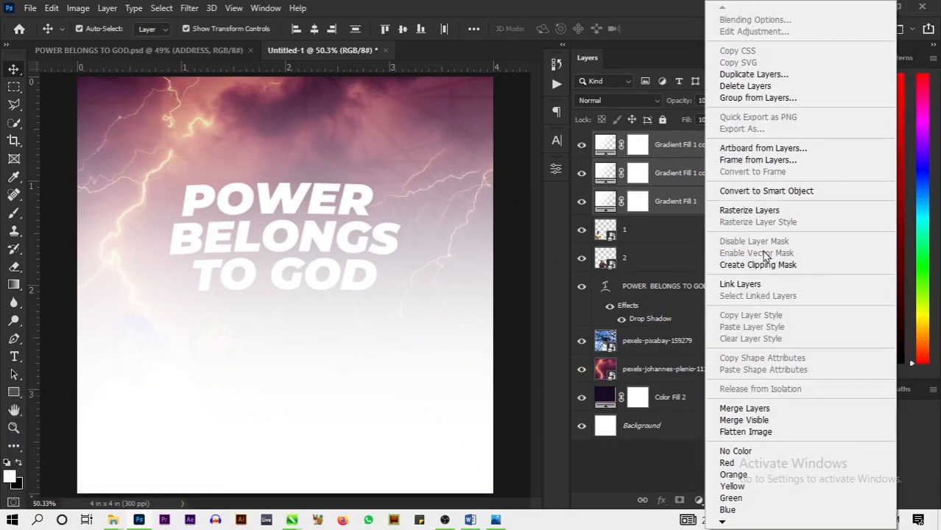
left_click(764, 408)
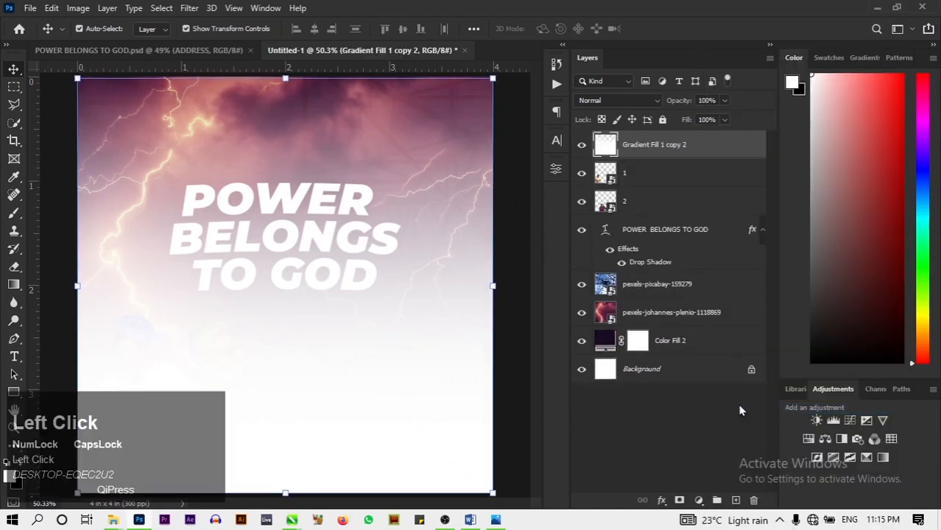
Erase the merged gradient around the heading and portraits with the 500 px eraser, keeping a white fade along the flyer's bottom
key("e")
mouse_move(221, 121)
left_mouse_down()
mouse_move(169, 184)
mouse_move(147, 309)
mouse_move(428, 223)
mouse_move(266, 275)
mouse_move(127, 232)
mouse_move(134, 173)
mouse_move(463, 338)
mouse_move(575, 261)
mouse_move(421, 321)
mouse_move(502, 332)
mouse_move(56, 304)
left_mouse_up()
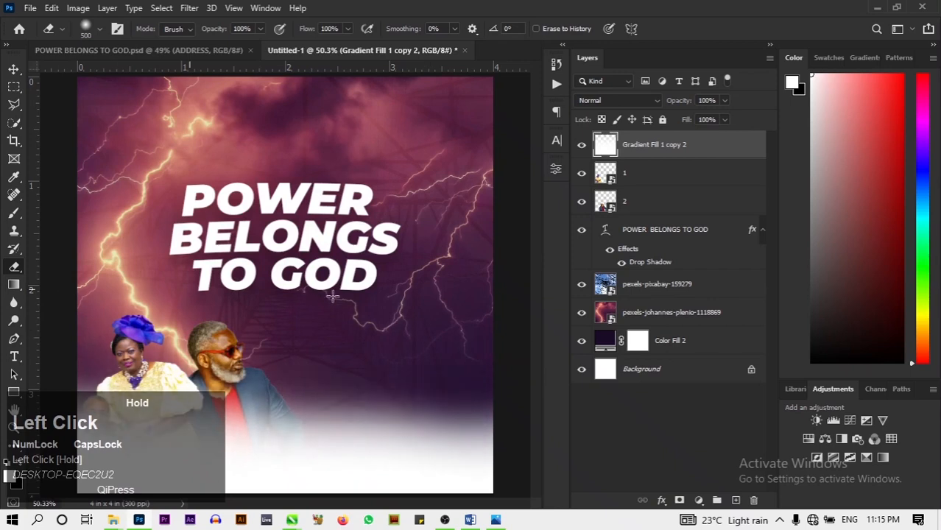
left_click_drag(385, 227, 391, 234)
key("ctrl+z")
mouse_move(405, 202)
left_mouse_down()
mouse_move(67, 220)
mouse_move(308, 150)
mouse_move(523, 268)
mouse_move(488, 306)
mouse_move(586, 315)
mouse_move(125, 315)
mouse_move(485, 335)
mouse_move(315, 299)
mouse_move(97, 335)
mouse_move(104, 338)
left_mouse_up()
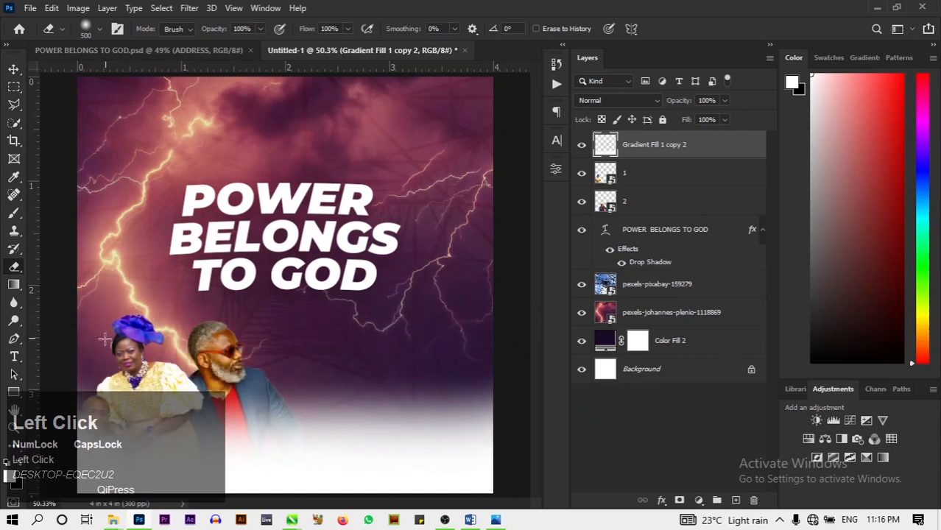
key("ctrl+minus")
key("ctrl+minus")
key("ctrl+minus")
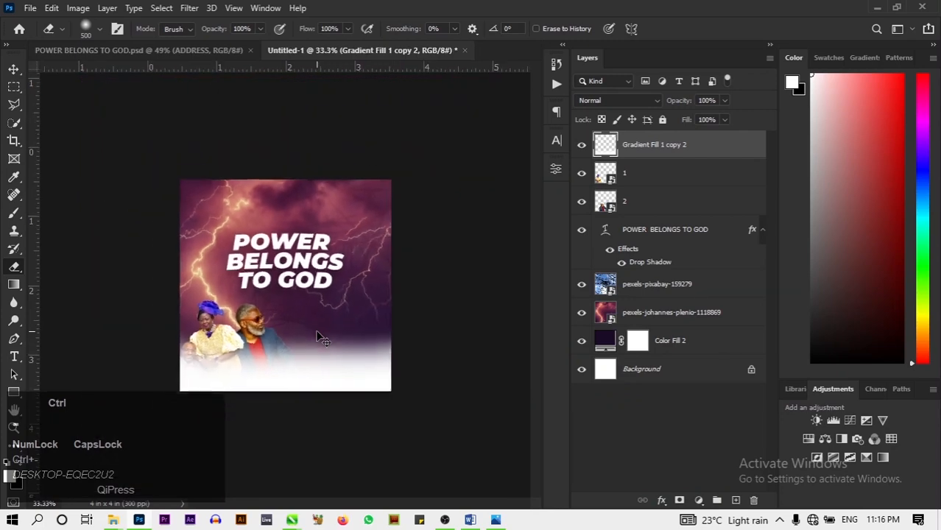
mouse_move(284, 329)
left_mouse_down()
mouse_move(375, 326)
mouse_move(309, 325)
left_mouse_up()
left_click(308, 326)
Undo the erasing, the merging of the gradient layers and the last gradient duplicate
key("ctrl+z")
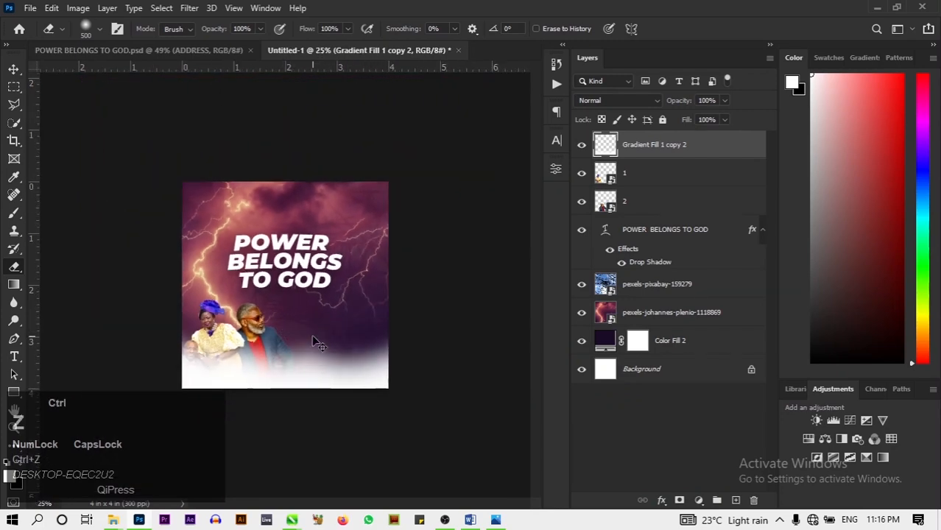
key("ctrl+z")
key("ctrl+z")
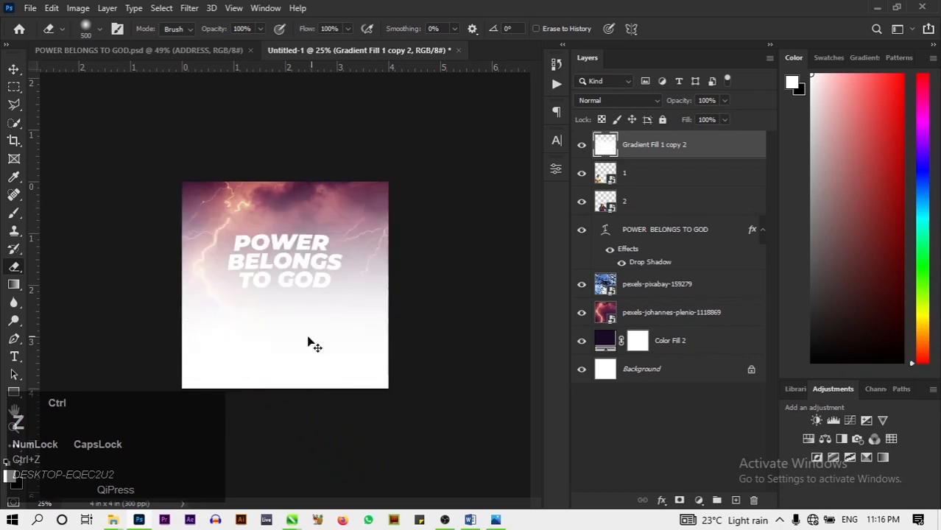
key("ctrl+z")
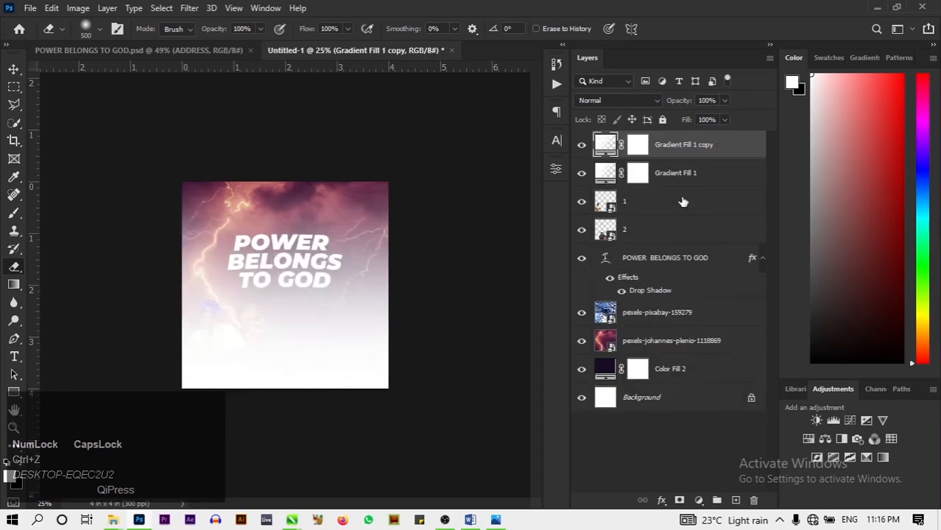
Duplicate the gradient copy once more and merge the three gradient fill layers
key("ctrl+j")
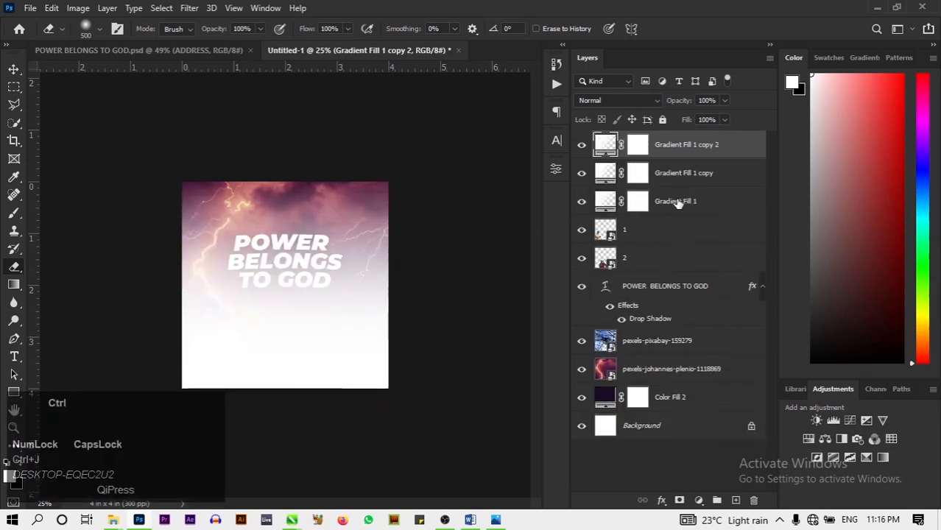
left_click(678, 202, "ctrl+shift")
right_click(678, 204)
left_click(735, 408)
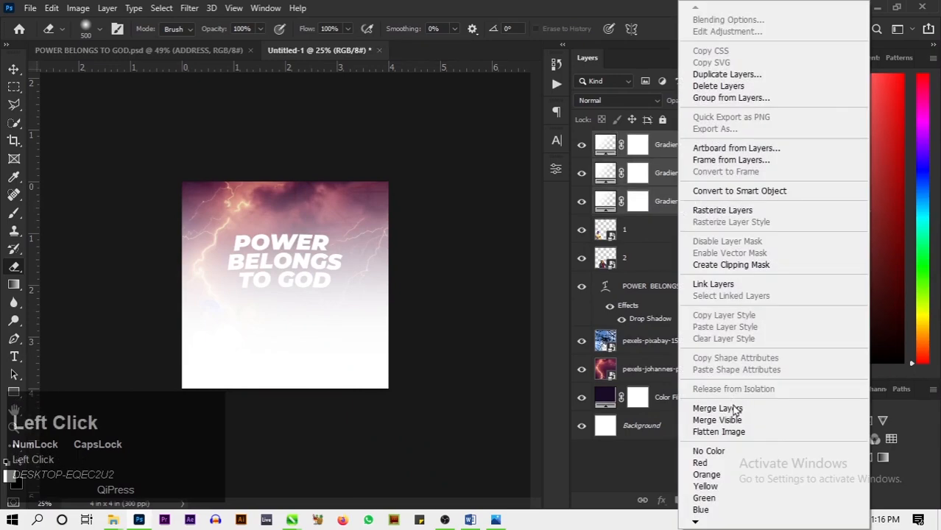
Erase the merged gradient over the heading with the 500 px eraser, and set the eraser size to 600 px
mouse_move(290, 231)
left_mouse_down()
mouse_move(246, 188)
mouse_move(334, 208)
mouse_move(251, 259)
mouse_move(131, 258)
mouse_move(357, 263)
mouse_move(160, 291)
mouse_move(319, 260)
left_mouse_up()
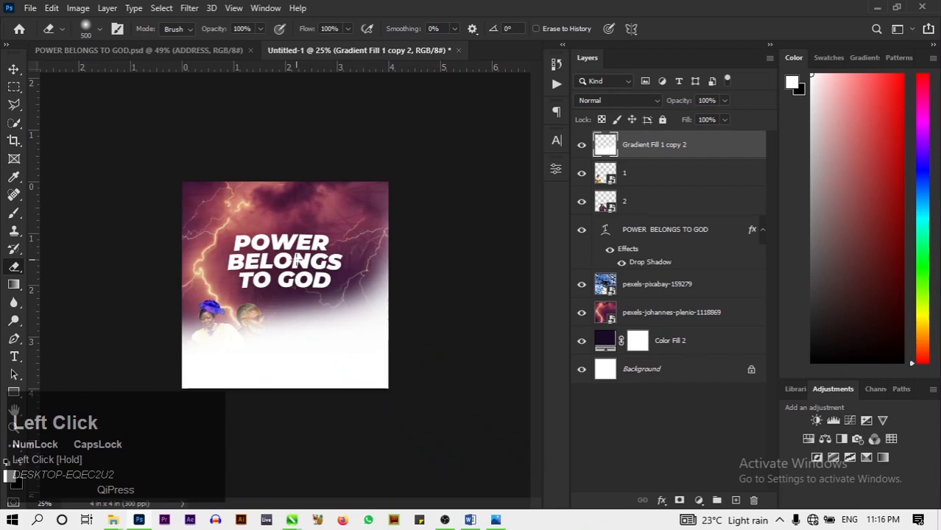
left_click(100, 28)
key("ctrl+a")
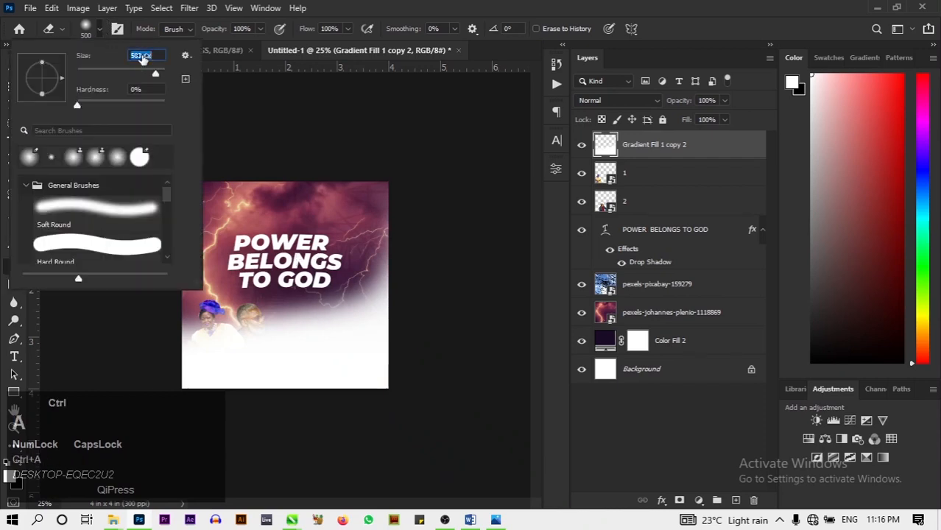
key("BackSpace")
type("600")
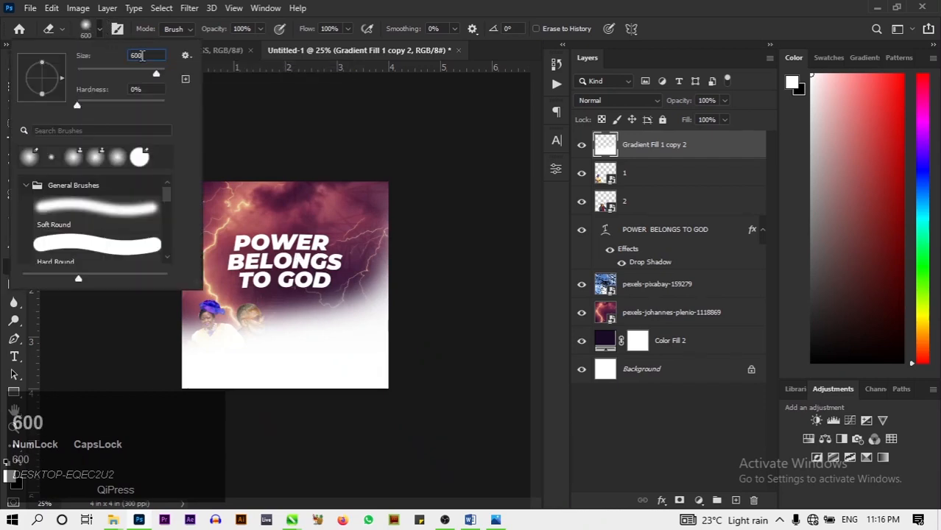
key("Return")
Erase the white gradient from the flyer's right side, beside and below the heading
left_click(354, 248)
left_click(361, 263)
left_click(361, 265)
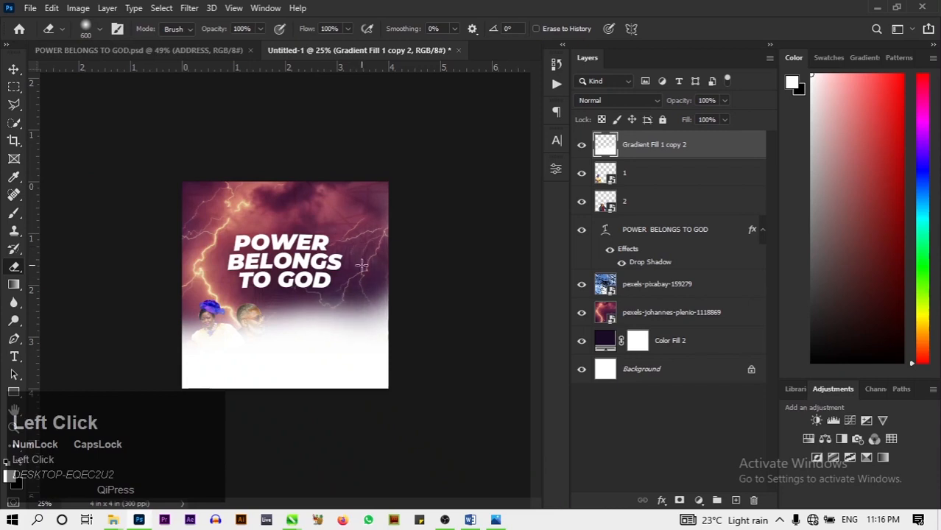
left_click(369, 283)
left_click(369, 284)
left_click(372, 290)
left_click(372, 291)
left_click(378, 285)
left_click(376, 288)
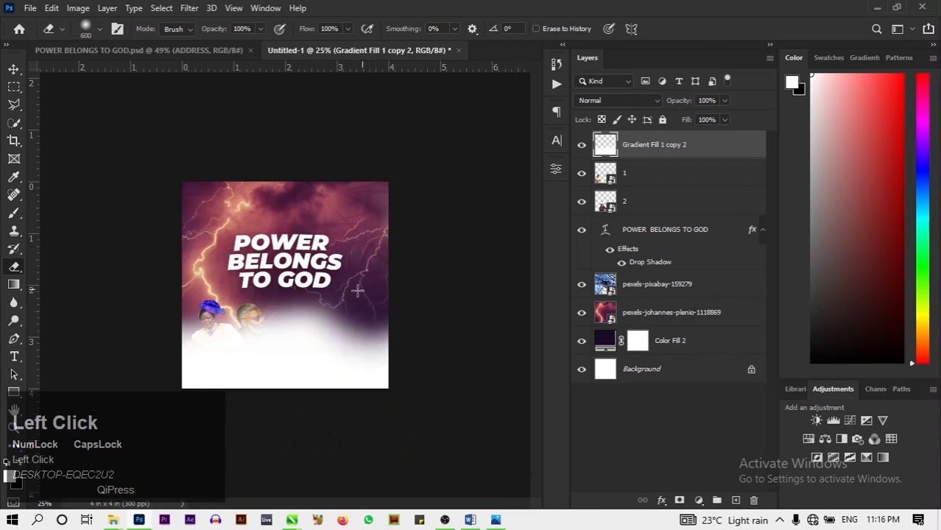
Erase the gradient below the heading and over both portraits, keeping a white fade along the flyer's bottom
left_click(288, 292)
left_click(267, 286)
left_click(303, 293)
left_click(320, 294)
left_click(340, 296)
left_click(344, 294)
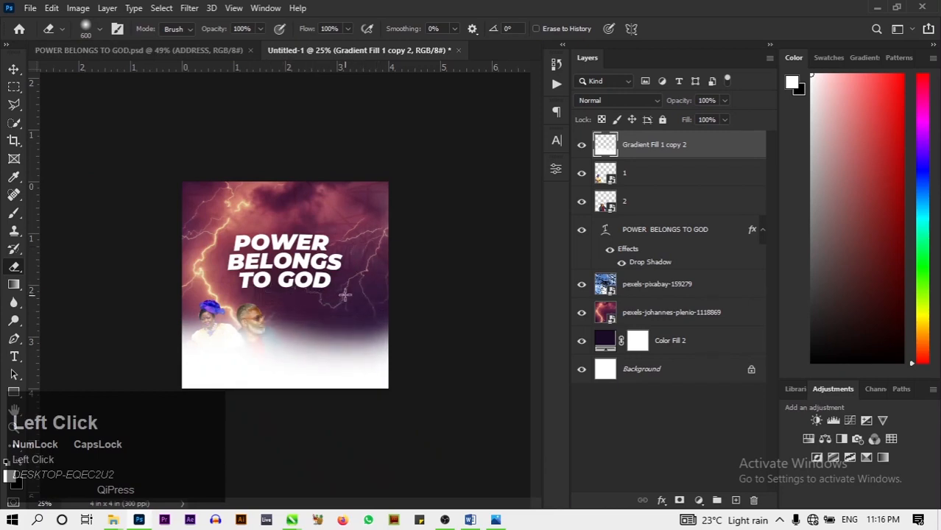
left_click(260, 271)
left_click(251, 287)
left_click(202, 291)
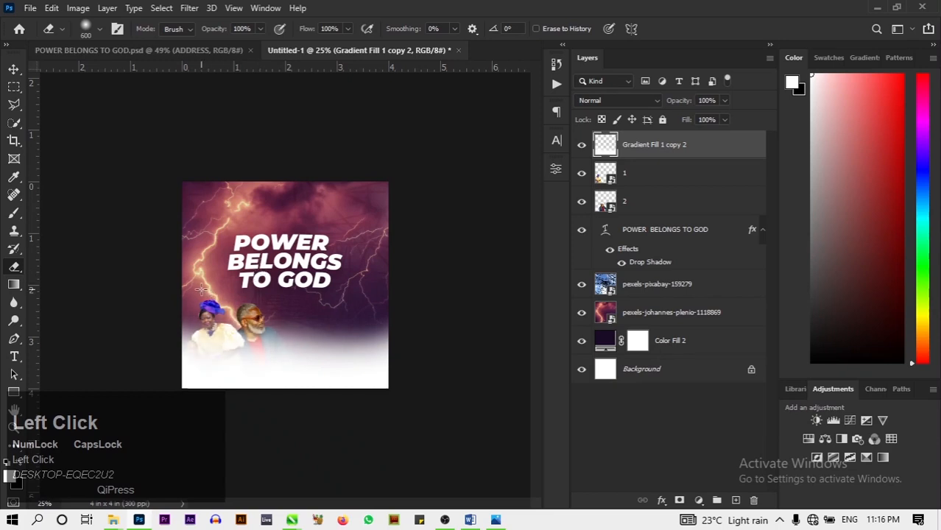
left_click(210, 301)
left_click(188, 302)
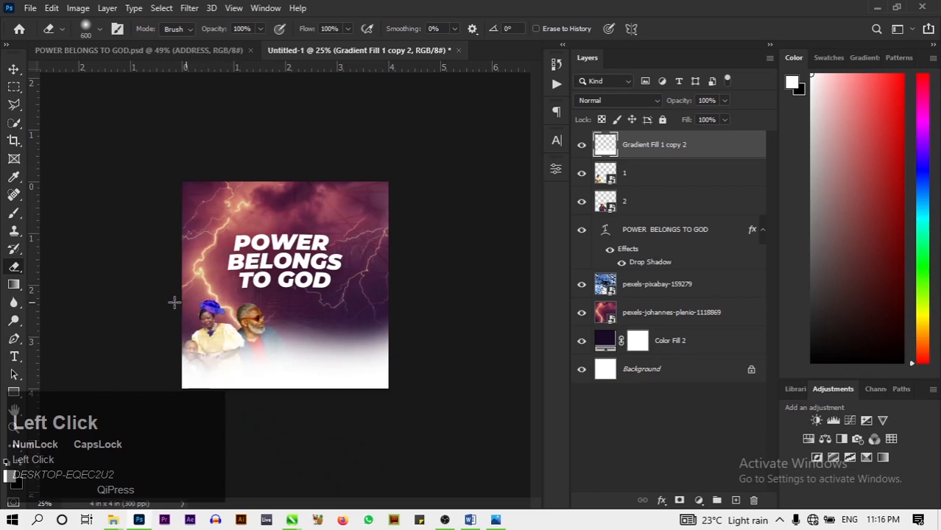
mouse_move(233, 300)
left_mouse_down()
mouse_move(383, 304)
mouse_move(389, 310)
mouse_move(297, 310)
mouse_move(424, 317)
left_mouse_up()
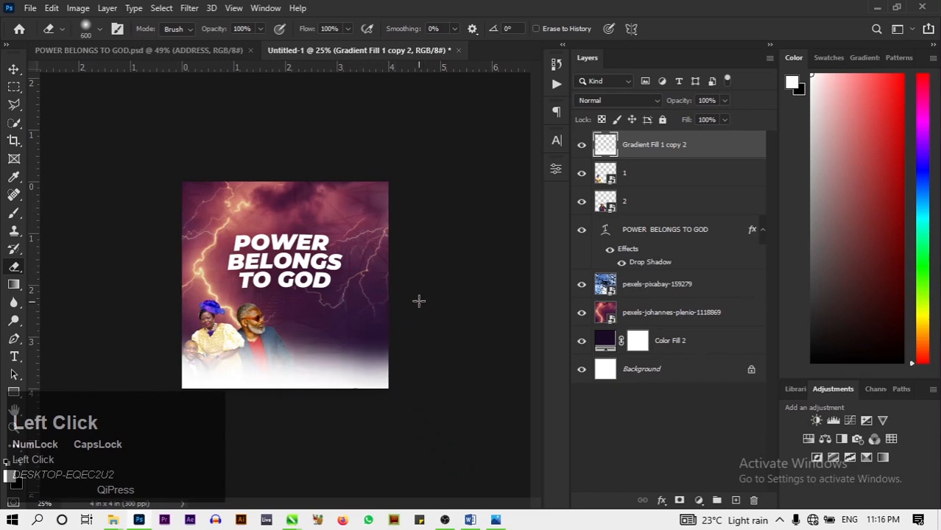
Duplicate the erased gradient layer and merge it with its copy to strengthen the white fade
key("ctrl+0")
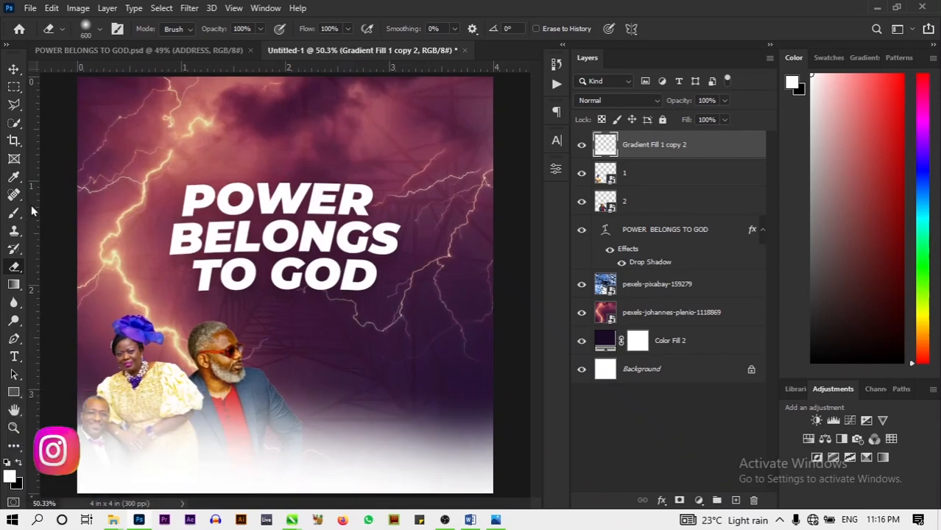
left_click(14, 69)
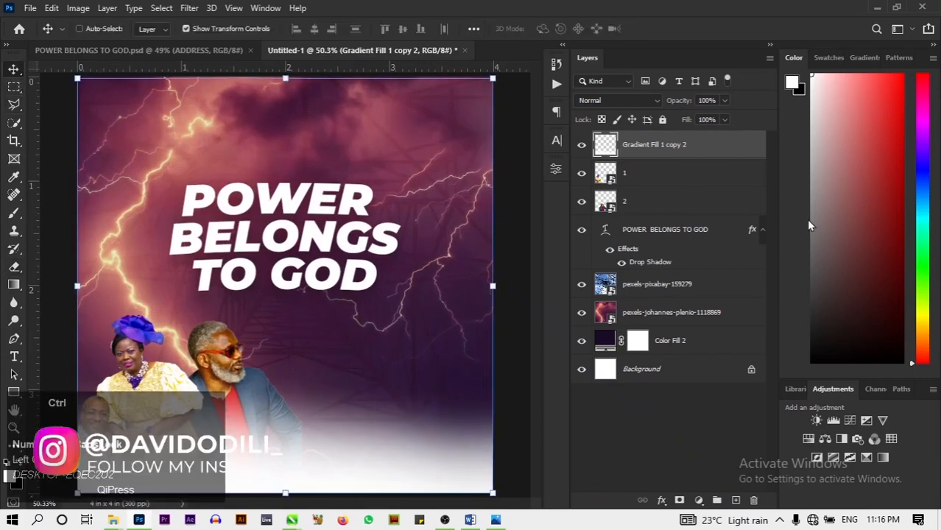
key("ctrl+j")
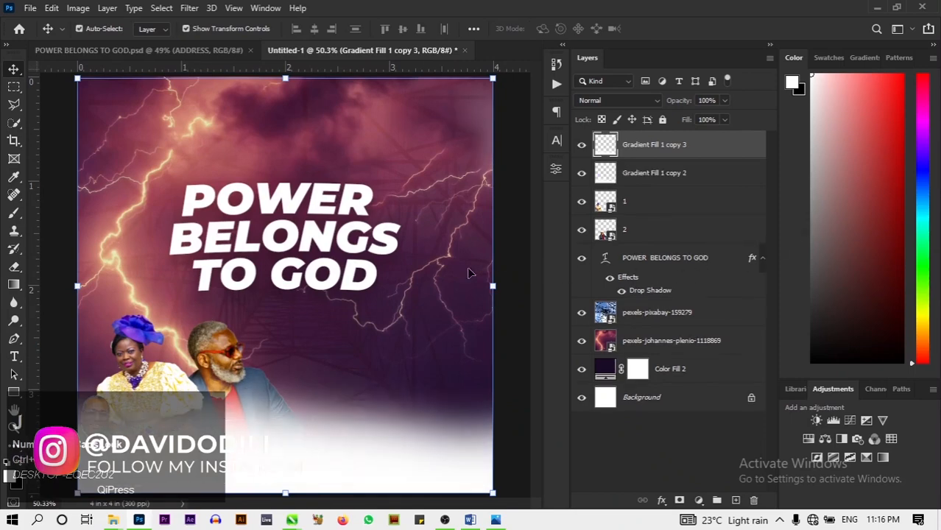
left_click(707, 181, "ctrl")
right_click(711, 185)
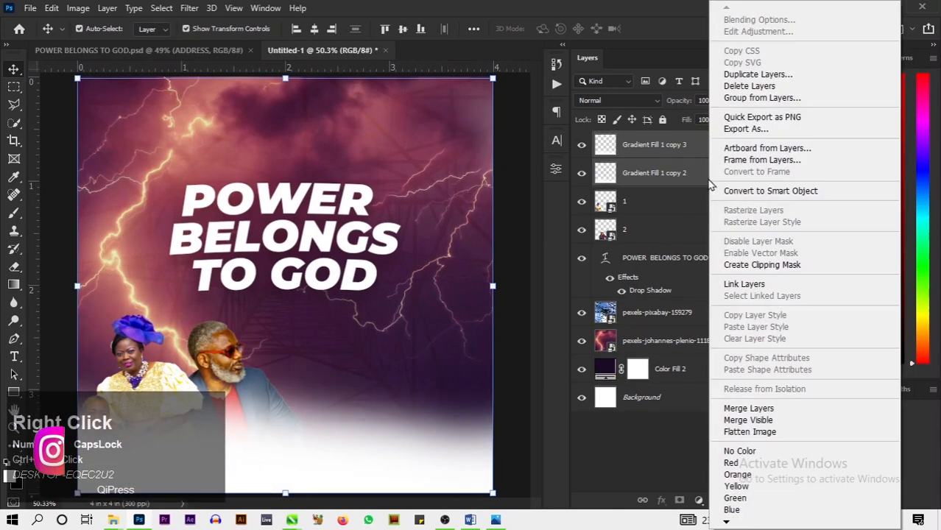
left_click(747, 408)
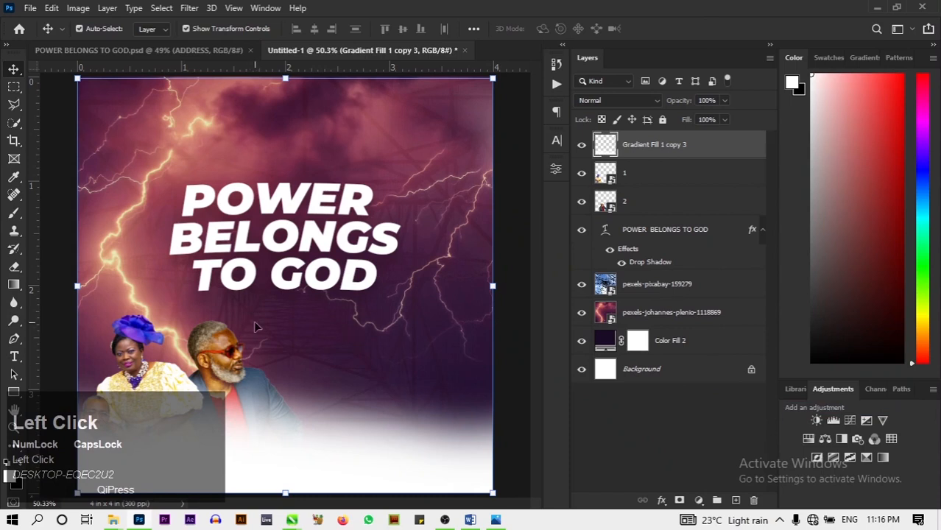
Try to erase the white fade over the man's portrait on the merged gradient layer
left_click(226, 349)
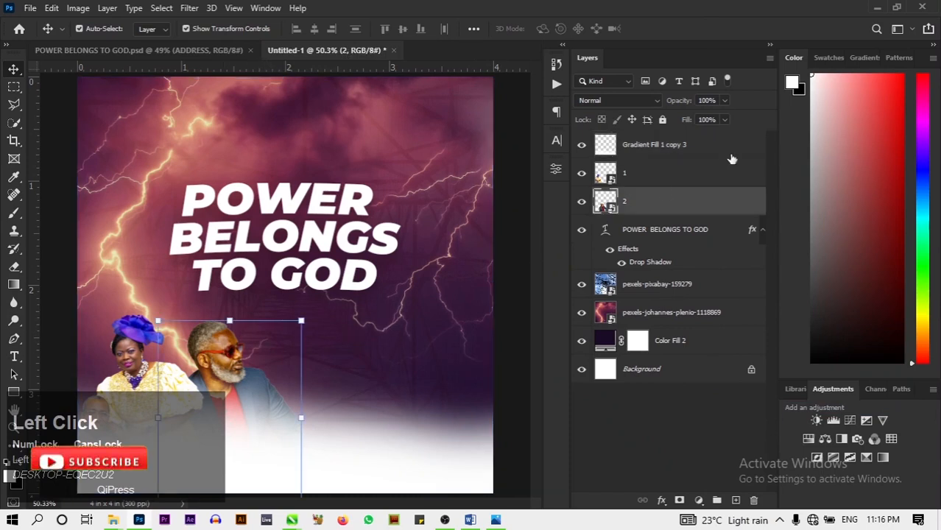
left_click(704, 145)
key("e")
left_click(208, 361)
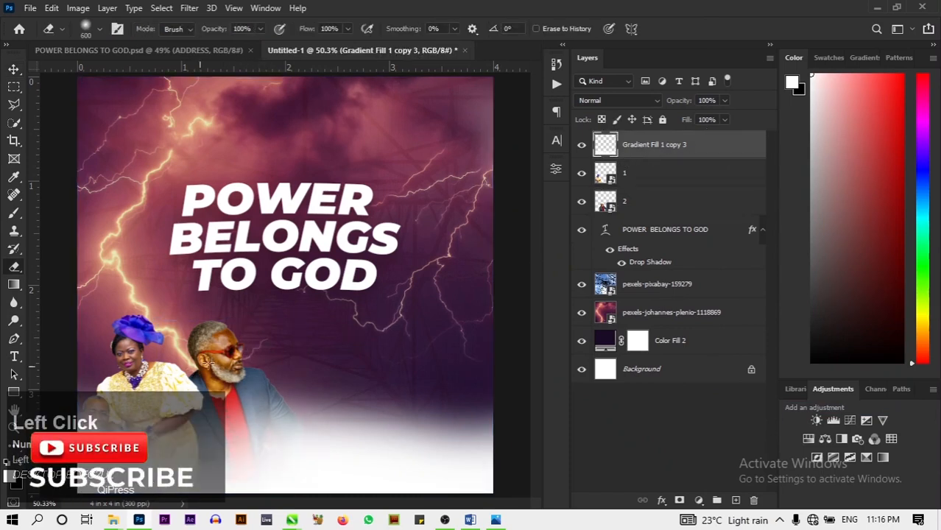
key("ctrl+z")
left_click(240, 352)
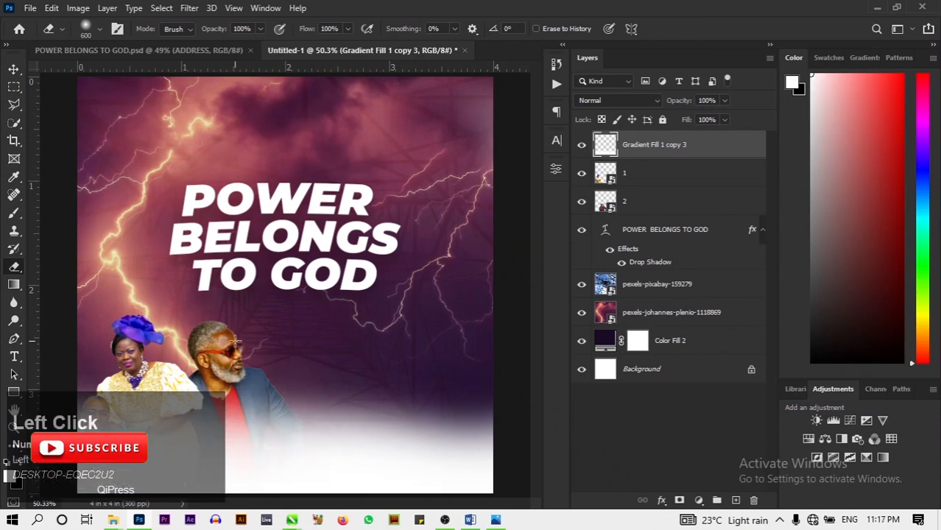
key("ctrl+z")
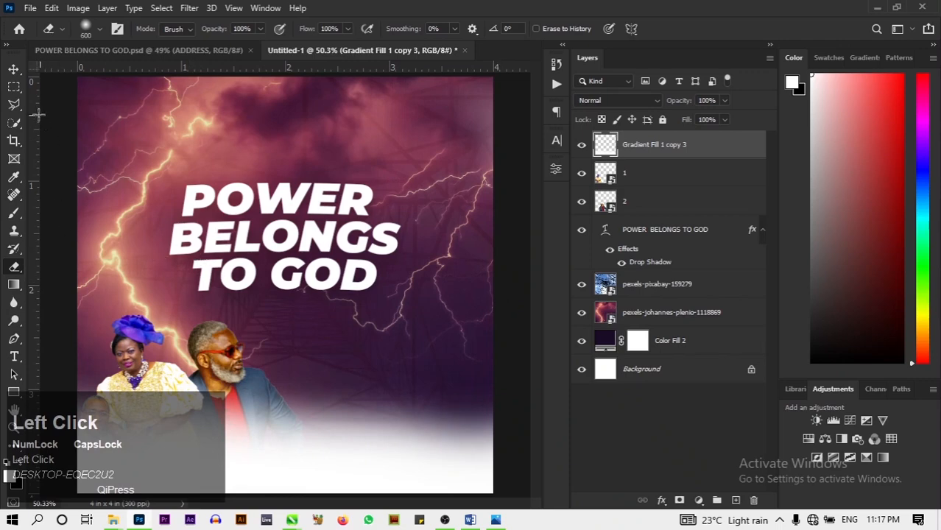
Group portrait layers 1 and 2 into one layer group
left_click(13, 69)
left_click(658, 199)
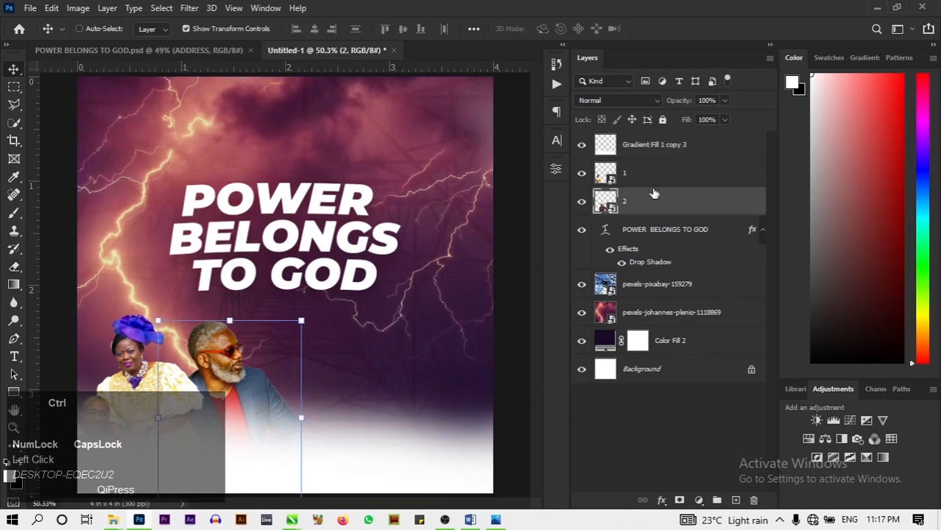
left_click(652, 184, "ctrl+shift")
right_click(647, 193)
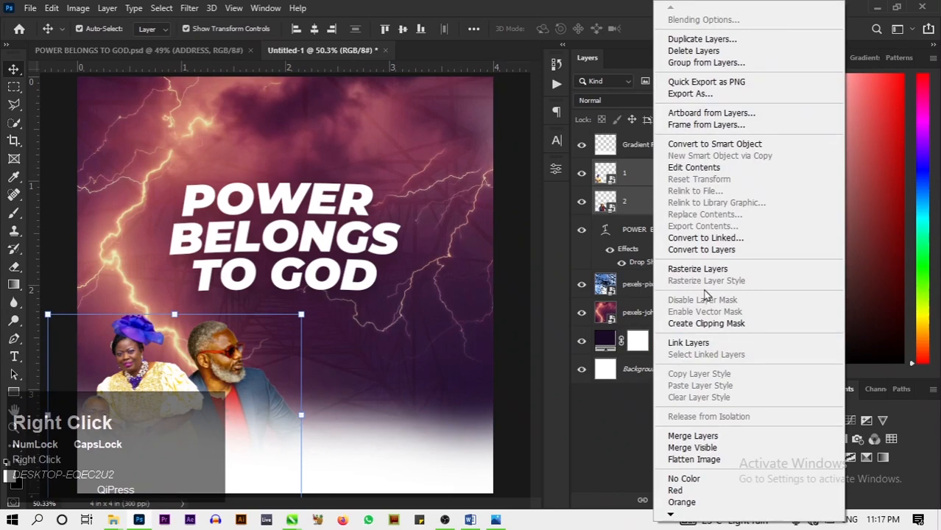
left_click(705, 64)
left_click(579, 154)
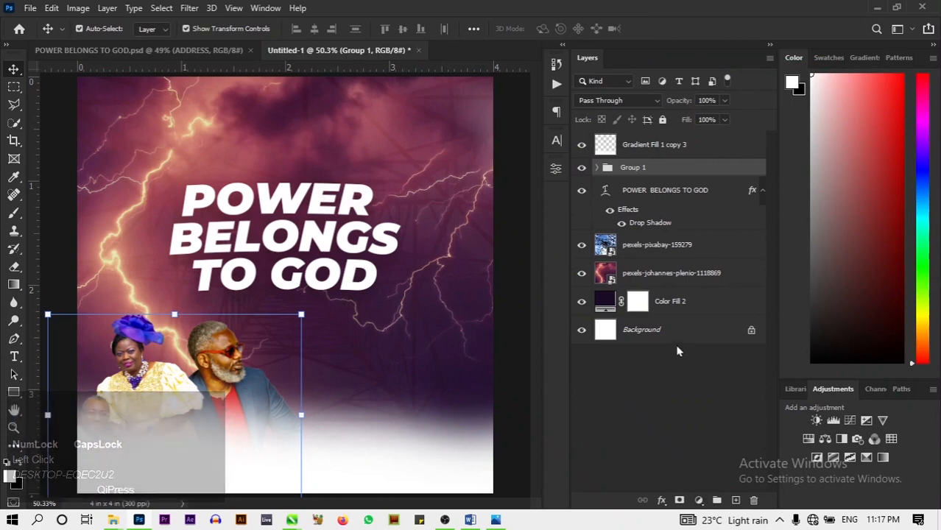
Duplicate the Color Fill 2 layer and place the copy directly above the portraits' group
left_click(692, 303)
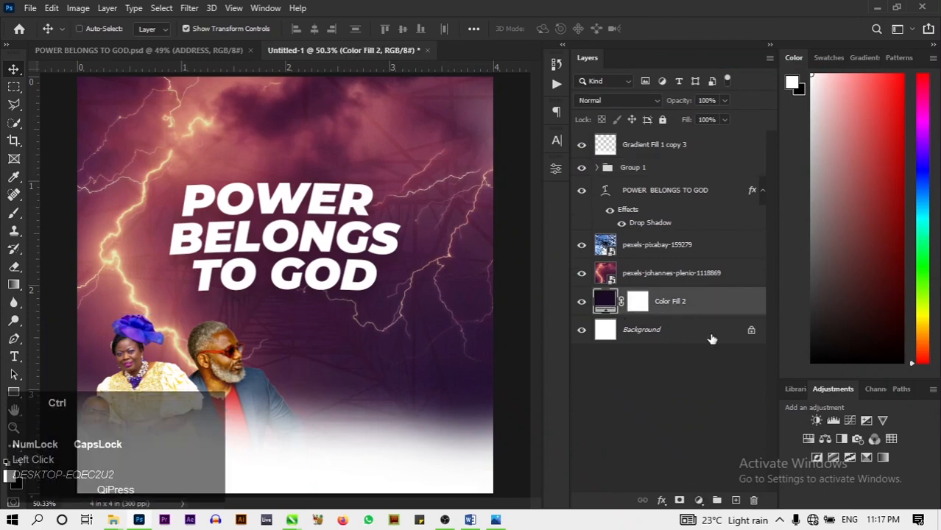
key("ctrl+j")
left_click_drag(703, 315, 658, 168)
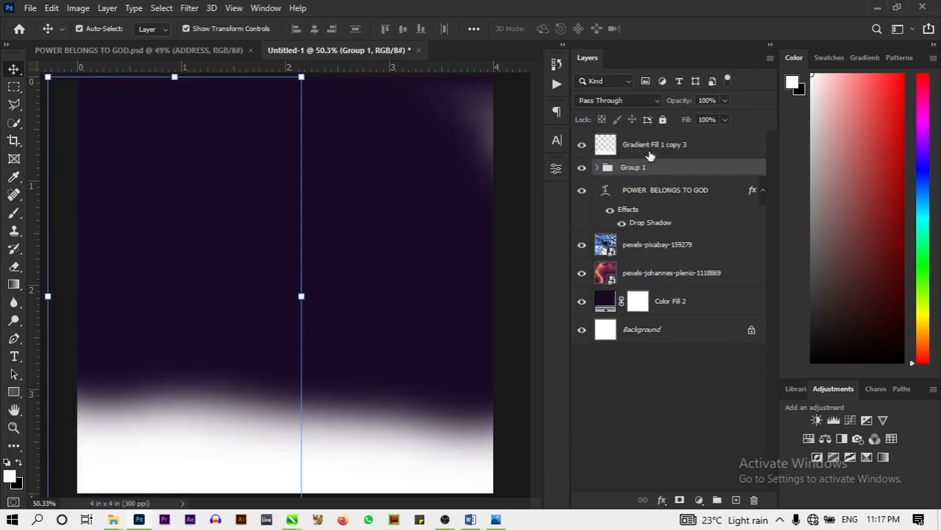
left_click(598, 168)
left_click(648, 193)
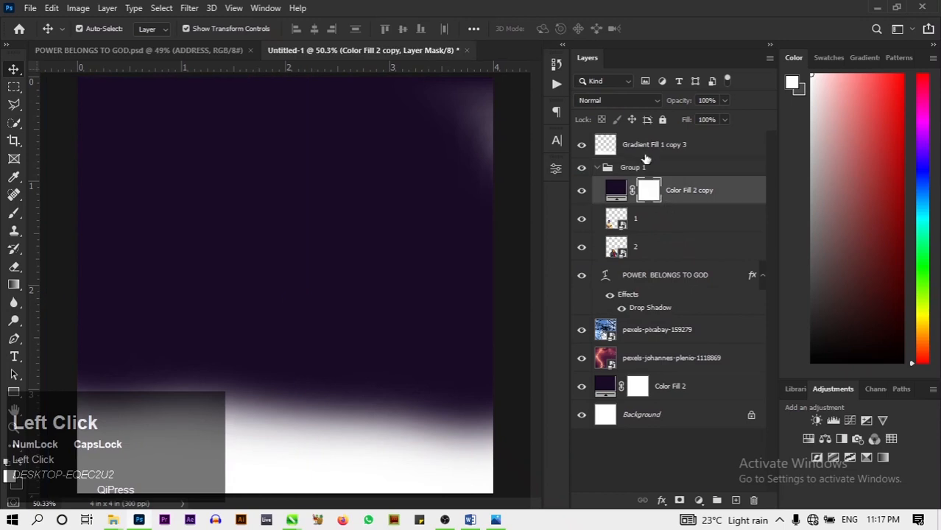
left_click(643, 252)
left_click(714, 193)
left_click_drag(714, 194, 605, 196)
left_click(598, 196)
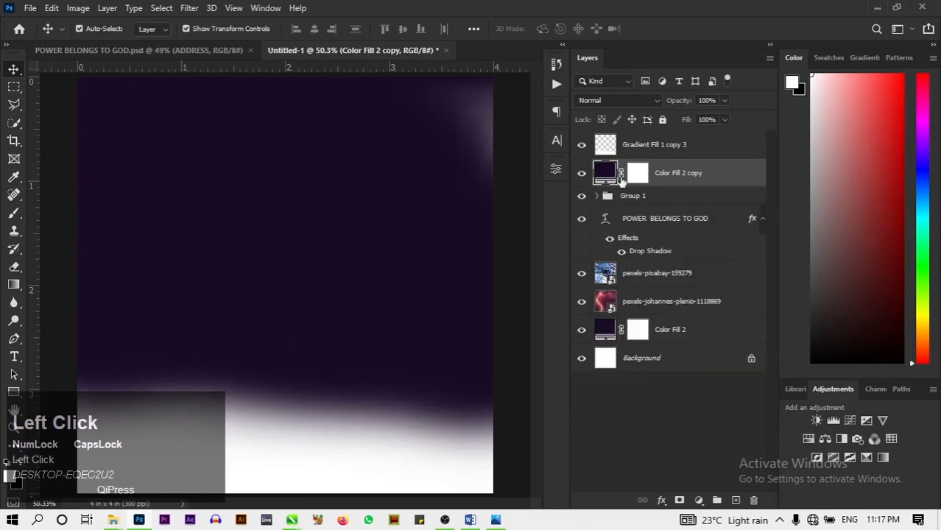
Clip the Color Fill 2 copy to the portraits' group and set its blend mode to Soft Light
right_click(688, 171)
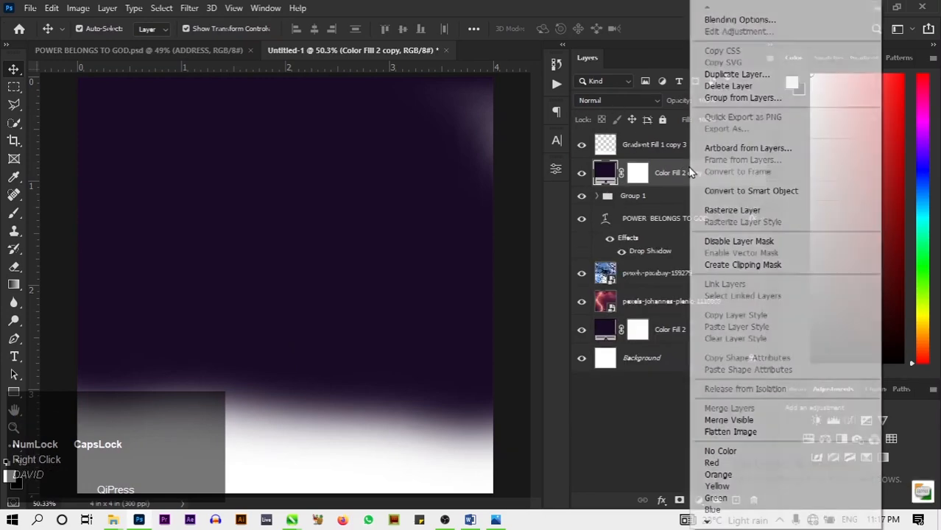
left_click(740, 270)
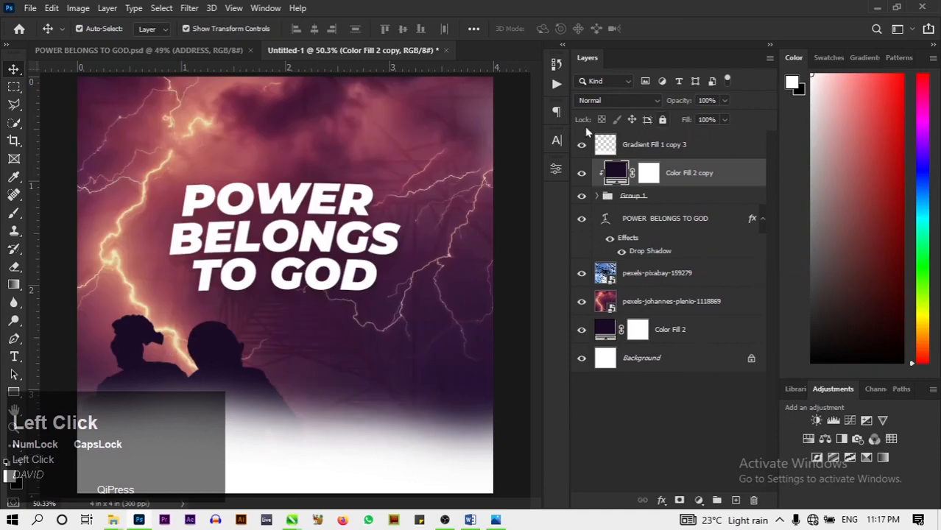
left_click(615, 100)
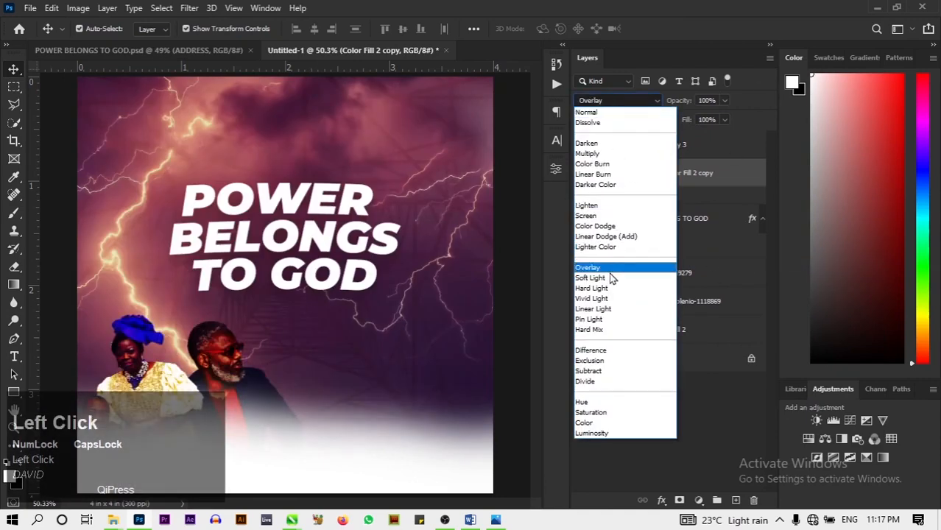
left_click(590, 278)
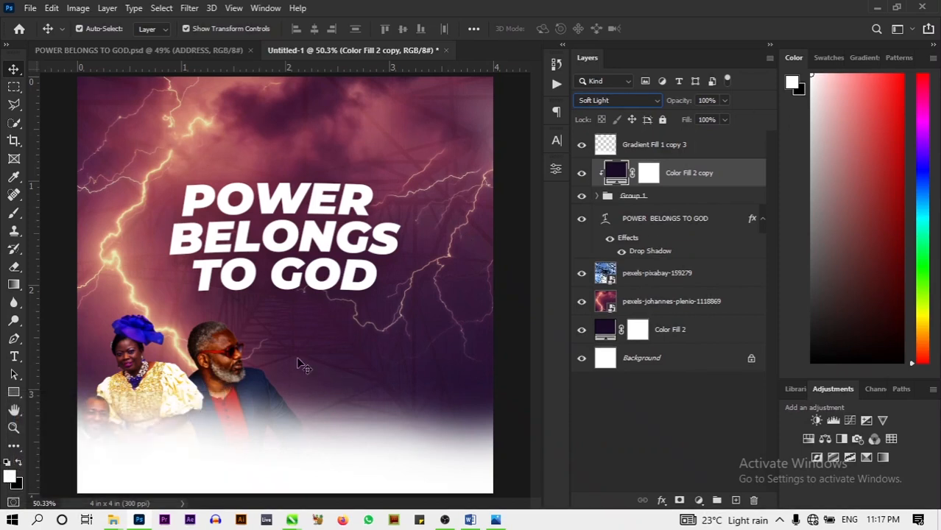
Select the merged gradient layer and hide the clipped Color Fill 2 copy
left_click(683, 156)
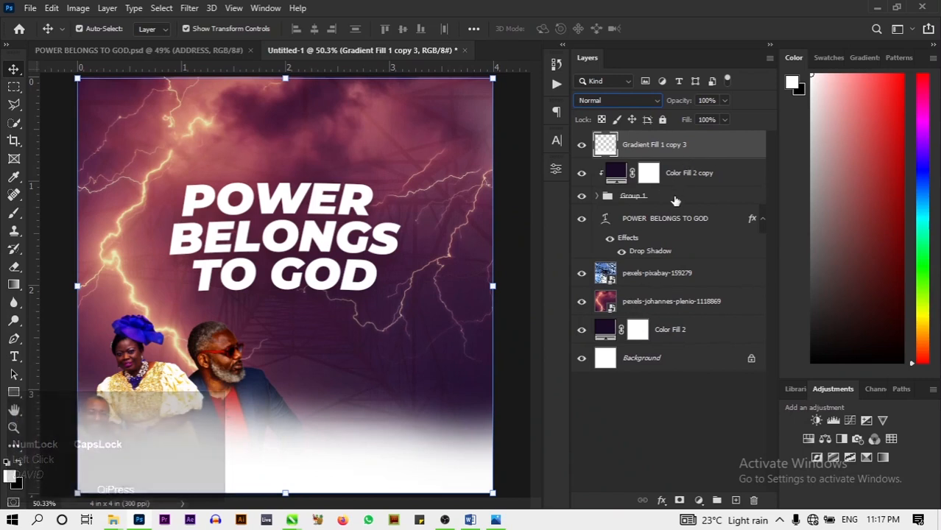
key("e")
left_click(132, 378)
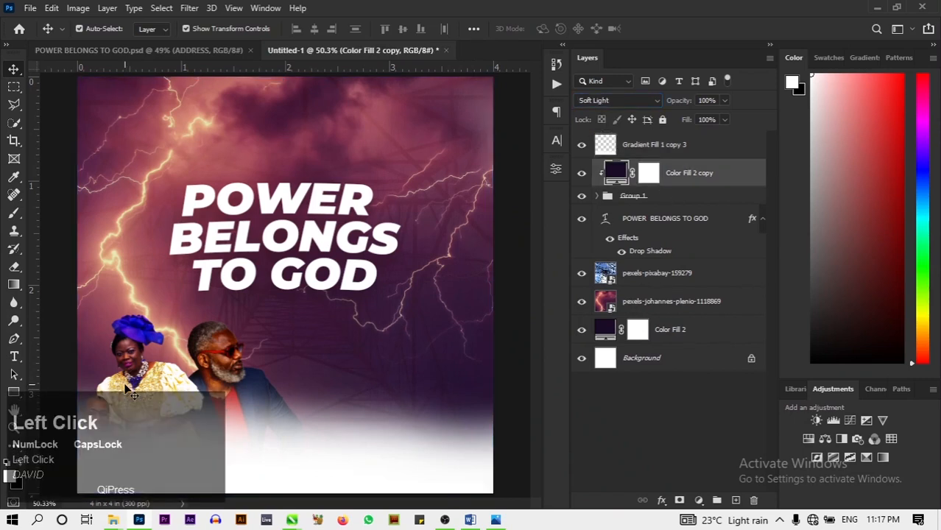
left_click(641, 155)
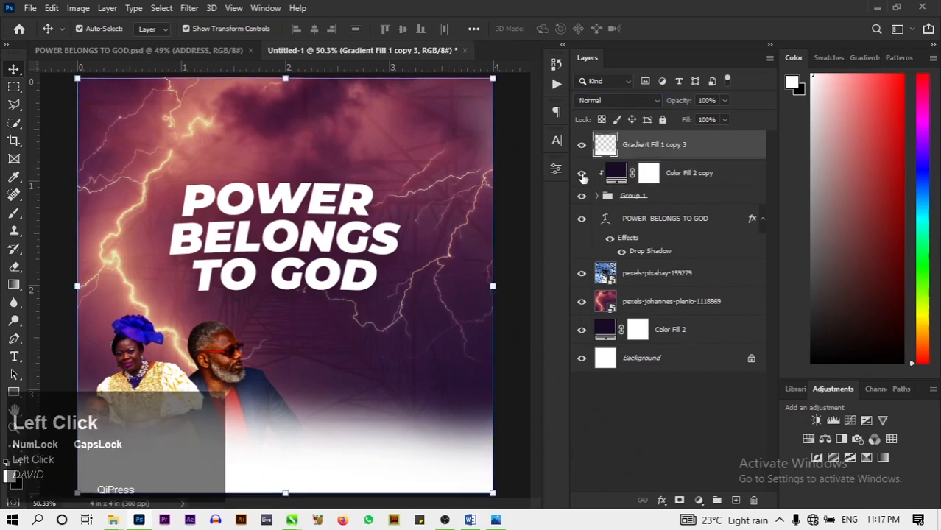
left_click(581, 175)
Try to erase the white fade over the woman's portrait with the 600 px eraser
key("e")
left_click(156, 384)
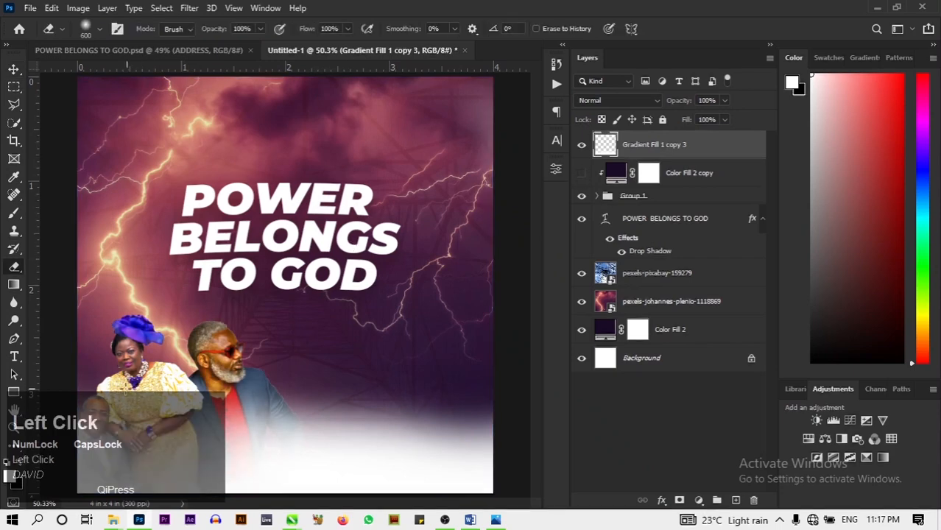
key("ctrl+minus")
key("ctrl+minus")
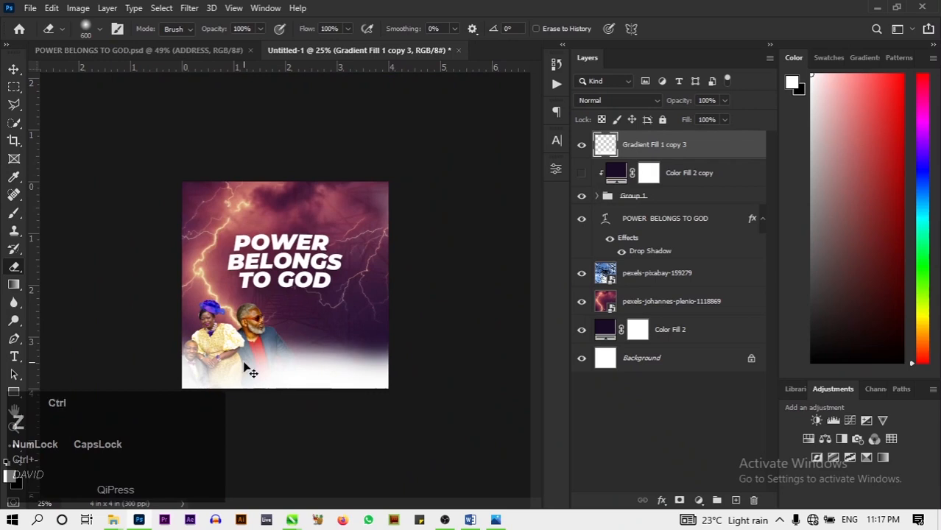
key("ctrl+z")
Reduce the soft eraser to 130 px and erase the white fade over the lower parts of the portraits
scroll(96, 89, "up", 1)
left_click(85, 30)
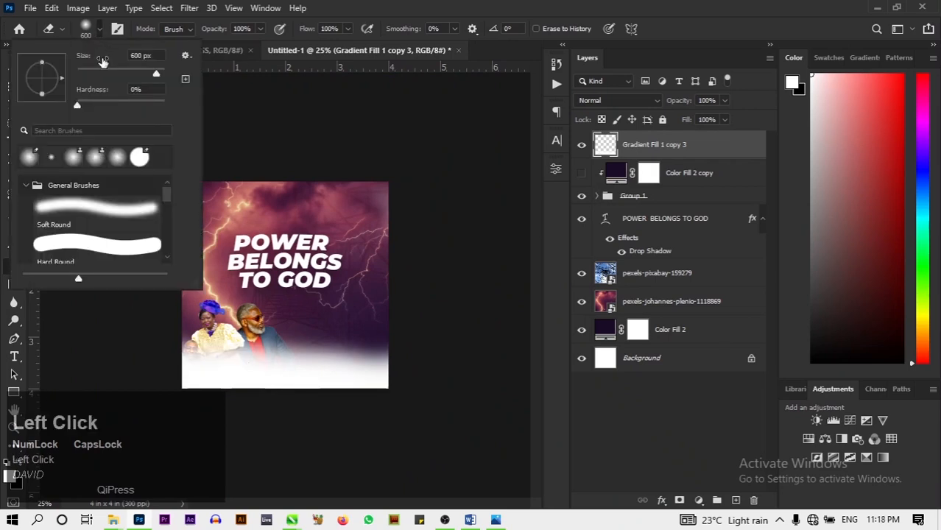
left_click_drag(143, 74, 128, 75)
left_click(178, 345)
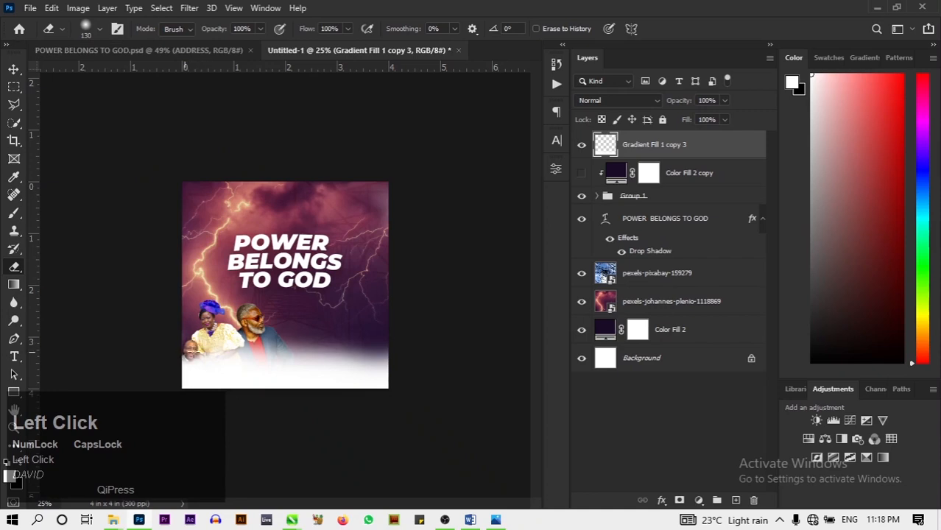
left_click_drag(193, 352, 270, 357)
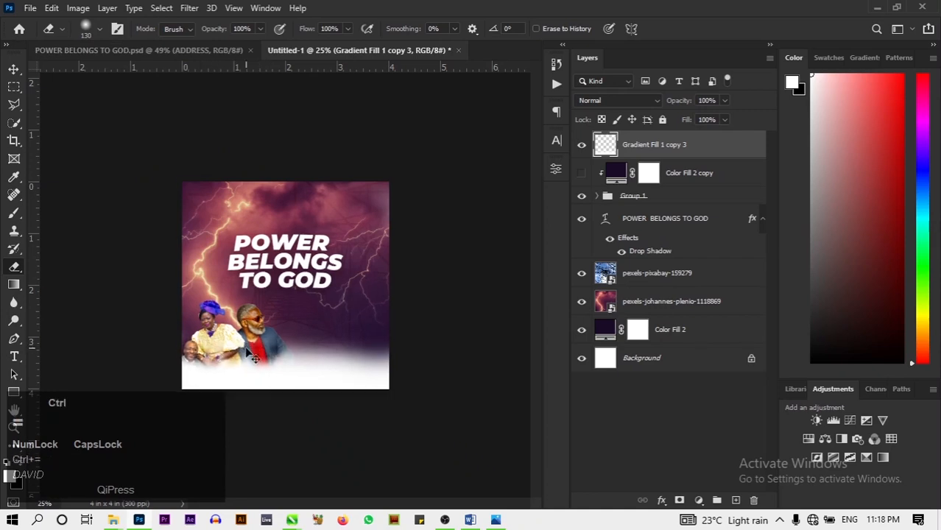
Erase the remaining white haze around the bearded man's jacket and along the fade's upper edge to its right
key("ctrl+equal")
key("ctrl+equal")
key("ctrl+equal")
scroll(434, 353, "down", 4)
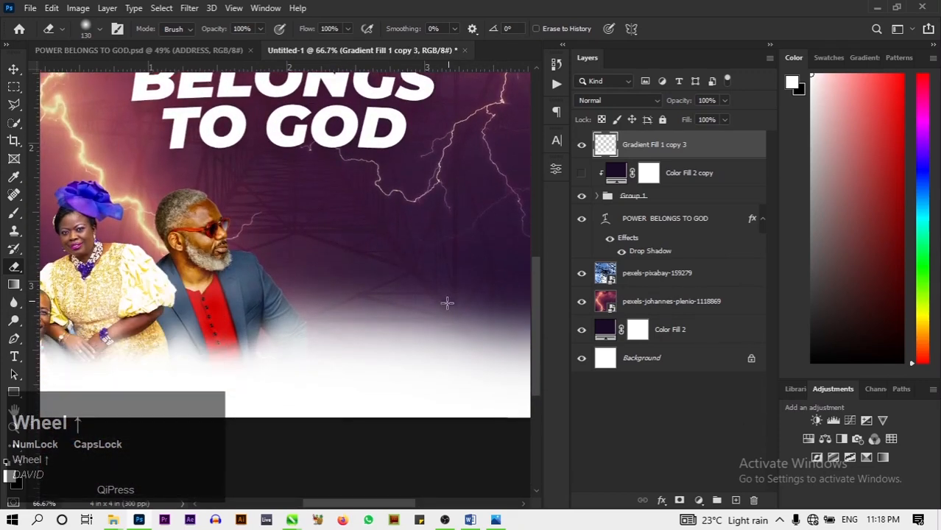
left_click(180, 309)
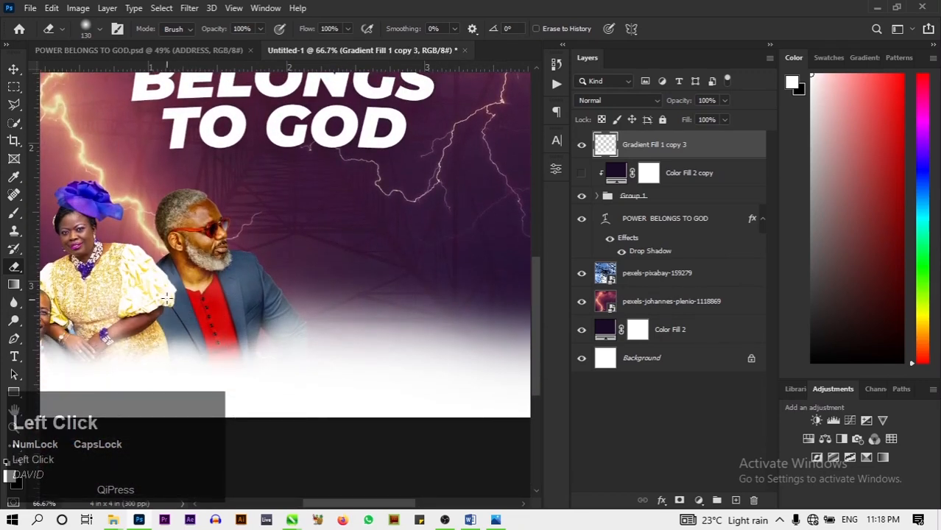
mouse_move(211, 241)
left_mouse_down()
mouse_move(254, 291)
mouse_move(296, 308)
mouse_move(256, 319)
left_mouse_up()
mouse_move(354, 300)
left_mouse_down()
mouse_move(302, 297)
mouse_move(395, 285)
mouse_move(253, 311)
mouse_move(454, 288)
mouse_move(305, 303)
mouse_move(514, 262)
mouse_move(525, 290)
left_mouse_up()
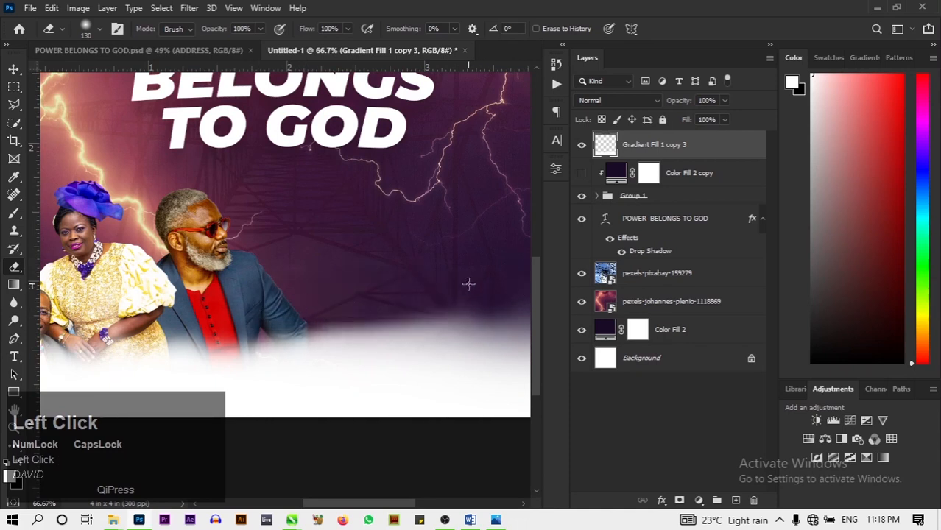
key("ctrl+0")
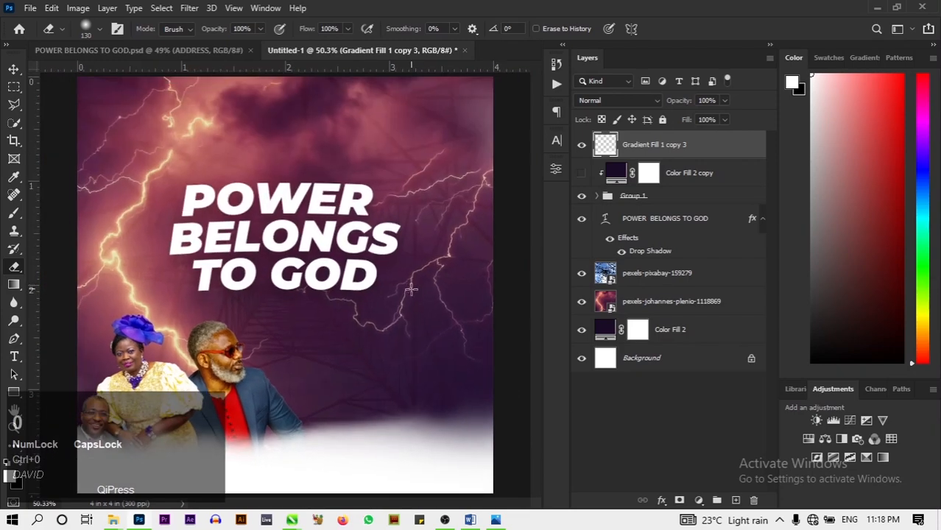
Compare with the POWER BELONGS TO GOD.psd reference and mirror the couple's portrait horizontally with a width of -79.35%
left_click(170, 55)
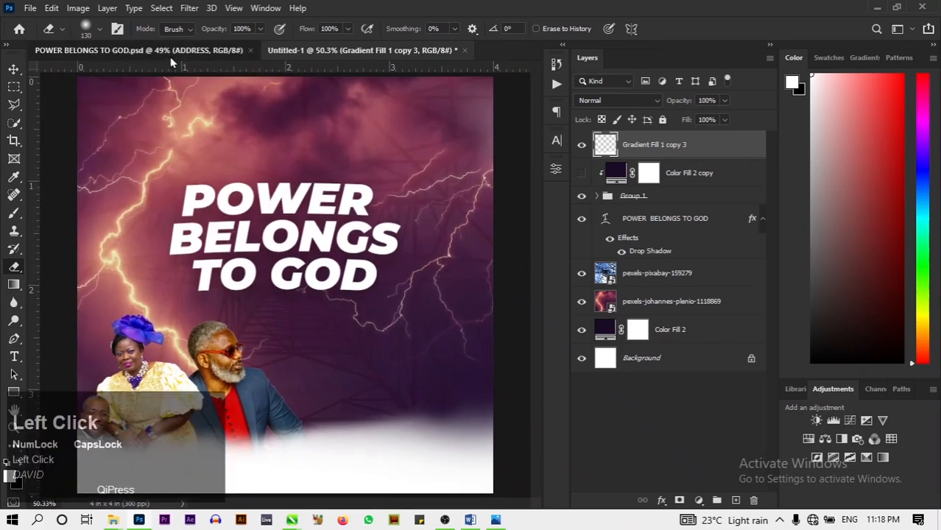
left_click(396, 54)
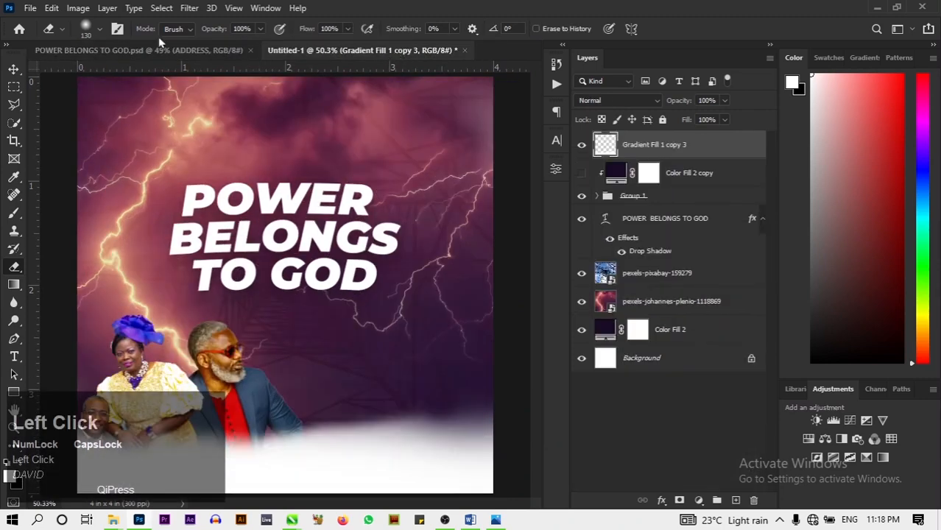
left_click(154, 51)
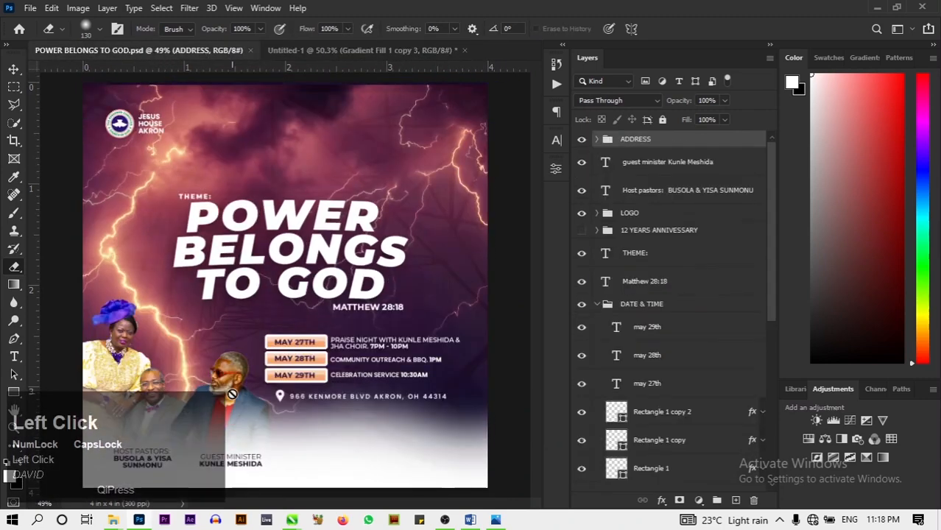
left_click(345, 53)
left_click(14, 70)
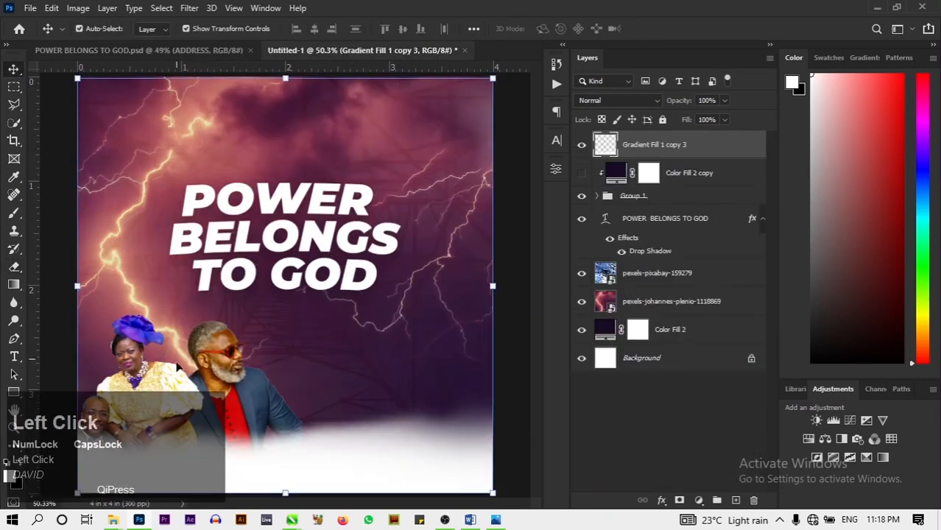
left_click(161, 384)
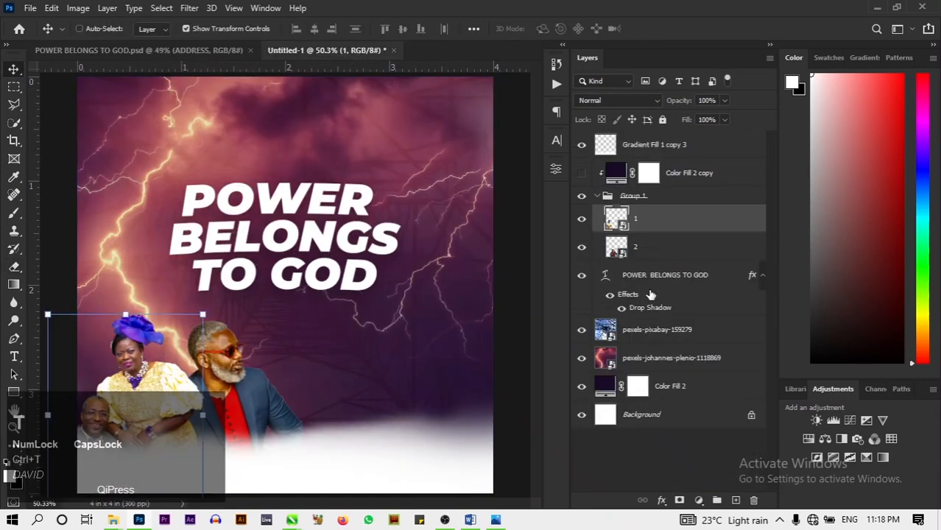
key("ctrl+t")
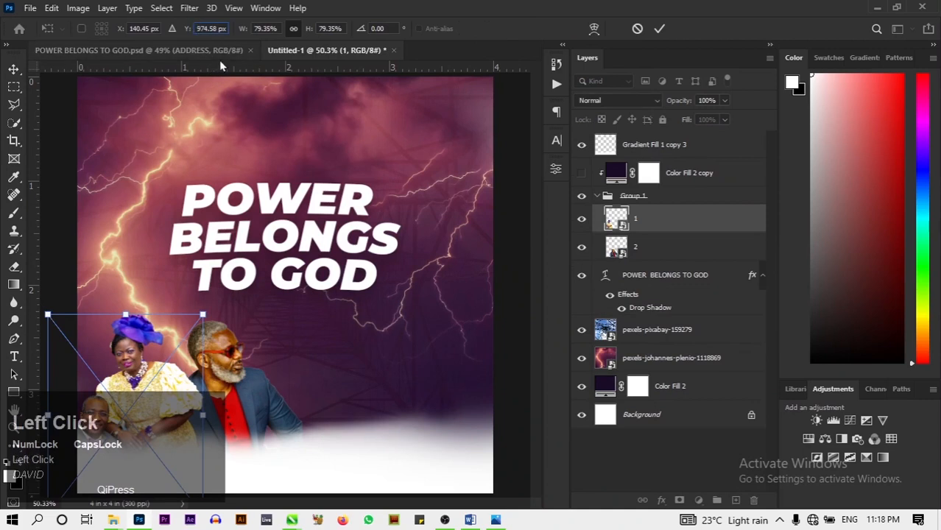
left_click(254, 28)
type("-79.35")
key("Return")
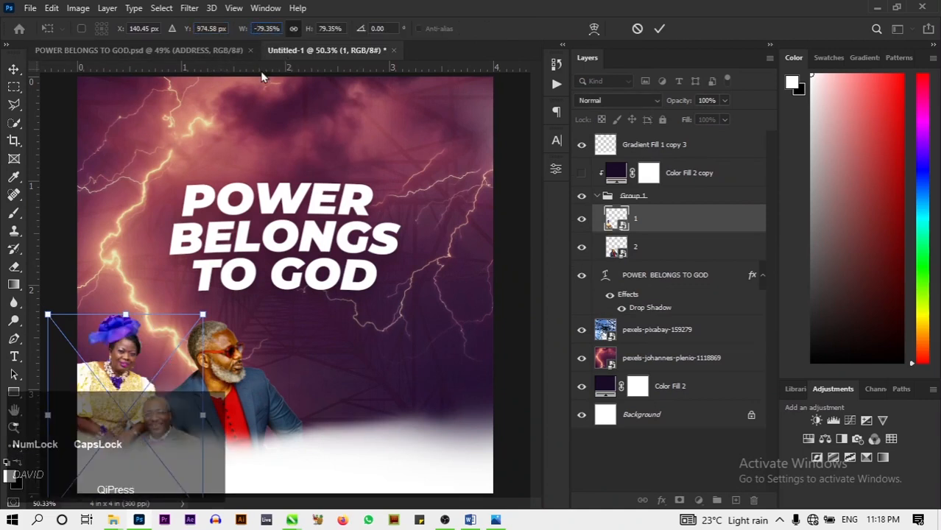
left_click(660, 28)
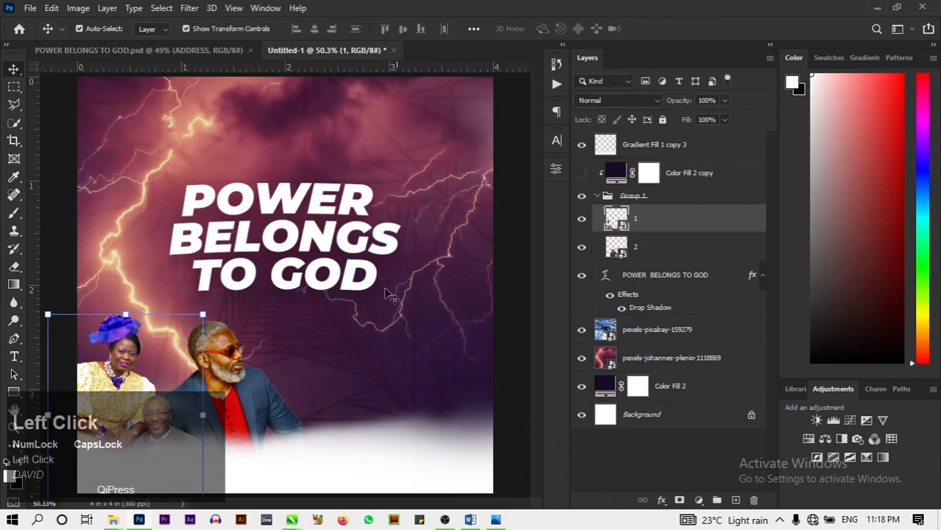
Reposition the bearded man's portrait beside the couple to match the reference and scale it to 6.30%
mouse_move(249, 368)
left_mouse_down()
mouse_move(247, 389)
mouse_move(251, 364)
left_mouse_up()
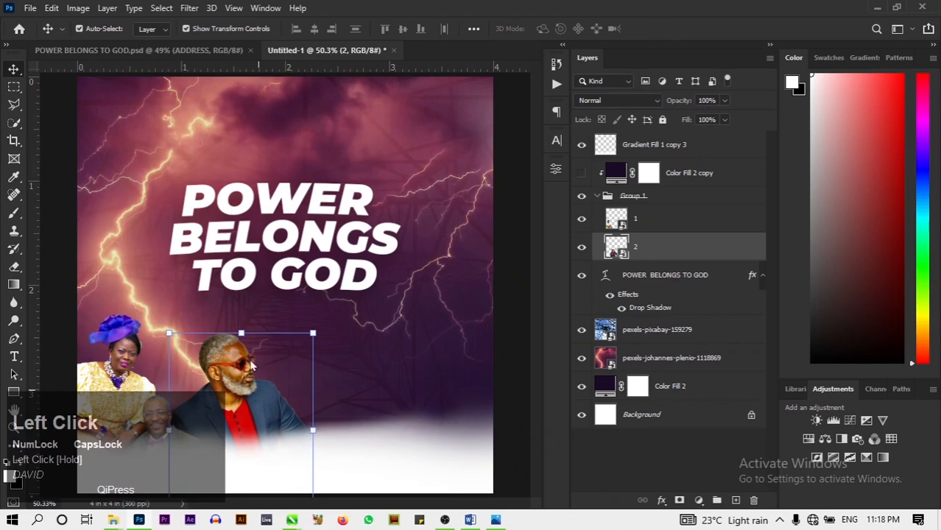
left_click(156, 52)
left_click(309, 50)
key("ctrl")
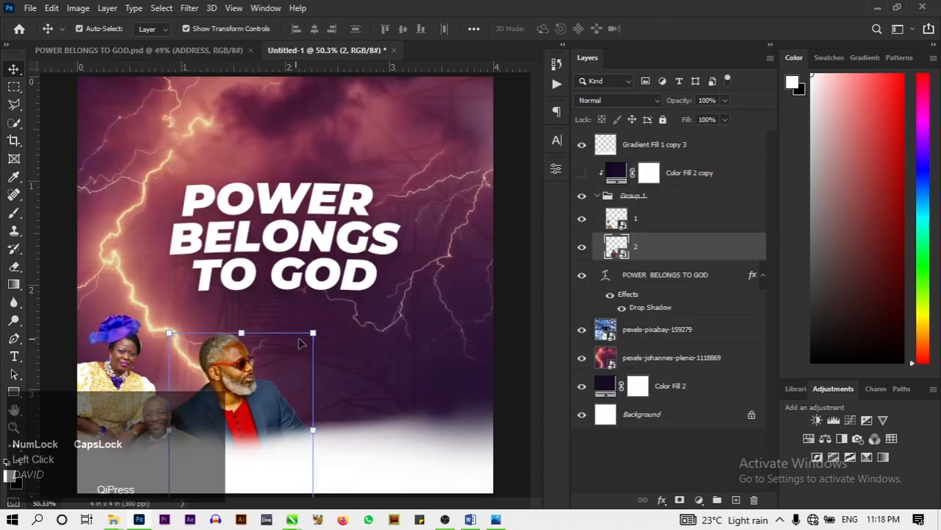
left_click_drag(314, 332, 293, 361)
left_click_drag(245, 417, 223, 400)
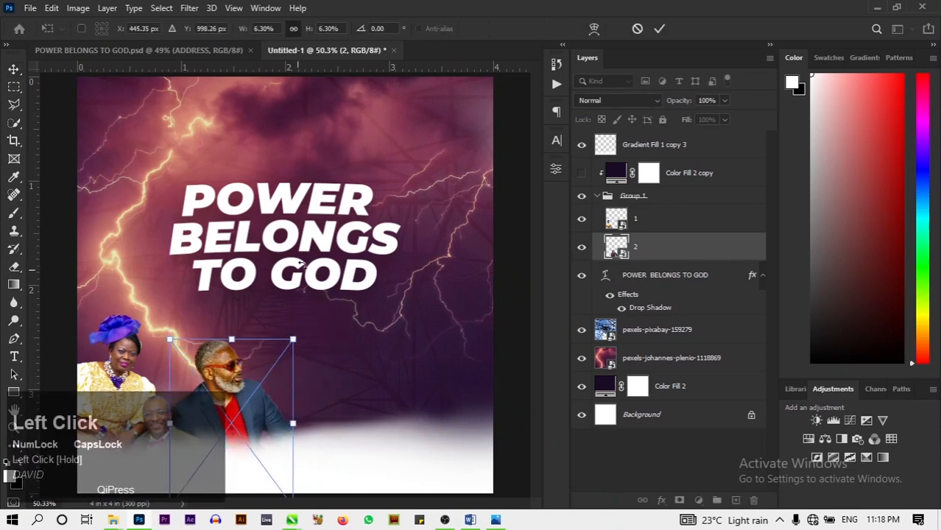
Mirror the bearded man's portrait horizontally by setting its width to -6.30%
left_click(253, 28)
type("-")
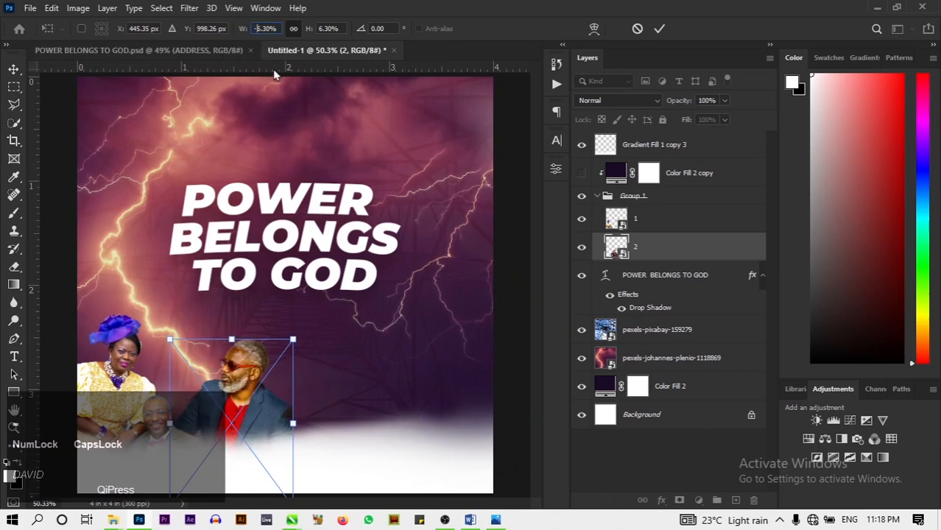
left_click(658, 30)
On the Gradient Fill 1 copy 3 layer, erase the white haze near the flyer's upper-right corner
key("ctrl")
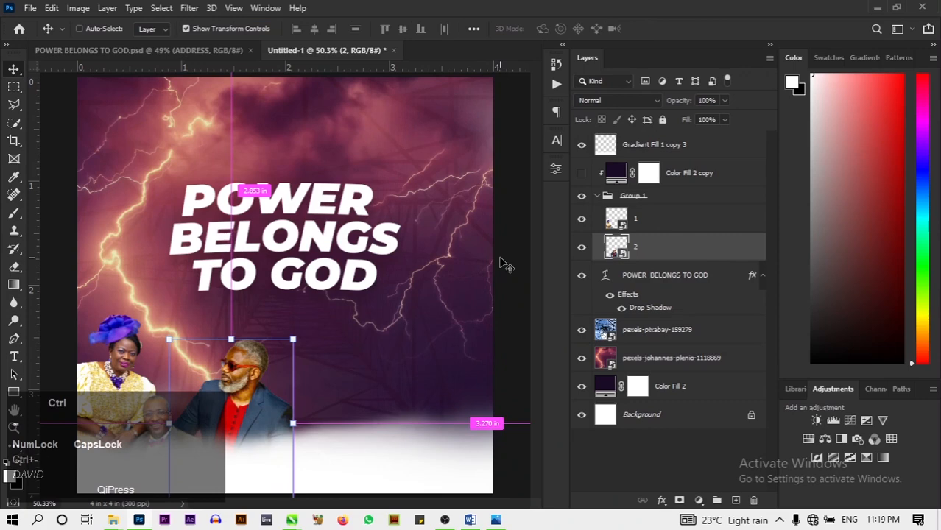
key("ctrl+minus")
key("e")
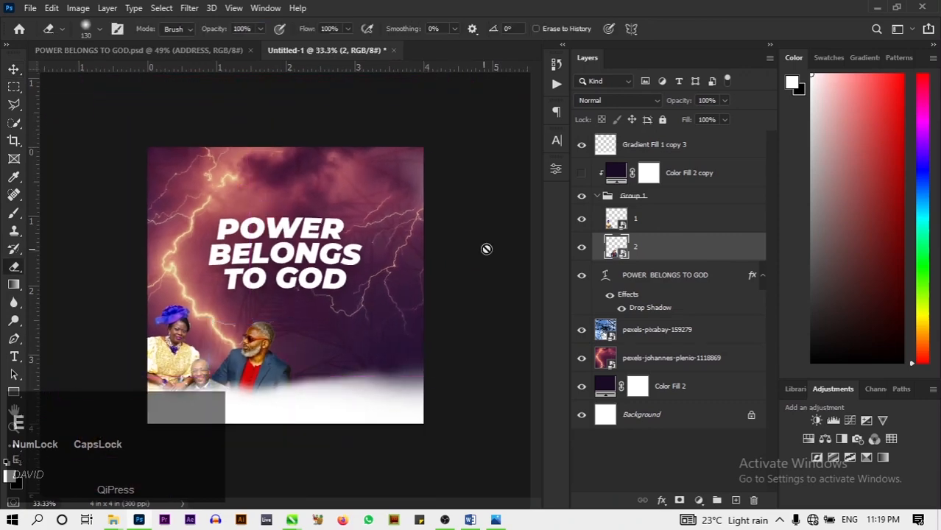
left_click(678, 156)
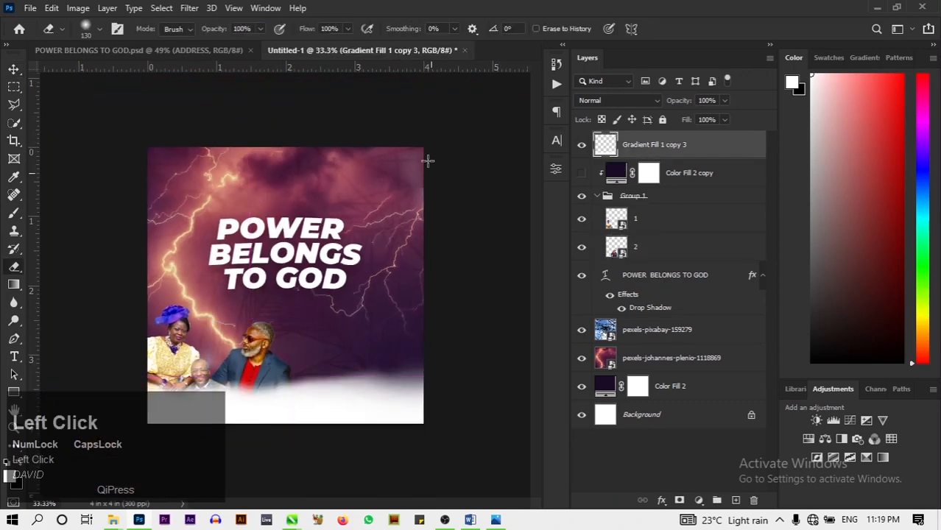
left_click_drag(416, 202, 401, 190)
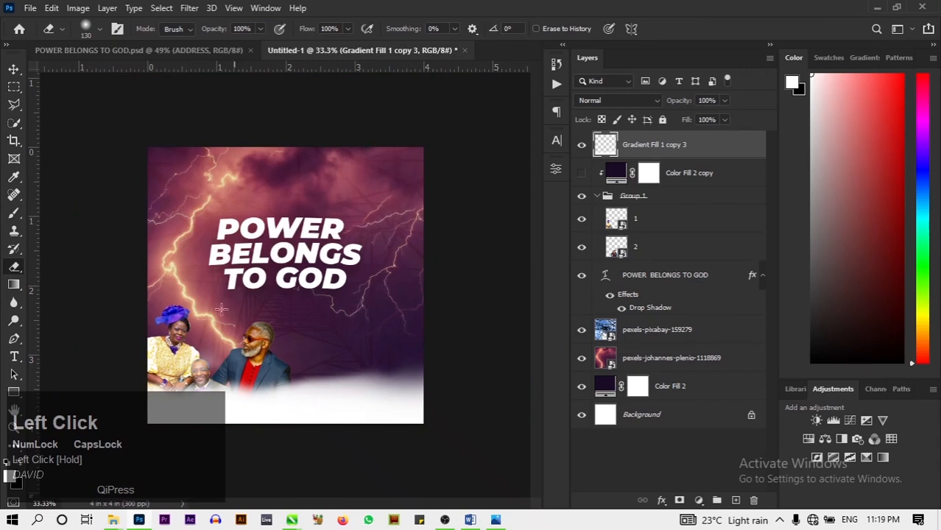
Erase the upper edge of the white fade over the portraits and across the flyer, and deselect the layer
mouse_move(213, 372)
left_mouse_down()
mouse_move(426, 367)
mouse_move(304, 357)
mouse_move(453, 369)
mouse_move(252, 368)
mouse_move(524, 376)
mouse_move(388, 384)
left_mouse_up()
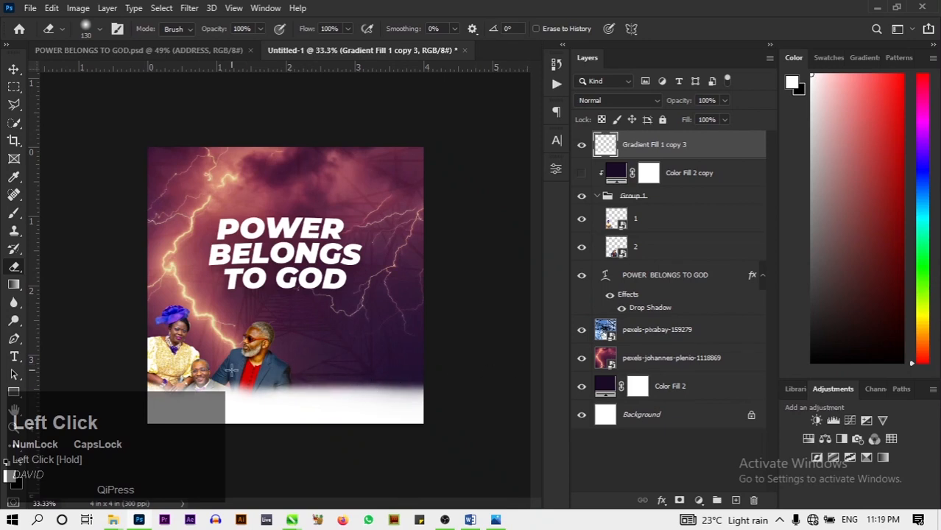
left_click_drag(232, 368, 135, 358)
left_click(14, 69)
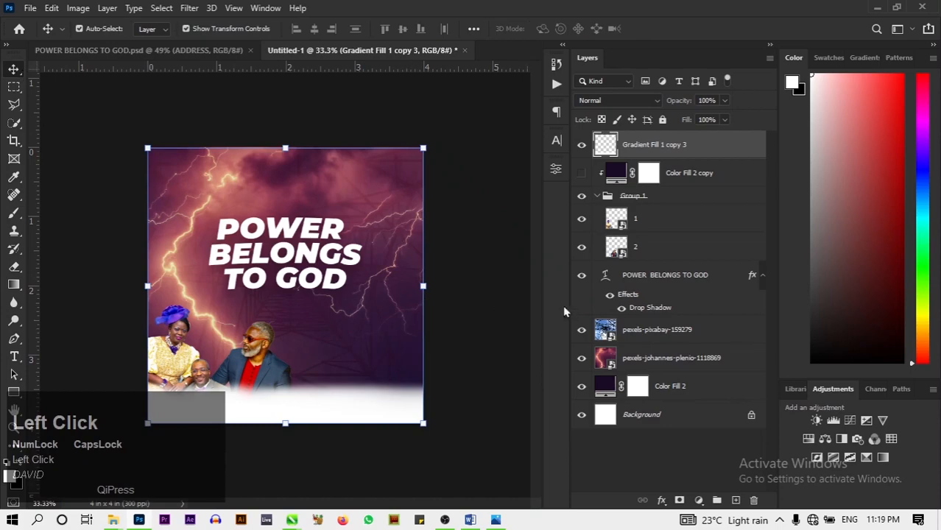
left_click(490, 284, "ctrl")
key("ctrl+0")
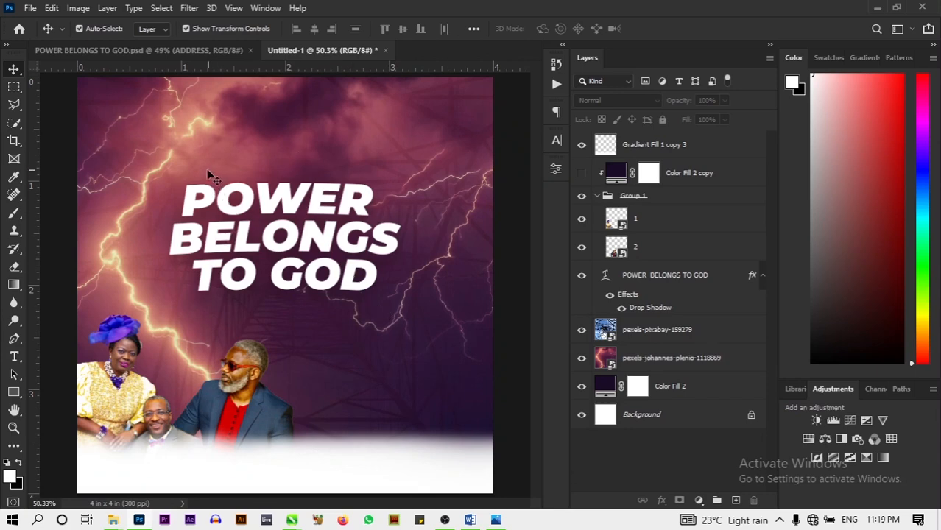
Place the RCCG logo PNG from the project folder and scale it down to a small badge in the flyer's upper-left corner
left_click(110, 519)
left_click(239, 484)
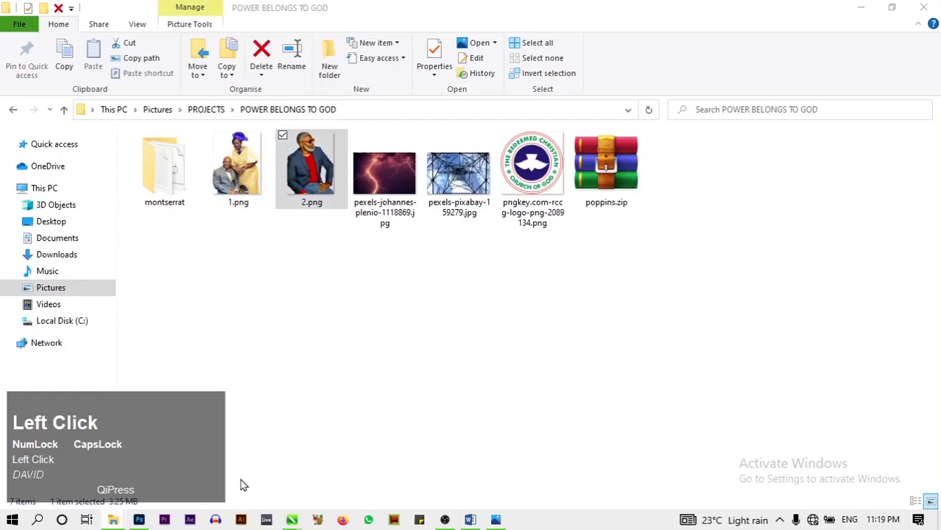
left_click_drag(541, 190, 142, 172)
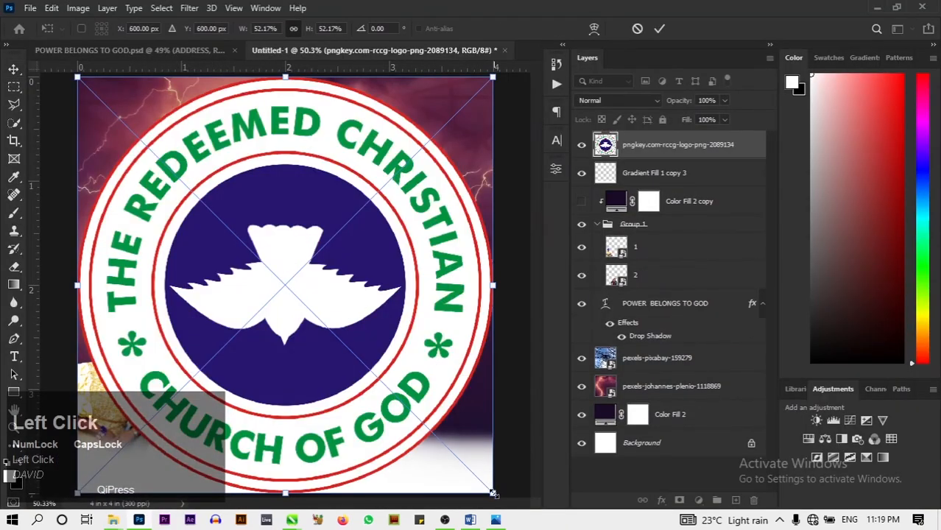
left_click_drag(491, 489, 135, 135)
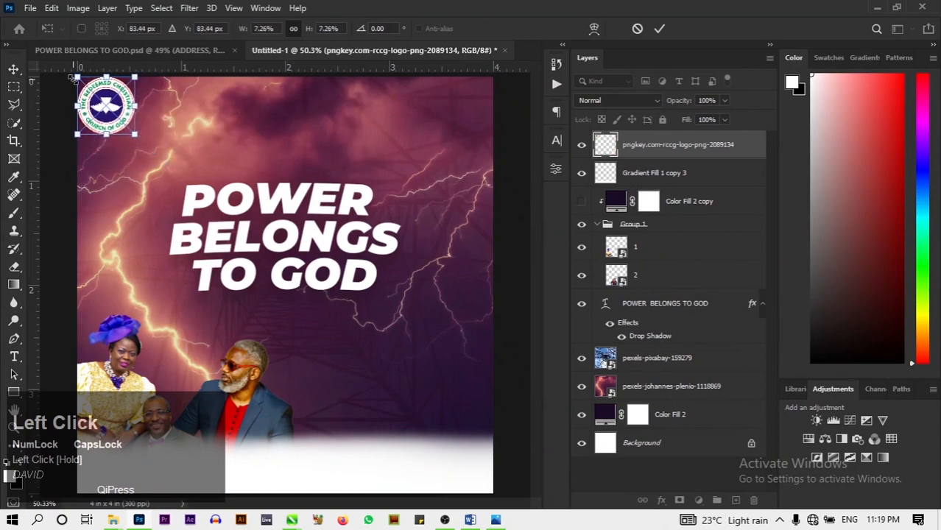
left_click_drag(71, 78, 143, 132)
left_click(660, 29)
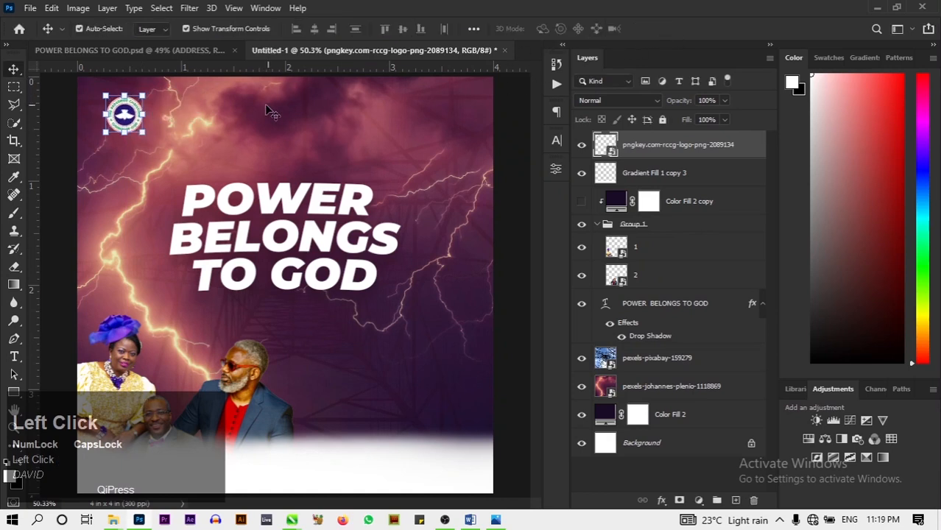
Nudge the church logo slightly to the left
key("Left")
key("Left")
key("Left")
key("Left")
key("Left")
key("Left")
key("Left")
key("Left")
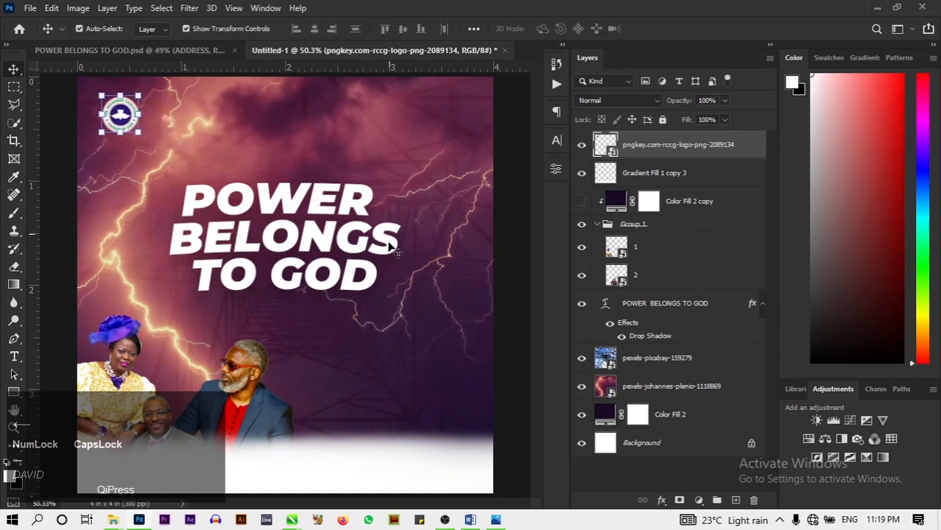
Check the finished flyer image, switch to the FREE TYPING.docx Word document and review the event text at its beginning
left_click(497, 520)
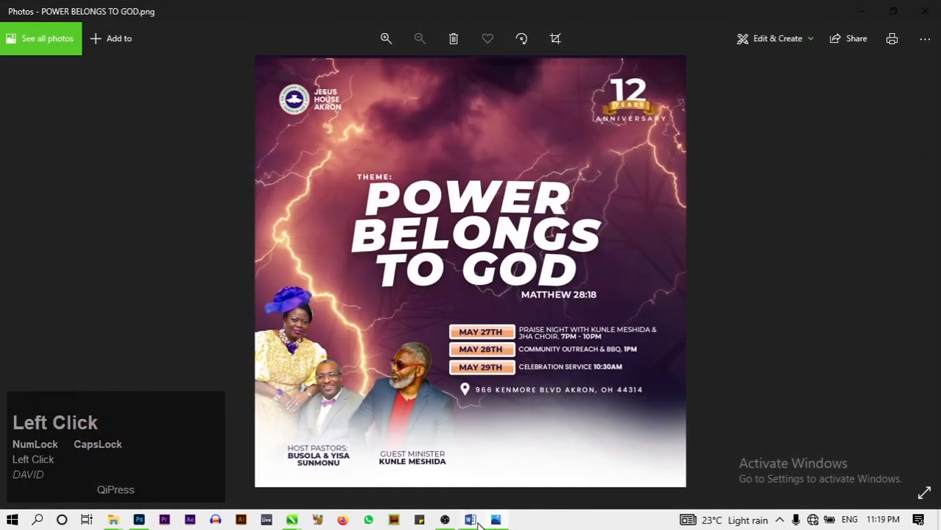
mouse_move(477, 523)
left_click(468, 492)
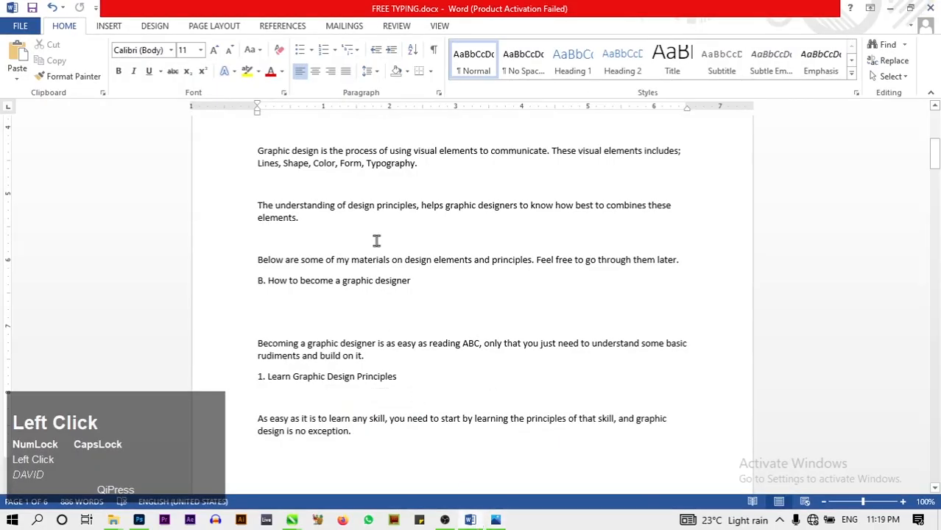
scroll(405, 252, "up", 8)
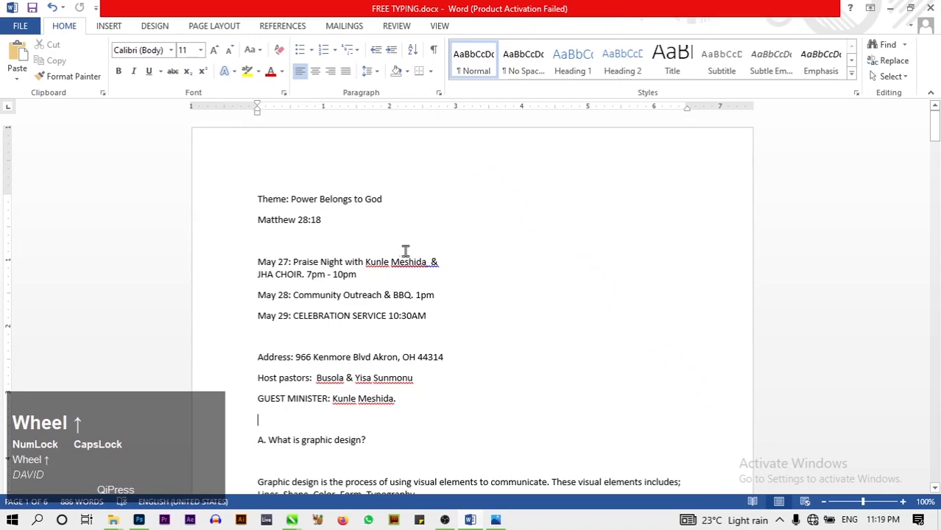
scroll(405, 252, "down", 2)
scroll(415, 252, "up", 2)
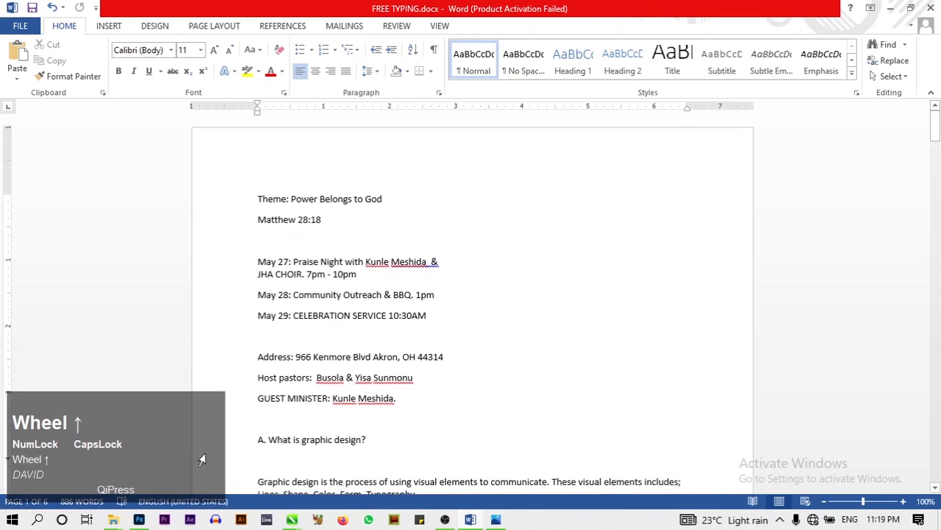
Switch back to Photoshop and copy the JESUS HOUSE AKRON text beside the logo in POWER BELONGS TO GOD.psd
left_click(140, 520)
left_click(111, 50)
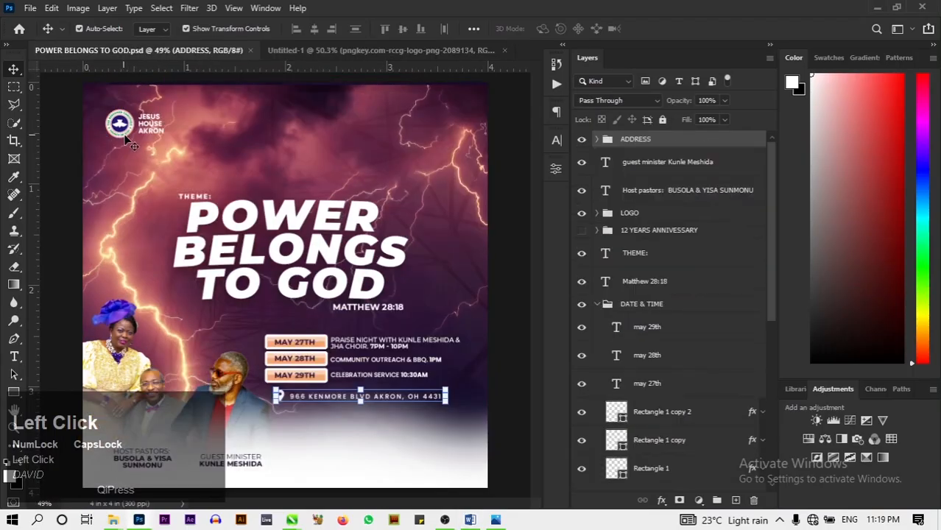
left_click(145, 129)
right_click(148, 127)
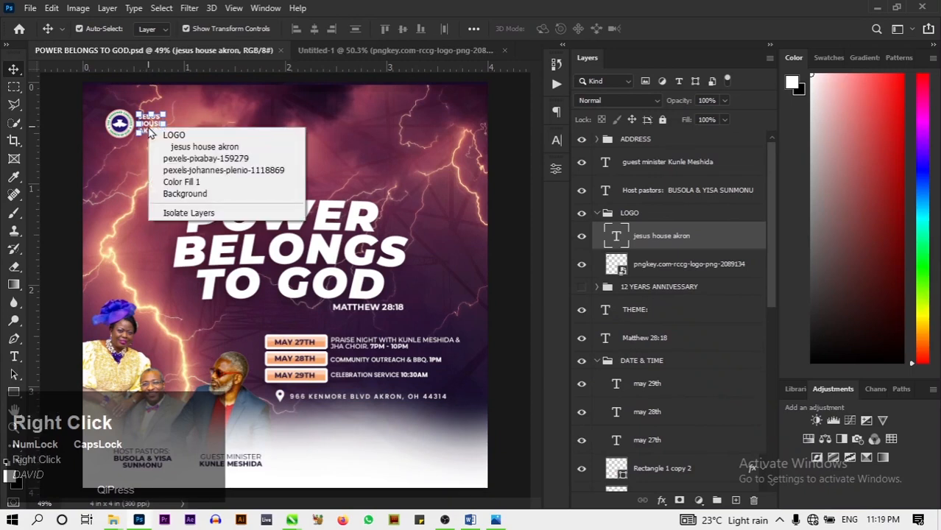
left_click(148, 127)
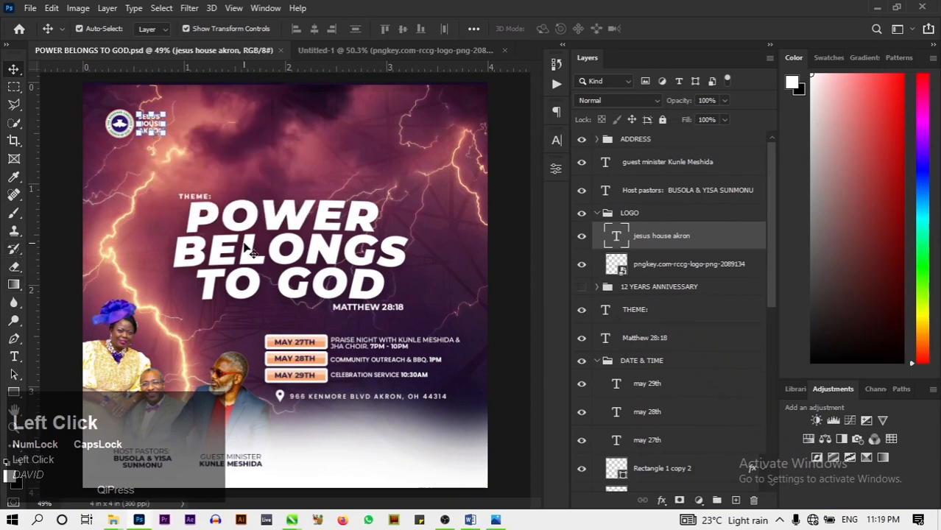
left_click(14, 356)
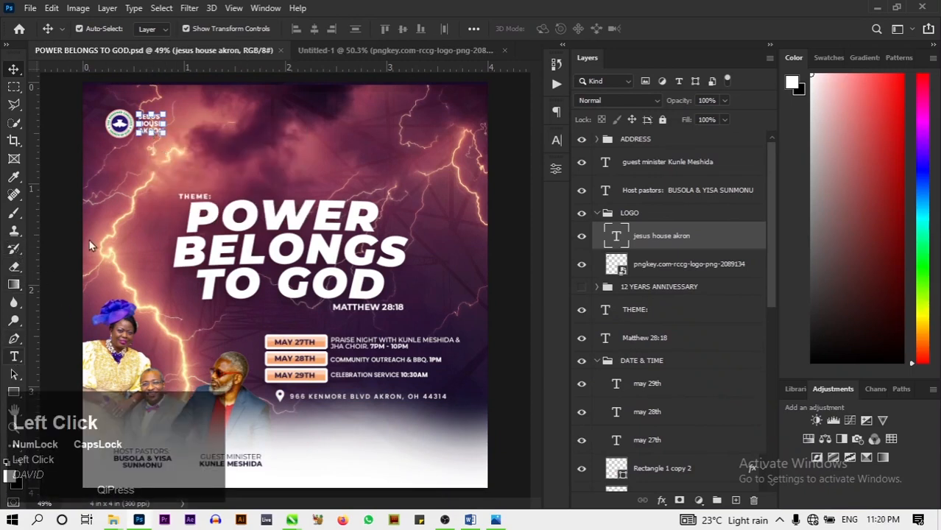
left_click(150, 127)
right_click(150, 126)
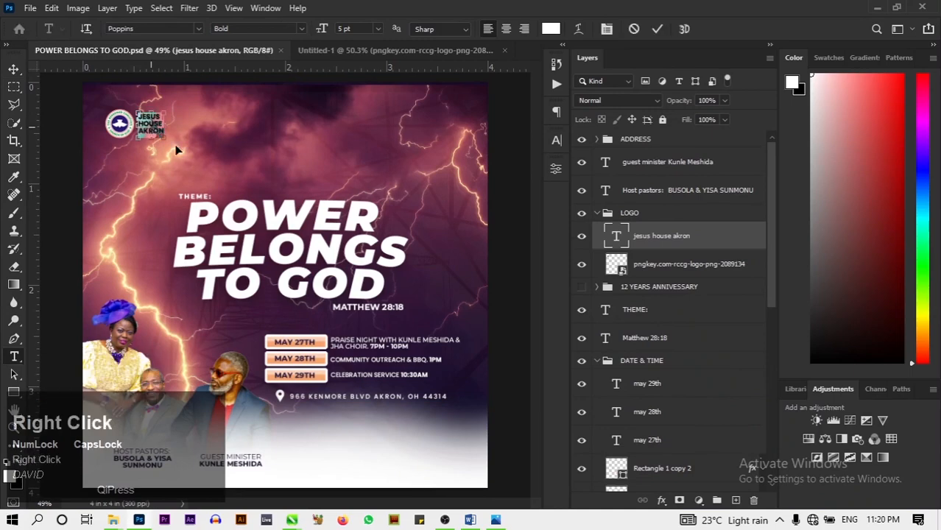
right_click(192, 172)
left_click(200, 211)
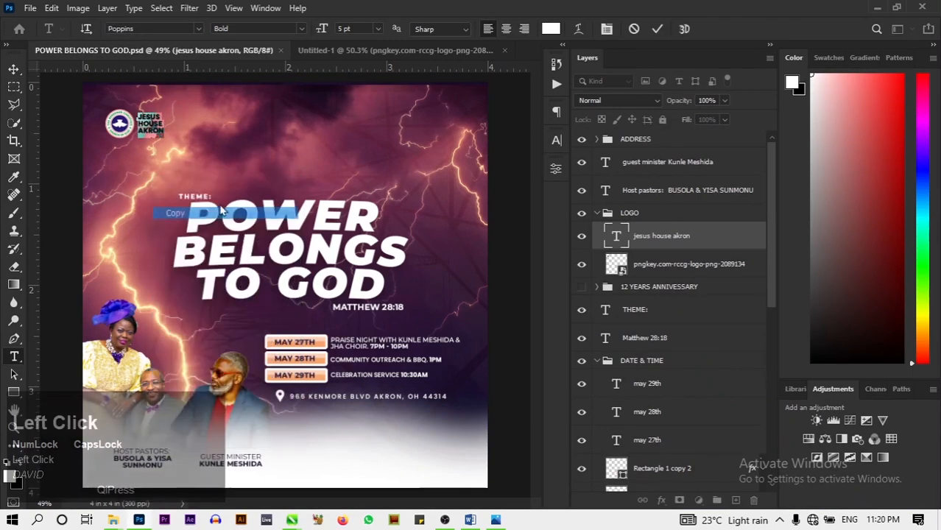
Paste the church name as a new text layer in Untitled-1 and place it just beside the RCCG logo
left_click(349, 51)
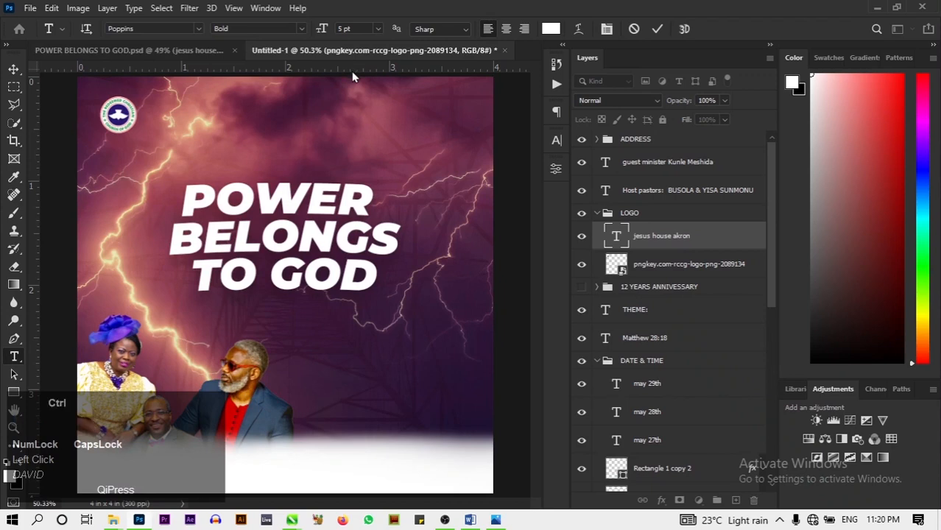
key("ctrl+v")
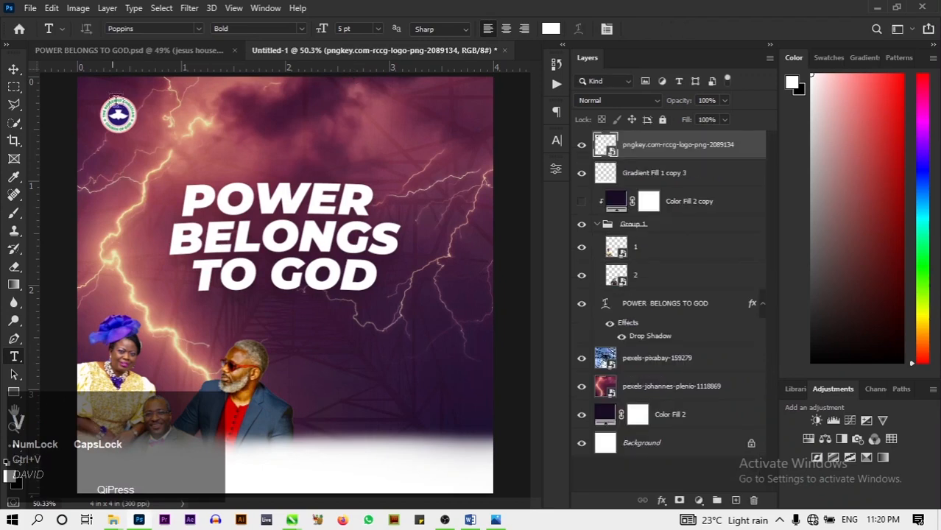
left_click(146, 120)
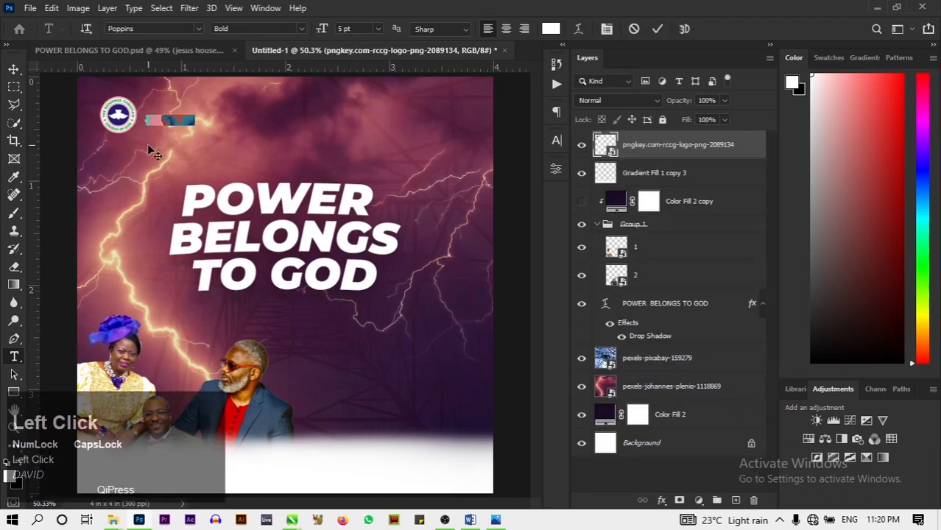
key("ctrl+v")
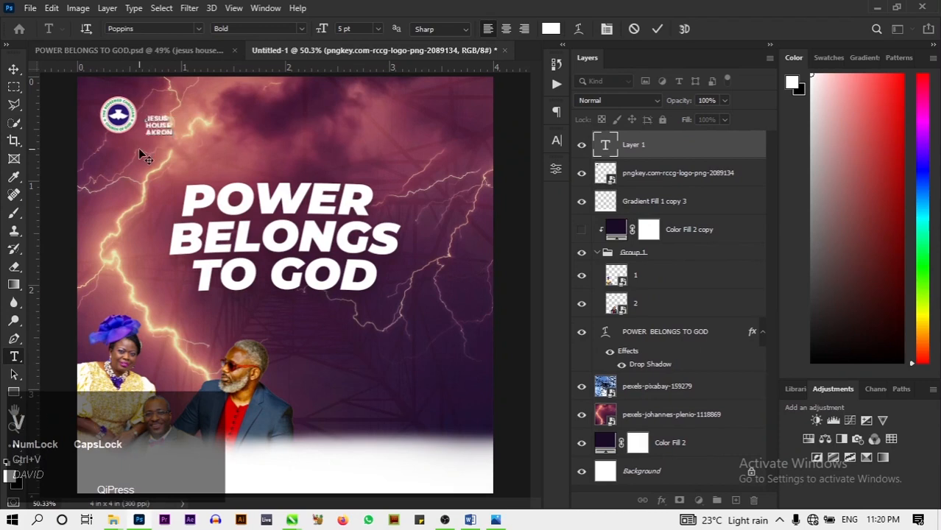
left_click(15, 69)
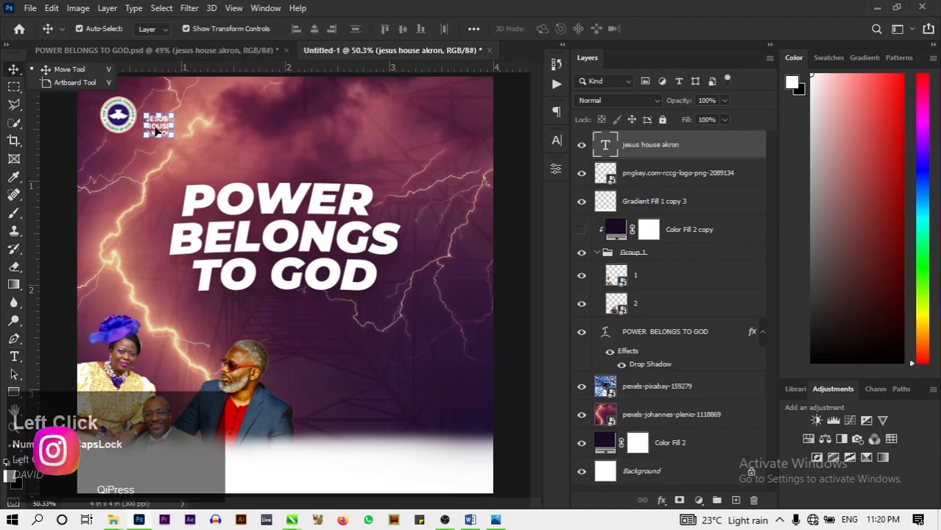
left_click_drag(156, 130, 152, 118)
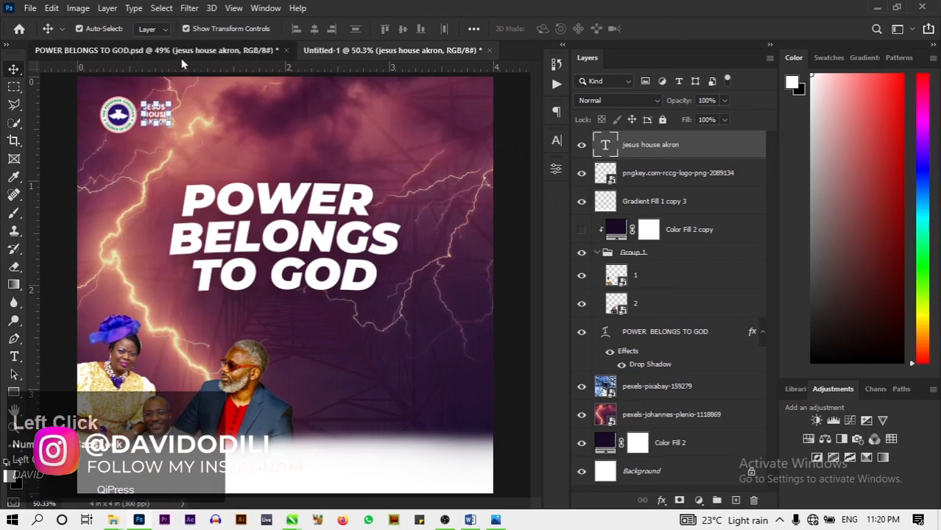
Compare with the finished flyer and check the paragraph alignment of the JESUS HOUSE AKRON text
left_click(181, 56)
left_click(352, 53)
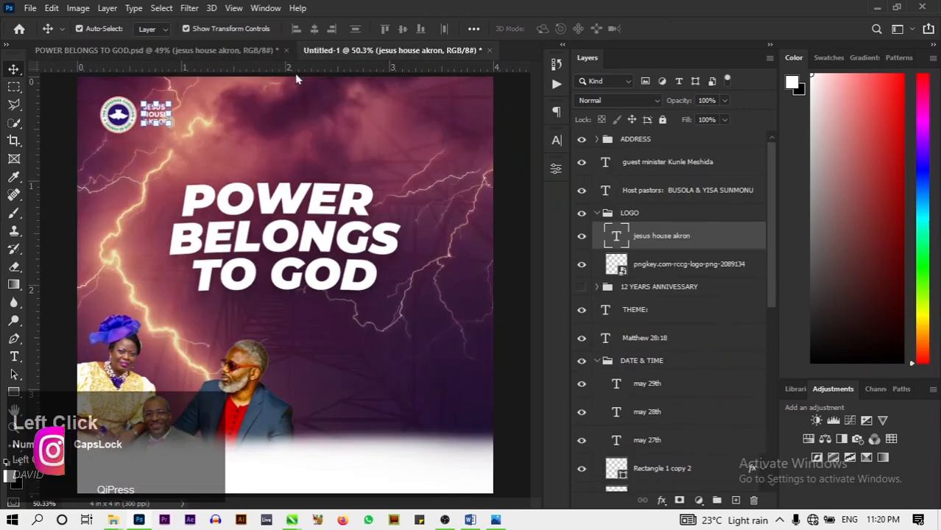
scroll(193, 142, "up", 1)
left_click(194, 146)
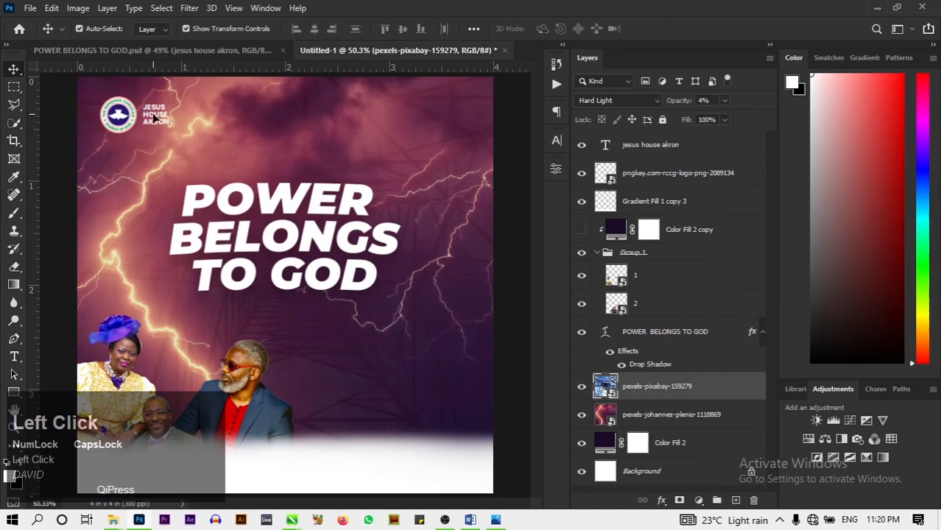
left_click(156, 118)
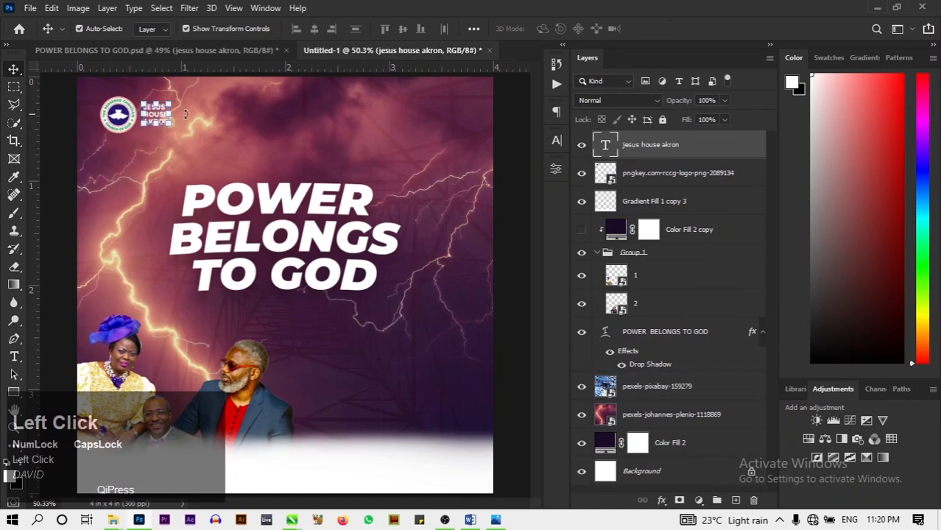
left_click(555, 113)
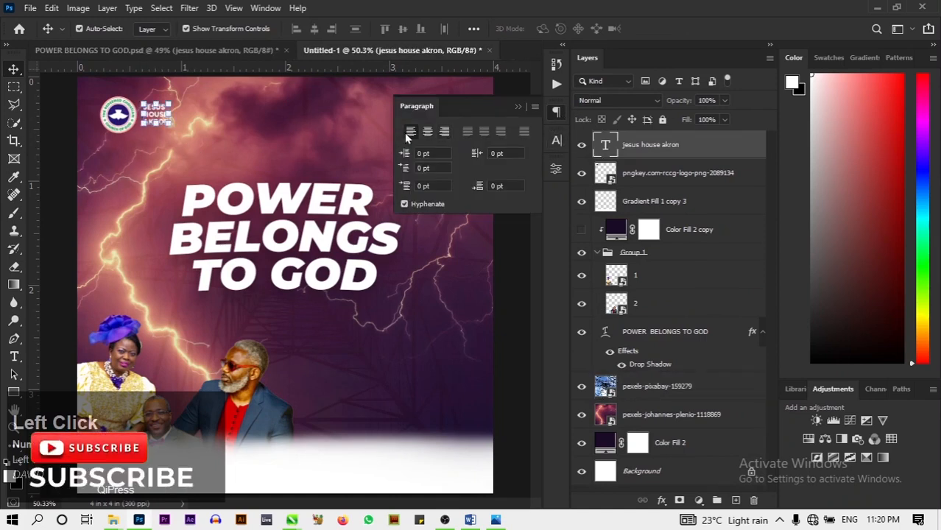
left_click(65, 197)
scroll(64, 197, "down", 1)
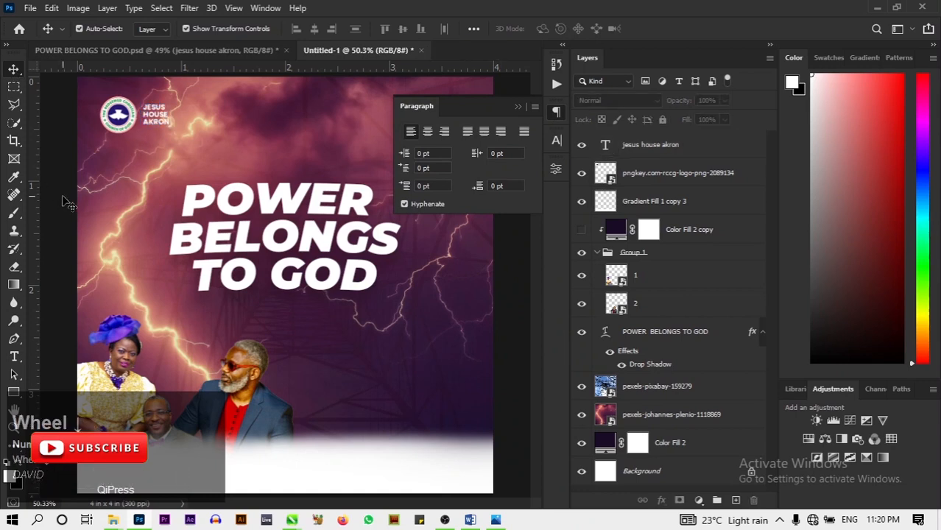
left_click(520, 107)
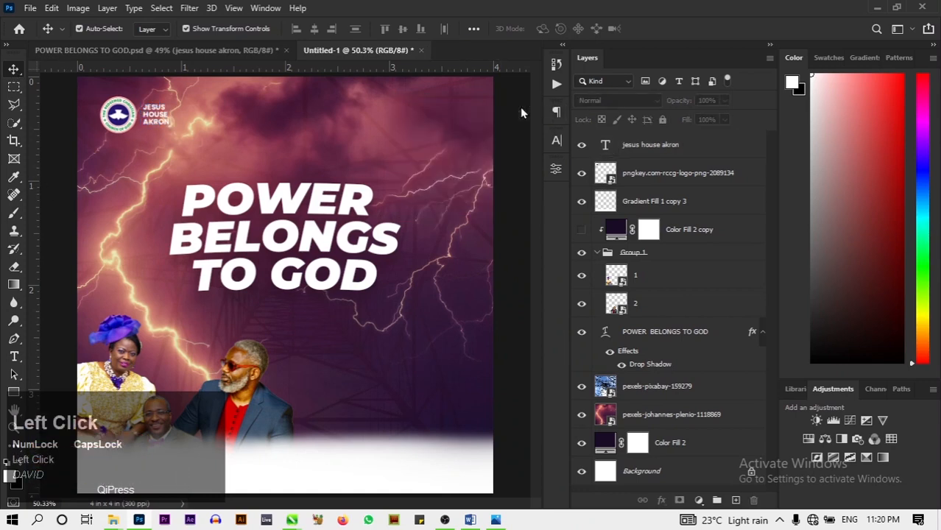
Duplicate the JESUS HOUSE AKRON text layer and move the copy down below the original
left_click(159, 109)
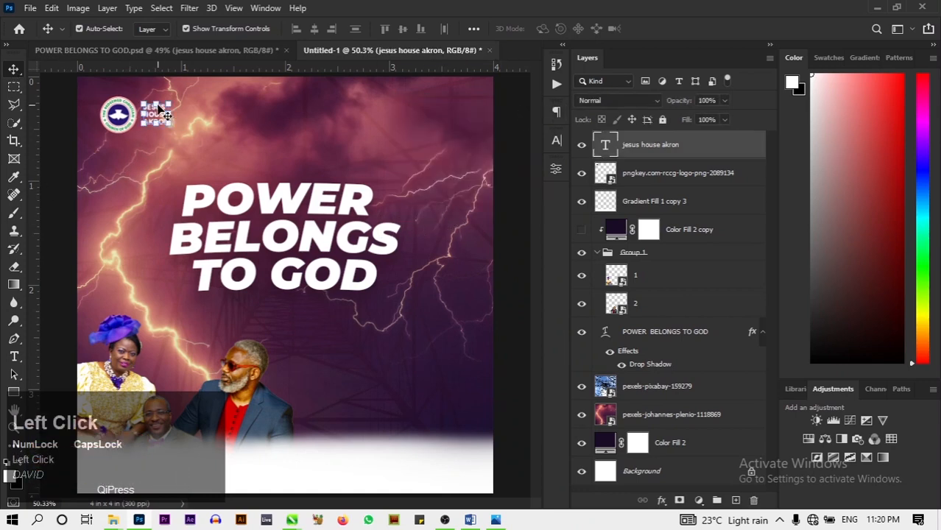
key("ctrl+j")
left_click(156, 121)
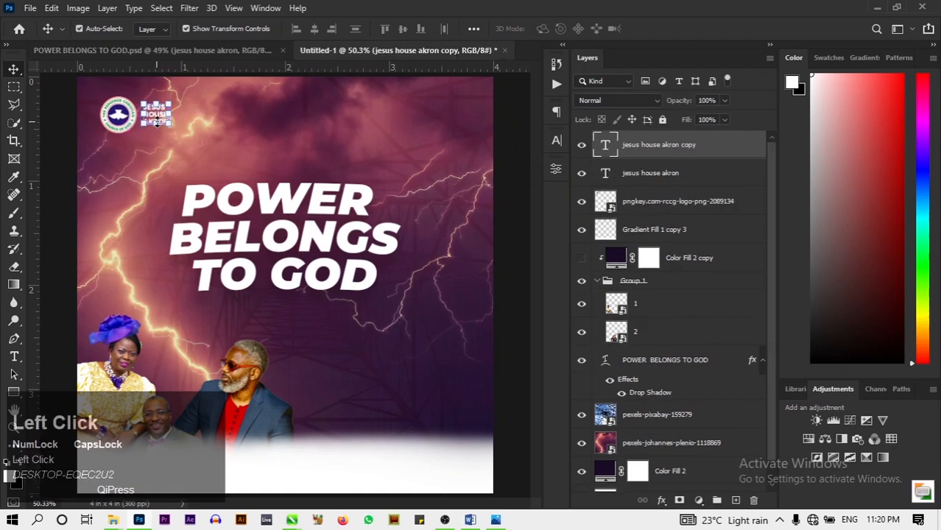
left_click_drag(156, 115, 165, 164)
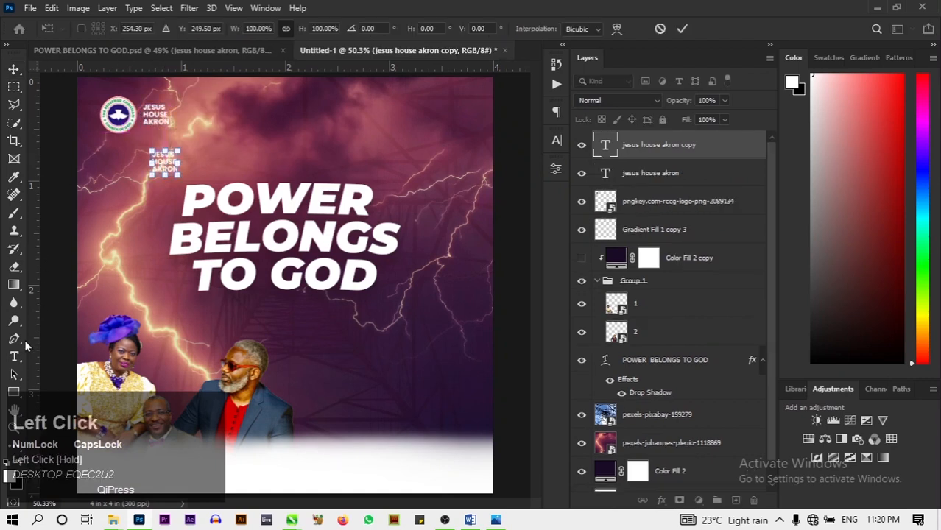
Replace the duplicated text's wording with "THEME:"
left_click(14, 356)
left_click(157, 155)
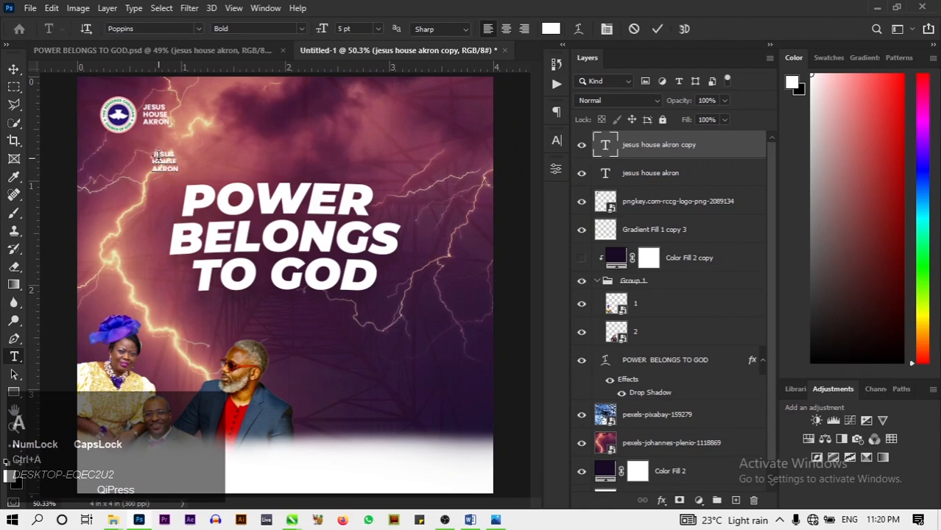
key("ctrl+a")
key("BackSpace")
type("THW")
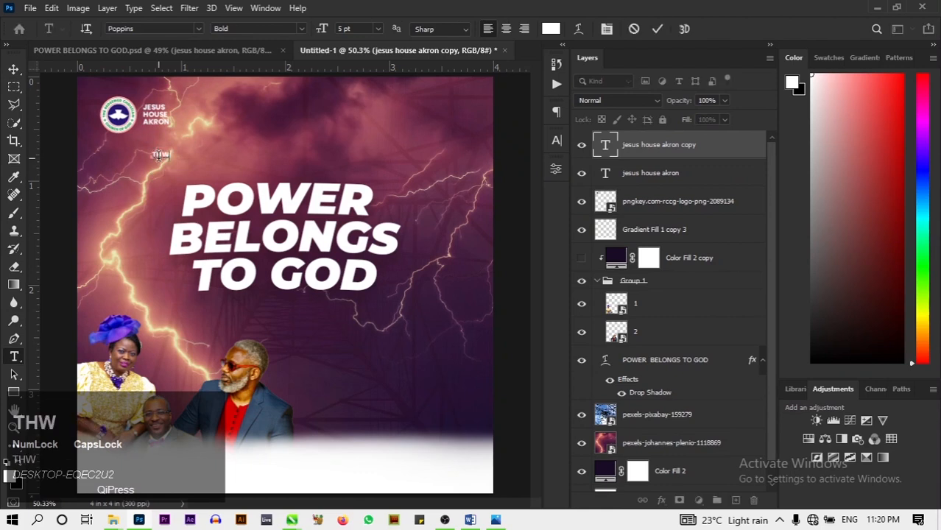
type("EME")
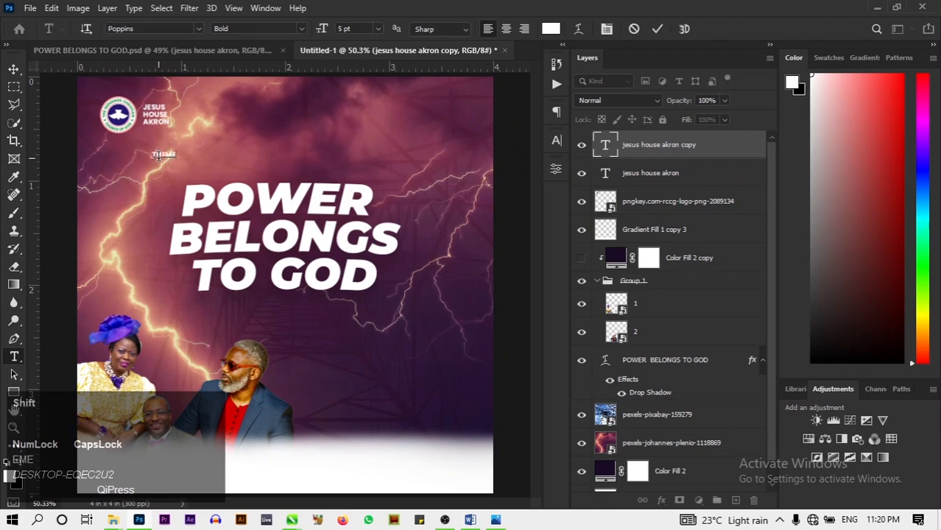
type(":")
Move the THEME: text to just above the start of the POWER heading and deselect it
left_click(14, 70)
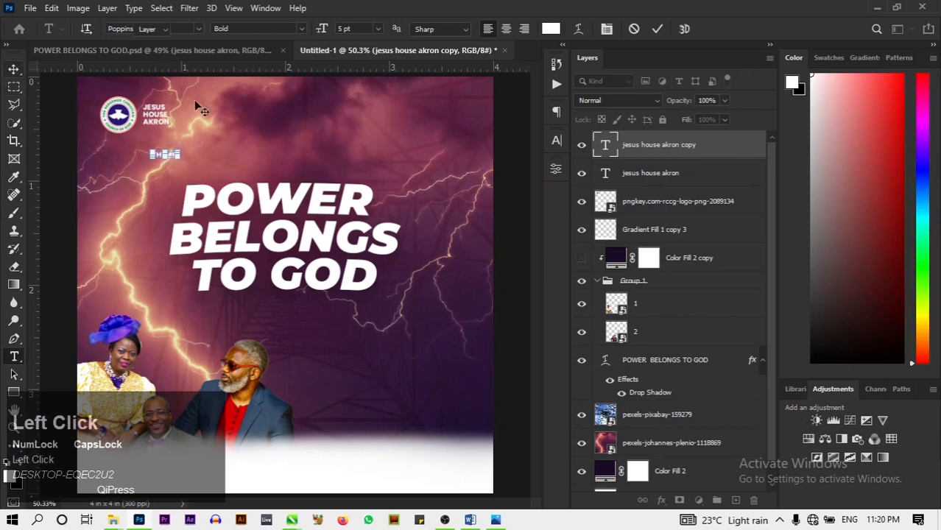
left_click_drag(166, 155, 176, 182)
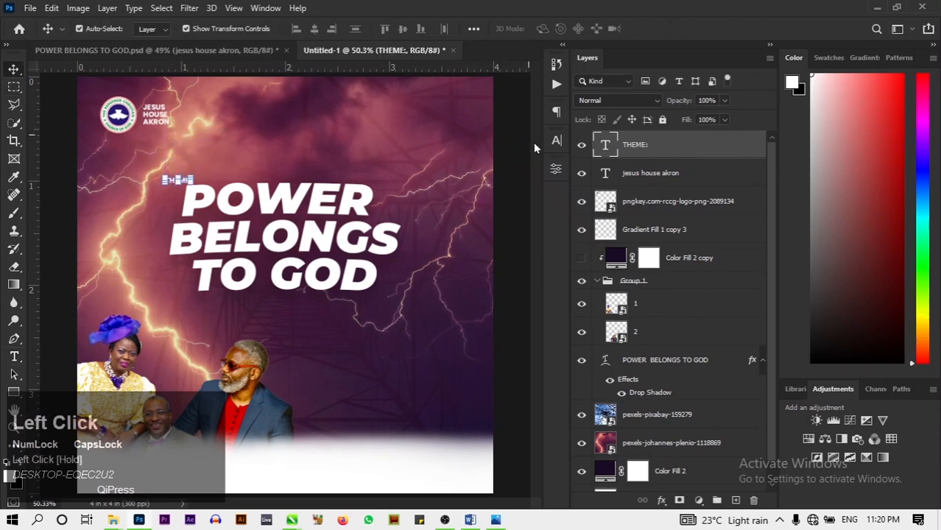
left_click(531, 181)
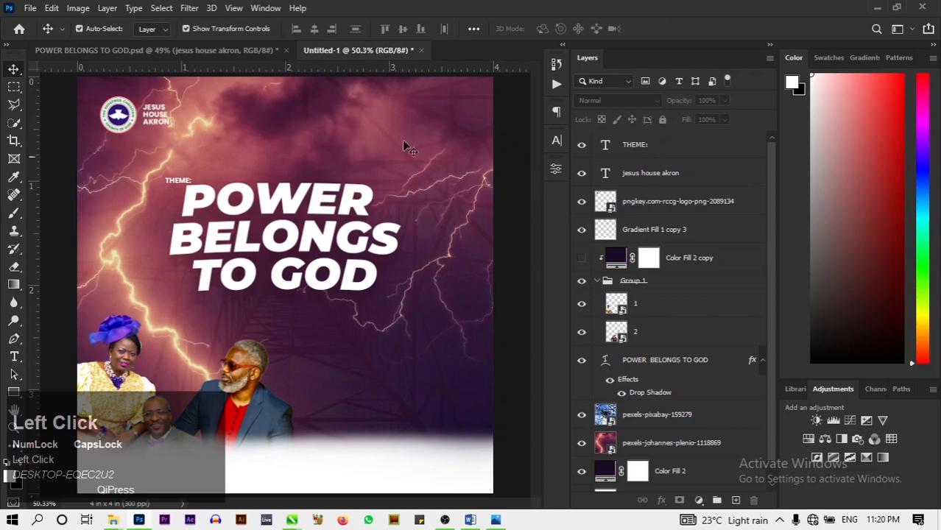
Switch to the FREE TYPING.docx Word document and copy the venue address after the "Address:" label
left_click(470, 521)
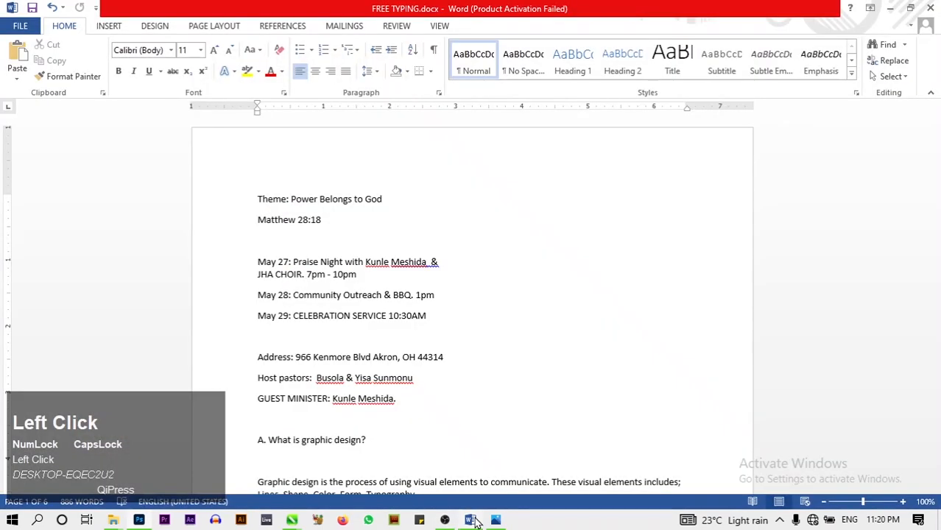
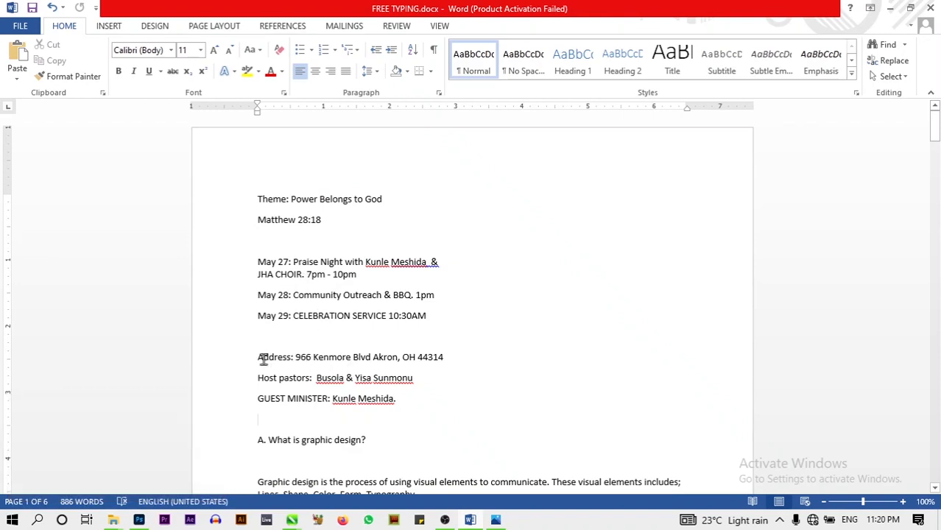
left_click_drag(295, 358, 437, 369)
right_click(437, 368)
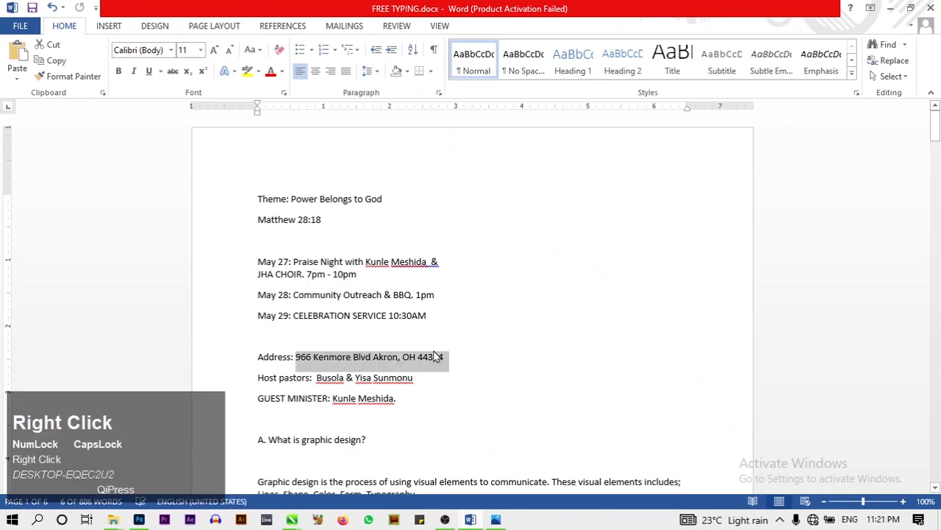
right_click(434, 360)
left_click(302, 359)
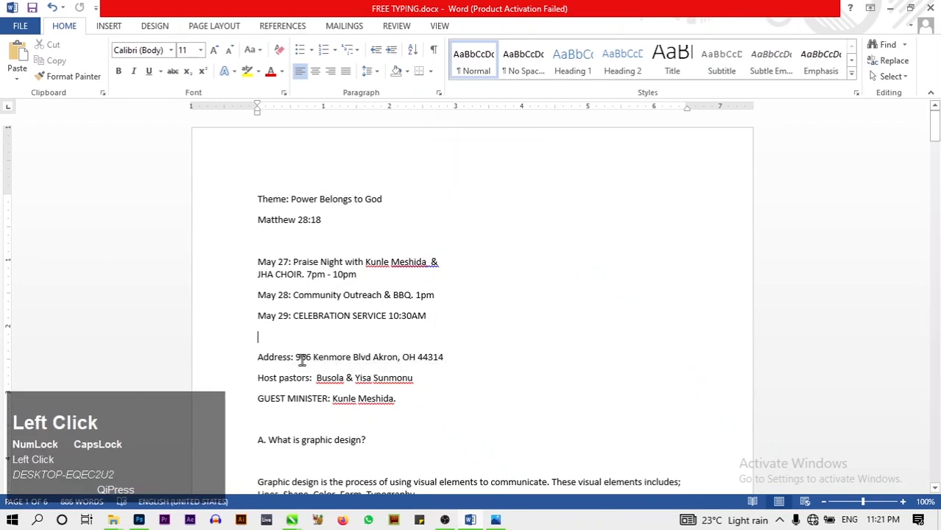
left_click_drag(310, 360, 444, 359)
right_click(422, 360)
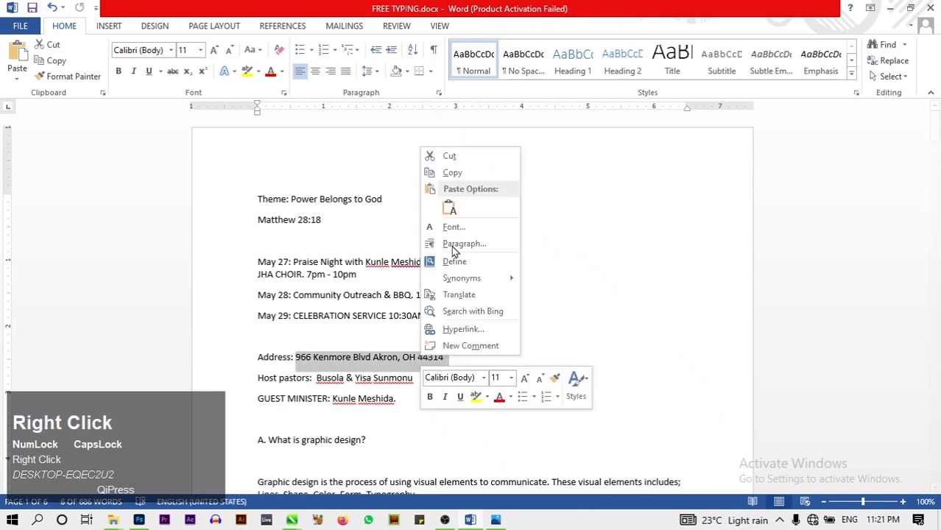
left_click(451, 173)
Return to Photoshop and paste the venue address as a new text line below the heading, beside the portraits
left_click(139, 520)
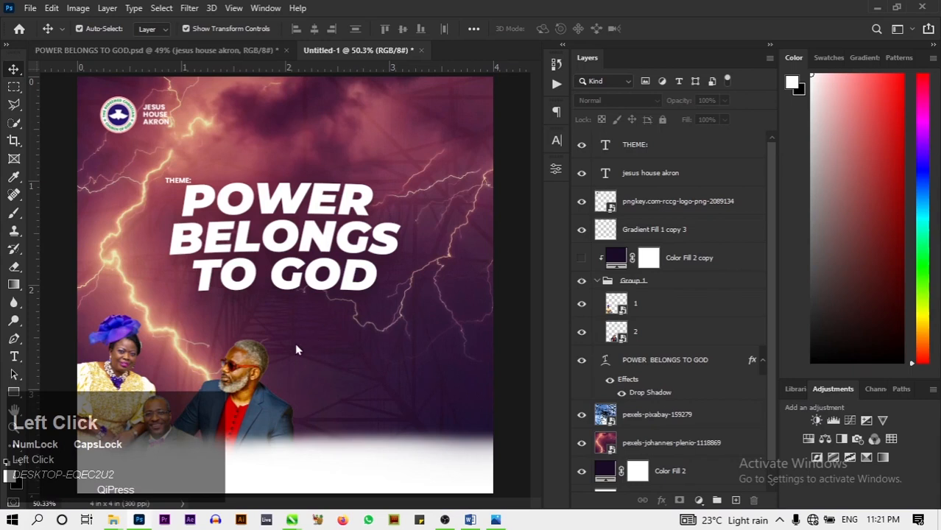
left_click(331, 348)
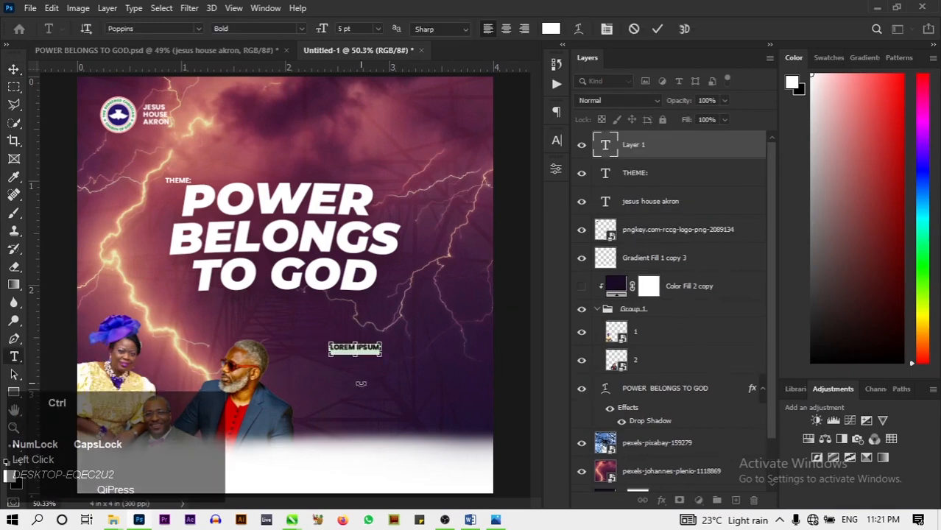
key("ctrl+v")
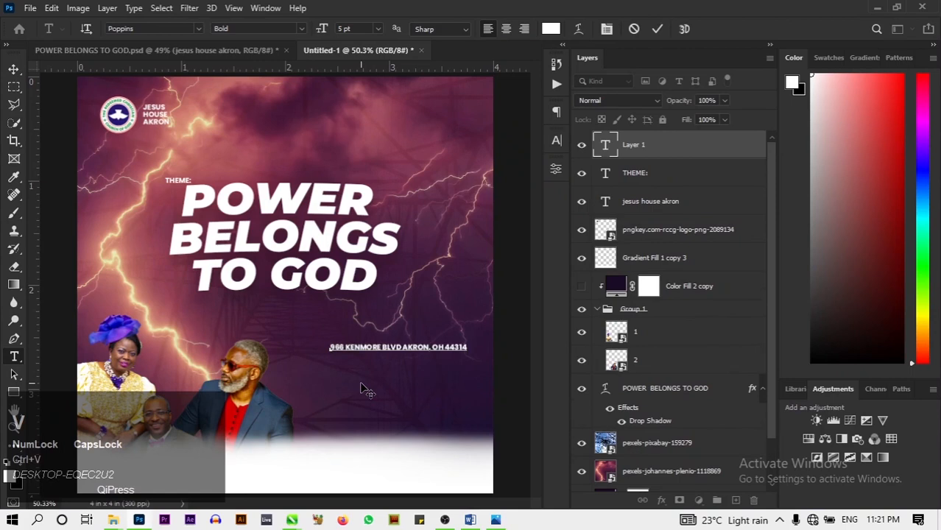
Commit the venue address text and duplicate it, spacing the two lines one above the other beside the portraits with transform controls hidden
left_click(658, 29)
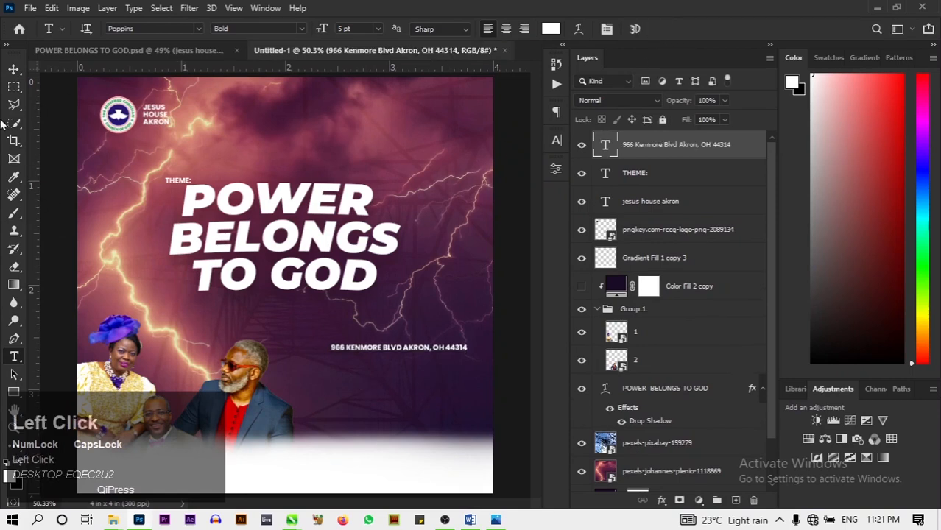
left_click(13, 69)
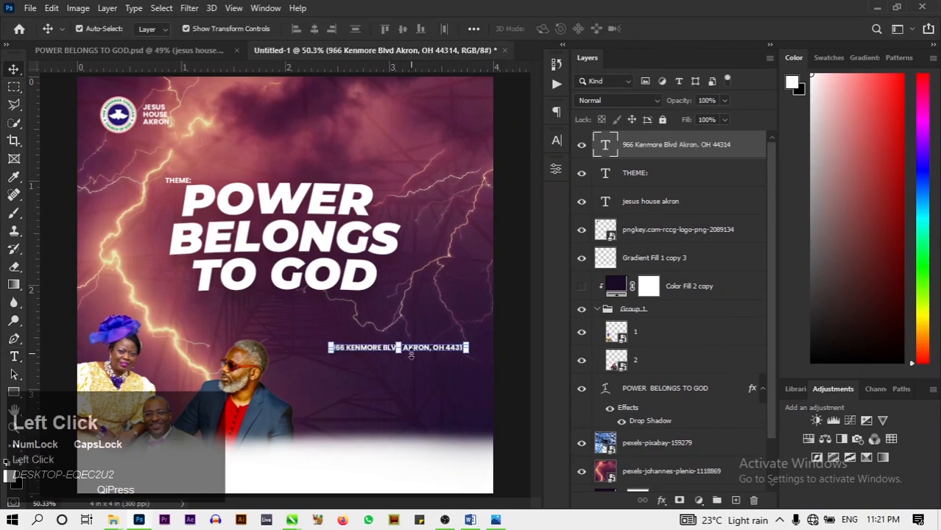
mouse_move(409, 352)
left_mouse_down()
mouse_move(420, 378)
mouse_move(419, 348)
left_mouse_up()
key("ctrl+h")
key("ctrl+j")
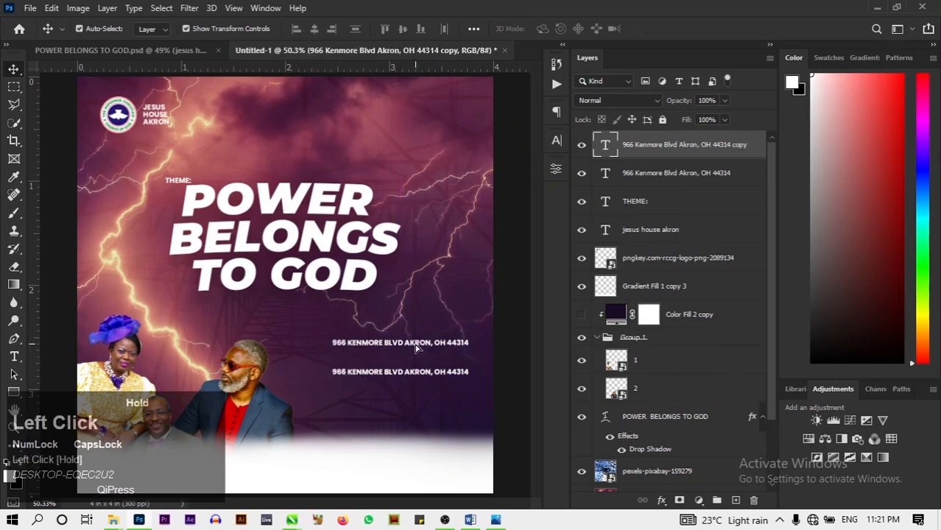
Switch to the FREE TYPING.docx Word document, copy the May 27 Praise Night details through "7pm - 10pm", and return to Photoshop
left_click(471, 518)
left_click(294, 262)
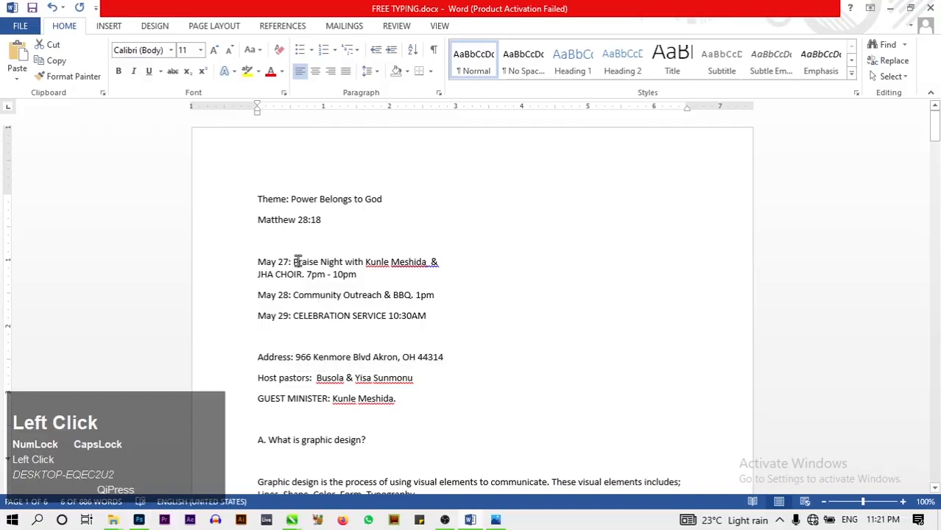
left_click_drag(295, 262, 357, 273)
right_click(358, 274)
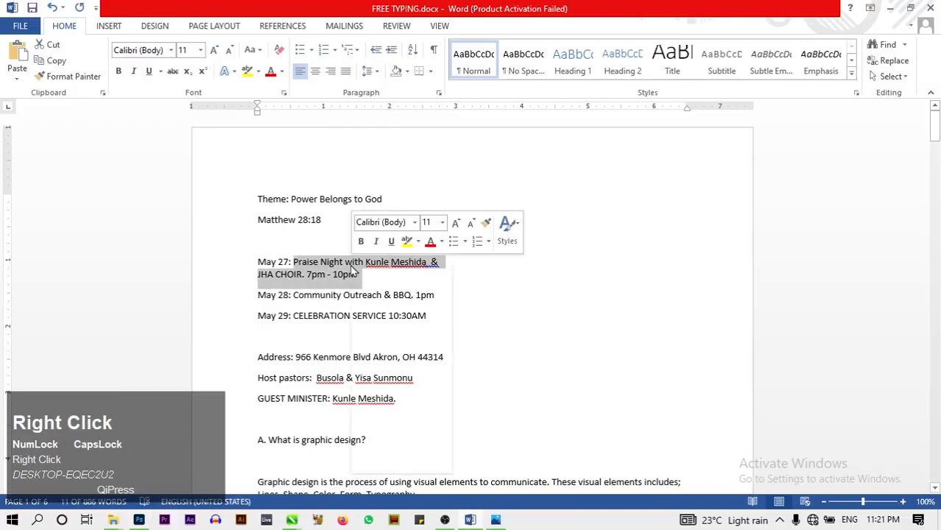
left_click(372, 291)
left_click(133, 521)
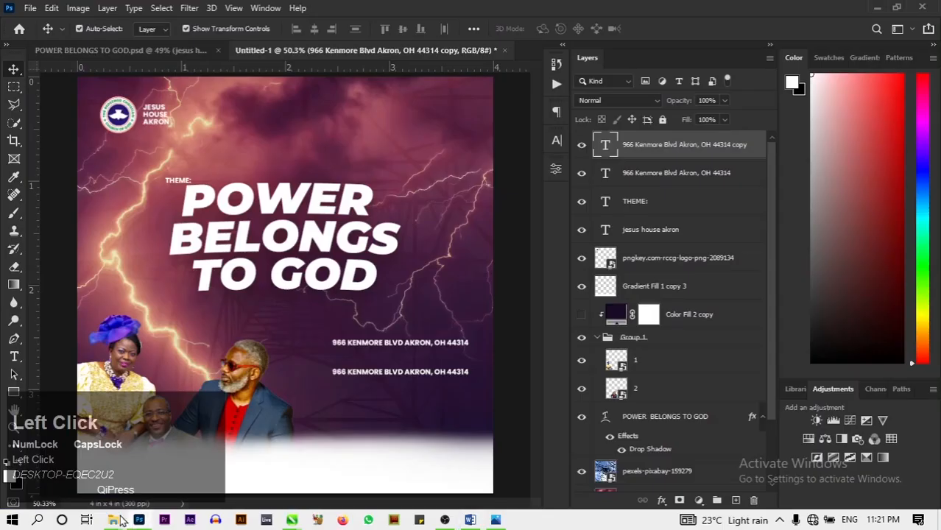
Replace the upper copy of the address text with the copied Praise Night line and shift it up and toward the flyer's centre
left_click(13, 357)
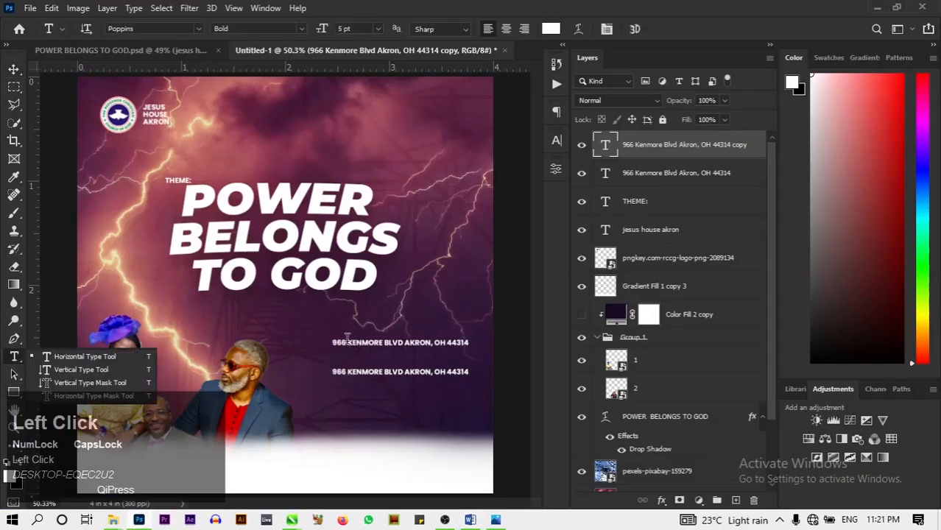
left_click(349, 344)
key("ctrl+a")
key("BackSpace")
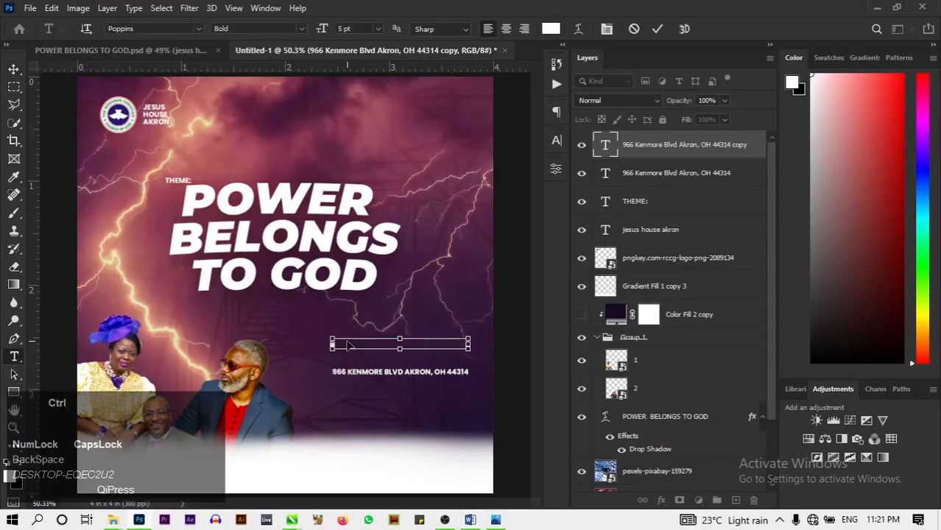
key("ctrl+v")
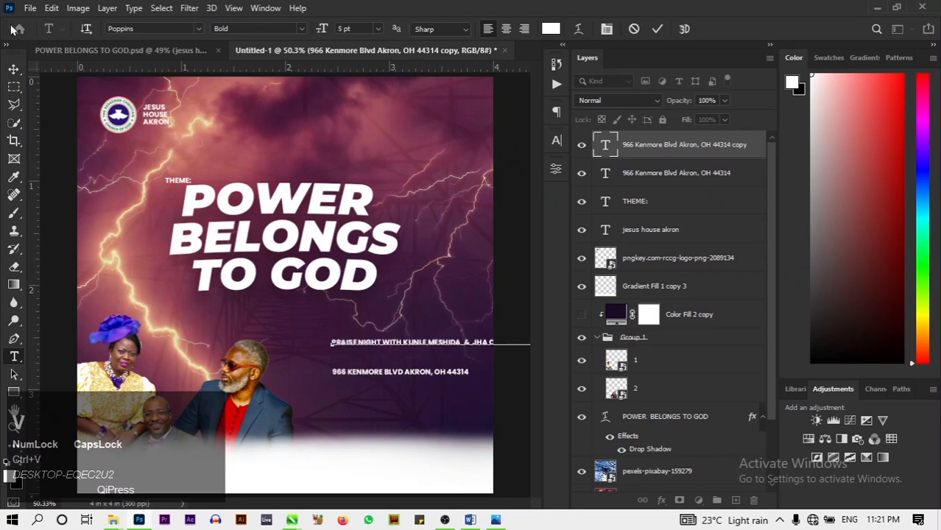
left_click(14, 68)
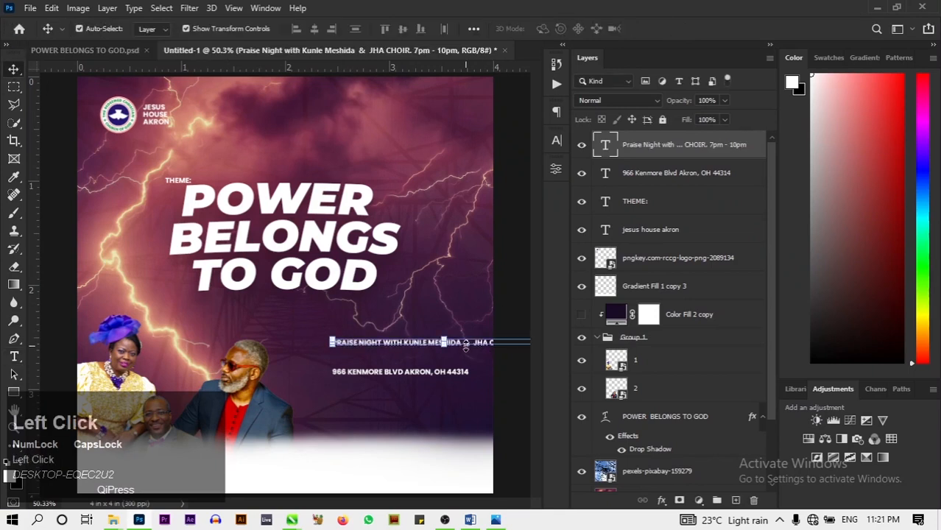
left_click_drag(477, 345, 447, 339)
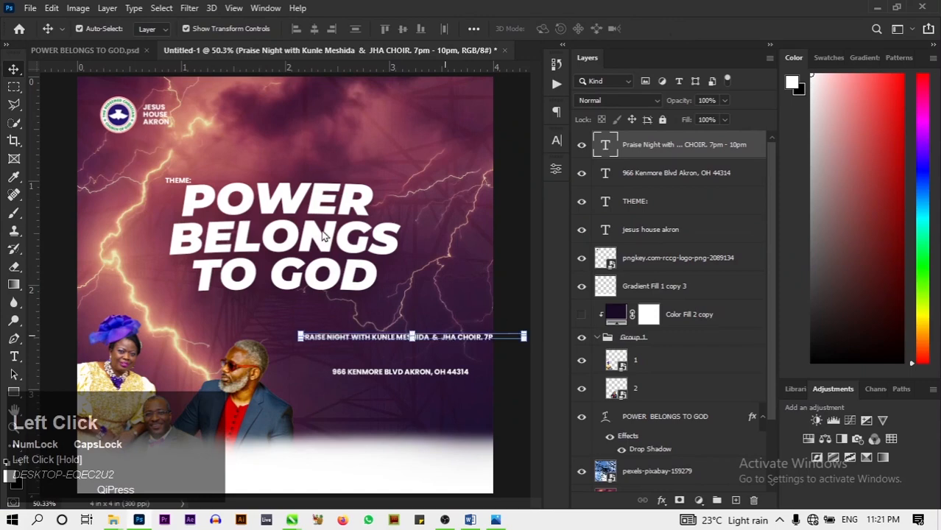
Check the layout in the finished POWER BELONGS TO GOD.psd, then break the Praise Night text into two lines before "JHA CHOIR"
left_click(125, 56)
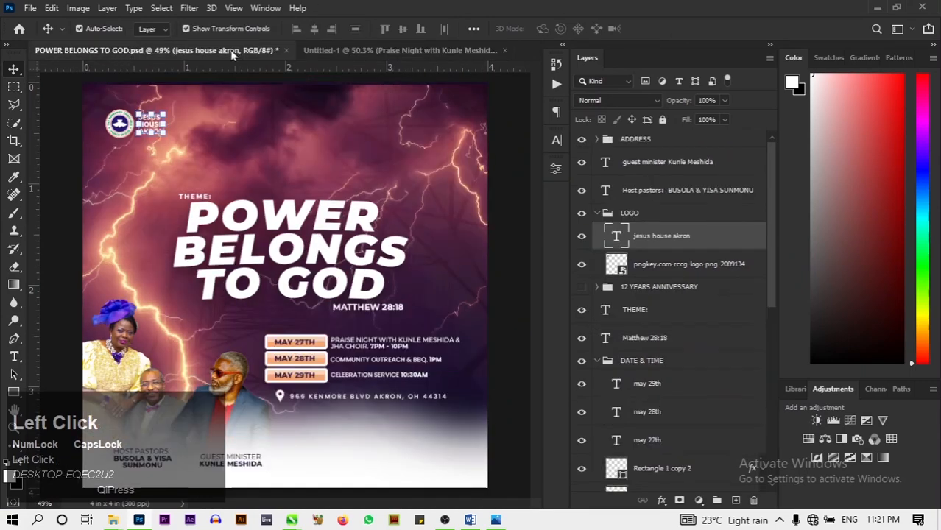
left_click(354, 50)
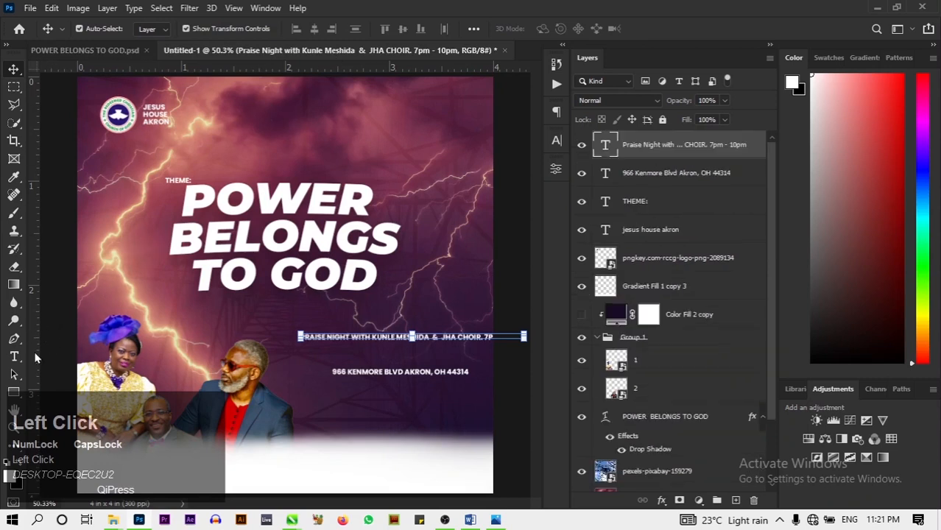
left_click(14, 355)
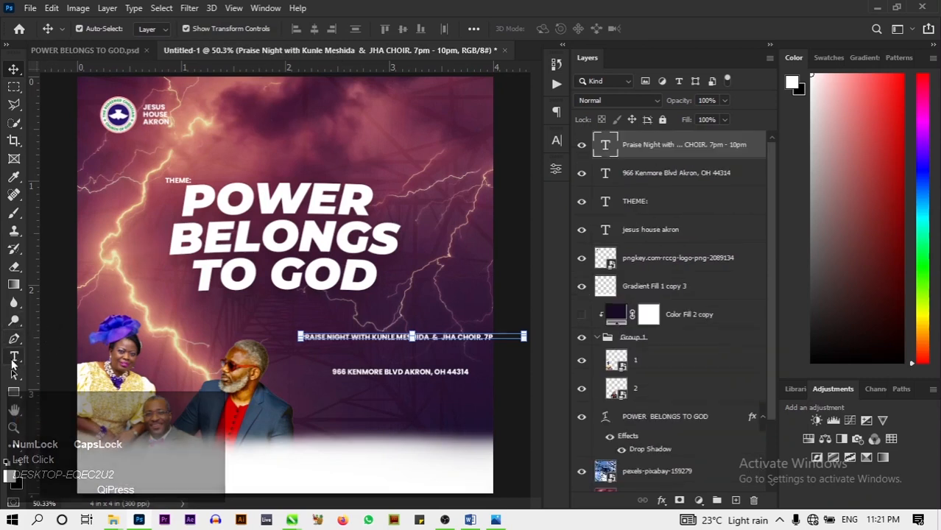
left_click(444, 337)
key("Return")
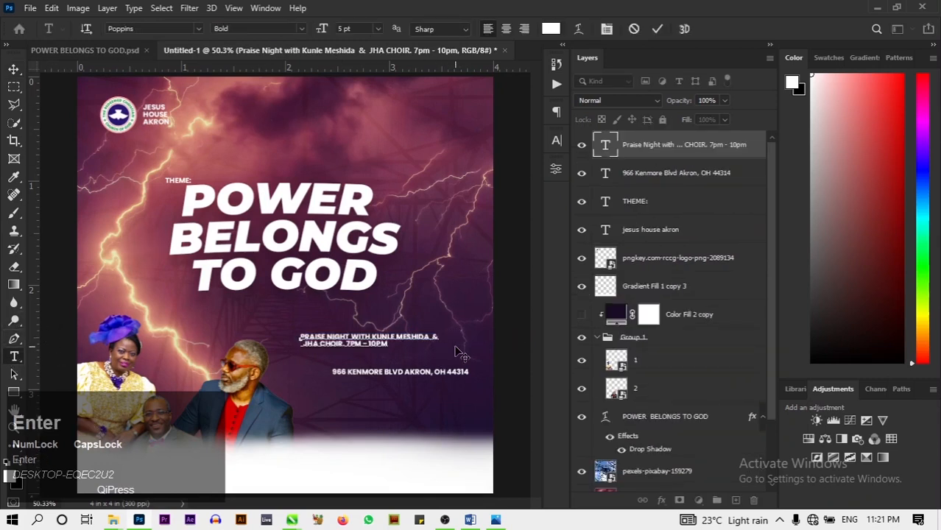
key("BackSpace")
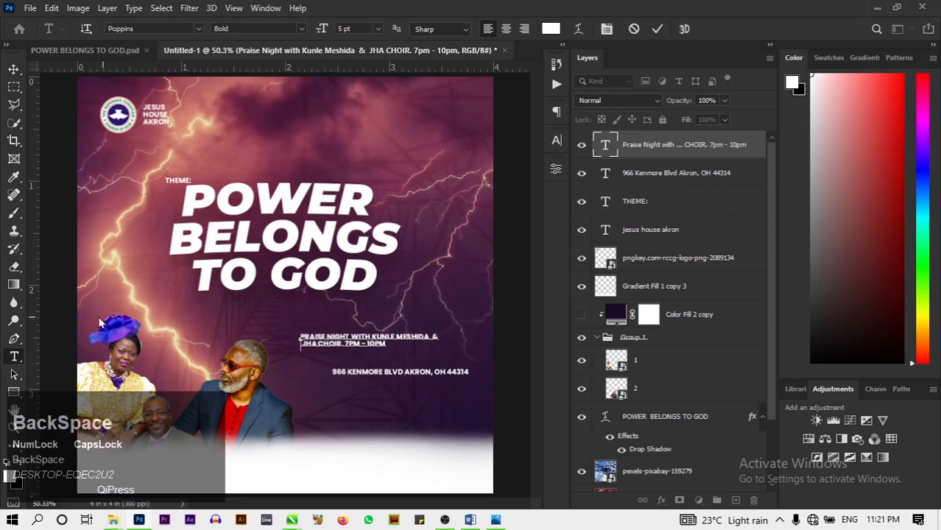
Move the two-line Praise Night text right so it sits above the address line
left_click(13, 69)
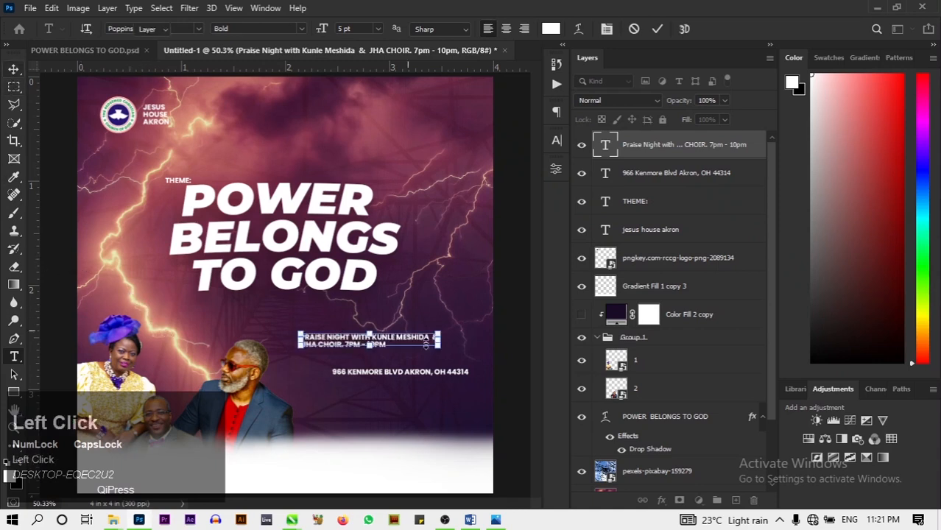
left_click(390, 332)
left_click_drag(384, 343, 425, 340)
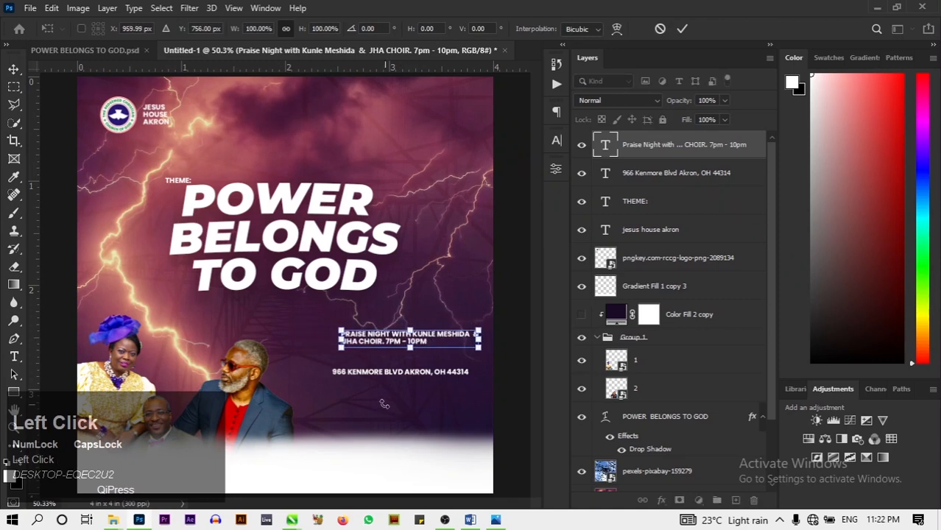
left_click(682, 28)
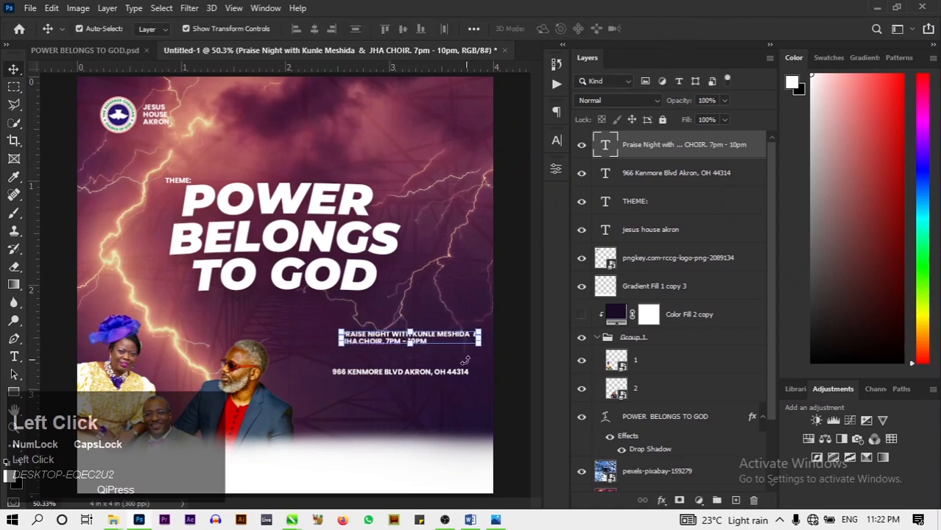
Lower the address line to leave more space beneath the Praise Night text, and turn off Show Transform Controls
left_click_drag(464, 372, 465, 398)
left_click(441, 337)
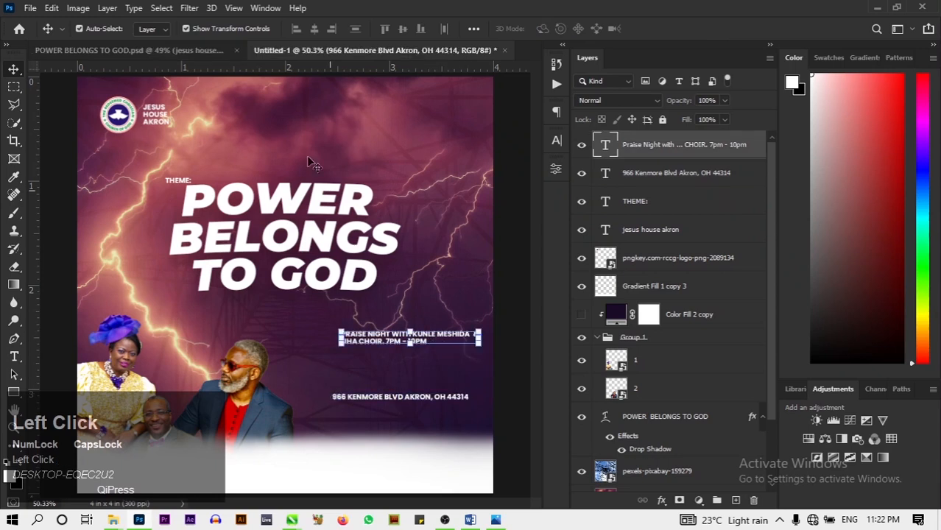
left_click(187, 28)
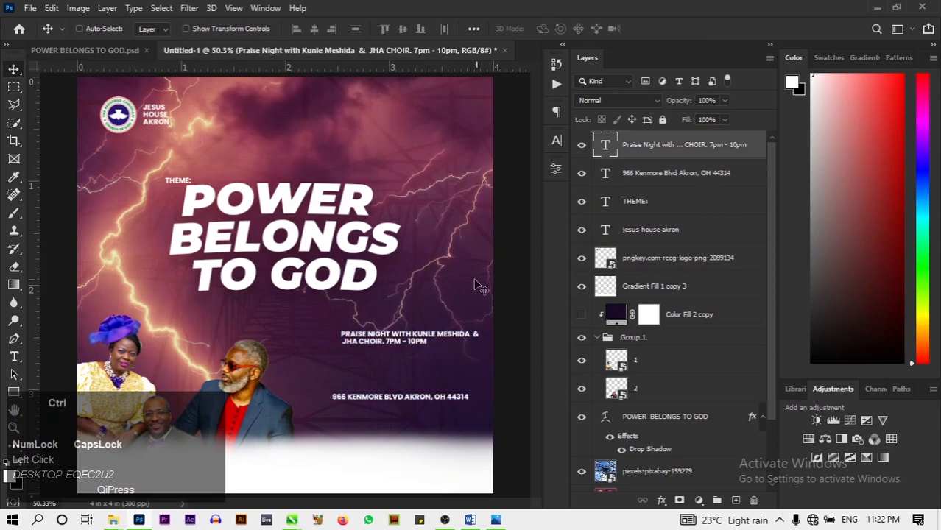
Duplicate the Praise Night text layer and place the copy directly beneath the original, above the address
left_click(411, 341)
left_click(412, 343)
key("ctrl")
key("ctrl+j")
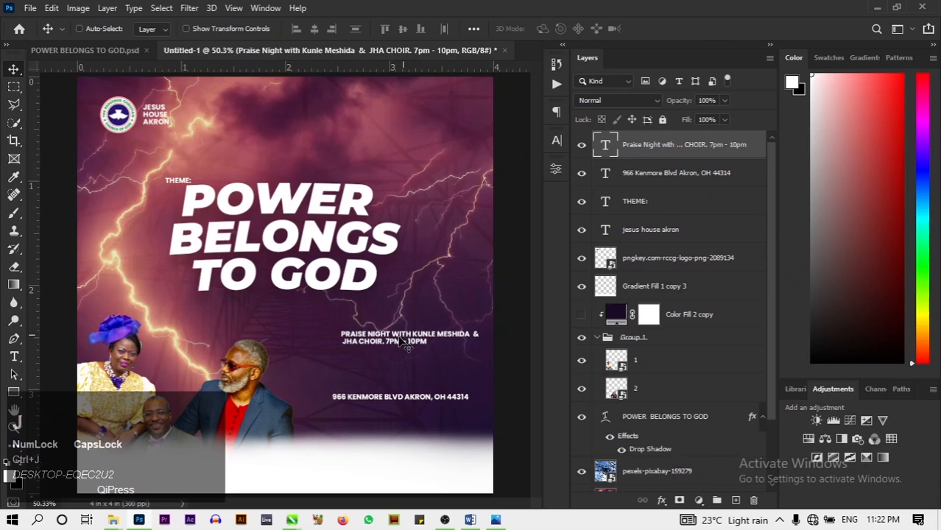
key("ctrl+k")
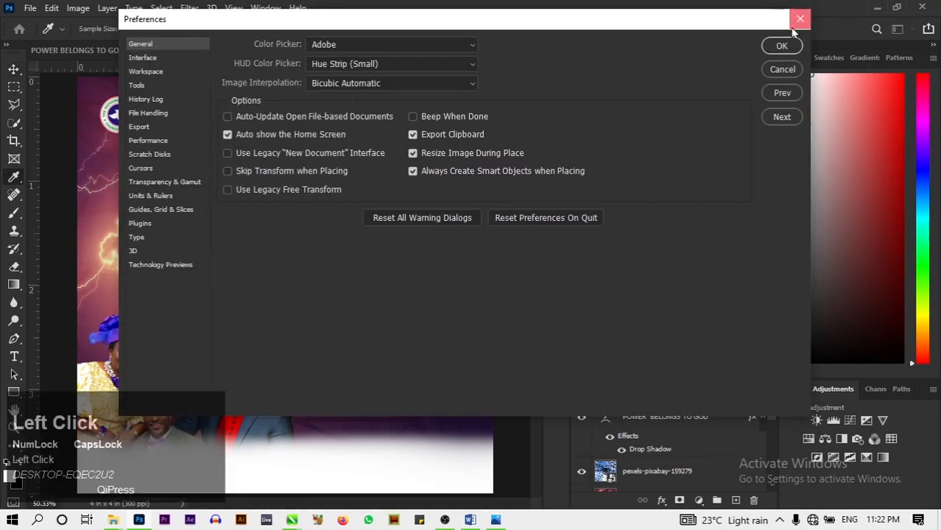
left_click(796, 24)
key("ctrl+j")
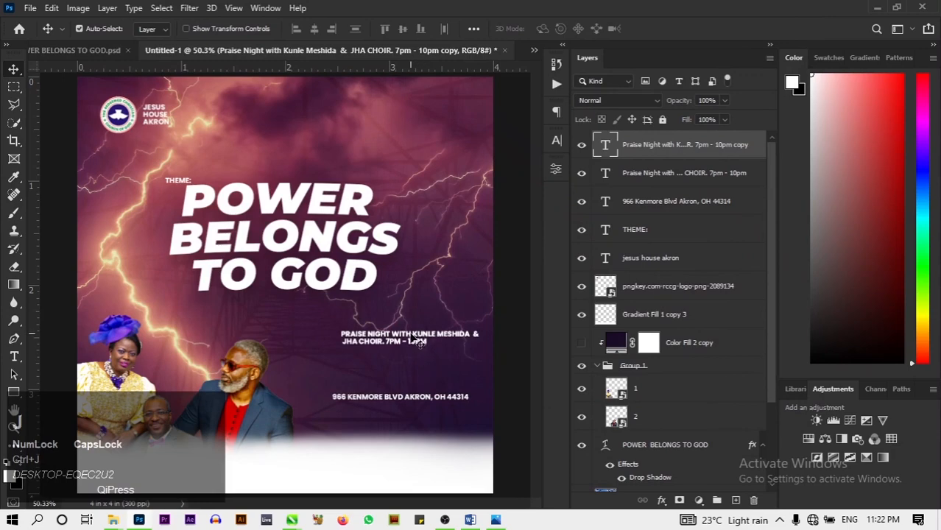
left_click_drag(413, 335, 413, 362)
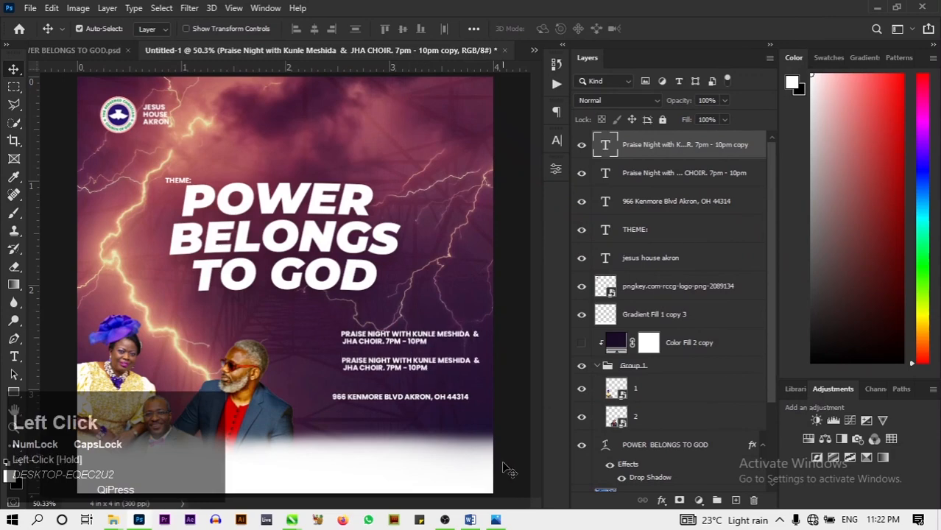
Copy "Community Outreach & BBQ. 1pm" from the May 28 line of the Word document and return to Photoshop
left_click(472, 520)
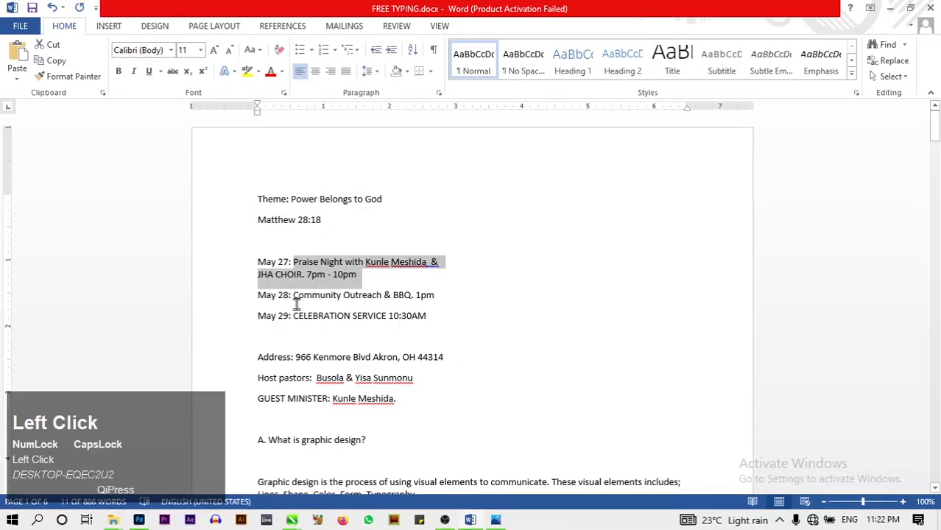
left_click_drag(293, 296, 443, 298)
right_click(361, 304)
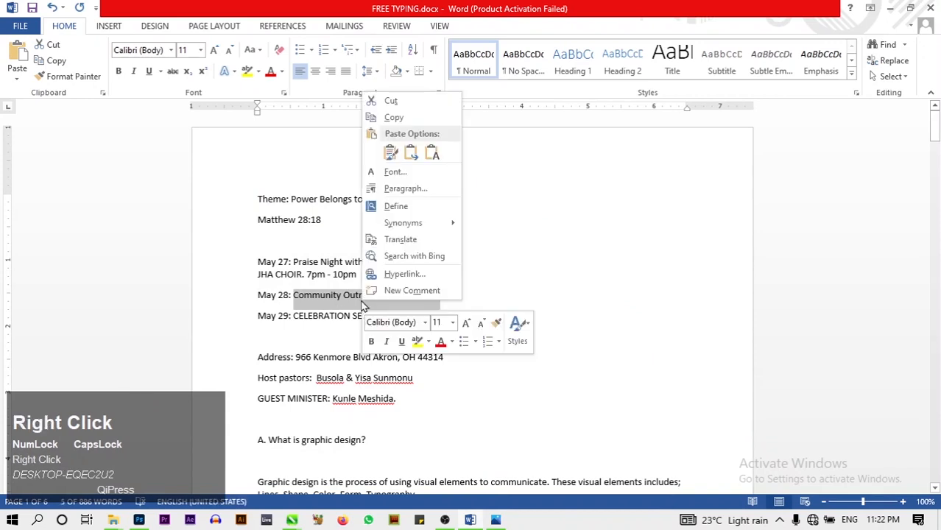
left_click(379, 118)
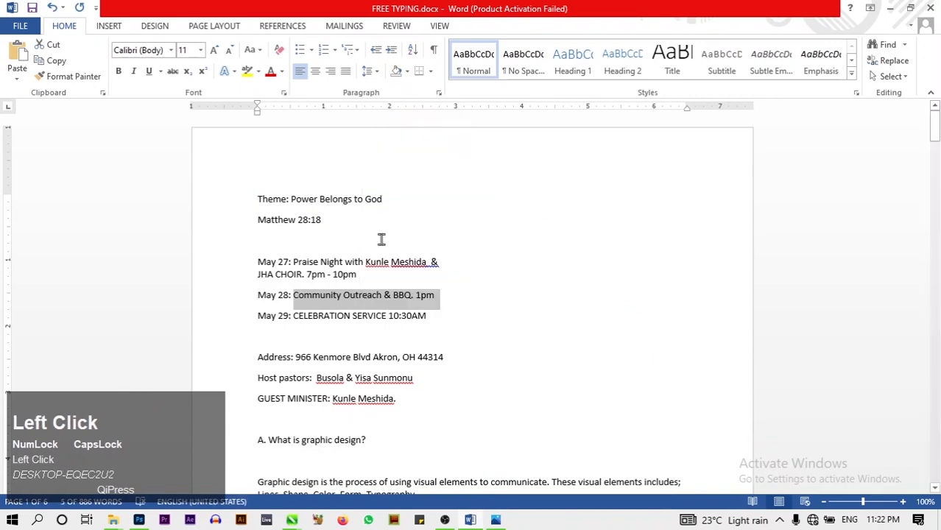
left_click(138, 521)
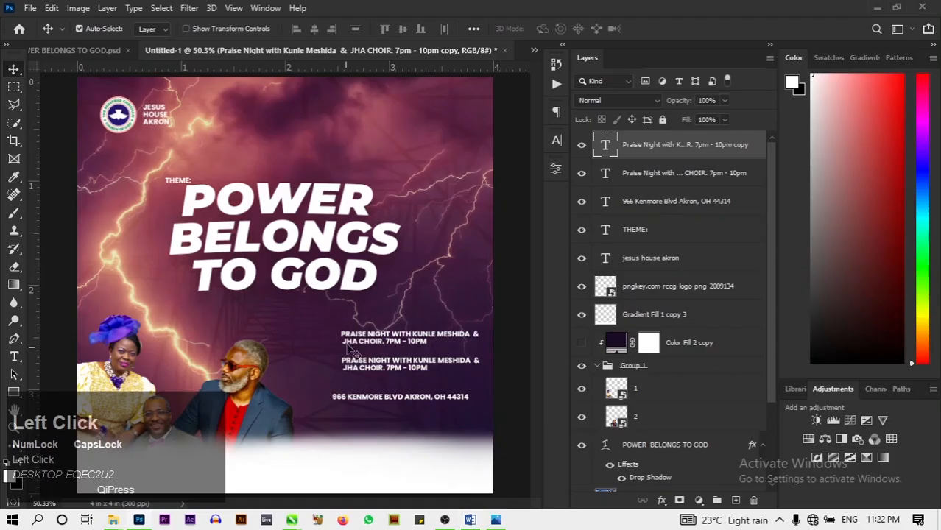
Replace the text of the lower Praise Night copy with the copied "Community Outreach & BBQ. 1pm"
left_click(18, 365)
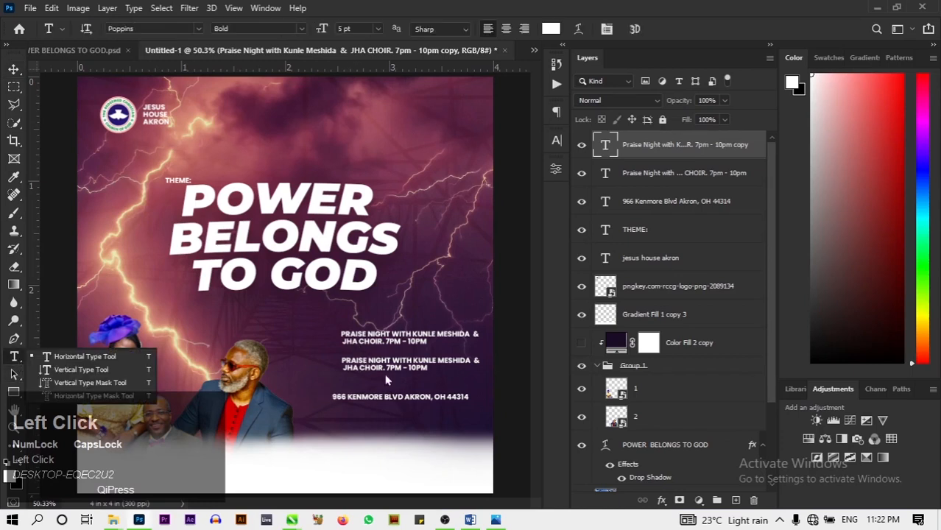
left_click(385, 366)
key("ctrl+a")
key("ctrl+v")
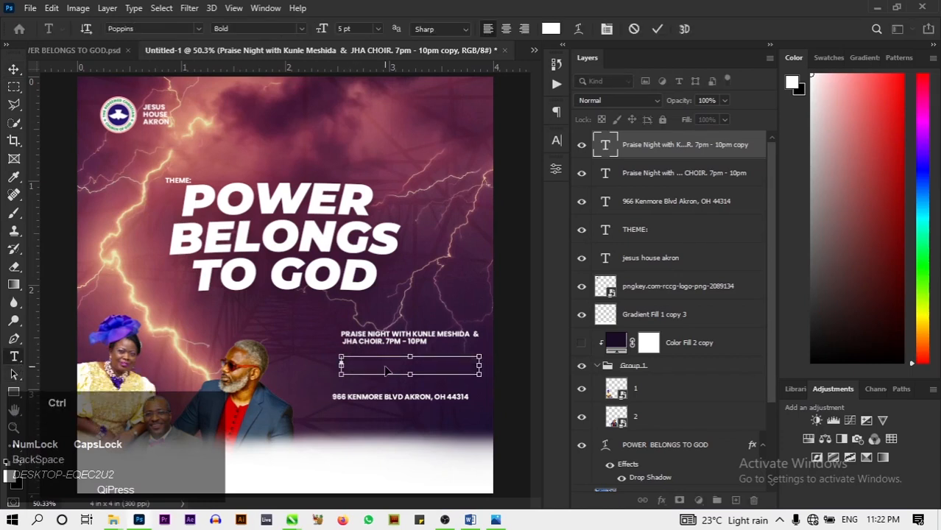
left_click(657, 27)
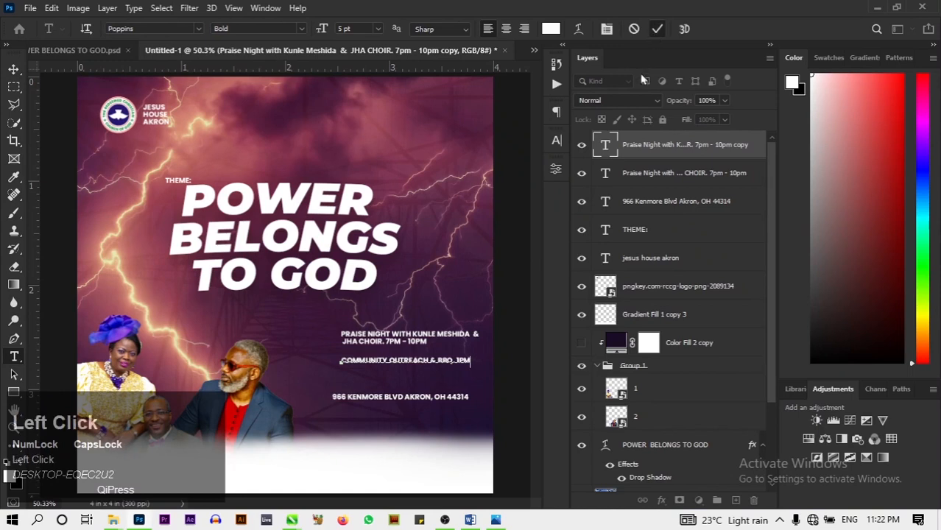
key("Caps_Lock")
key("v")
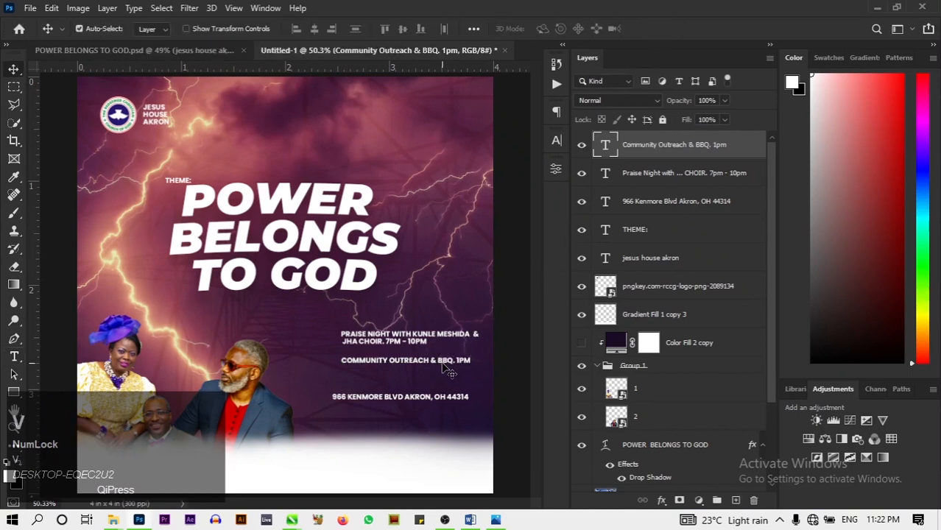
Duplicate the Community Outreach text layer and place the copy between the original and the address line
left_click(441, 370)
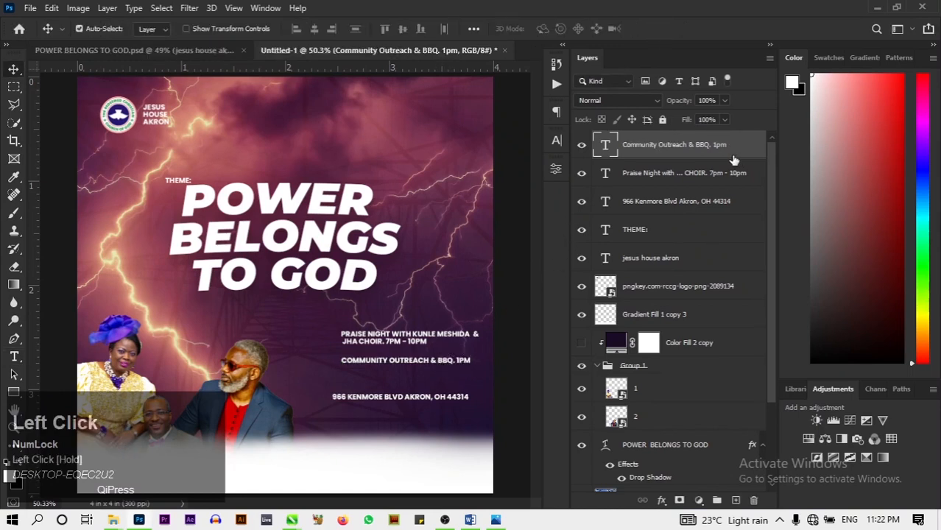
key("ctrl")
left_click_drag(725, 154, 701, 145)
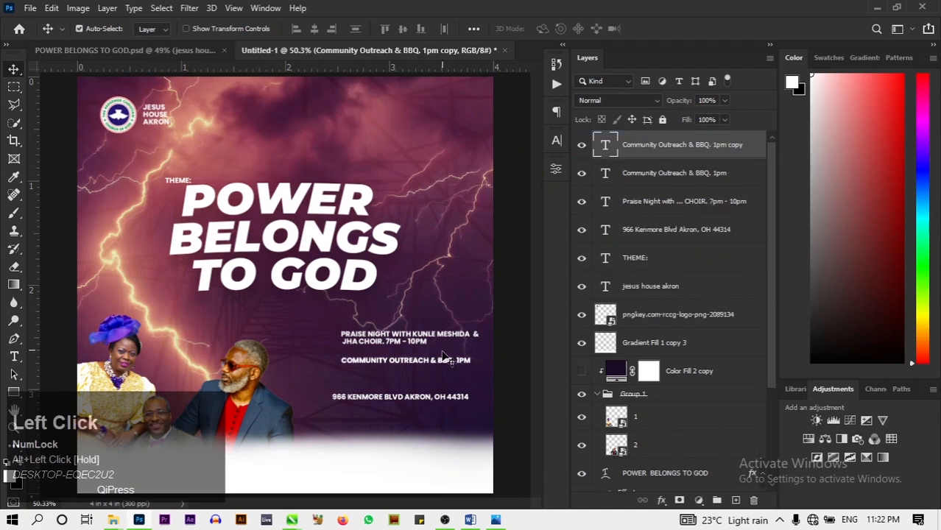
left_click_drag(447, 368, 449, 389)
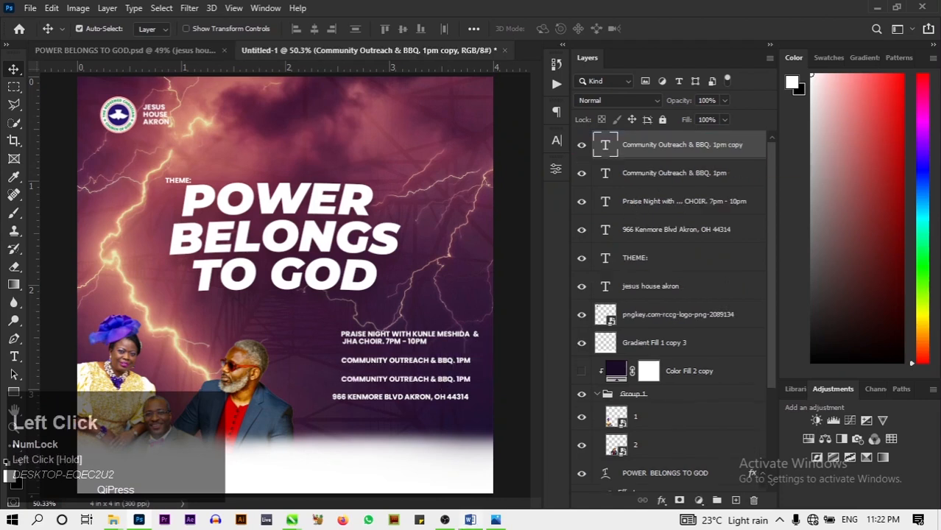
Copy "CELEBRATION SERVICE 10:30AM" from the May 29 line of the Word document and return to Photoshop
left_click(470, 519)
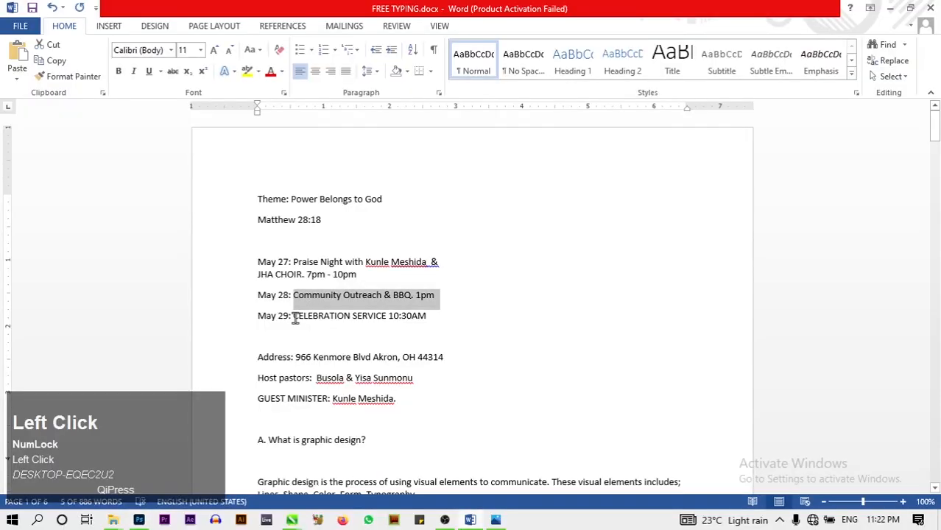
left_click_drag(295, 318, 434, 316)
right_click(397, 318)
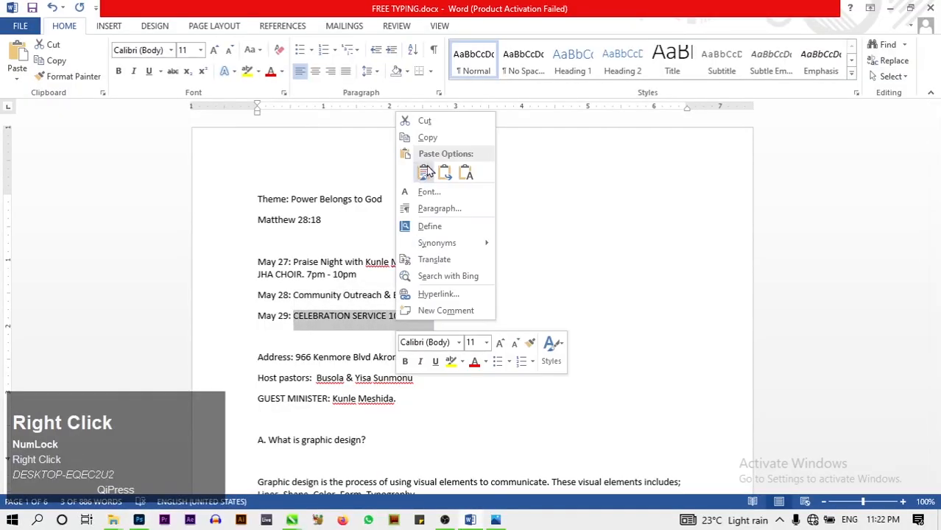
left_click(427, 137)
left_click(138, 519)
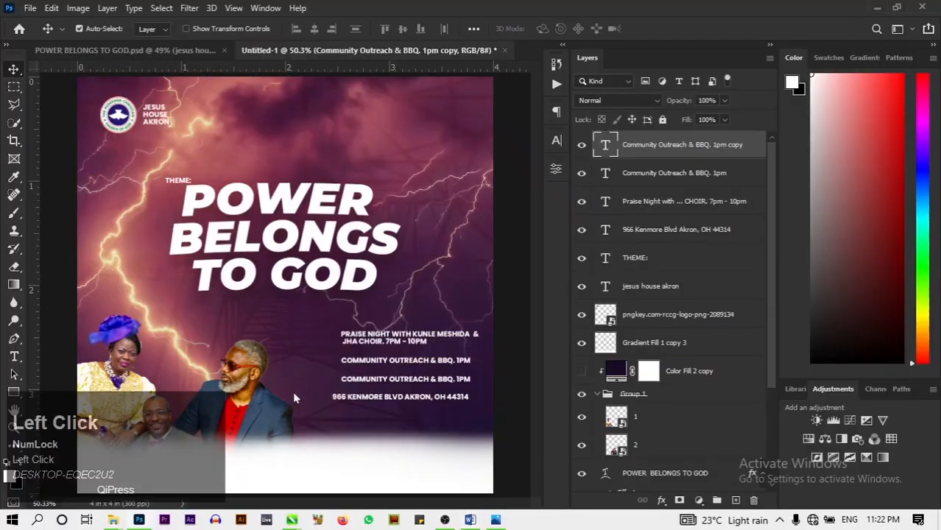
Replace the text of the lower Community Outreach copy with the copied "CELEBRATION SERVICE 10:30AM"
left_click(14, 356)
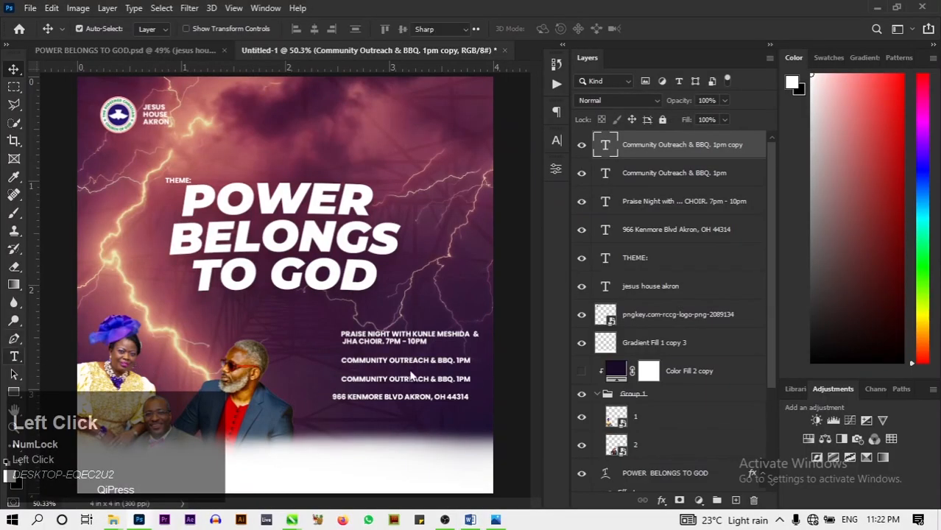
left_click(358, 380)
key("ctrl+a")
key("BackSpace")
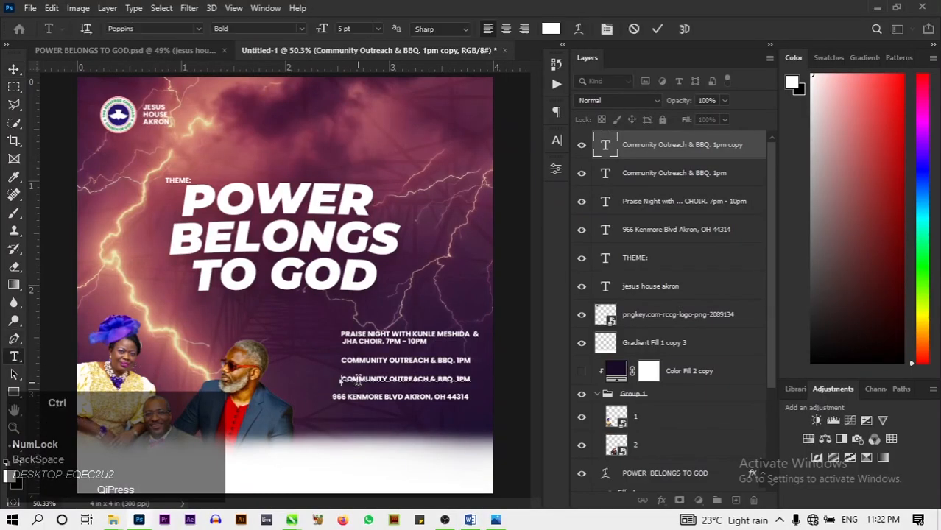
key("ctrl+v")
left_click(657, 29)
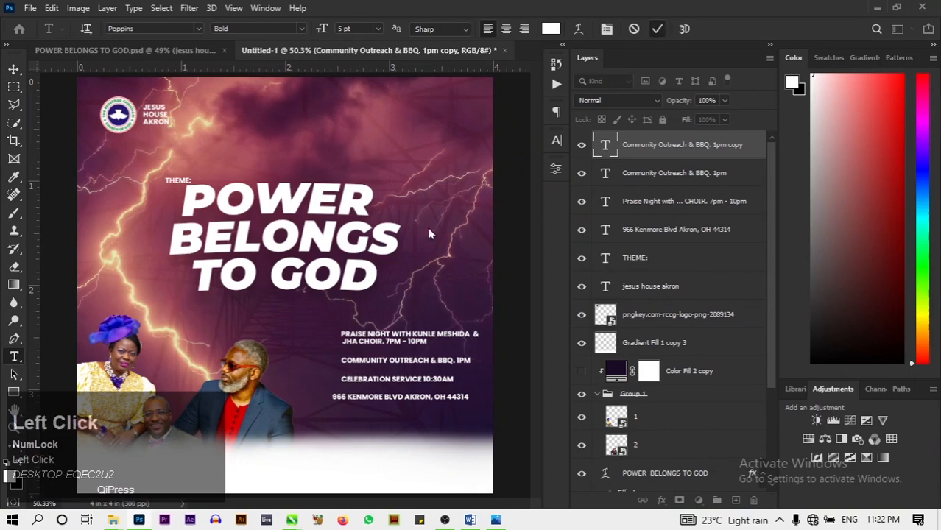
Shift the Celebration Service line slightly right and move the address line slightly down to even out the spacing
key("v")
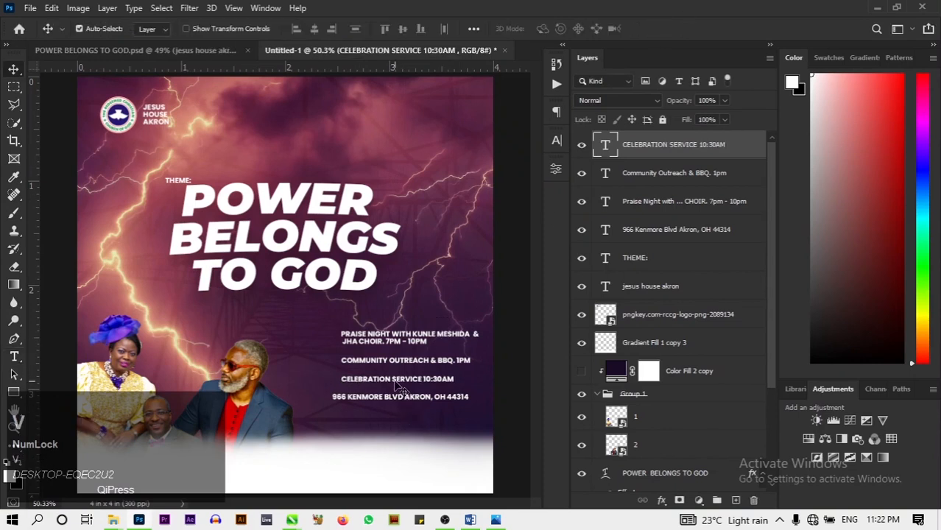
left_click_drag(394, 382, 403, 380)
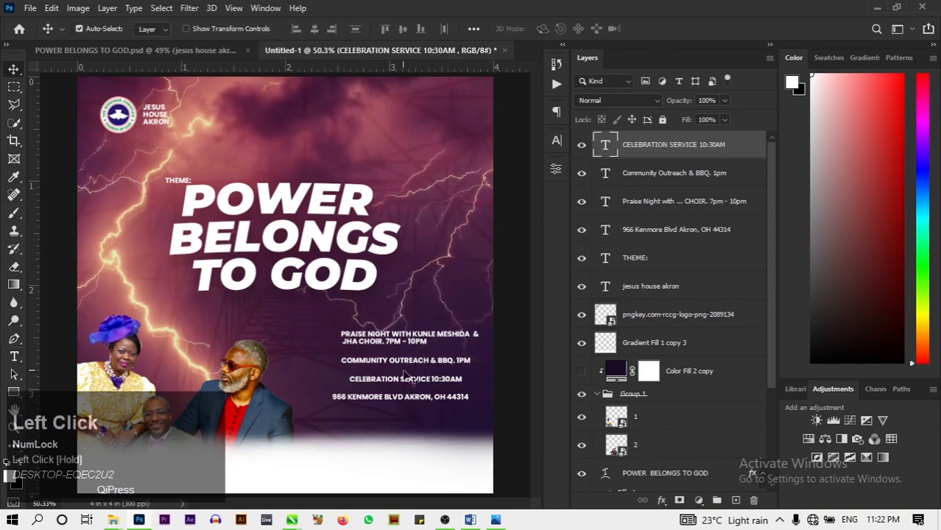
left_click_drag(375, 409, 375, 413)
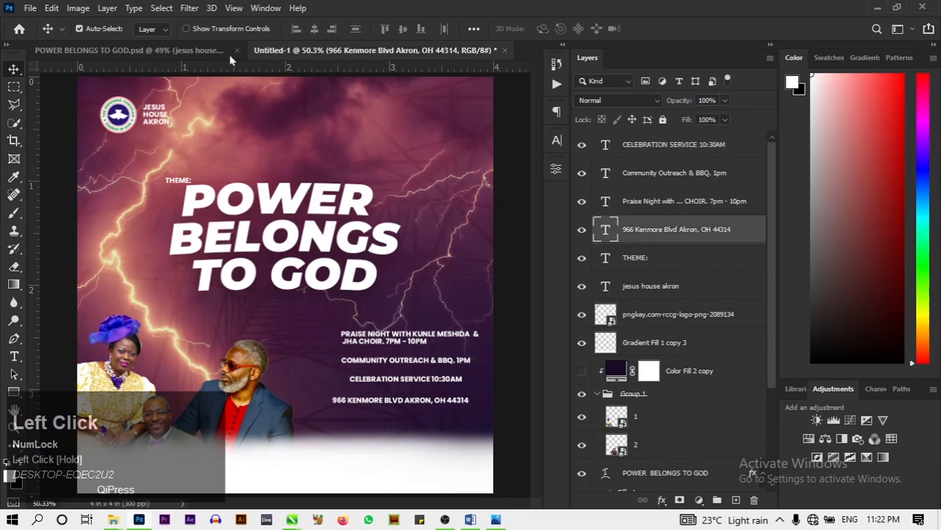
Check the finished POWER BELONGS TO GOD.psd flyer, then duplicate the Praise Night text in Untitled-1 and place the copy above the original
left_click(188, 50)
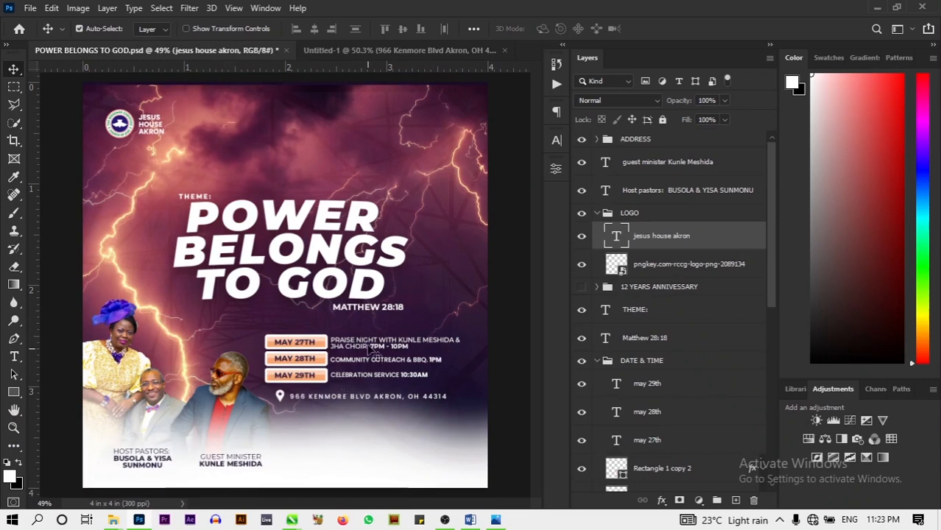
left_click(401, 53)
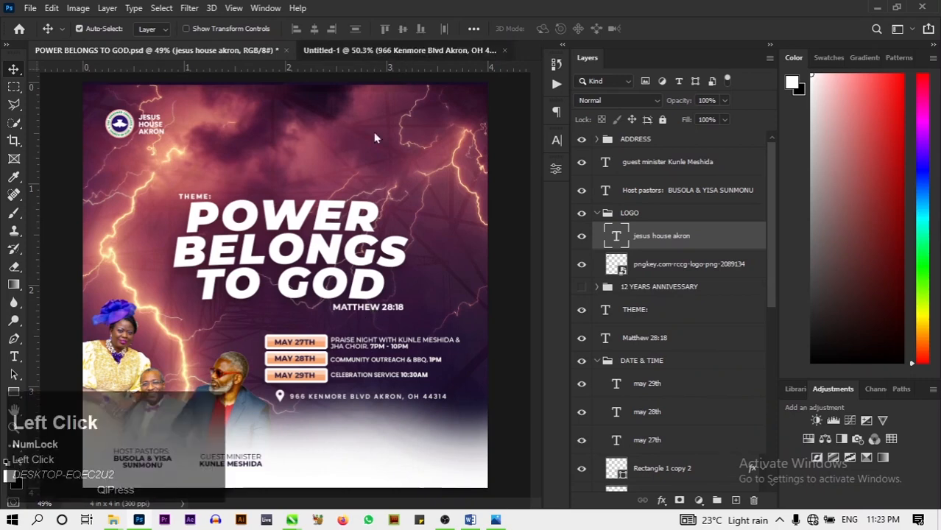
left_click(405, 341, "ctrl")
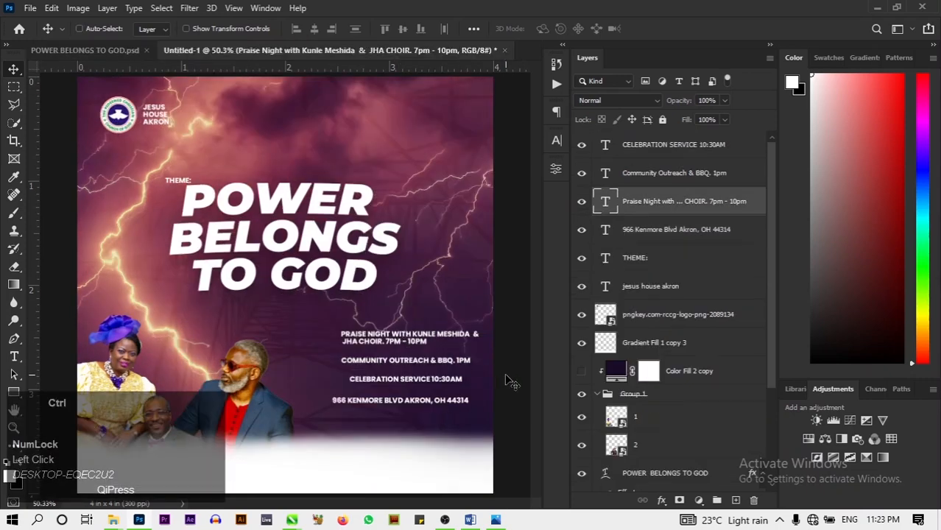
key("ctrl+j")
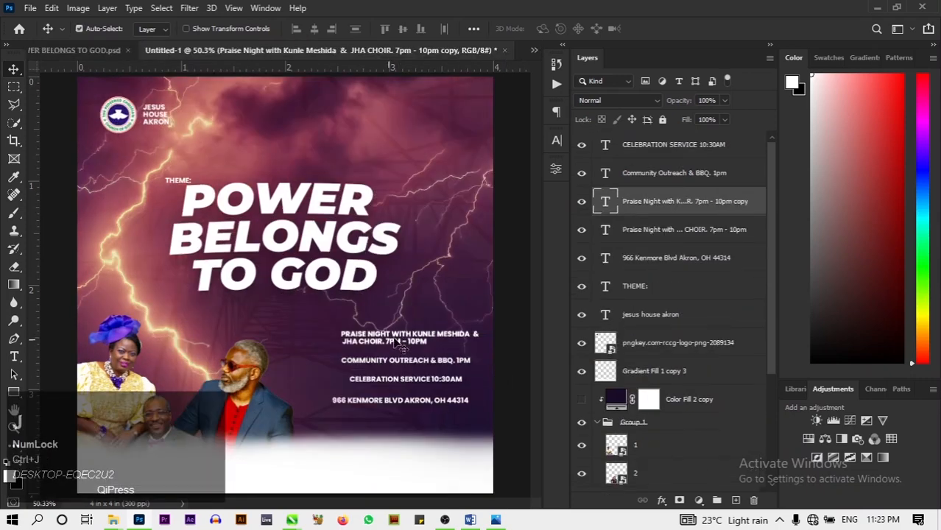
left_click_drag(403, 350, 404, 321)
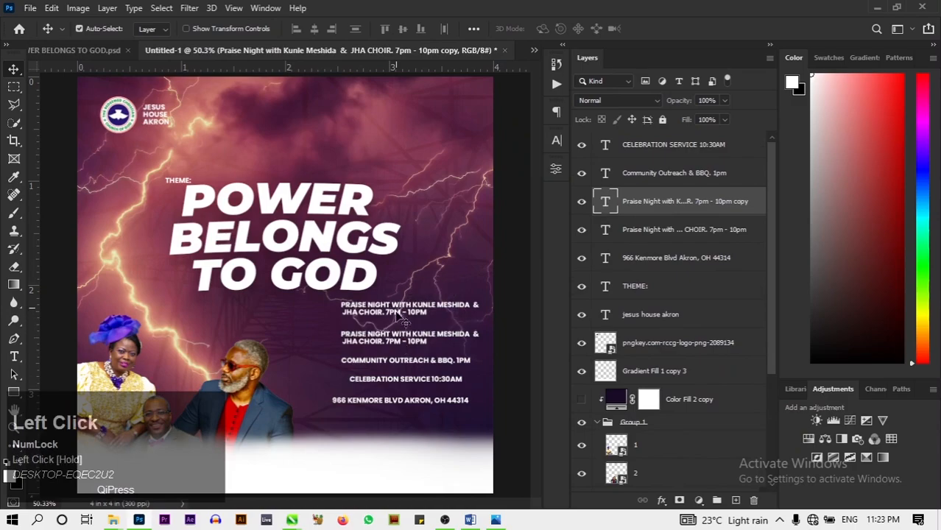
Copy "Matthew 28:18" from below the theme line of the Word document and return to Photoshop
left_click(475, 522)
left_click_drag(327, 225, 251, 219)
right_click(290, 220)
left_click(306, 245)
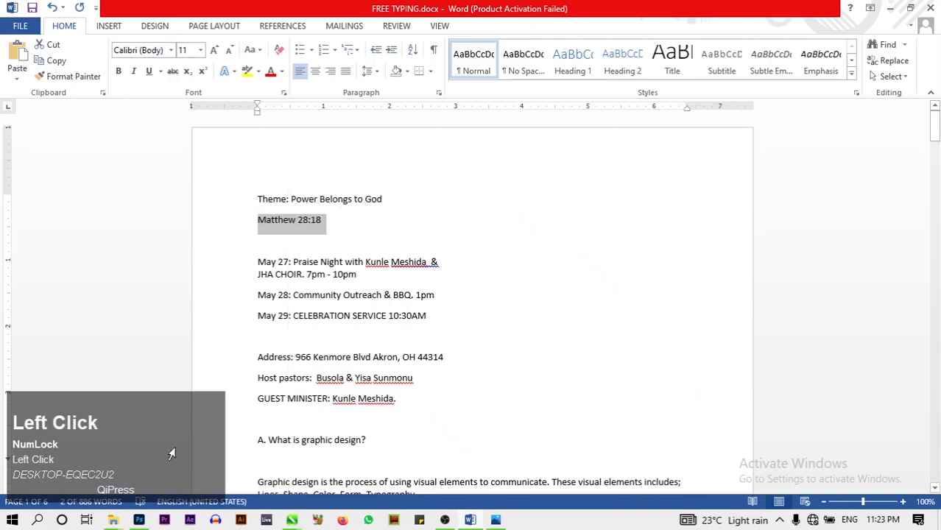
left_click(138, 519)
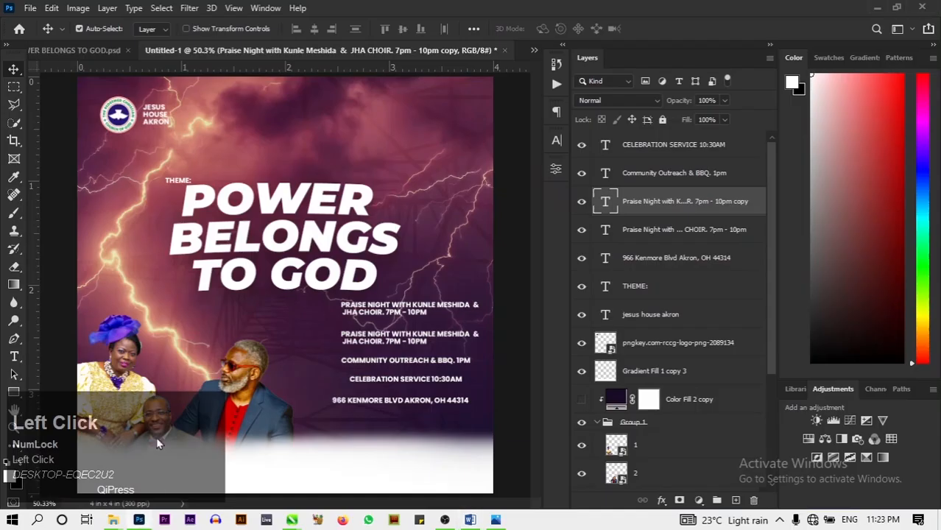
Replace the text of the upper Praise Night copy with a single copied "Matthew 28:18"
left_click(14, 356)
left_click(383, 304)
key("ctrl+a")
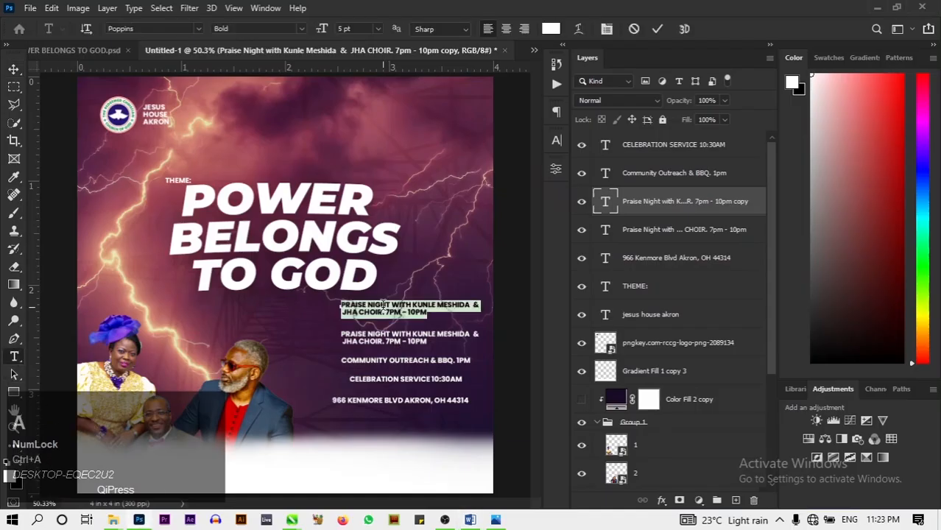
key("BackSpace")
key("ctrl+v")
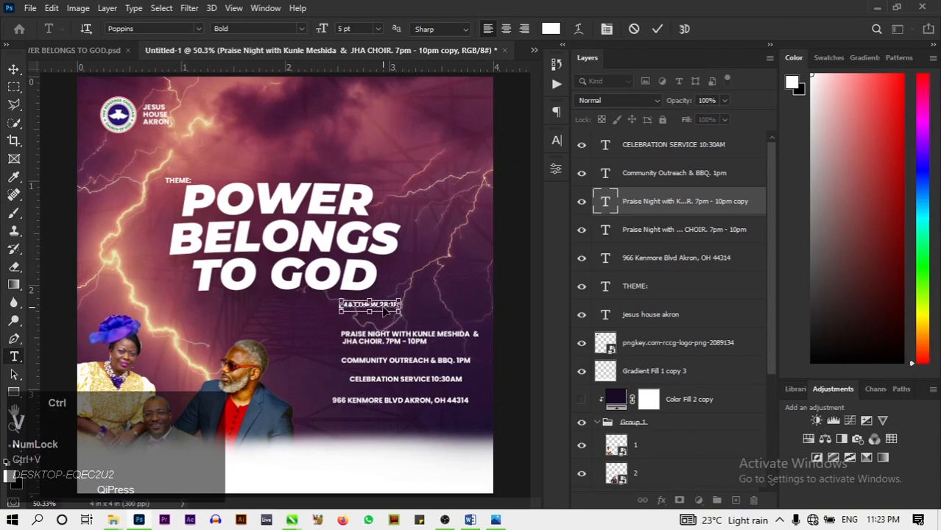
key("ctrl+v")
key("BackSpace")
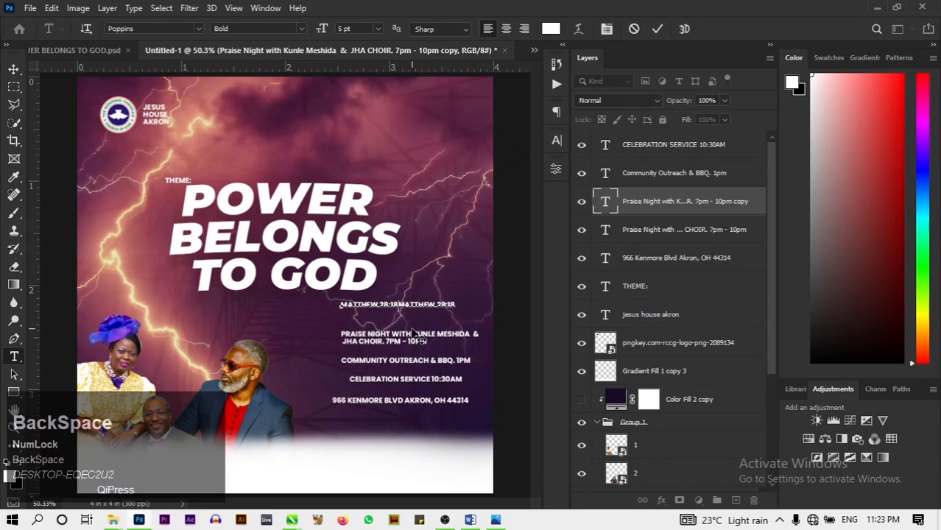
key("BackSpace")
key("BackSpace")
key("BackSpace")
key("BackSpace")
key("BackSpace")
key("BackSpace")
key("BackSpace")
key("BackSpace")
key("BackSpace")
key("BackSpace")
key("BackSpace")
key("BackSpace")
key("BackSpace")
type("8")
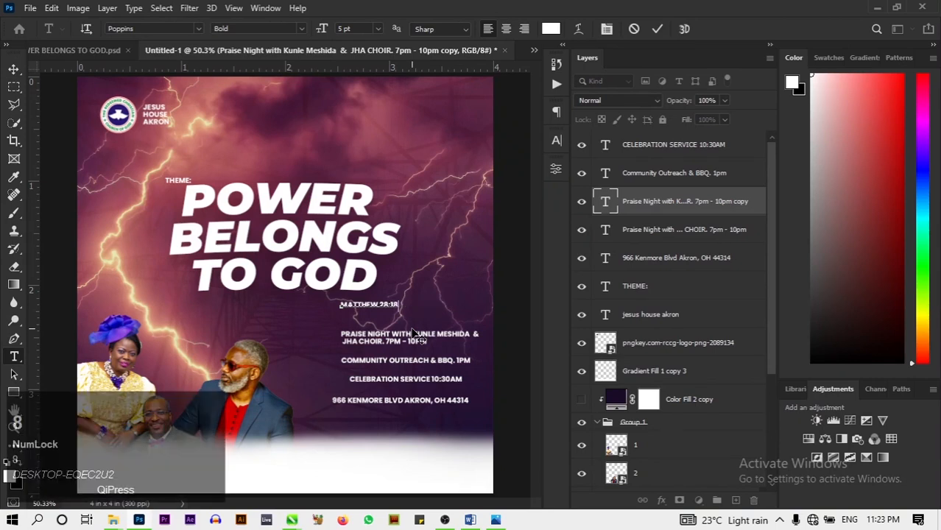
left_click(657, 29)
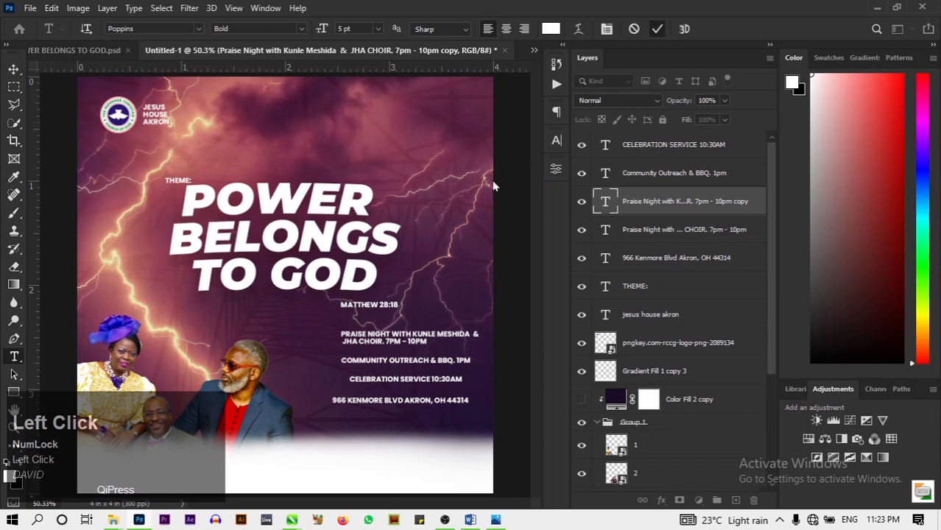
Move the Matthew 28:18 text slightly right, beneath the end of the "TO GOD" title line
left_click(13, 71)
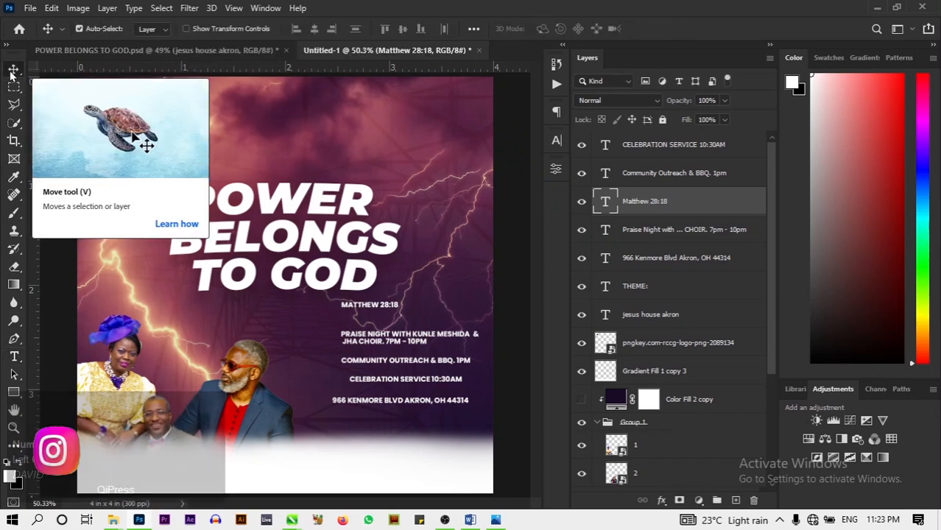
key("ctrl+plus")
key("ctrl+plus")
left_click_drag(376, 504, 400, 505)
left_click_drag(374, 324, 401, 320)
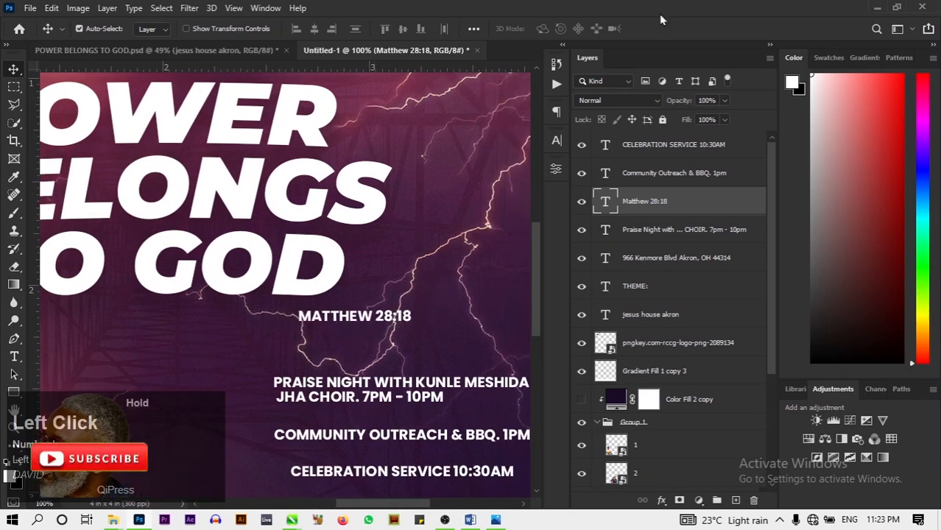
Set the Matthew 28:18 text size to 6 pt and shift the line further right below the title
left_click(554, 141)
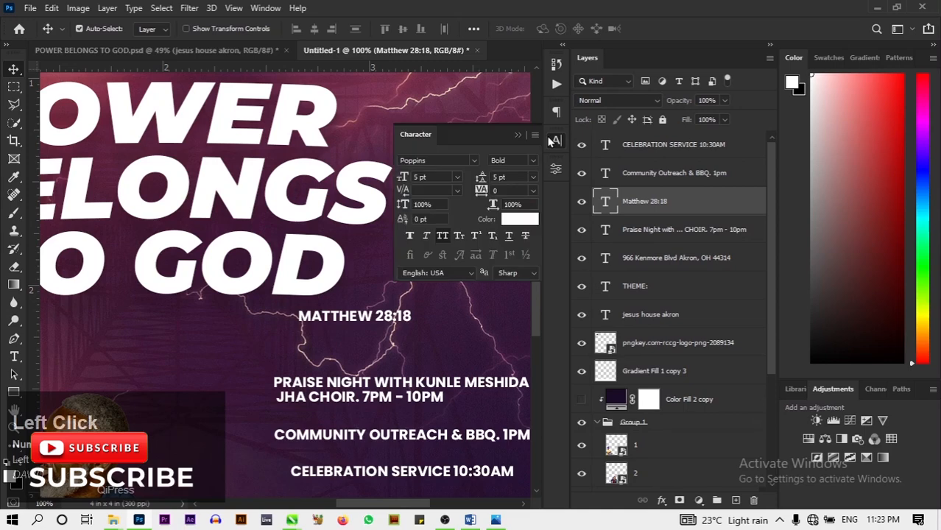
left_click(456, 177)
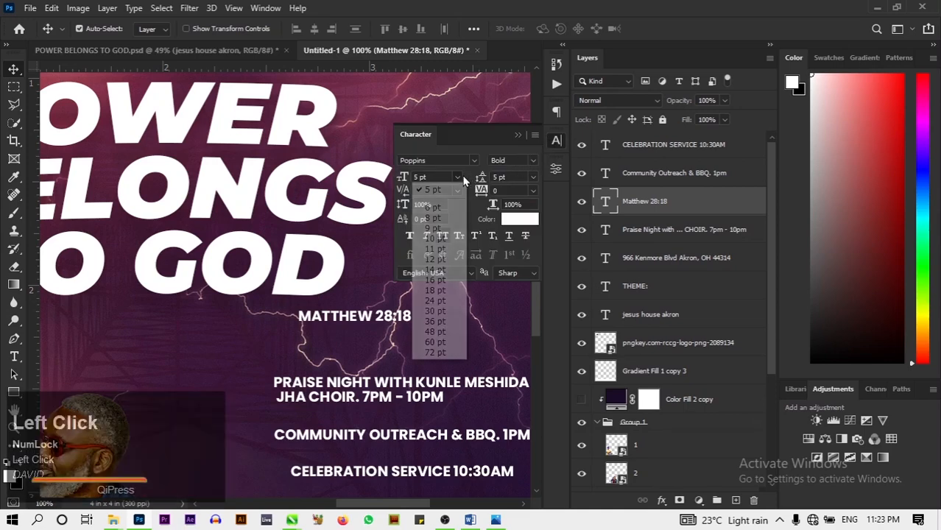
left_click(433, 210)
left_click_drag(385, 316, 404, 314)
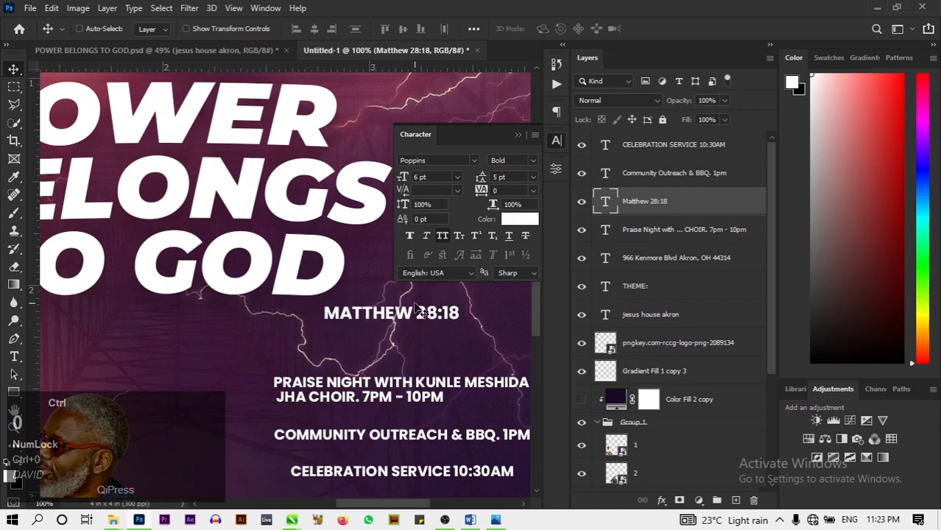
key("ctrl+0")
Nudge the Praise Night text slightly right and down, and check the character settings of the matching text in the finished flyer
left_click(394, 345)
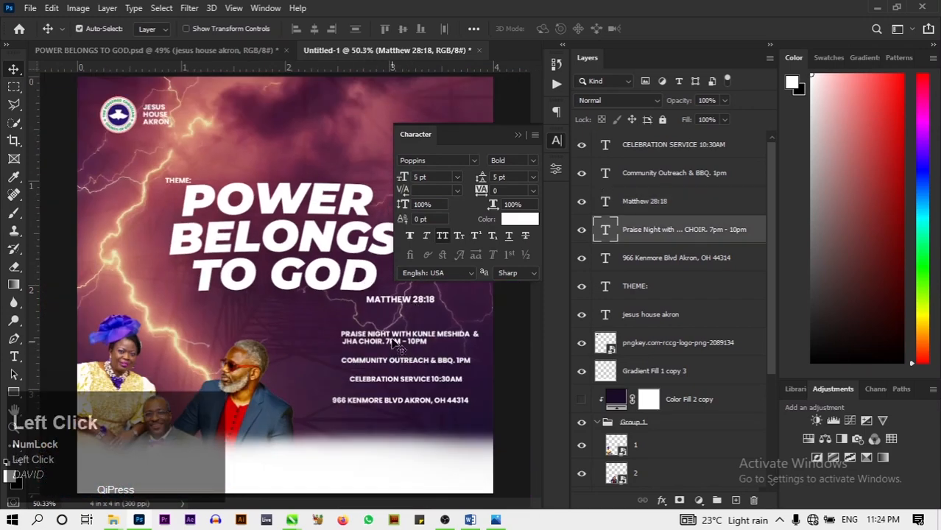
left_click_drag(400, 340, 398, 336)
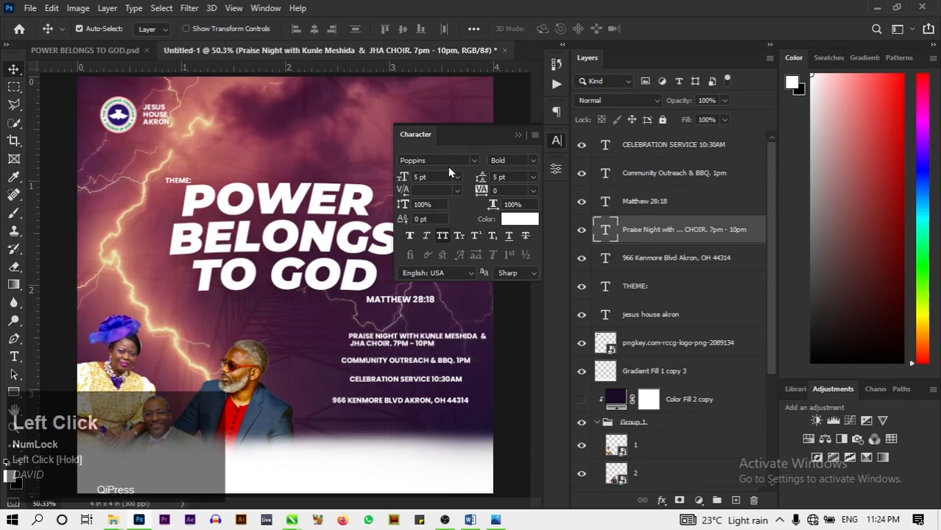
left_click(85, 50)
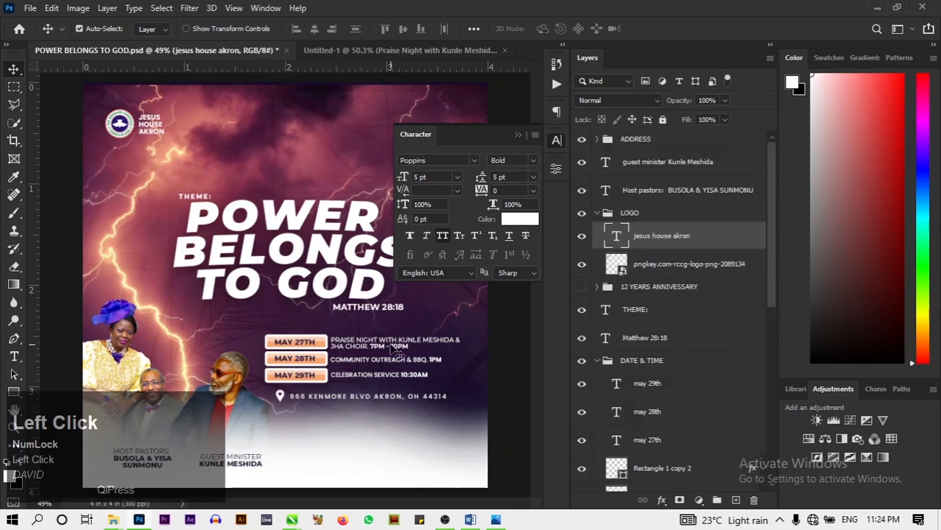
left_click(390, 349)
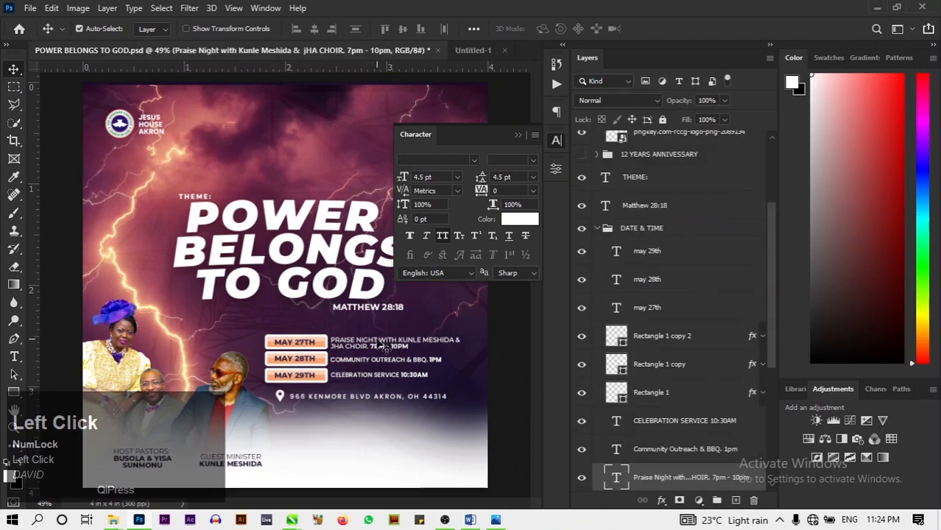
left_click(472, 50)
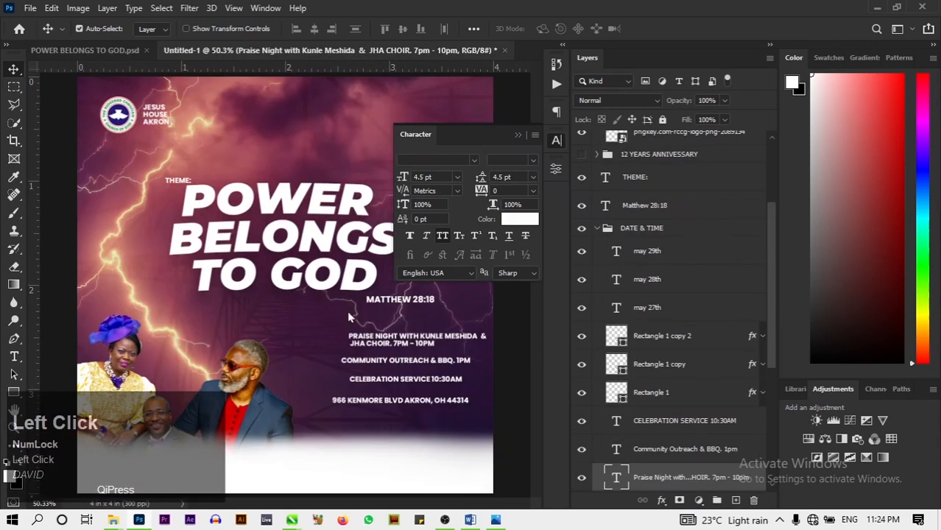
Shift the photo of the man in sunglasses left and move the couple's photo up and left toward the flyer's edge
left_click(226, 408)
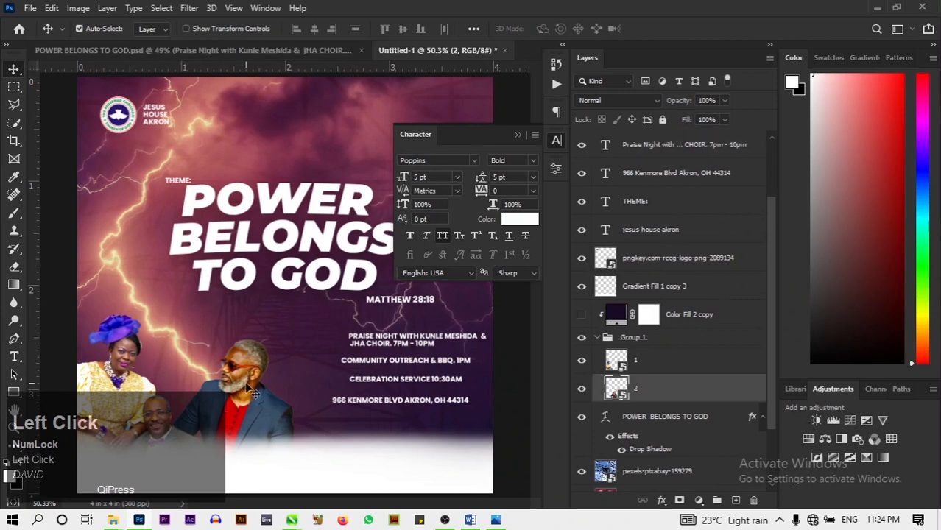
left_click_drag(253, 395, 248, 389)
left_click(131, 397)
left_click_drag(131, 397, 116, 371)
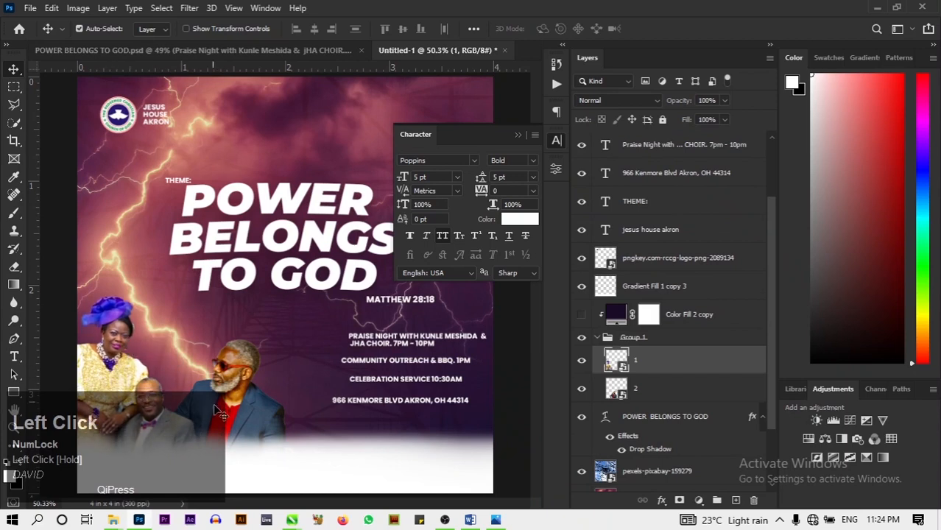
left_click_drag(221, 412, 216, 409)
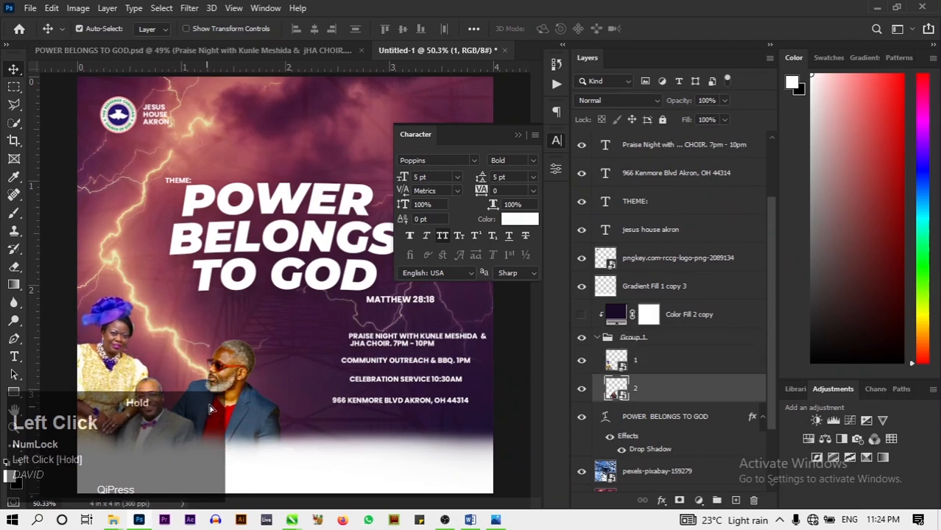
Draw a white rectangle about 0.61 × 0.11 in to the left of the Praise Night line as a date label
left_click(14, 391)
left_click_drag(276, 329, 339, 341)
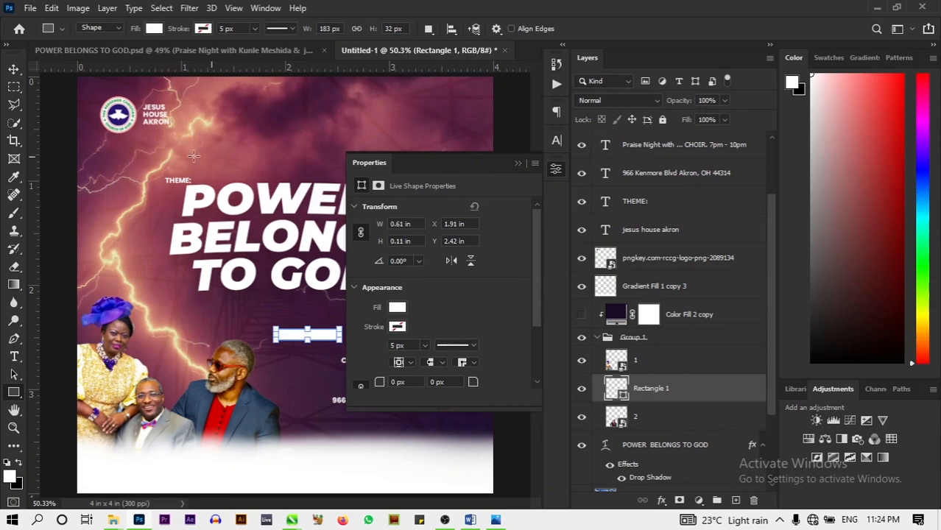
Copy the fill colour code f7a56f from the MAY 28TH box in the finished POWER BELONGS TO GOD.psd flyer
left_click(239, 50)
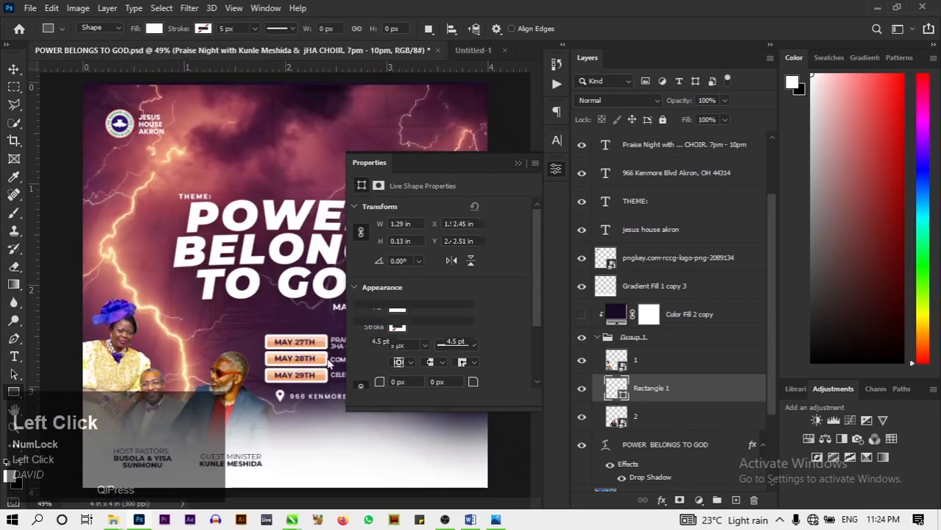
scroll(310, 342, "up", 1)
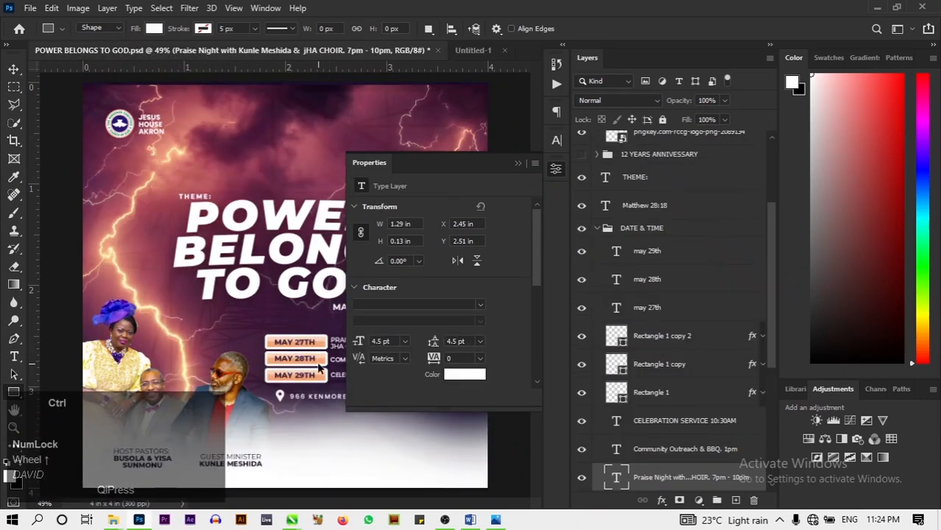
key("ctrl+equal")
key("ctrl+equal")
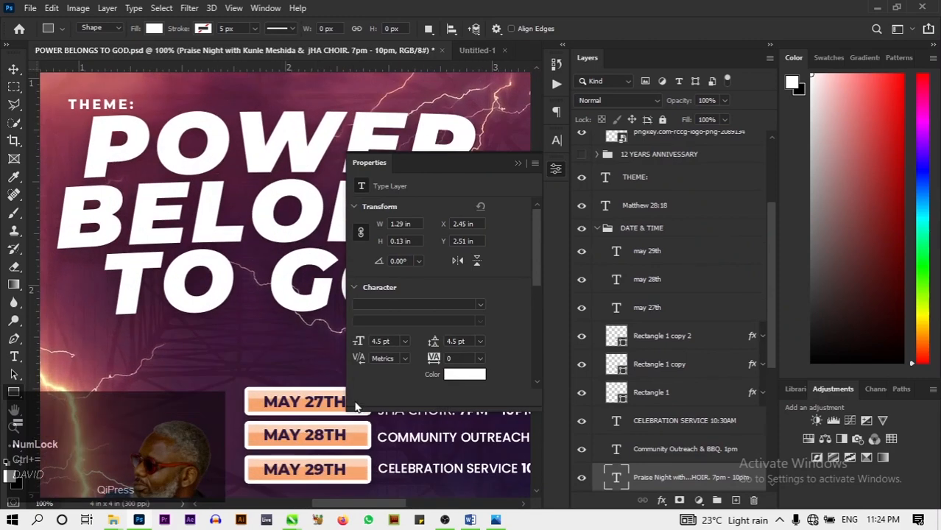
key("v")
left_click(351, 439)
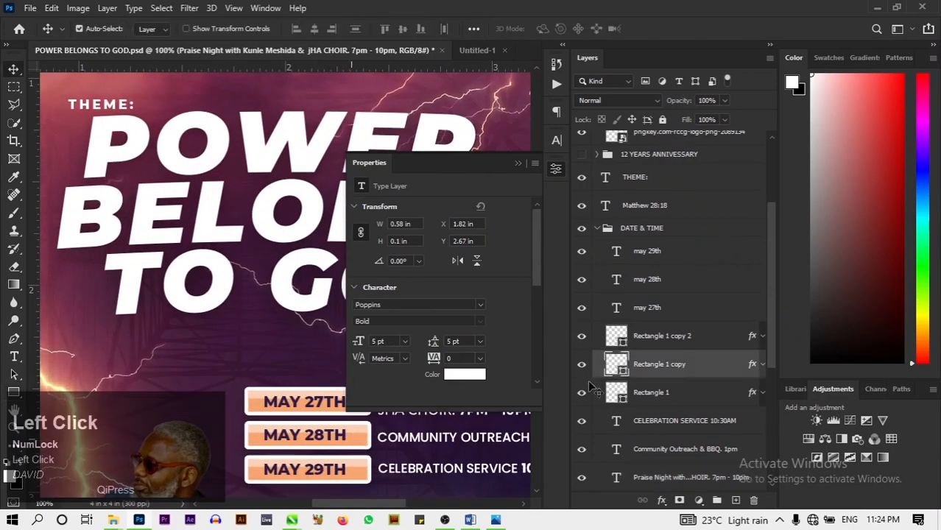
double_click(625, 370)
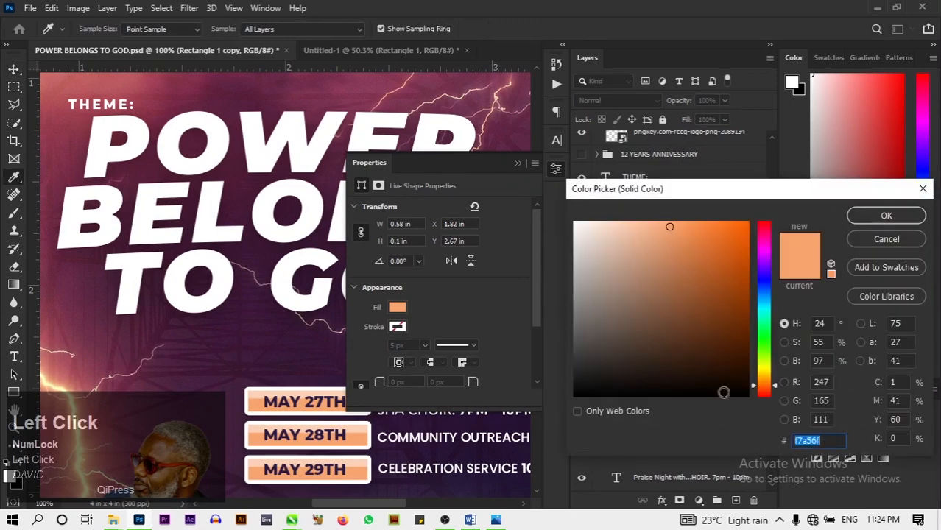
right_click(808, 442)
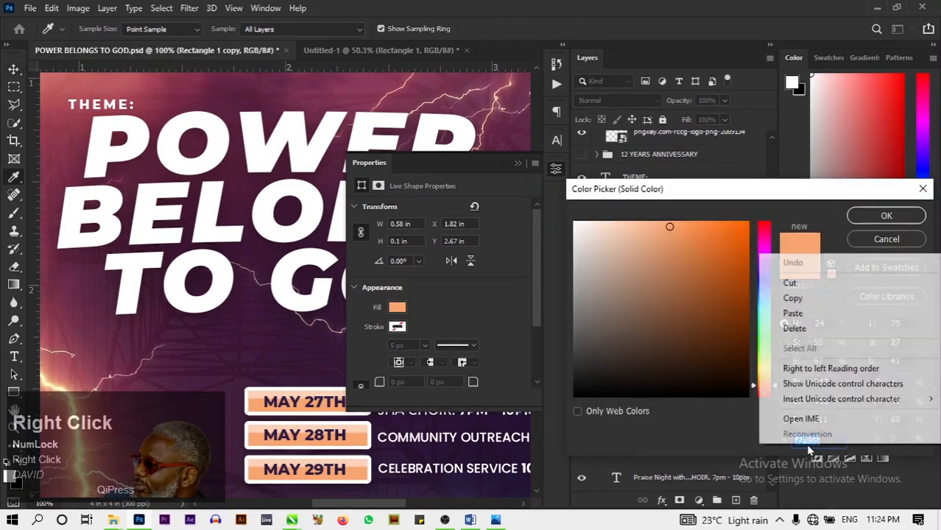
left_click(794, 300)
left_click(876, 215)
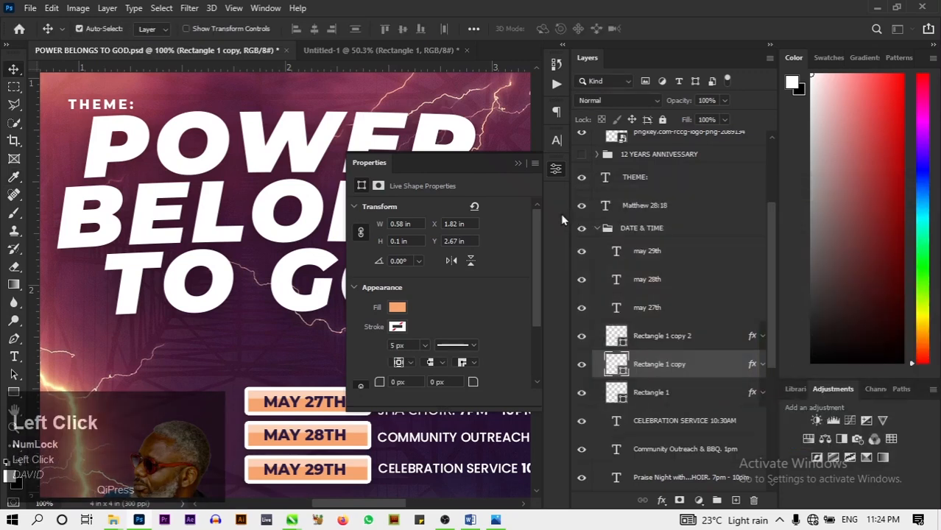
left_click(517, 162)
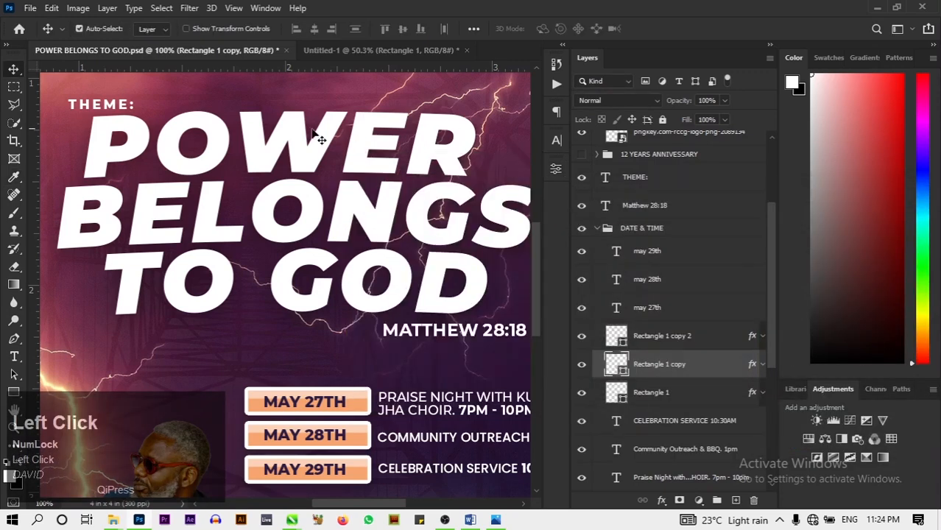
In Untitled-1, fill the date rectangle with f7a56f and move its layer out of Group 1 to just above Gradient Fill 1 copy 3
left_click(322, 56)
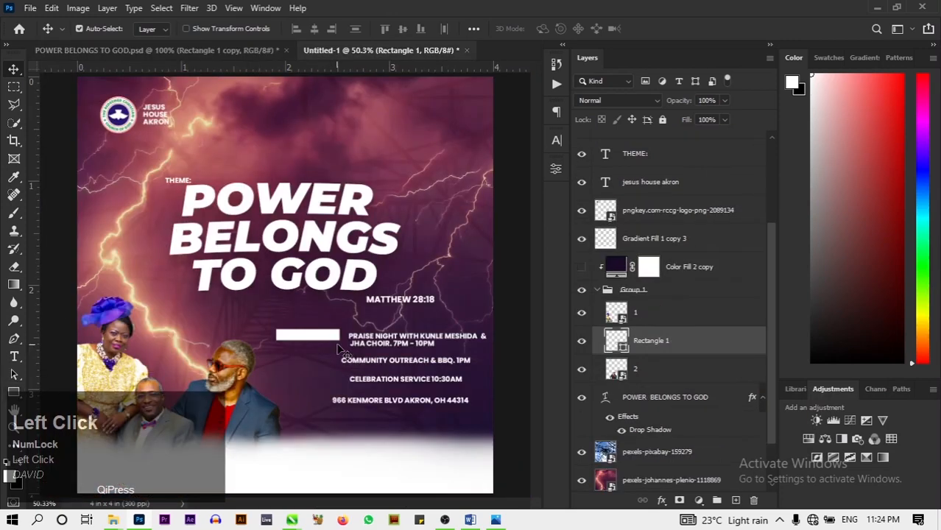
double_click(625, 347)
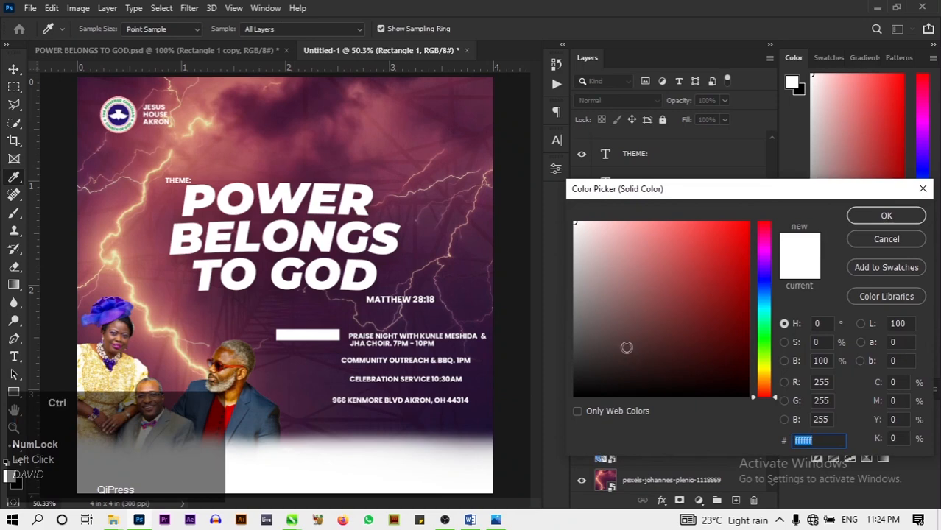
key("ctrl+v")
left_click(883, 216)
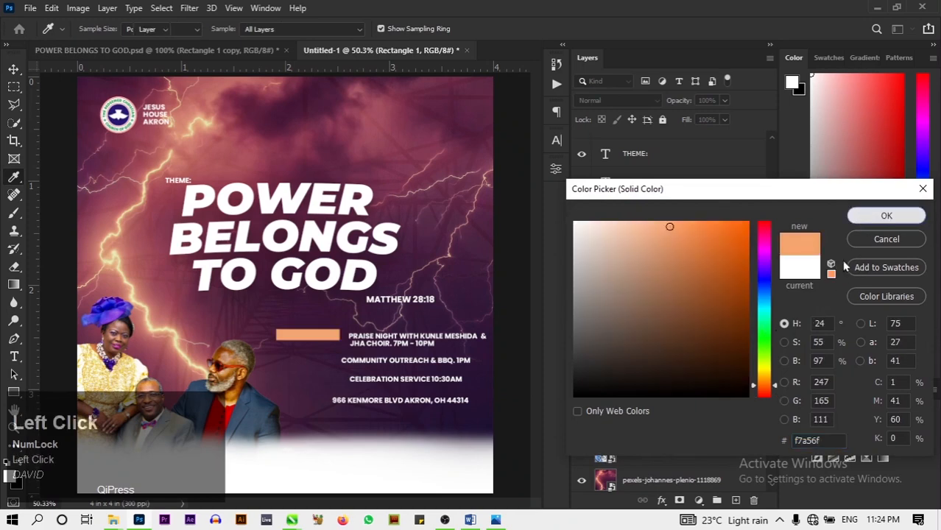
left_click_drag(693, 349, 665, 229)
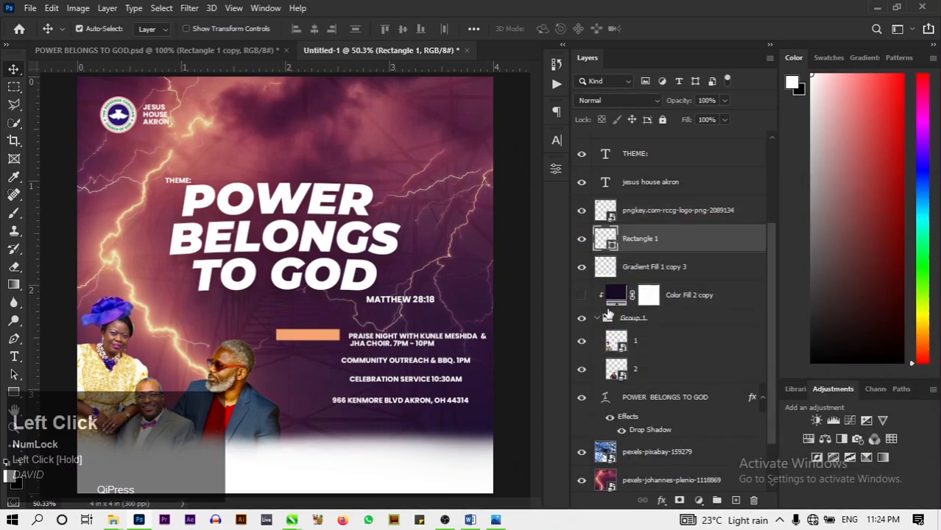
left_click(598, 318)
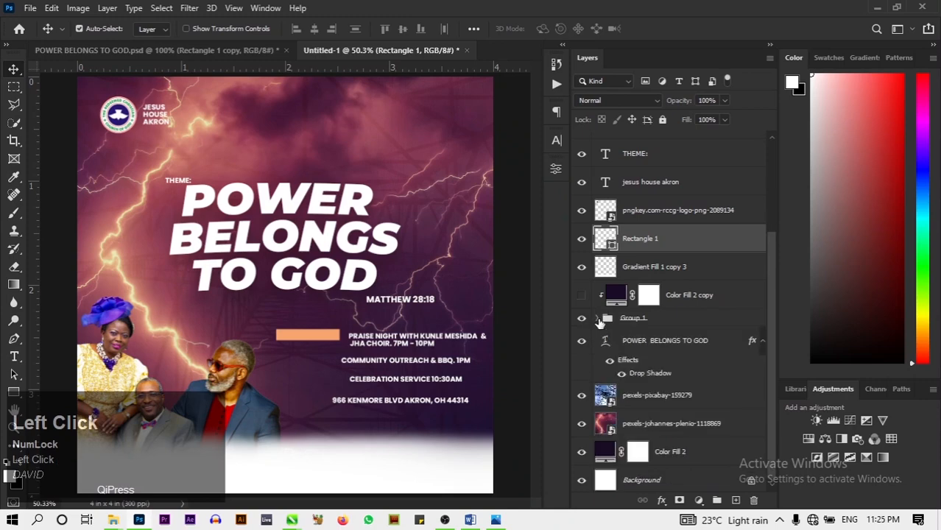
Add a white Outer Glow with a size of 5 px to the date rectangle and enable its Inner Shadow
double_click(722, 249)
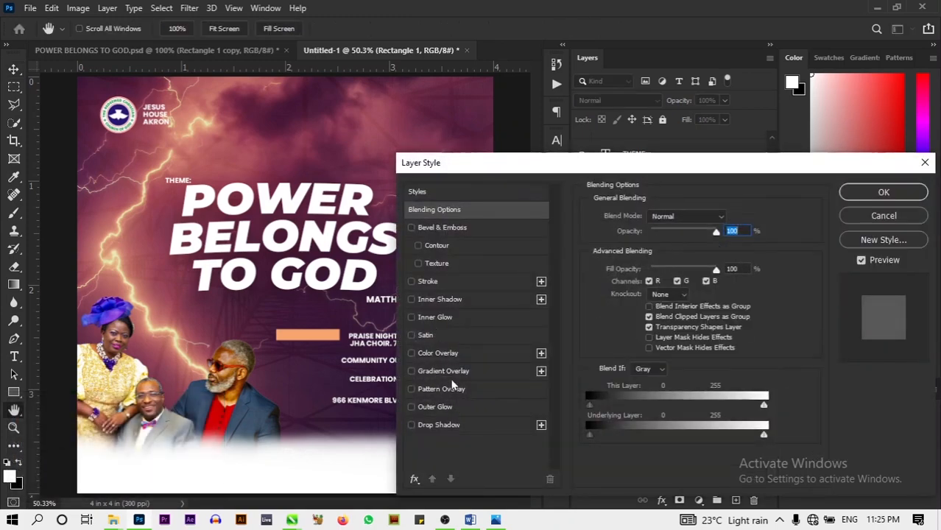
left_click(444, 409)
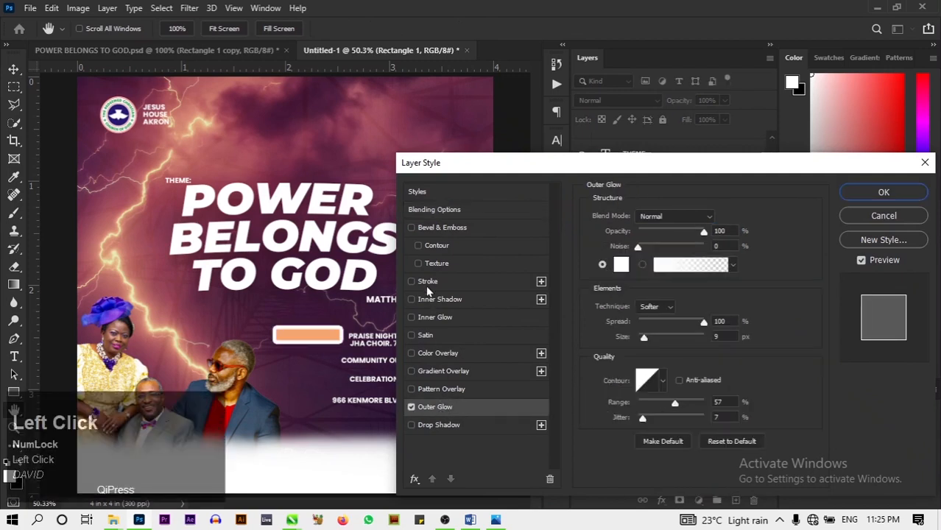
left_click(412, 318)
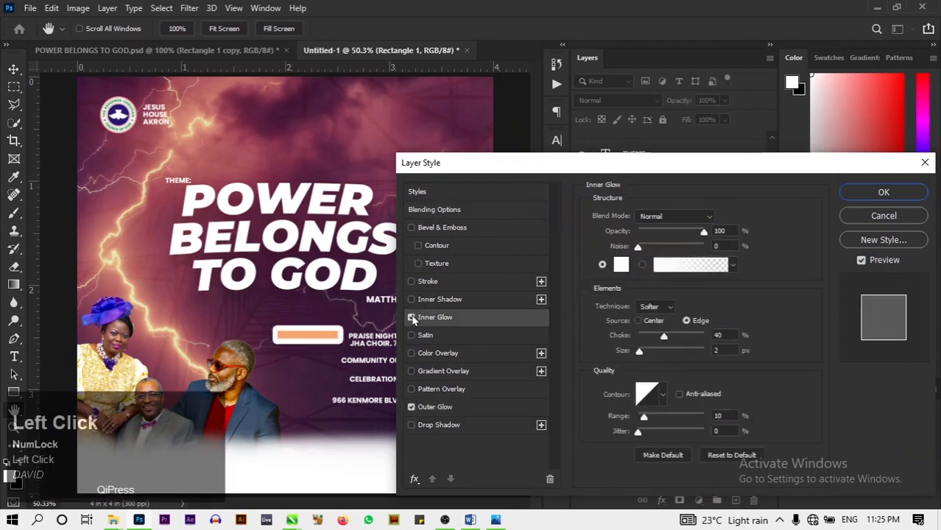
left_click(412, 317)
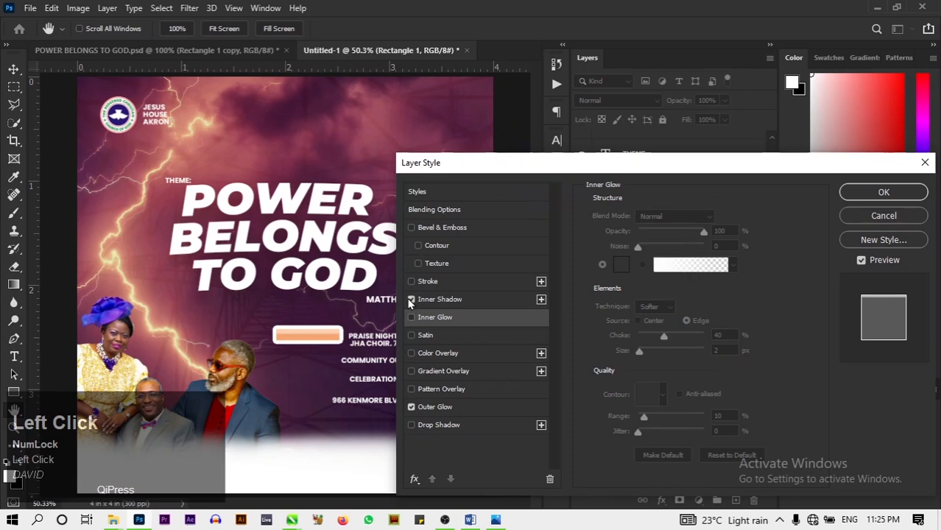
left_click(438, 408)
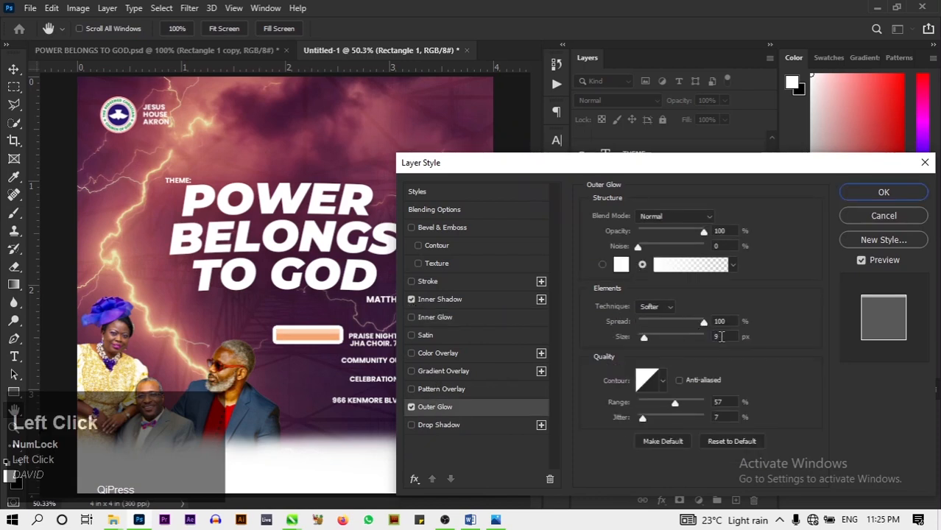
key("BackSpace")
type("5")
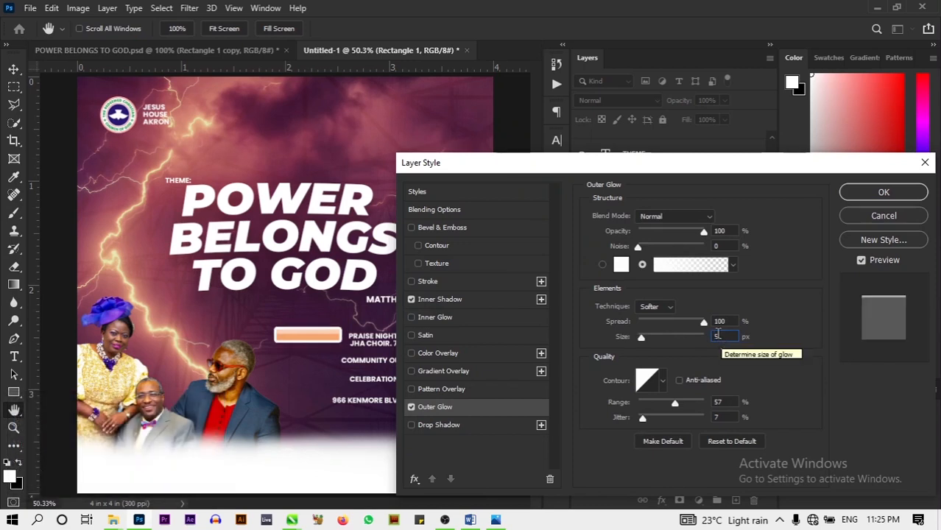
Set the date rectangle's Inner Shadow distance to 9 px and apply the layer style
left_click(466, 299)
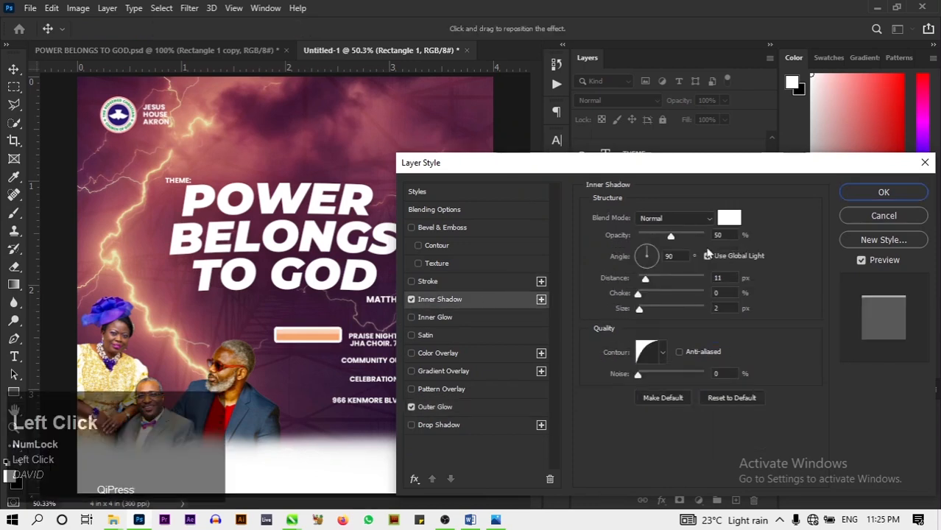
right_click(733, 306)
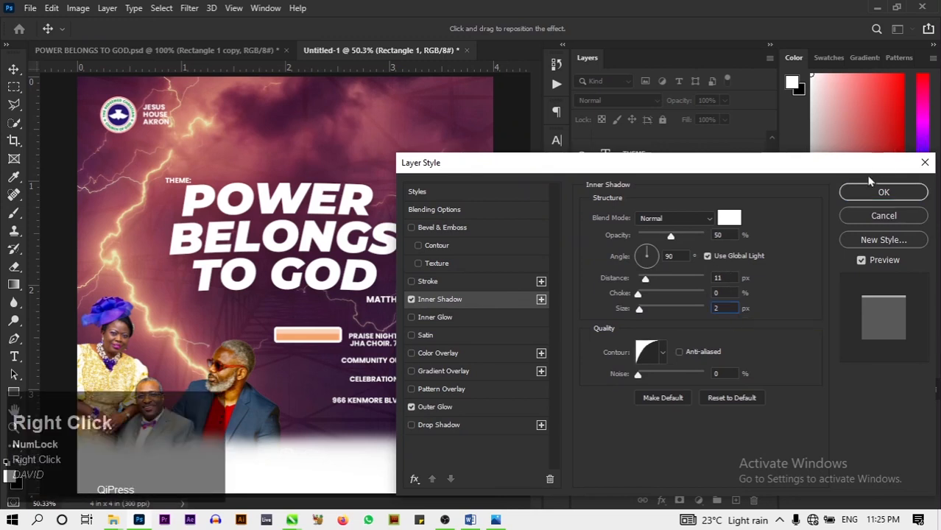
left_click(731, 279)
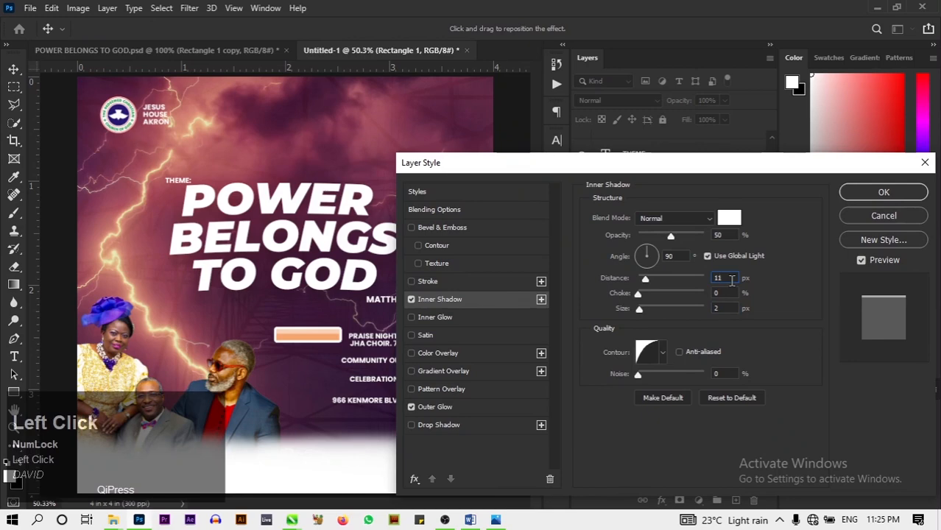
key("BackSpace")
type("9")
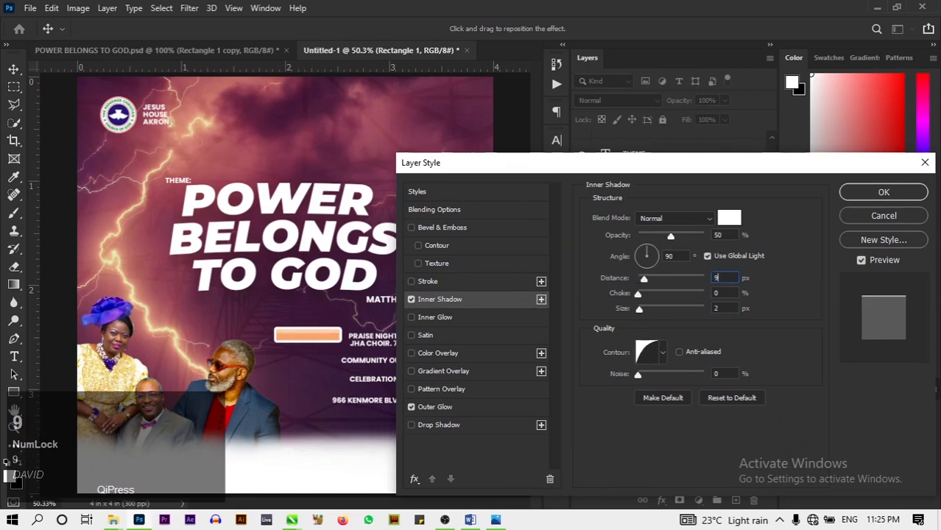
left_click(841, 195)
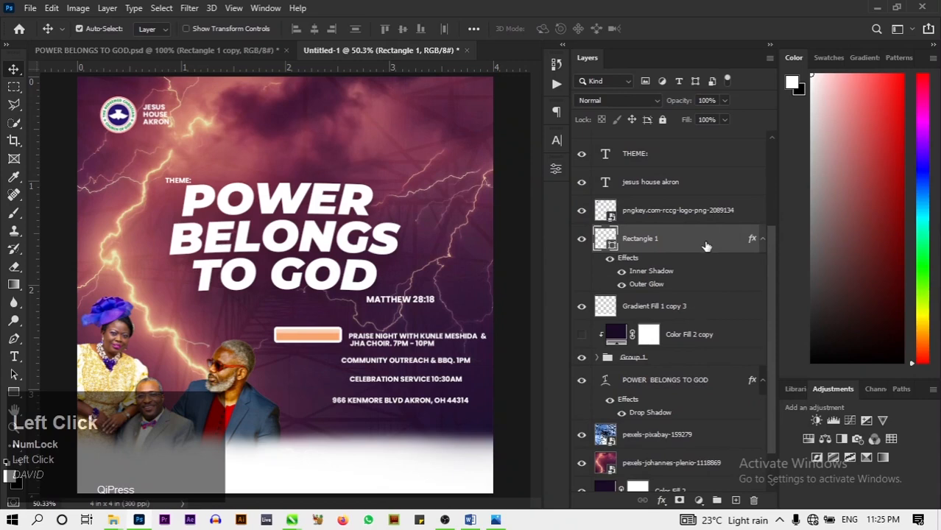
Add a black Drop Shadow at 11% opacity with a distance of 13 px to the date rectangle
left_click(474, 425)
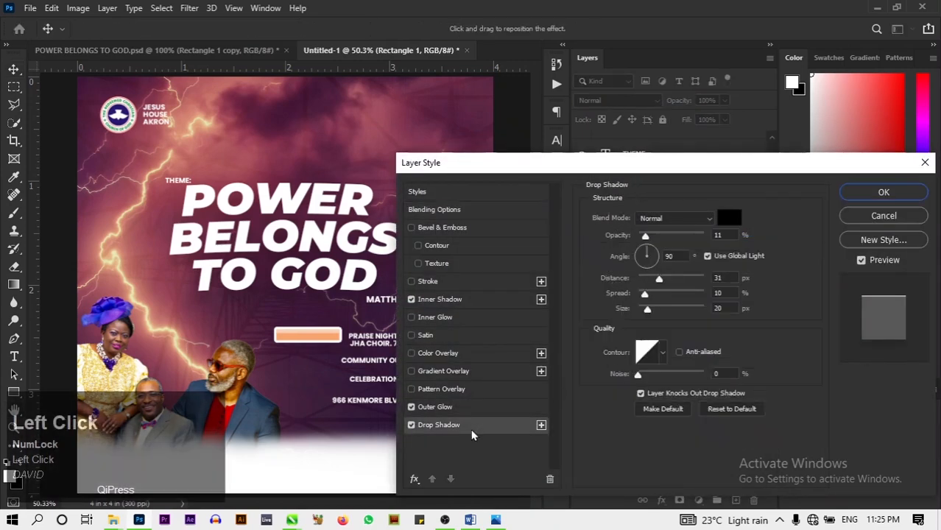
left_click_drag(658, 280, 647, 281)
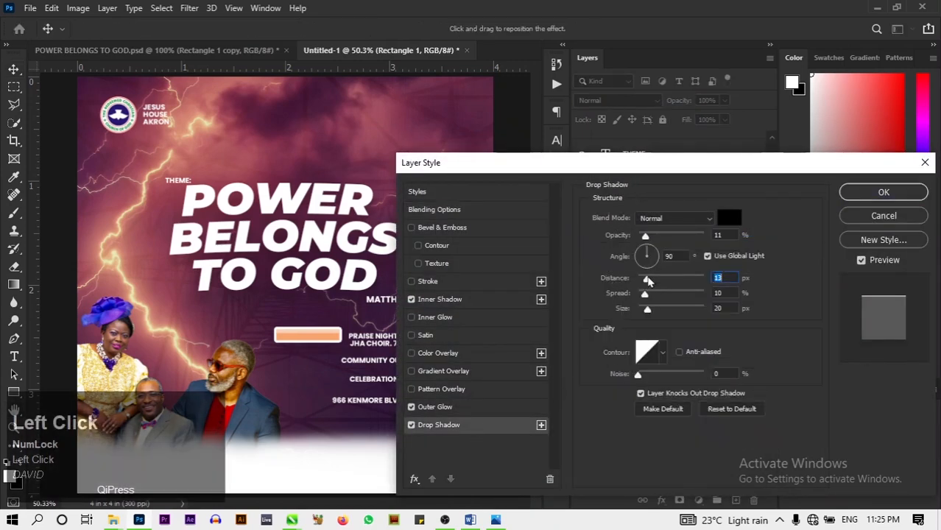
left_click(845, 196)
Following the finished flyer, shift the date box slightly down and nudge the Praise Night text slightly left beside it
left_click(207, 53)
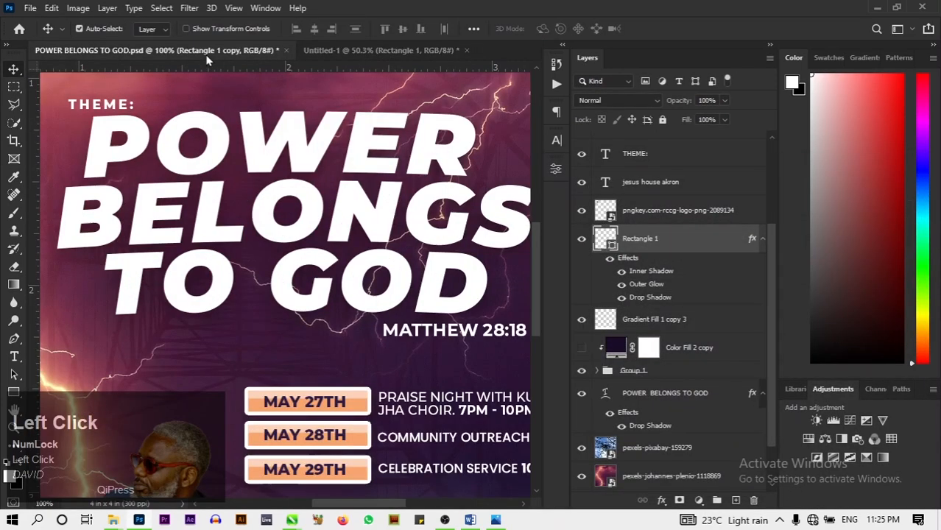
left_click(398, 51)
left_click_drag(324, 340, 321, 346)
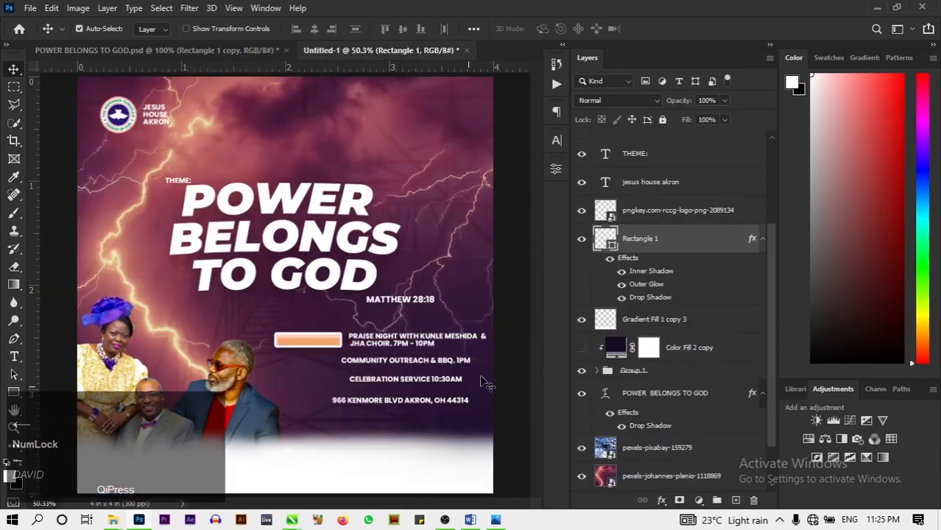
left_click_drag(396, 352, 395, 352)
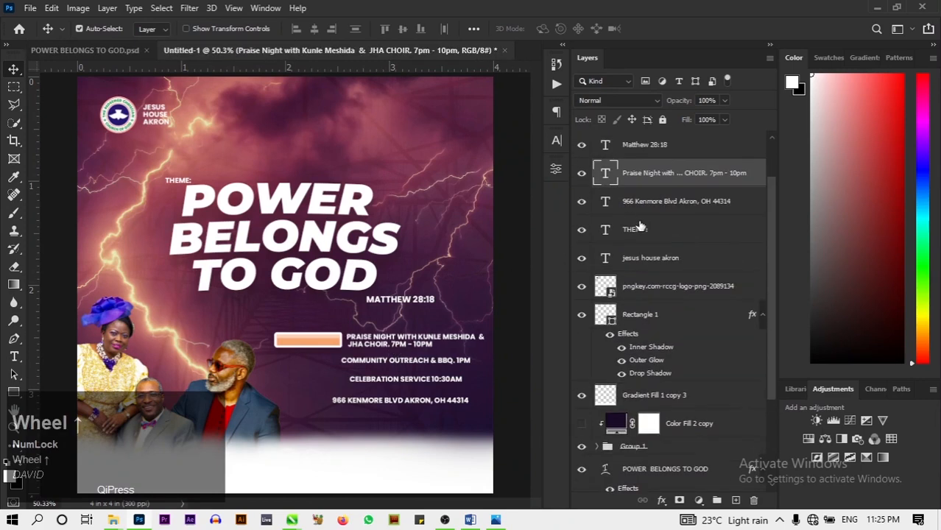
scroll(646, 198, "up", 2)
Duplicate the date box, place the copy beside the Community Outreach line, and shift the first box left to line up above it
left_click(299, 343)
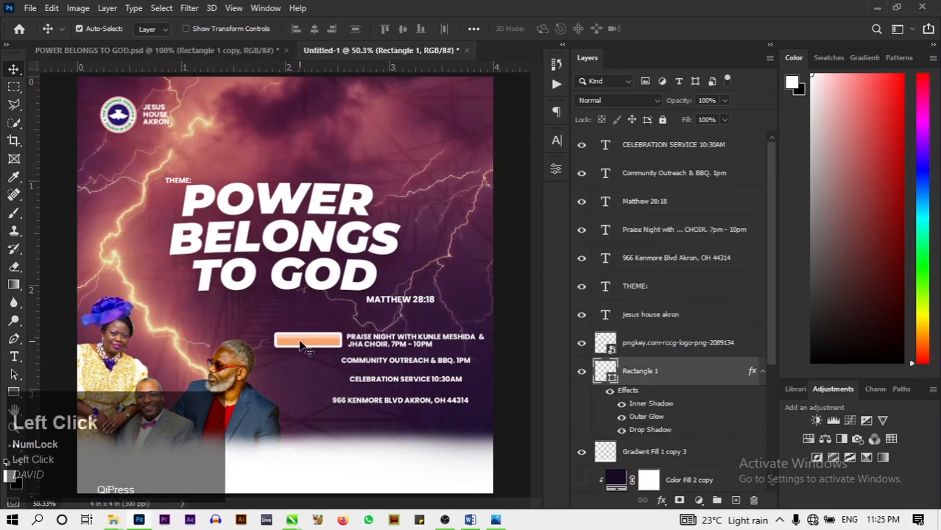
left_click(762, 372)
left_click_drag(686, 379, 681, 360)
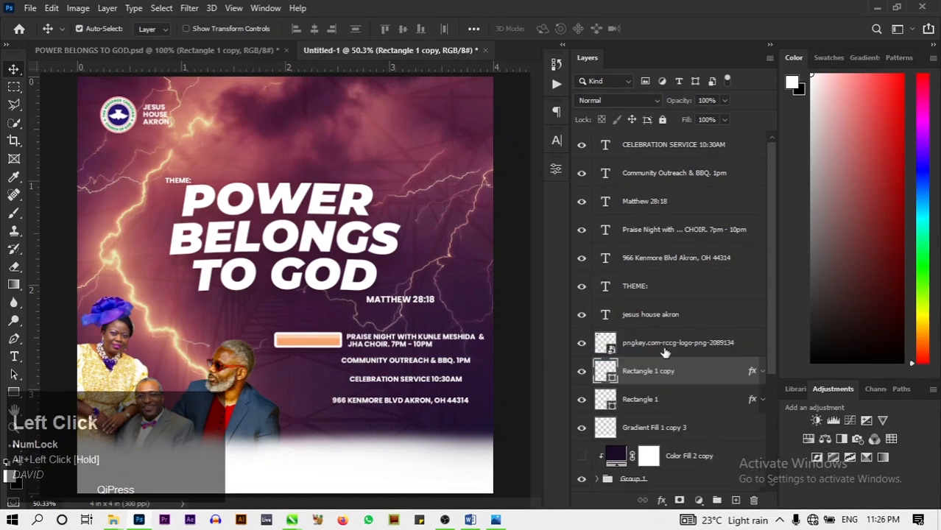
left_click_drag(290, 346, 286, 369)
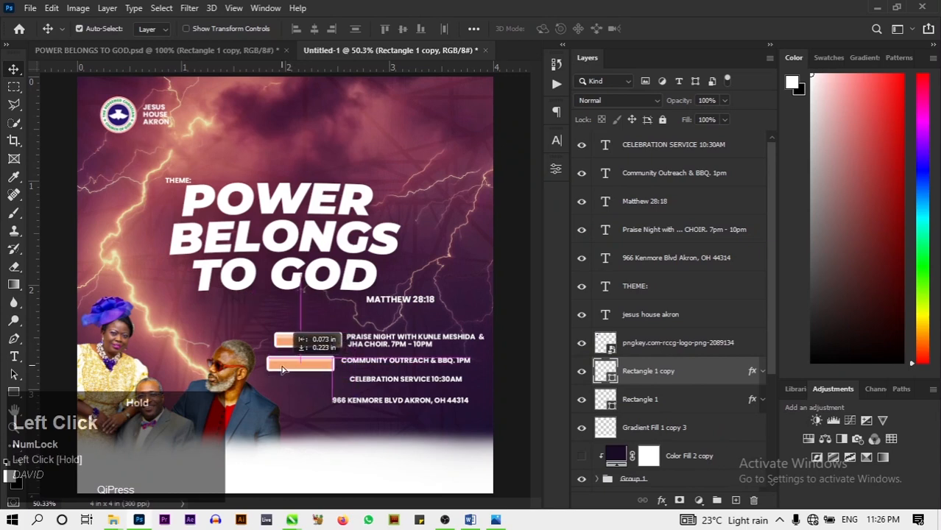
left_click(296, 345)
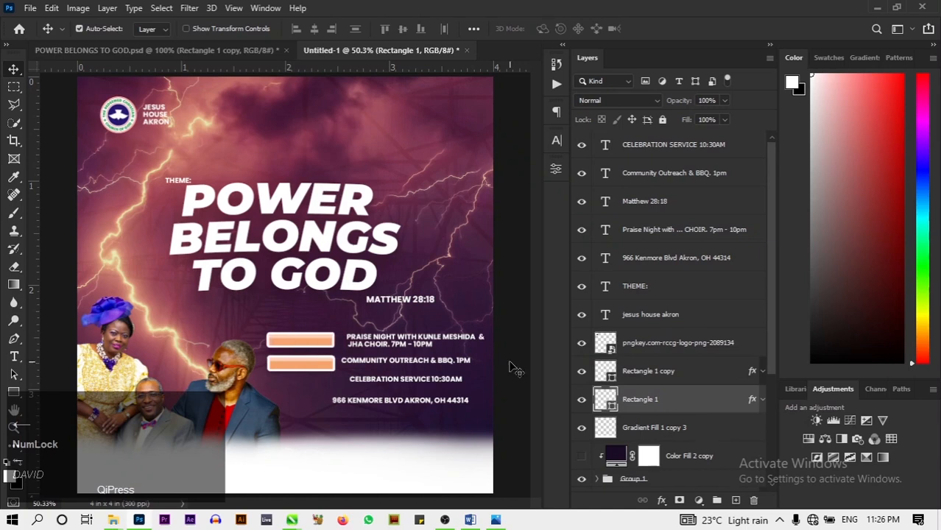
Duplicate the second date box, place the copy beside the Celebration Service line, and move the address line lower
left_click(678, 372)
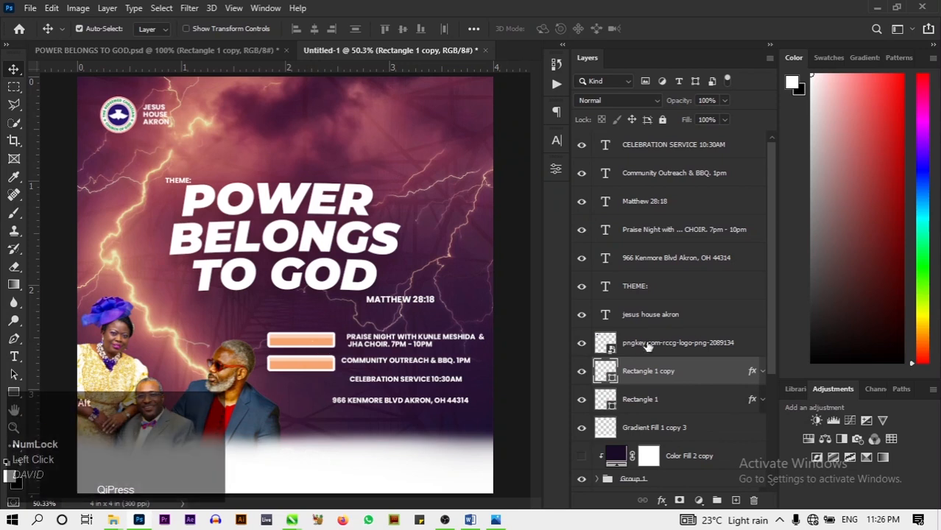
left_click_drag(687, 367, 679, 359)
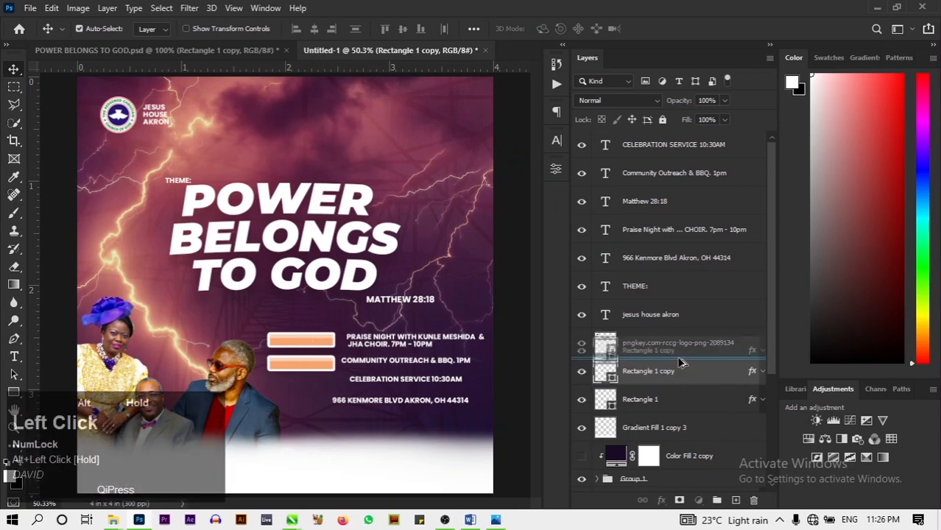
left_click_drag(309, 344, 375, 418)
key("ctrl+z")
left_click(302, 371)
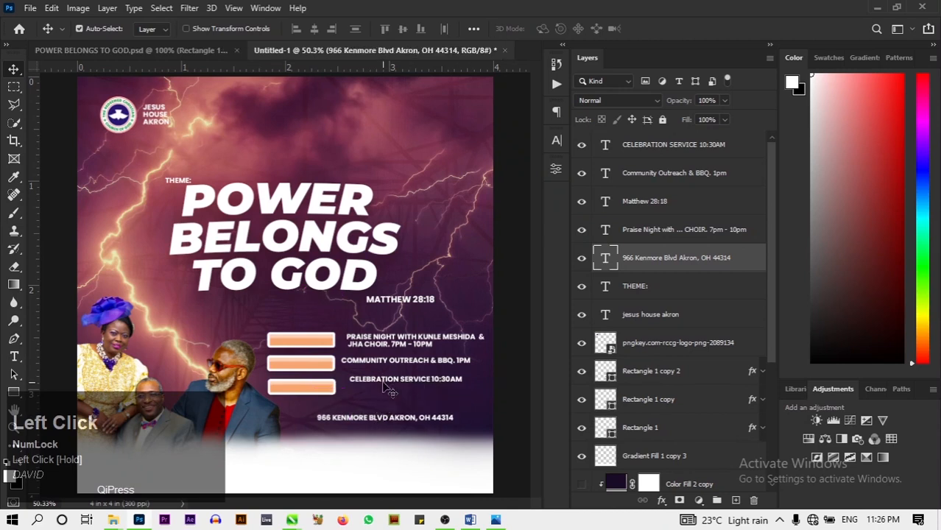
Undo the accidental background move and lock the pexels-pixabay-159279, pexels-johannes-plenio-1118869 and Color Fill 2 layers
left_click_drag(383, 382, 380, 392)
key("ctrl+z")
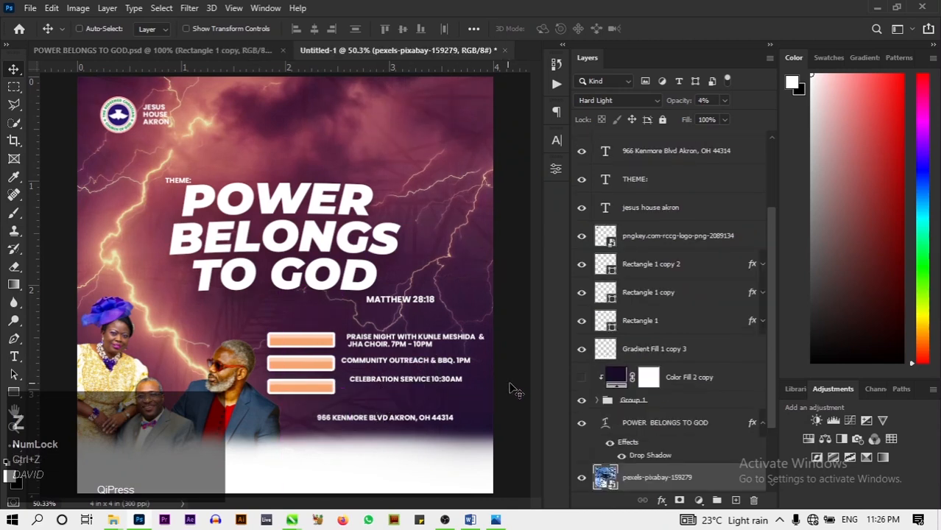
scroll(625, 398, "down", 1)
scroll(719, 432, "down", 1)
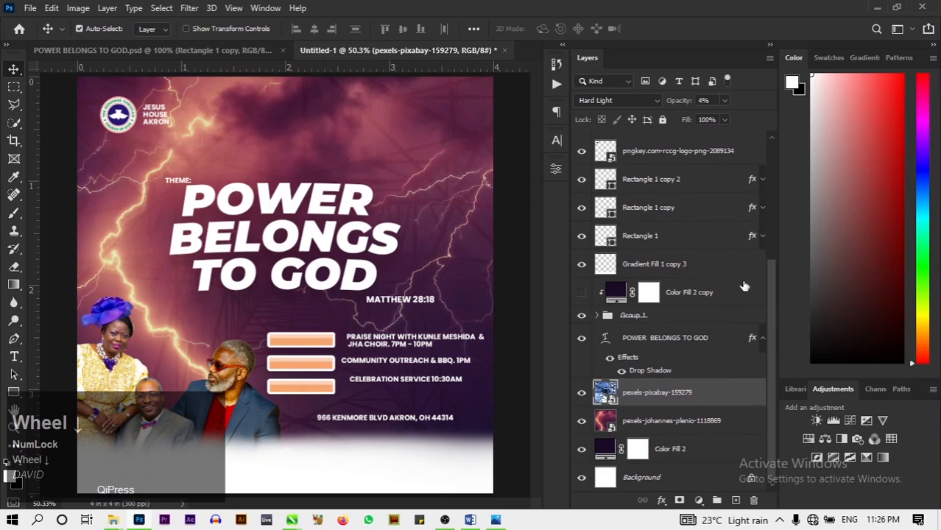
left_click(662, 120)
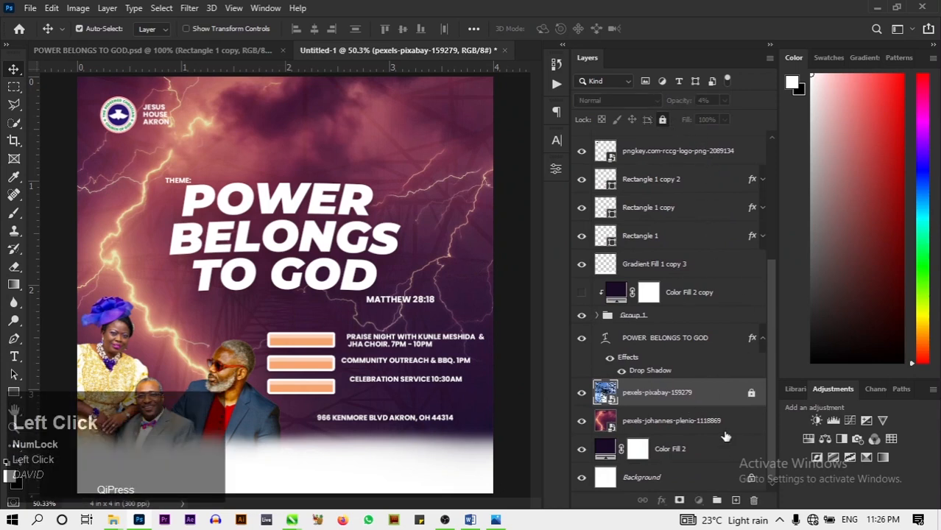
left_click(717, 425)
left_click(663, 120)
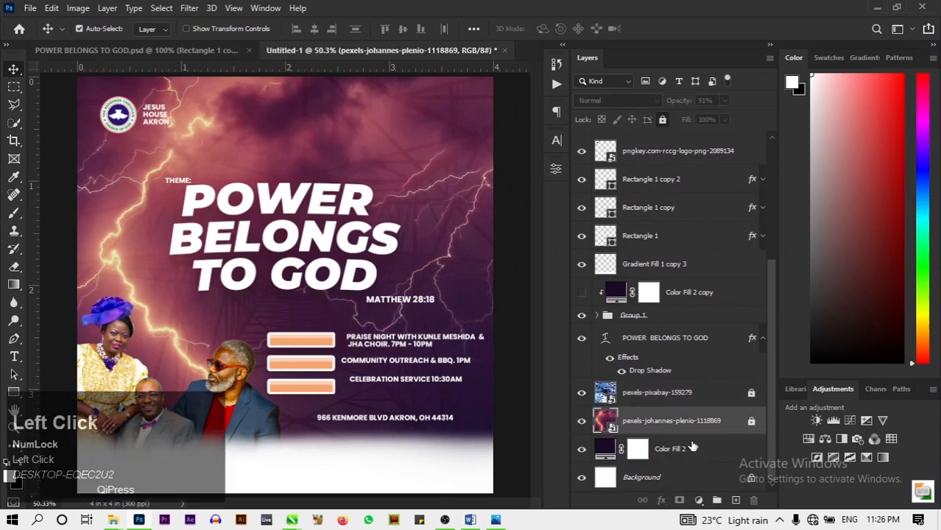
left_click(674, 453)
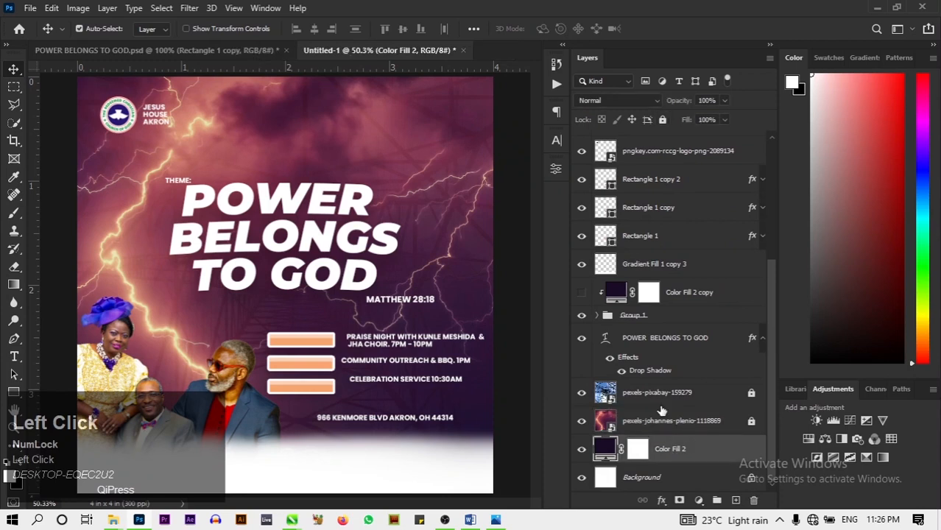
left_click(663, 120)
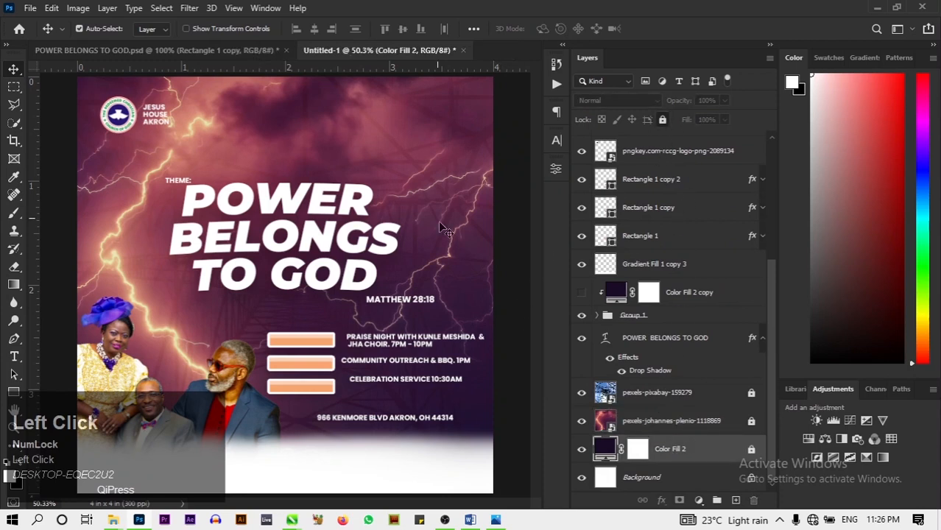
Line up the Celebration Service and Community Outreach text with their date boxes, and remove the leading space before JHA CHOIR in the Praise Night text
mouse_move(398, 379)
left_mouse_down()
mouse_move(381, 395)
mouse_move(389, 368)
left_mouse_up()
left_click(385, 341)
double_click(377, 338)
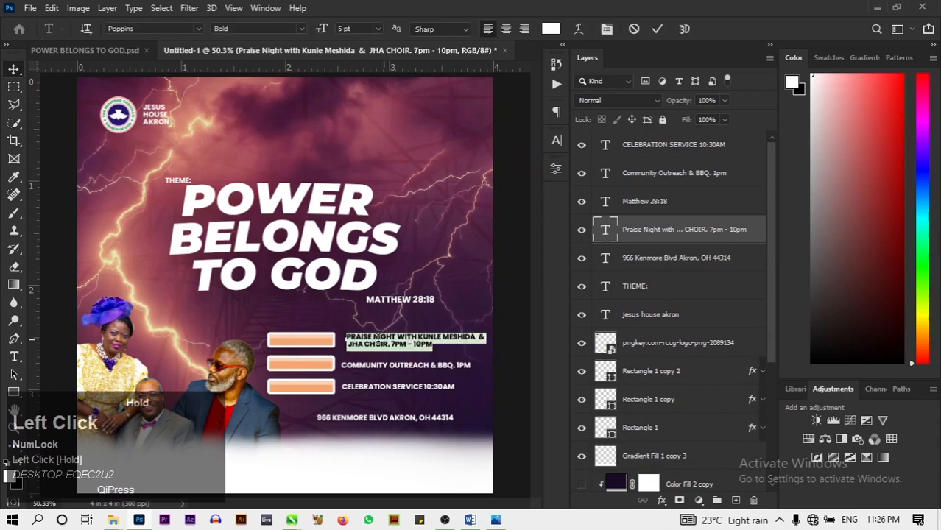
left_click(353, 345)
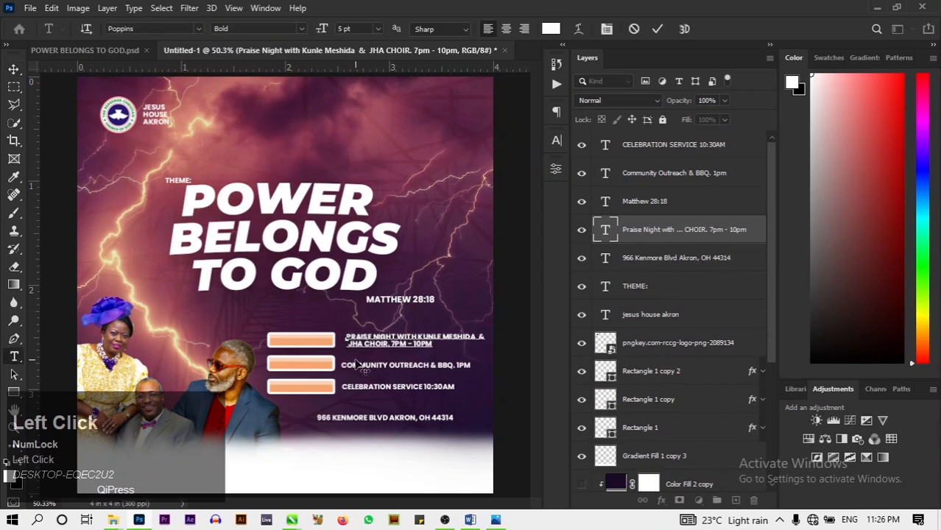
key("BackSpace")
left_click(657, 30)
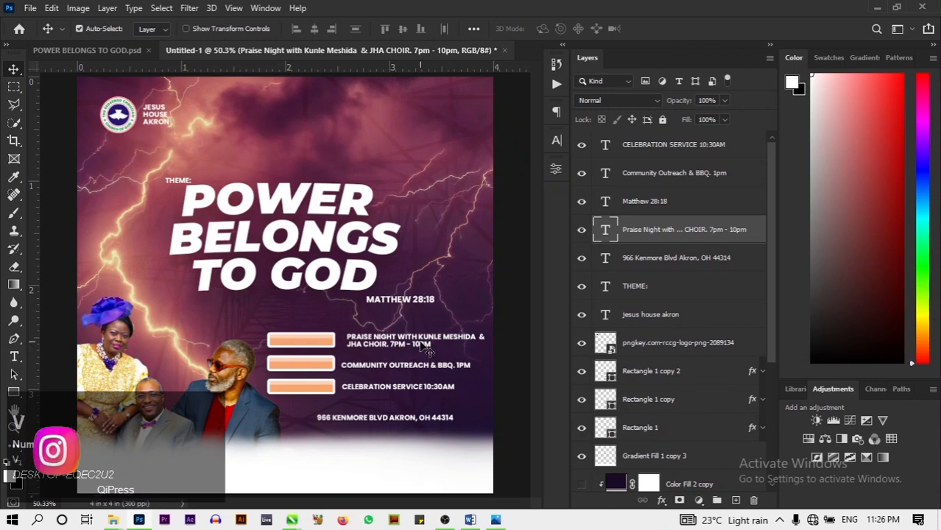
Shift the Praise Night text left to align with the lines below it and nudge it slightly down beside its date box
mouse_move(416, 345)
left_mouse_down()
mouse_move(409, 350)
mouse_move(410, 340)
left_mouse_up()
left_click_drag(439, 372, 394, 379)
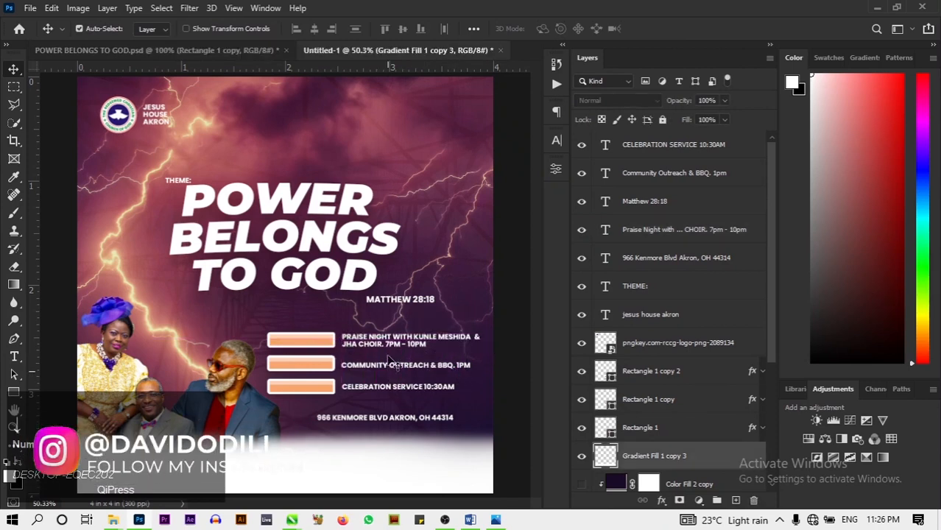
left_click(390, 346)
key("Down")
key("Down")
key("Down")
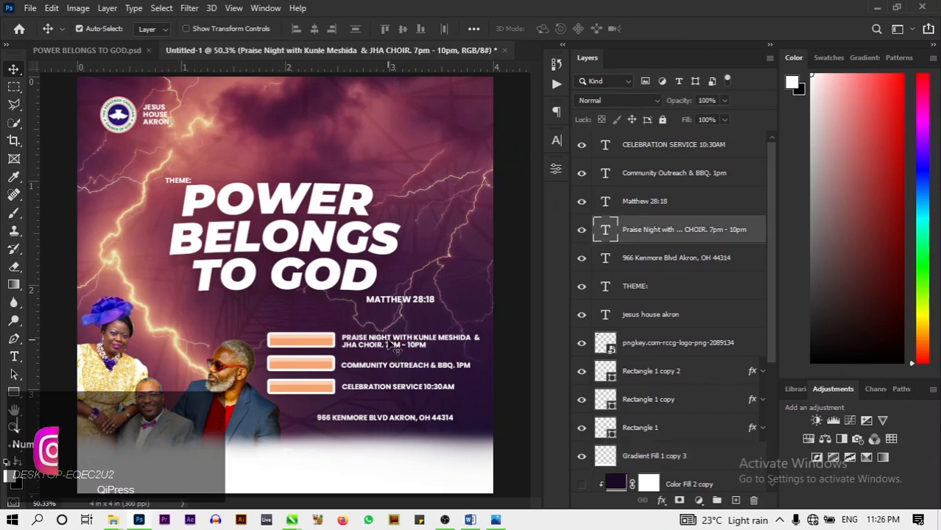
key("Up")
key("Up")
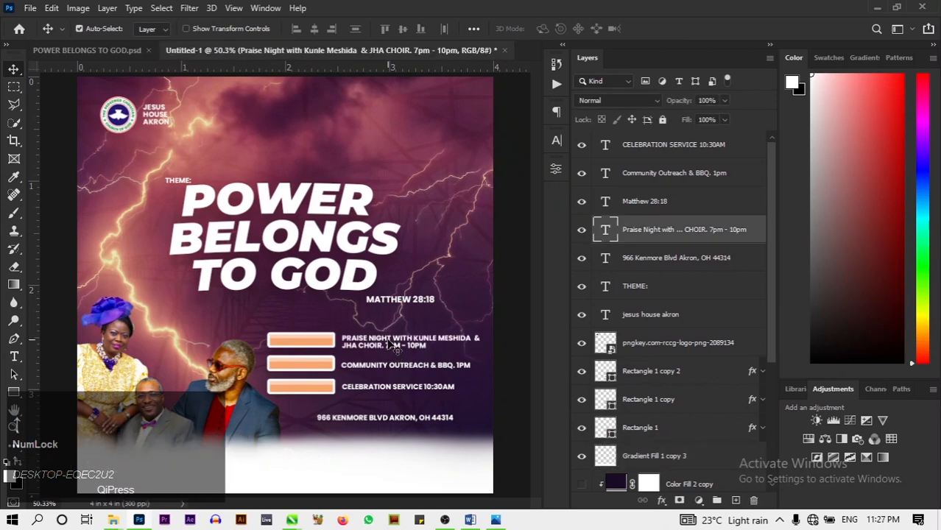
Nudge the Community Outreach and Celebration Service lines slightly up to center them beside their date boxes
left_click(398, 372)
key("Up")
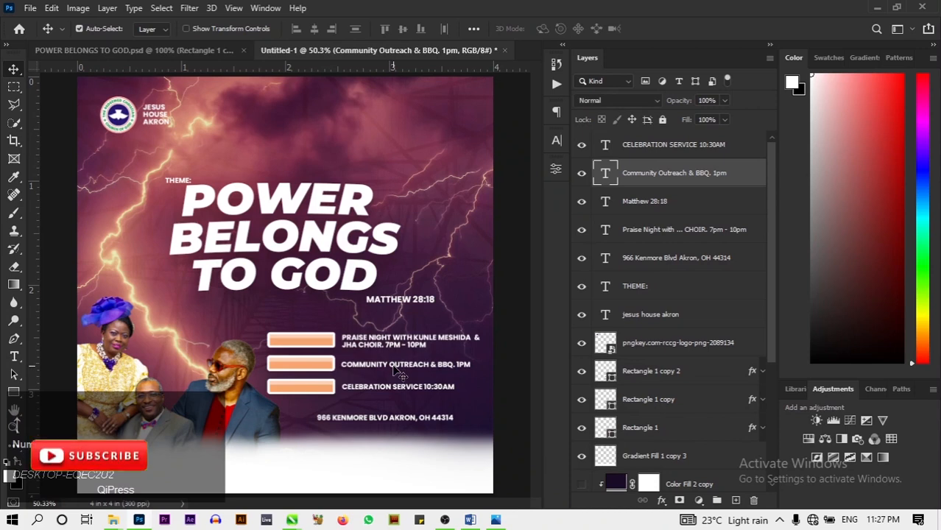
left_click(393, 390)
key("Up")
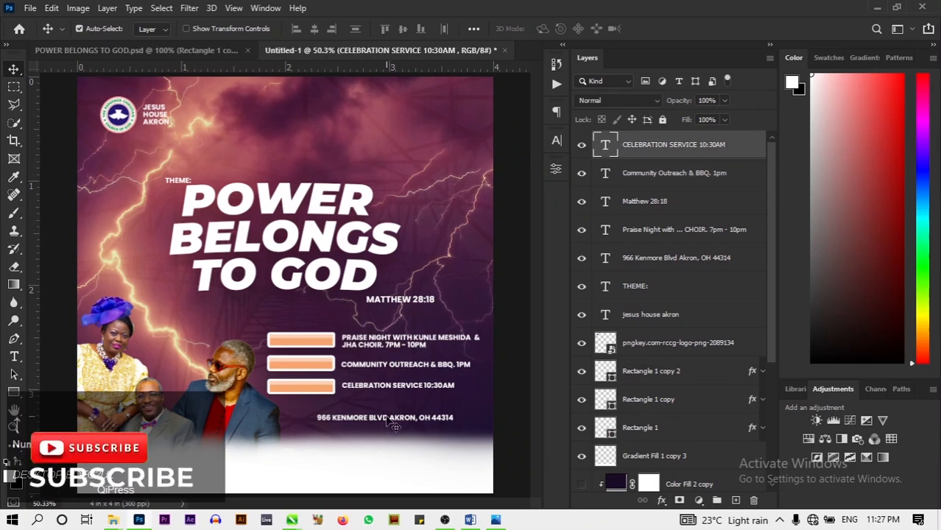
Set the address line to Poppins Medium with tracking 50, and shift it slightly left beneath the schedule
left_click_drag(392, 418, 387, 420)
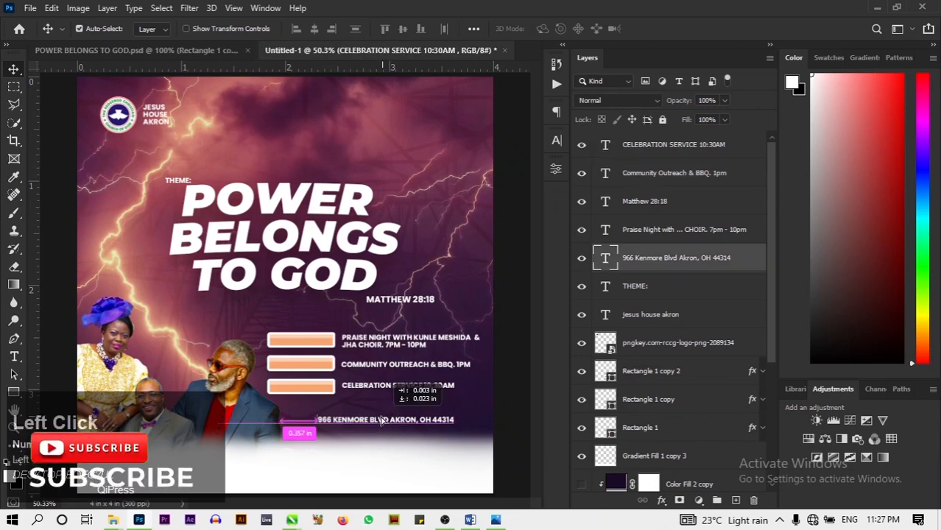
left_click(554, 144)
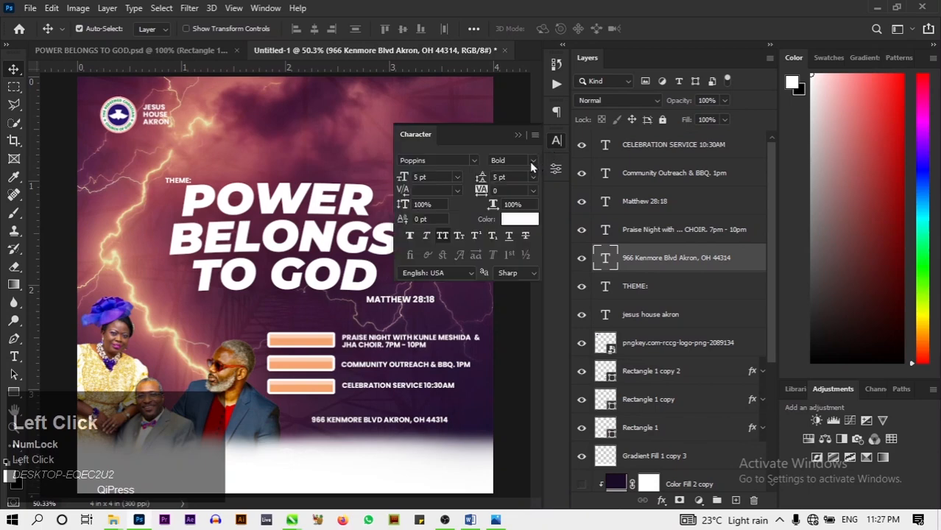
left_click(532, 162)
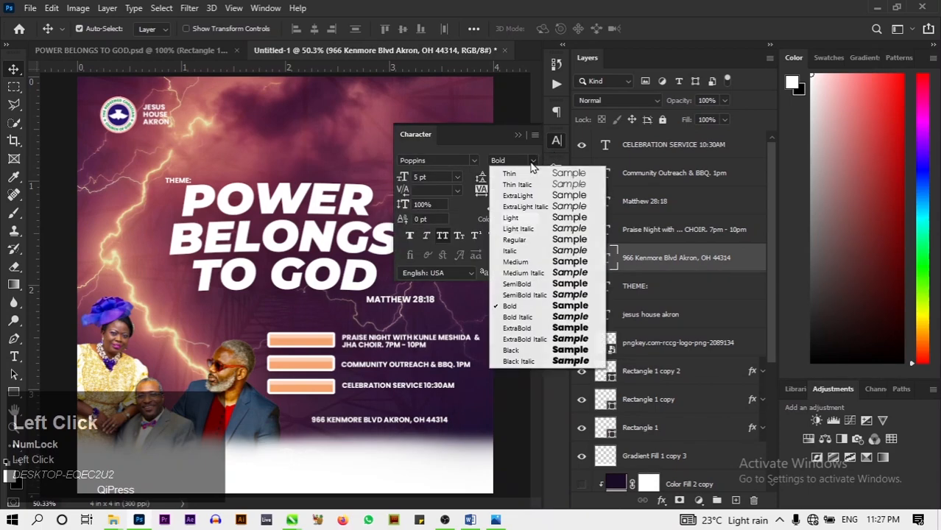
left_click(517, 262)
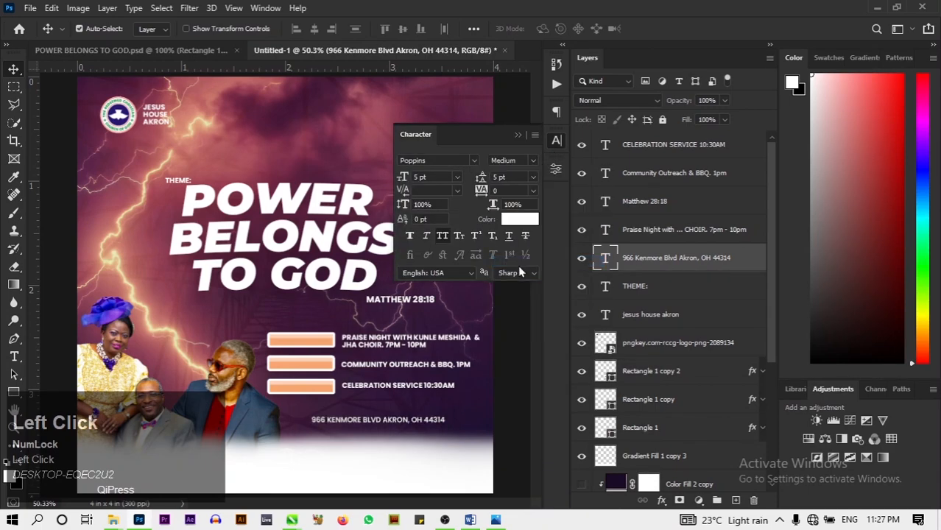
left_click(533, 190)
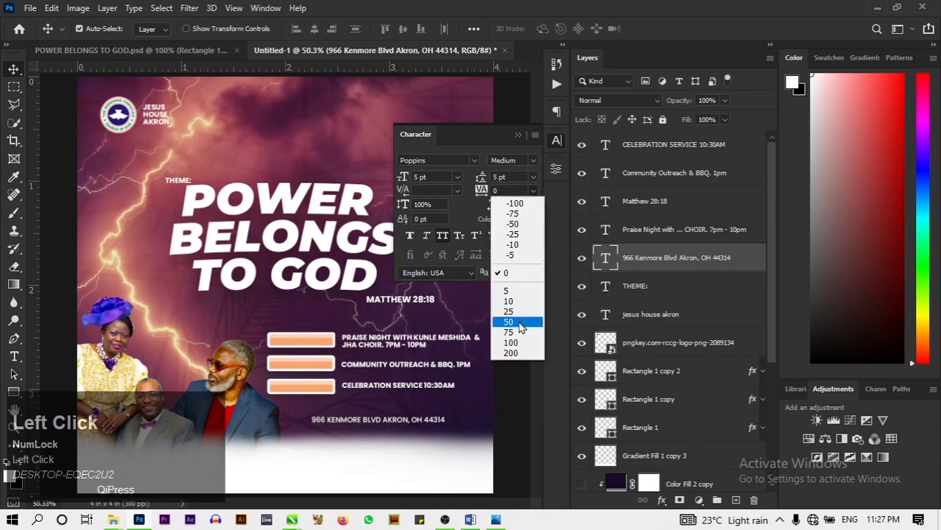
left_click(519, 324)
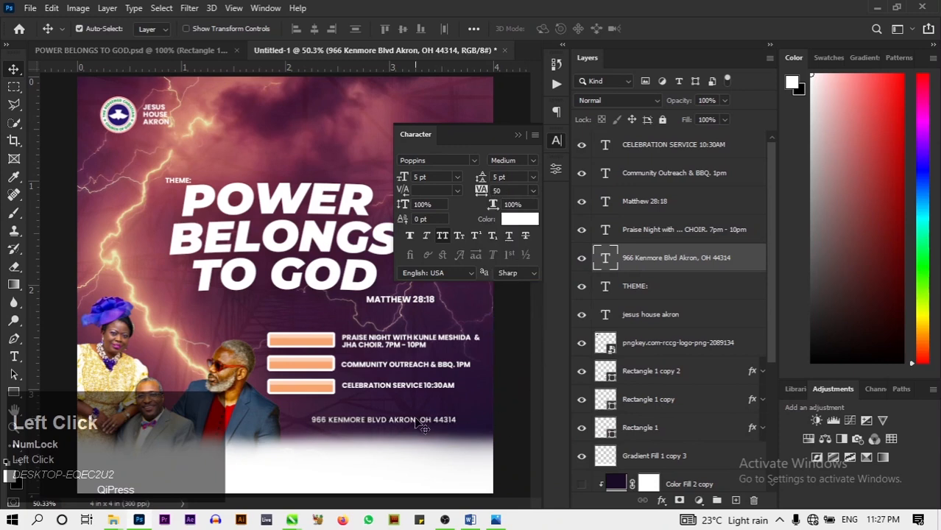
left_click_drag(421, 426, 417, 417)
left_click_drag(416, 419, 426, 392)
Fine-tune the text positions, moving the Celebration Service line slightly down and the Matthew 28:18 verse slightly up
left_click(425, 388)
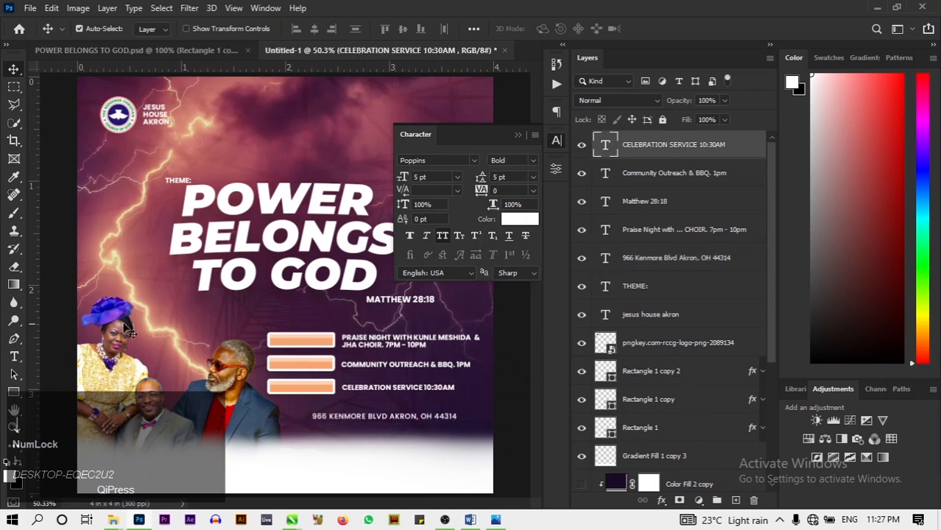
left_click(377, 343)
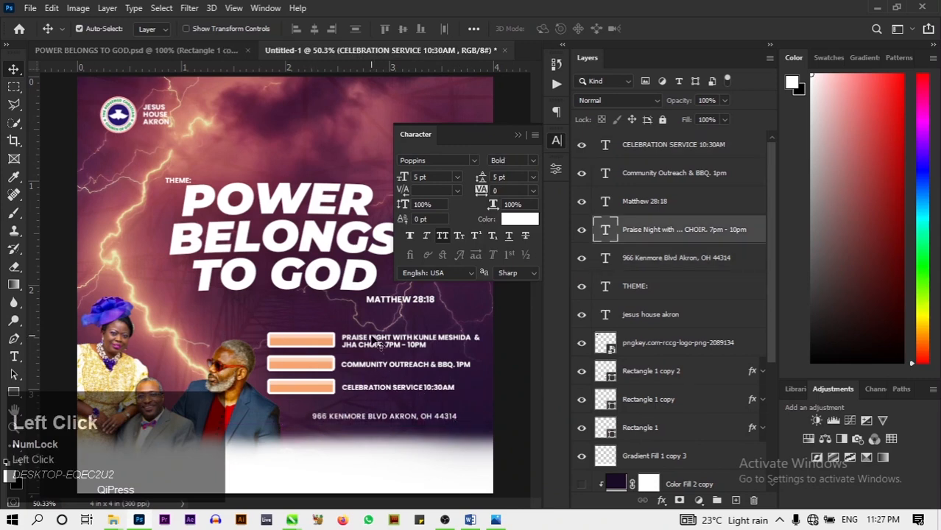
left_click(410, 315)
left_click_drag(410, 313, 412, 308)
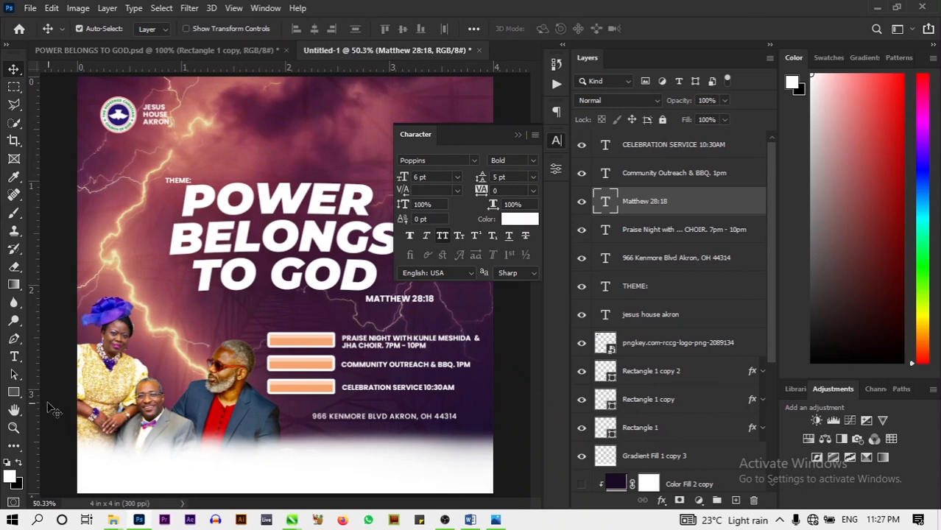
Change only the words CELEBRATION SERVICE to Poppins Medium, keeping the 10:30AM time bold
left_click(15, 357)
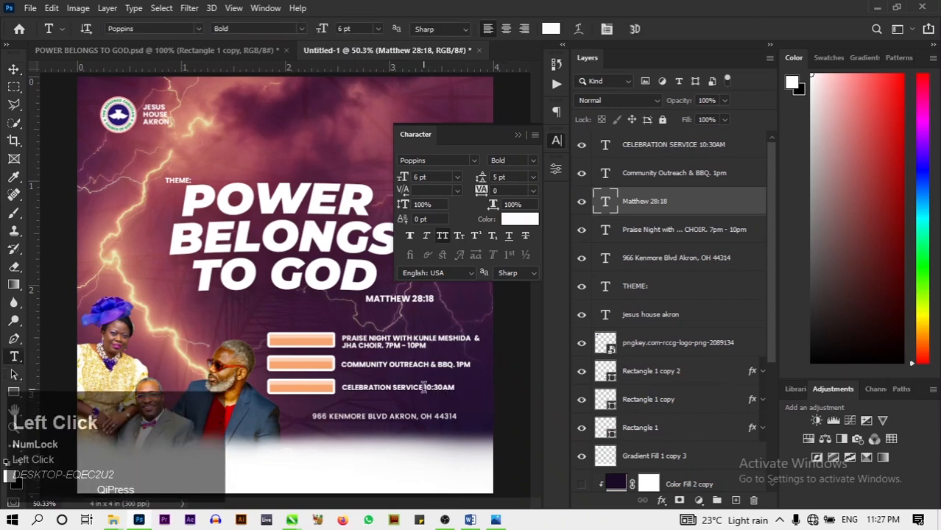
left_click_drag(424, 387, 333, 388)
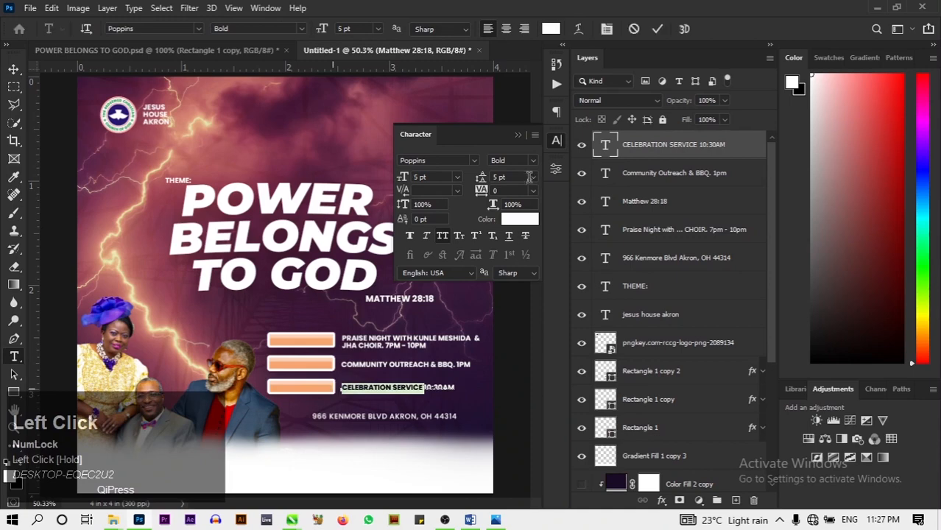
left_click(533, 161)
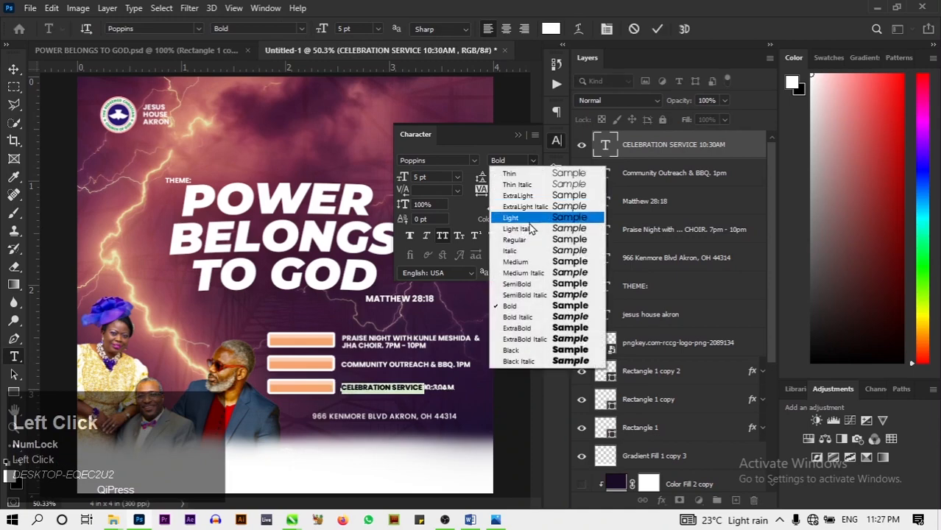
left_click(516, 263)
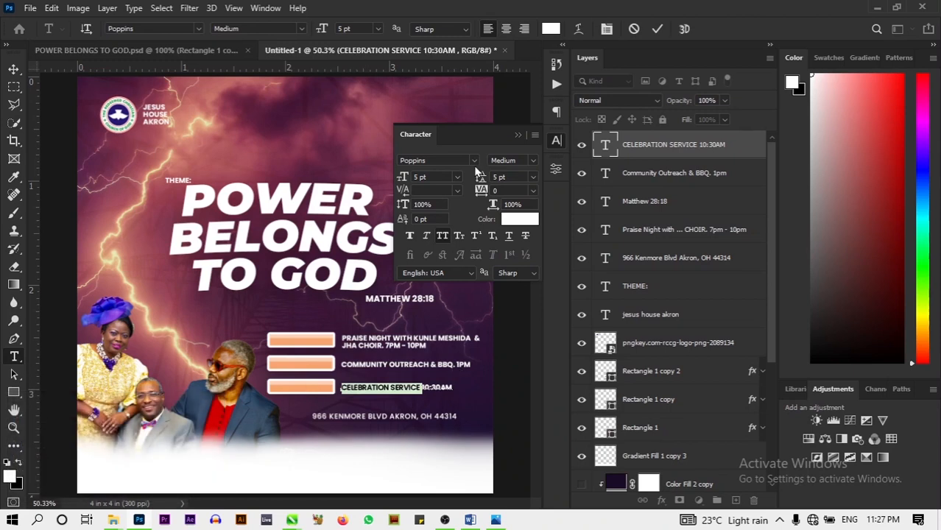
left_click(654, 31)
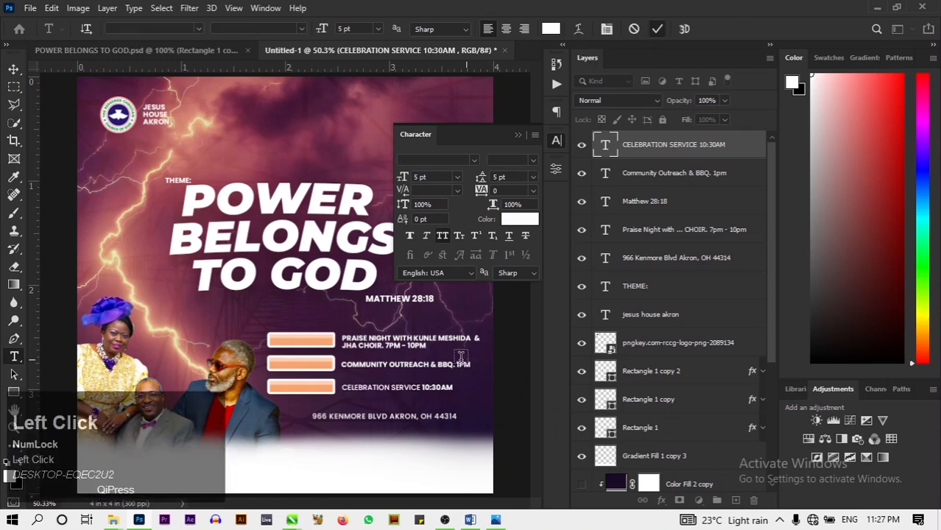
Change COMMUNITY OUTREACH & BBQ to Poppins Medium, keeping the 1PM time bold
left_click_drag(451, 365, 340, 365)
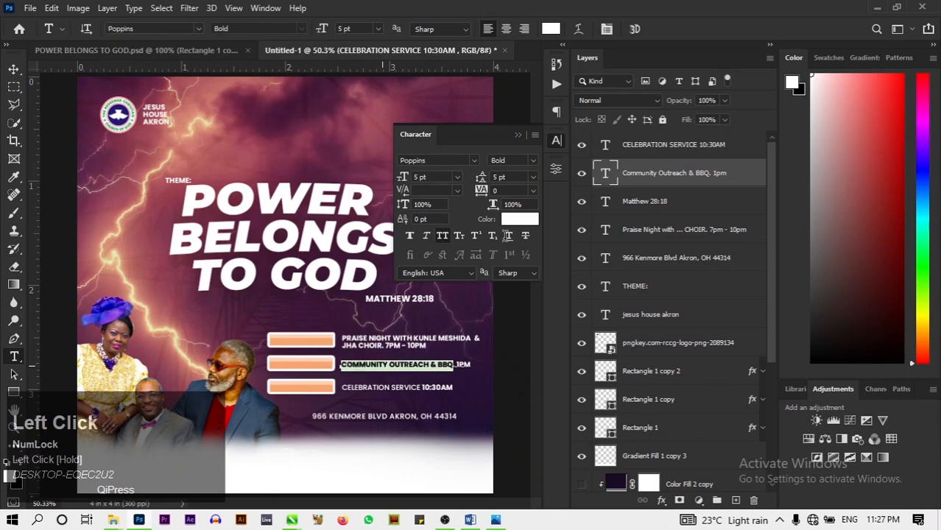
left_click(532, 162)
left_click(515, 259)
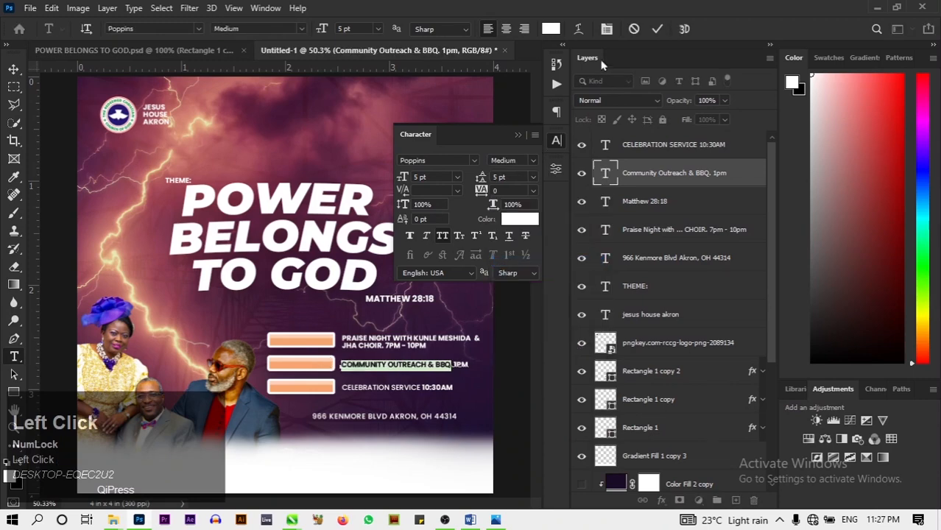
left_click(654, 30)
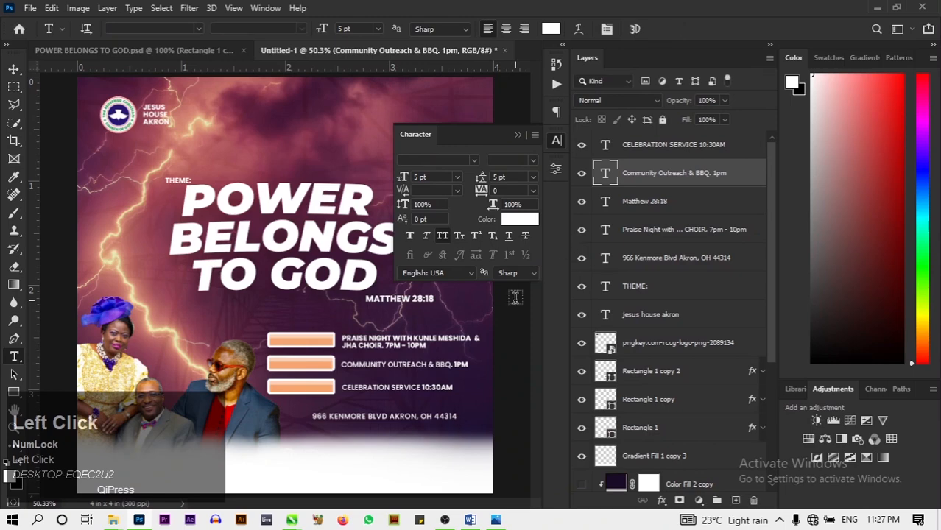
Change the Praise Night and JHA Choir wording to Poppins Medium, keeping the 7PM - 10PM time bold
left_click_drag(423, 345, 308, 312)
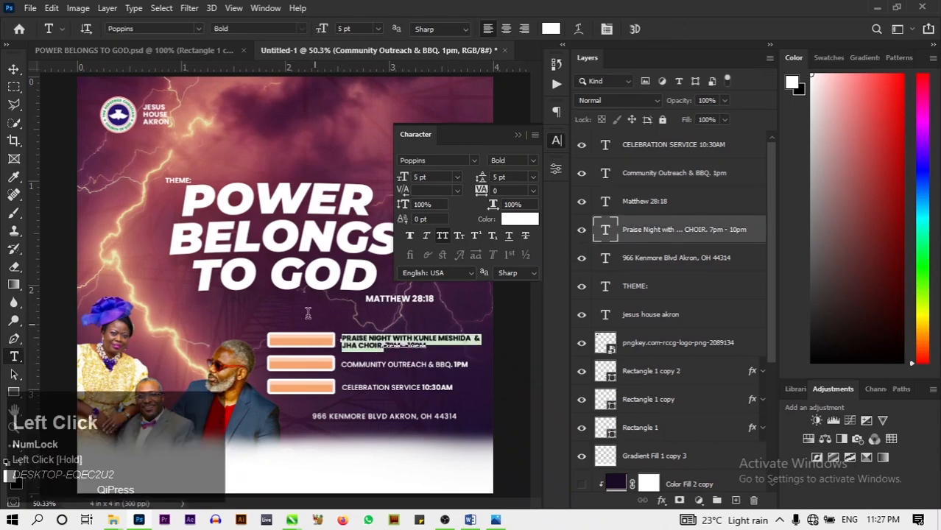
left_click(533, 160)
left_click(523, 262)
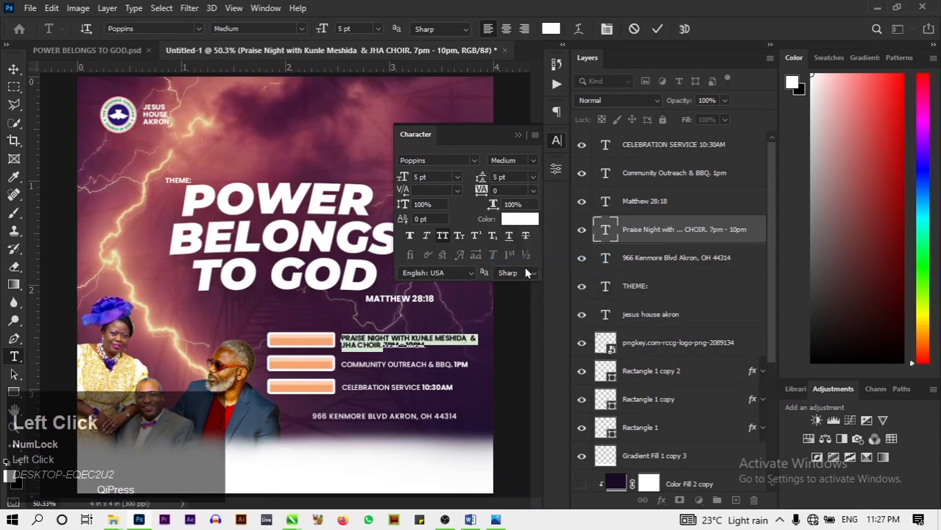
left_click(657, 29)
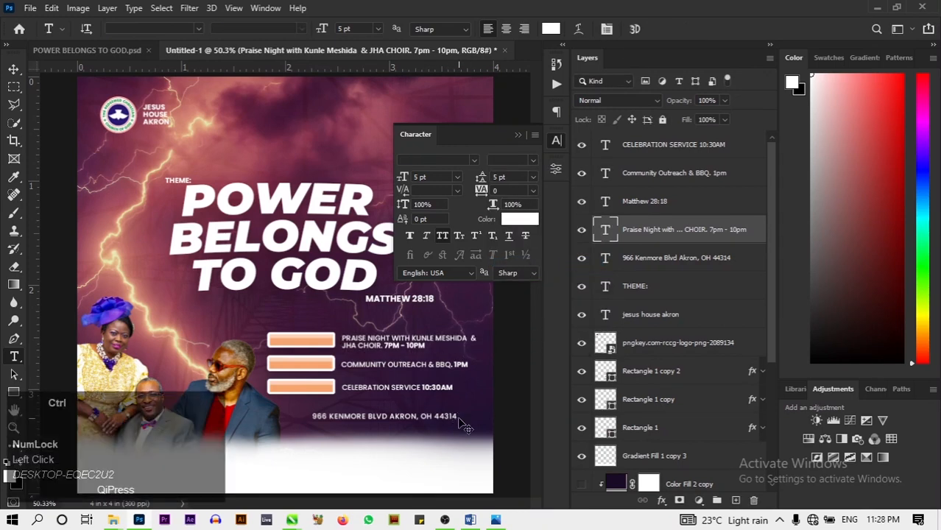
Add a new text line reading MAY 27 just above the first orange date box
key("ctrl+equal")
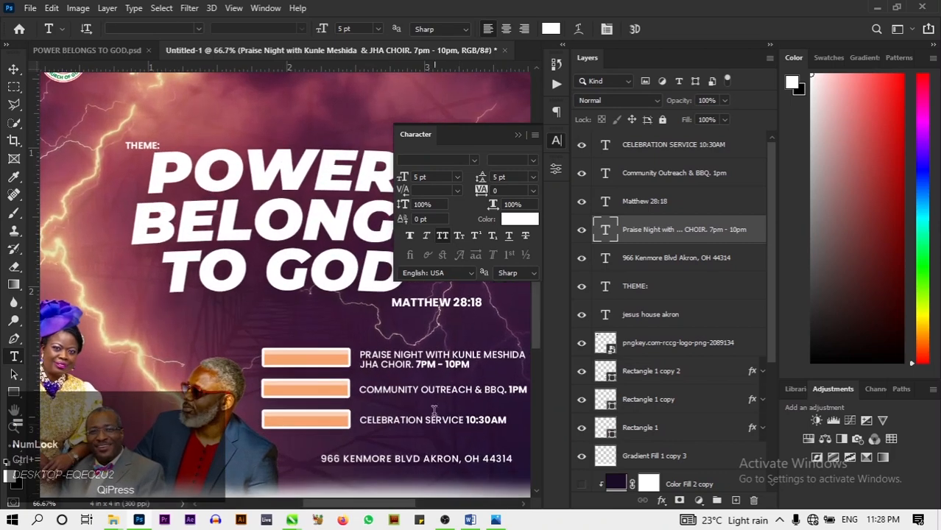
left_click(291, 334)
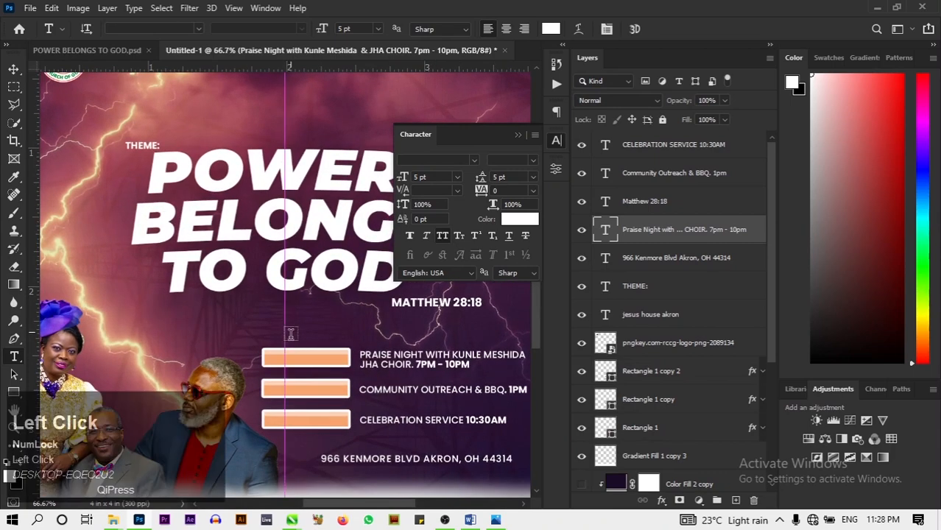
key("BackSpace")
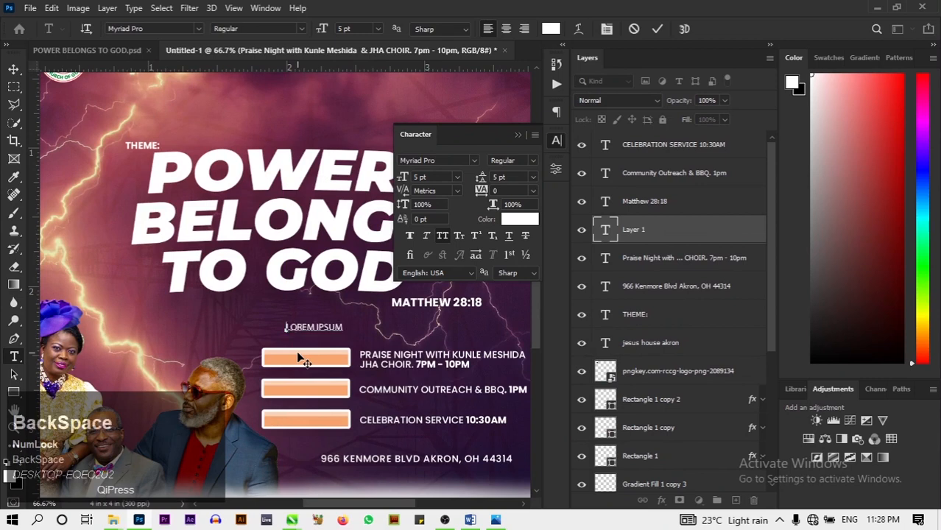
type("MAY ")
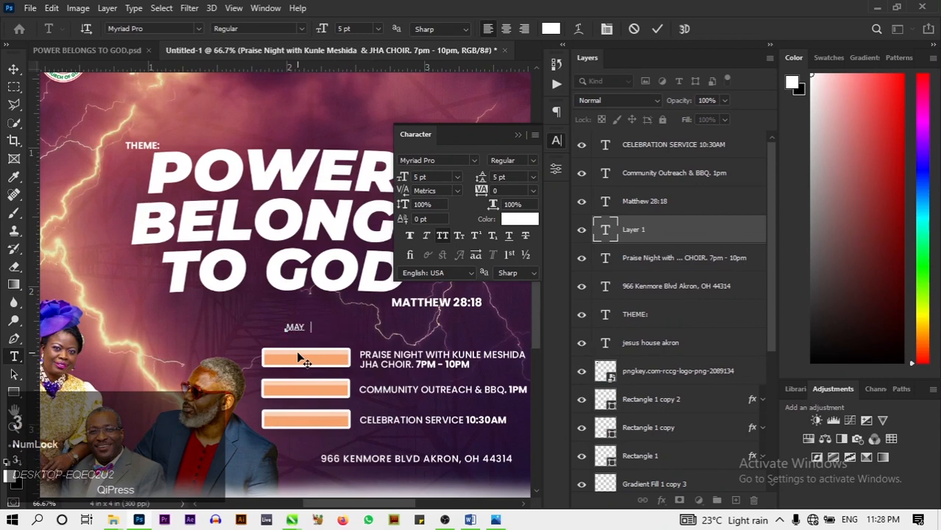
type("37")
key("BackSpace")
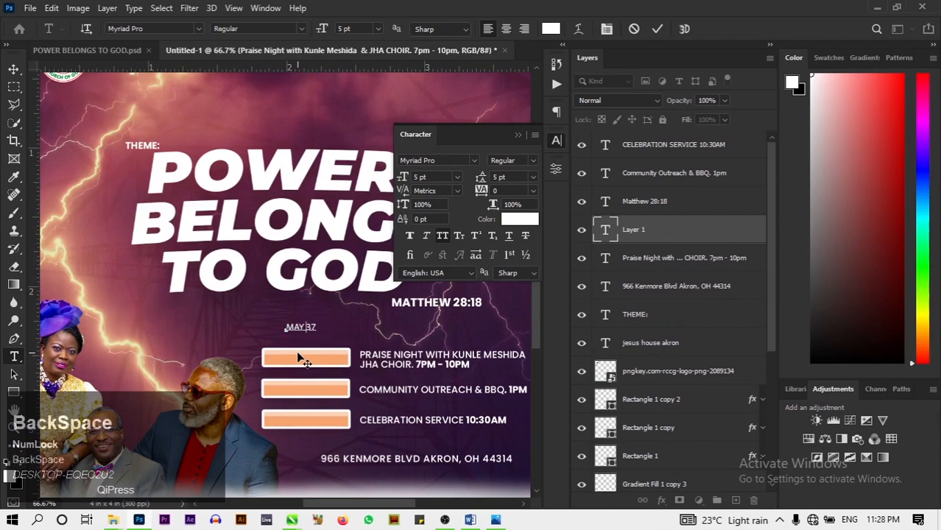
type("26")
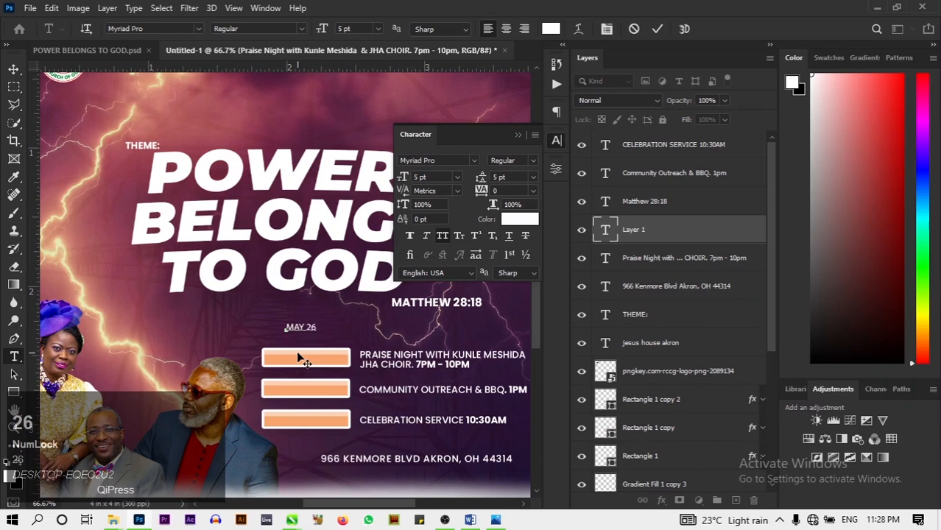
key("BackSpace")
type("7")
left_click(657, 28)
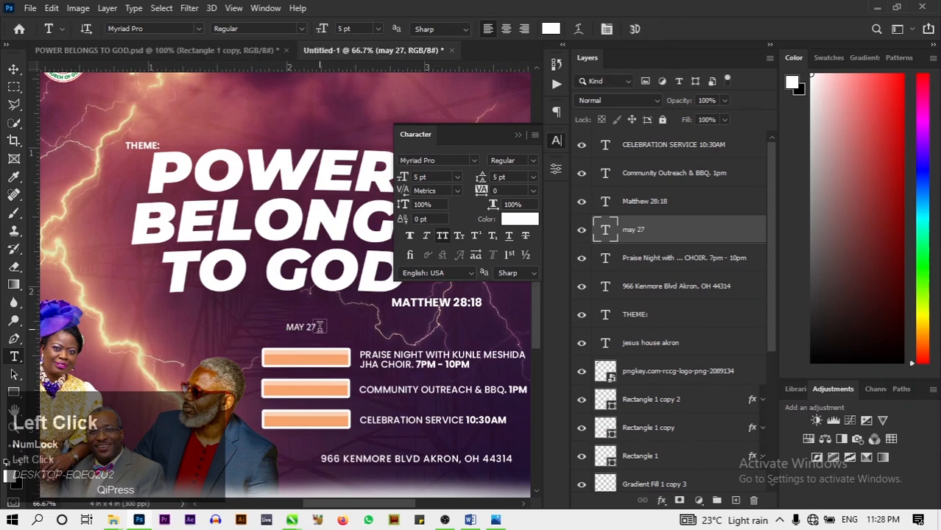
Set the whole MAY 27 text in Montserrat Bold
left_click(305, 327)
key("ctrl+a")
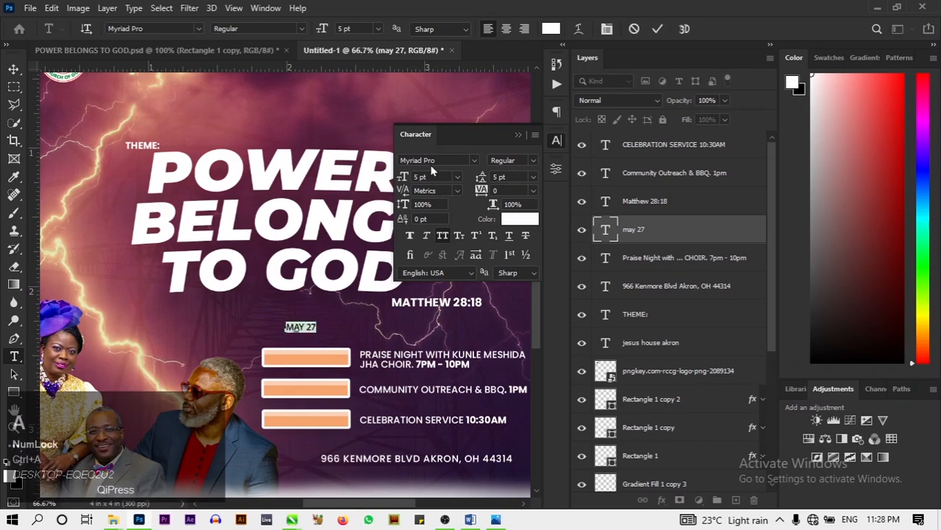
left_click(432, 158)
type("montso")
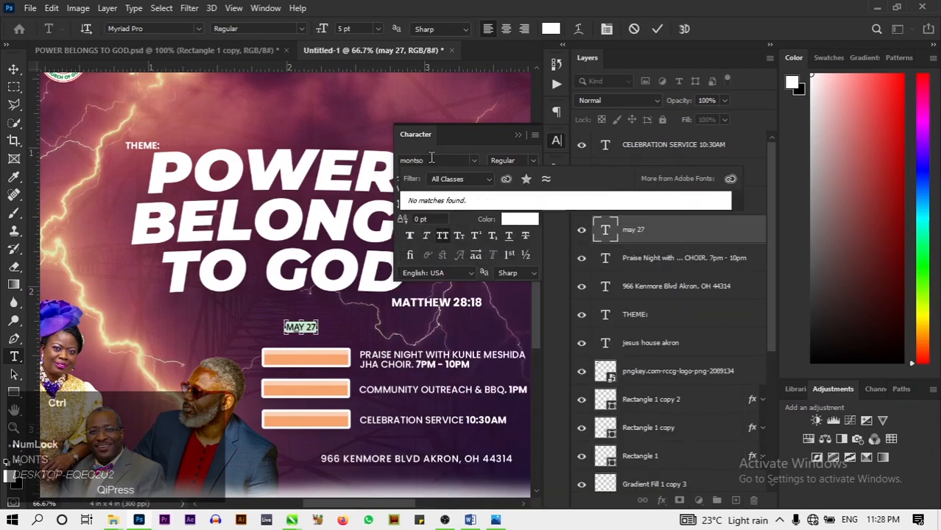
key("BackSpace")
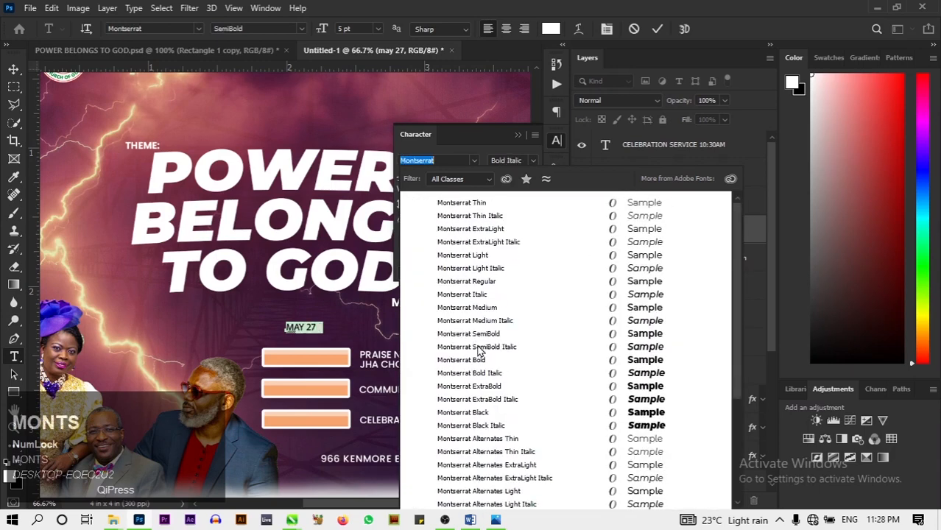
left_click(479, 361)
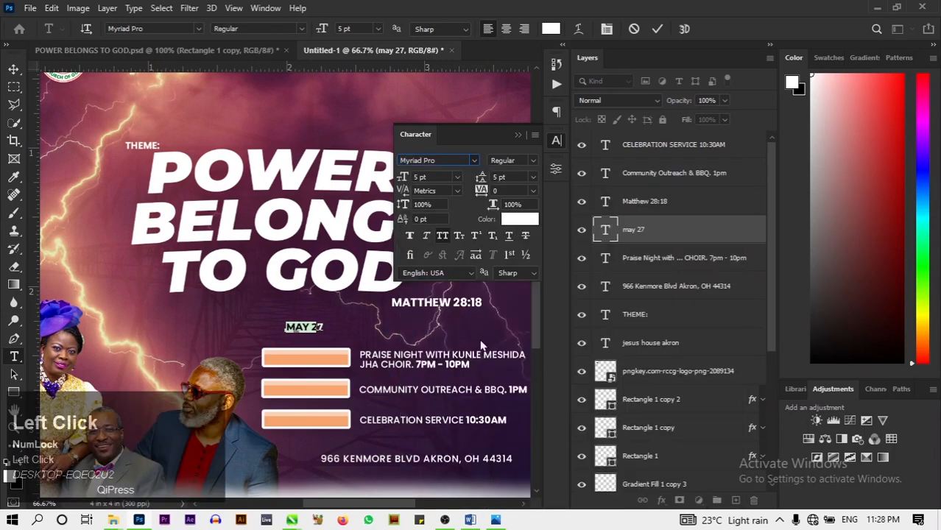
Colour the MAY 27 text dark purple with hex 2a1235 and set its size to 6 pt
left_click(512, 221)
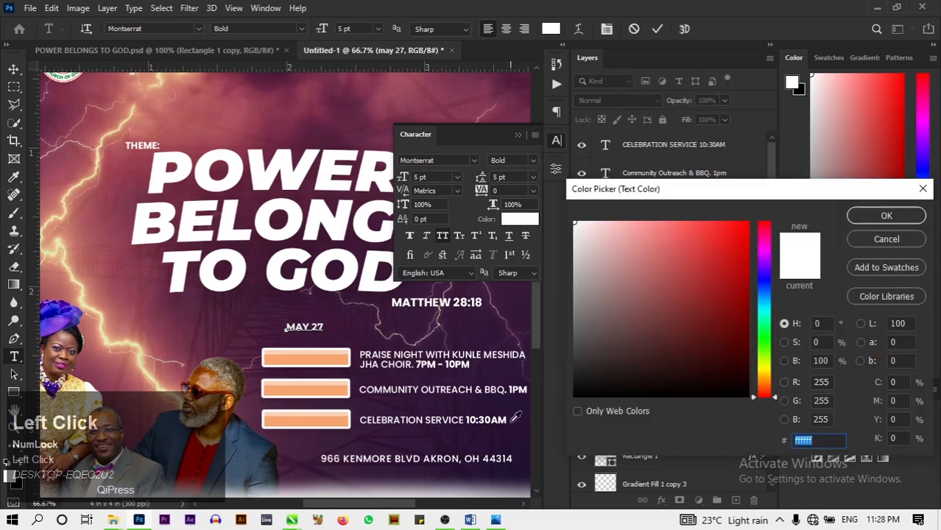
type("2a1235")
left_click(883, 215)
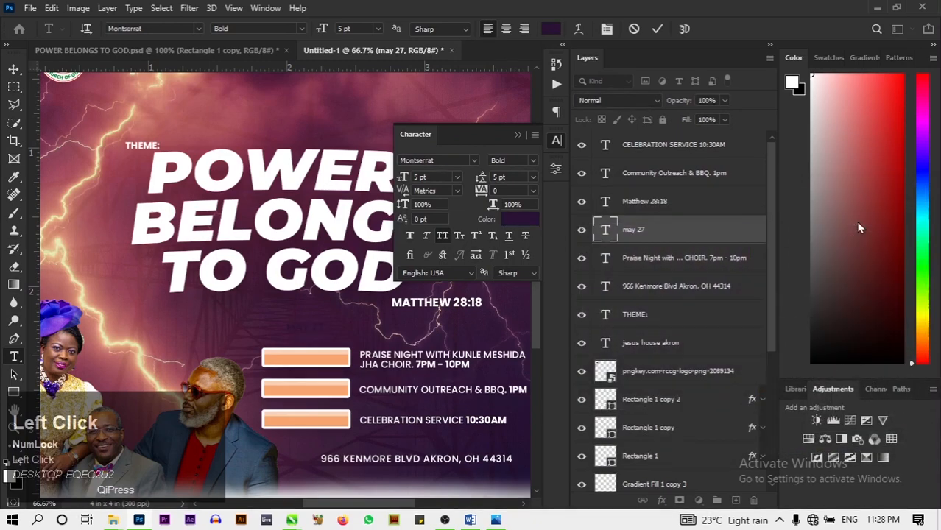
left_click(456, 178)
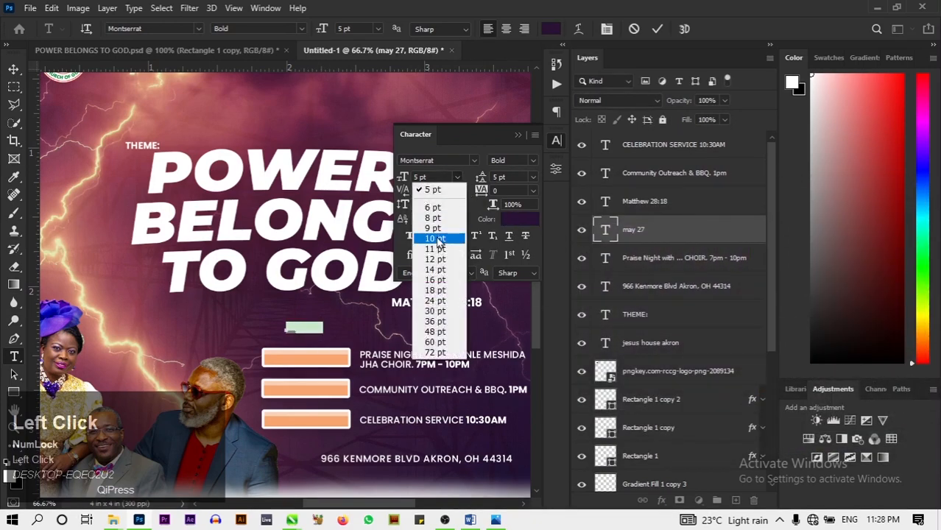
left_click(433, 210)
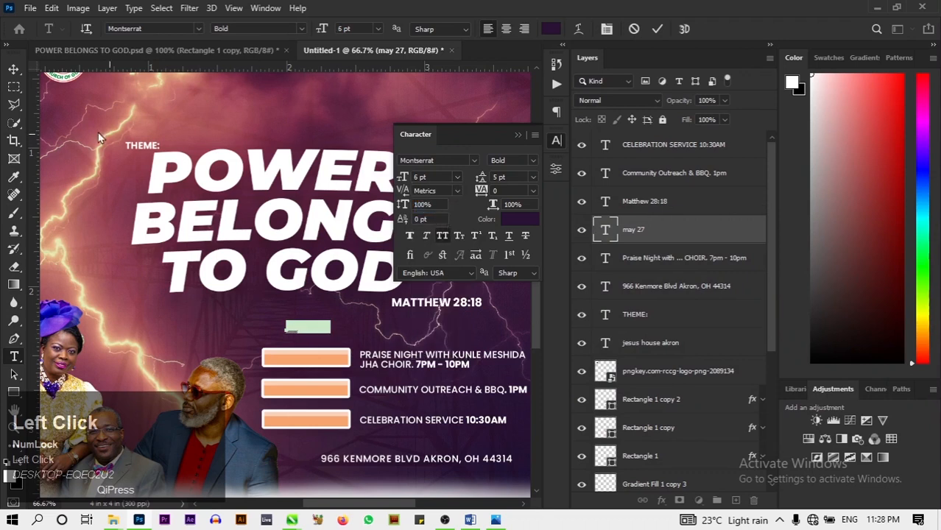
Move MAY 27 into the first orange date box and set its weight to ExtraBold
left_click(13, 69)
left_click_drag(317, 332, 315, 363)
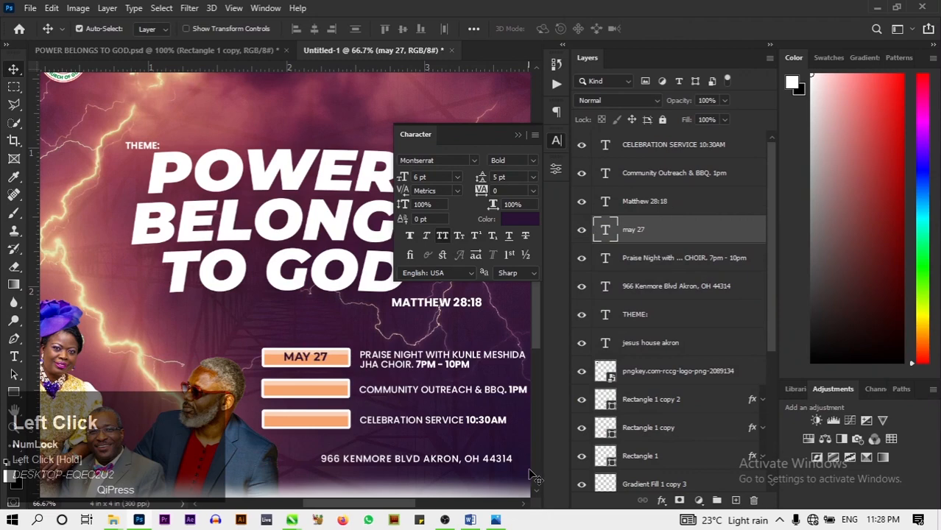
left_click(533, 160)
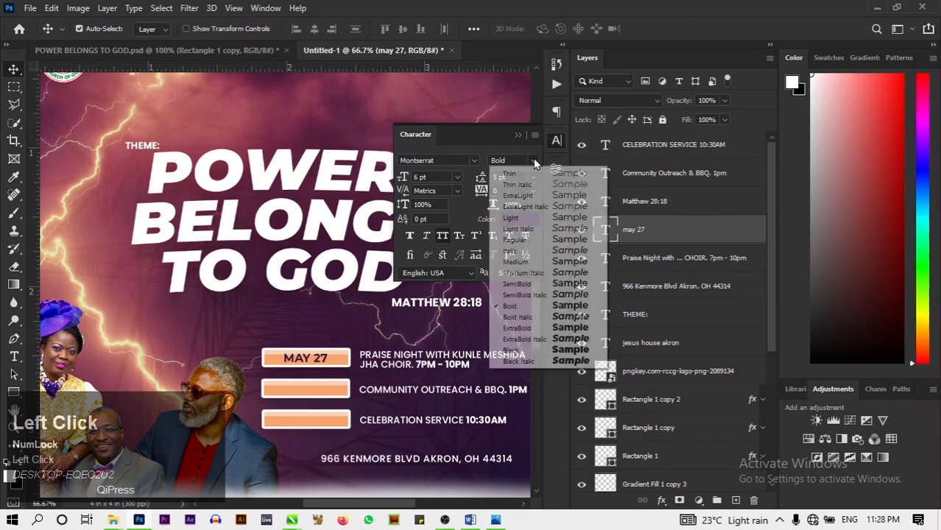
left_click(534, 328)
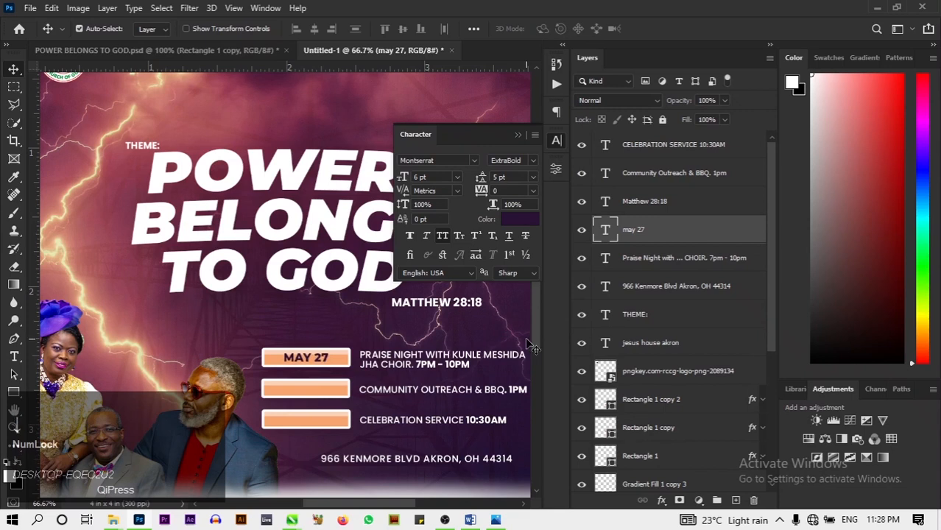
Duplicate the MAY 27 text into the second date box, changing it to MAY 28TH and centring it there
left_click_drag(661, 234, 663, 257)
left_click_drag(313, 366, 317, 389)
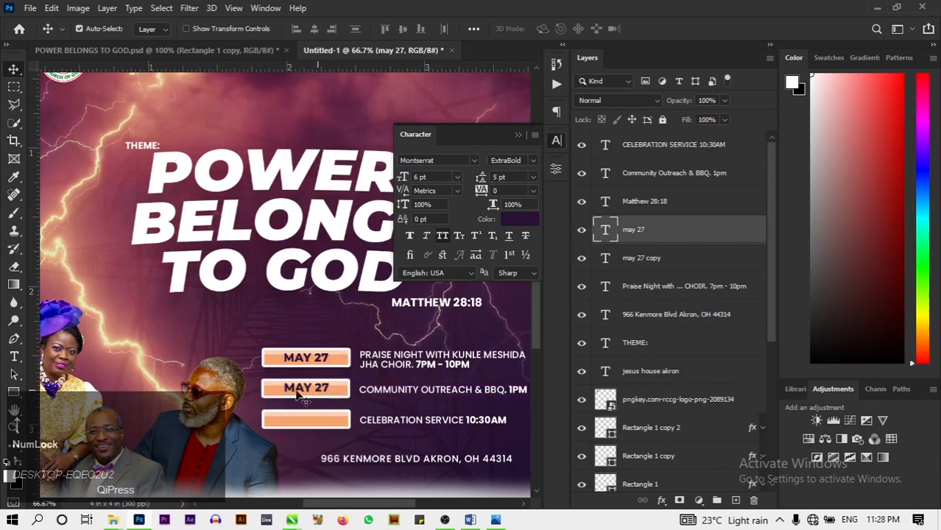
left_click(13, 356)
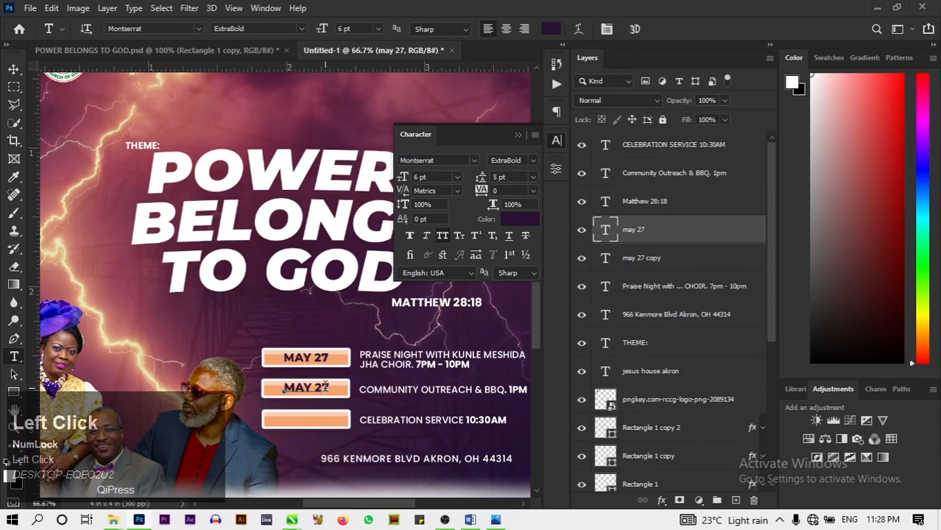
left_click(325, 386)
key("BackSpace")
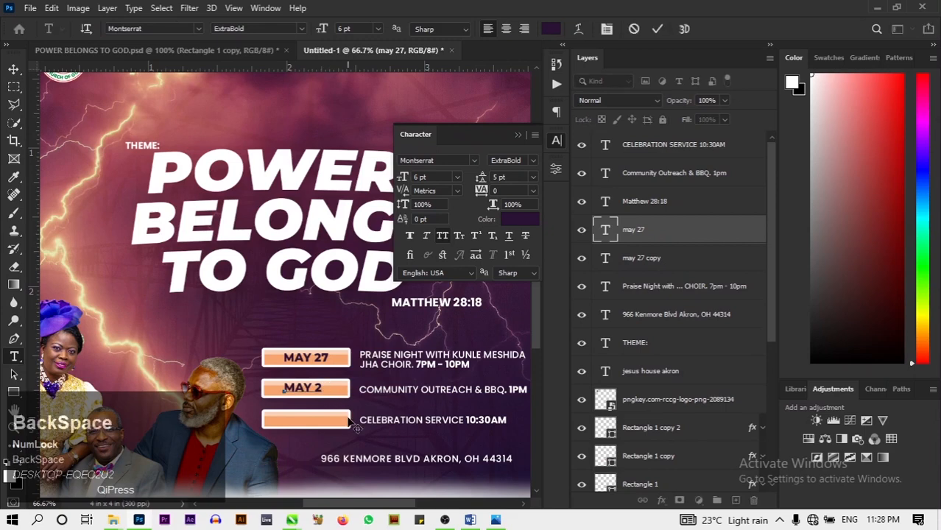
type("8")
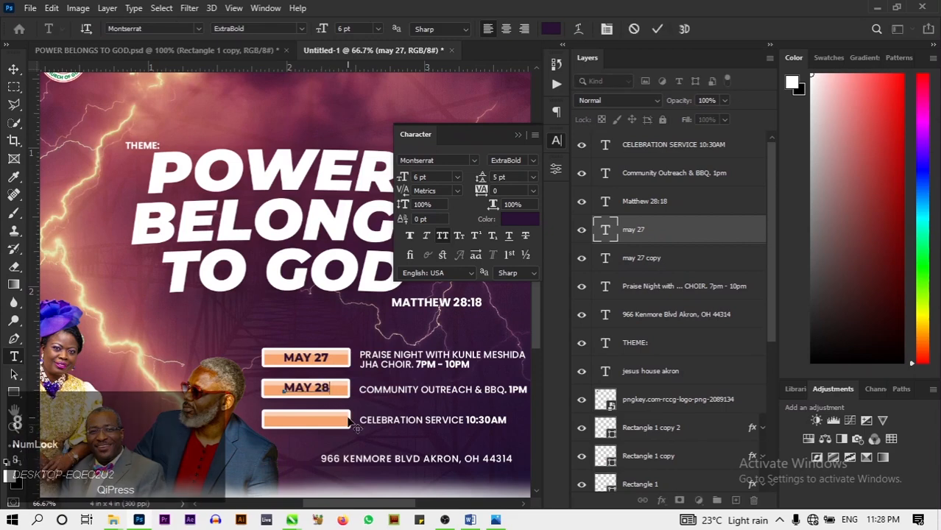
type("th")
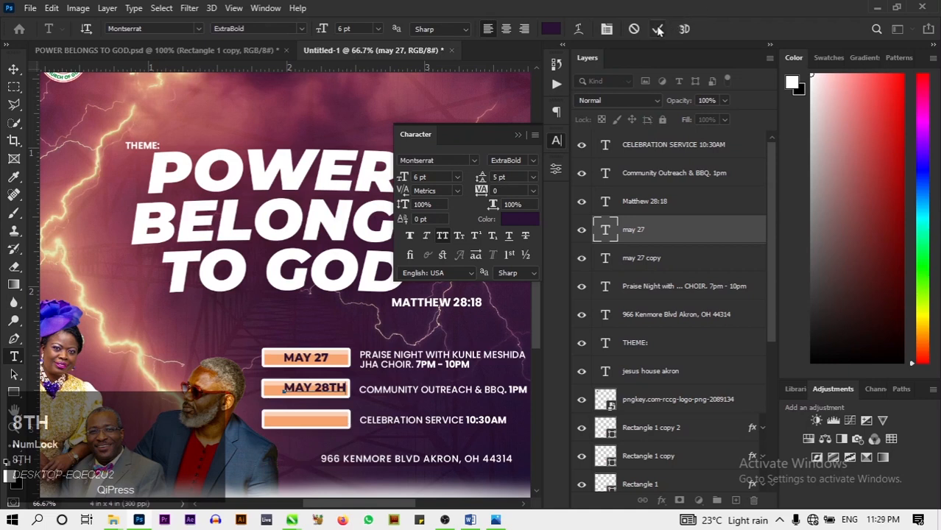
left_click(658, 30)
key("v")
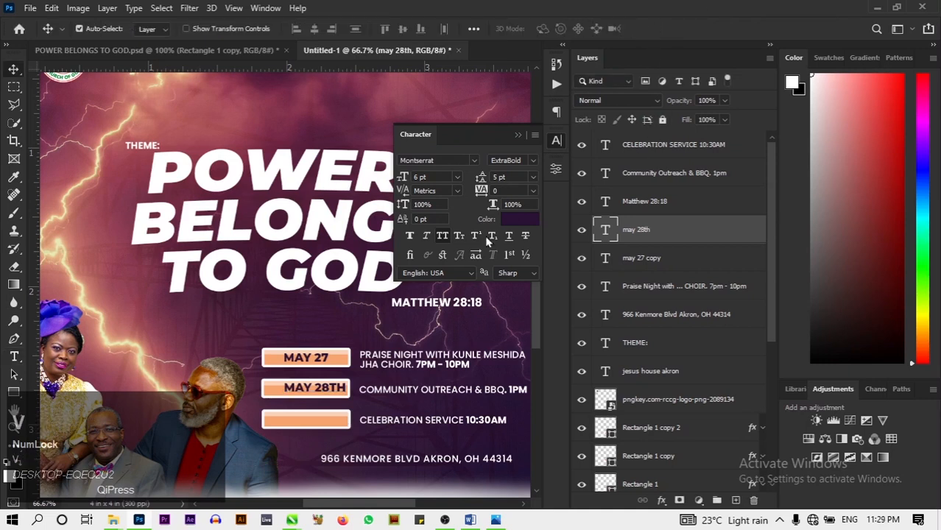
left_click_drag(340, 396, 343, 397)
Extend the first date to MAY 27TH and recentre it inside its orange box
left_click(14, 357)
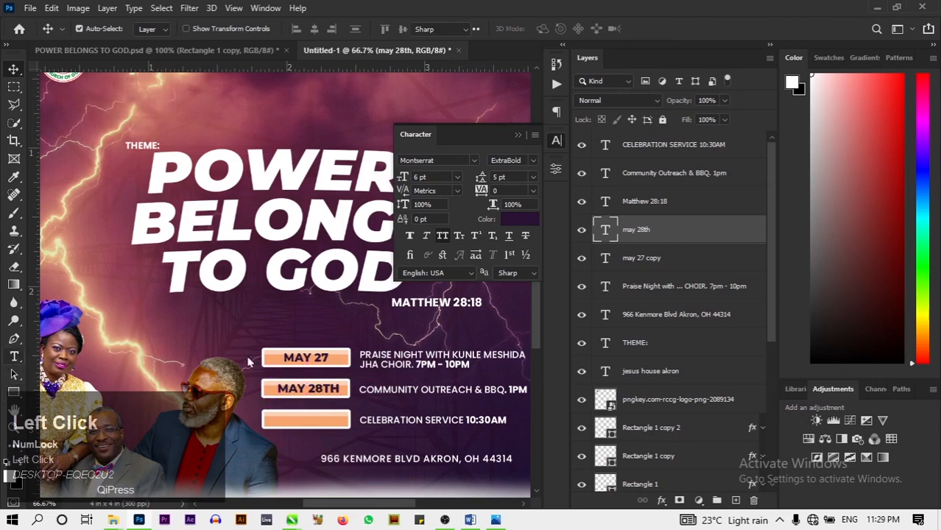
left_click(326, 356)
type("TH")
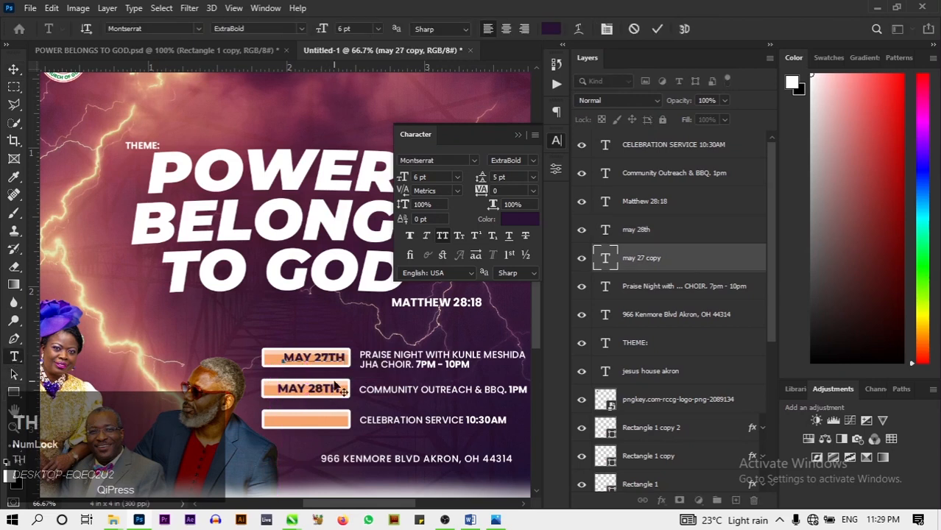
left_click(653, 32)
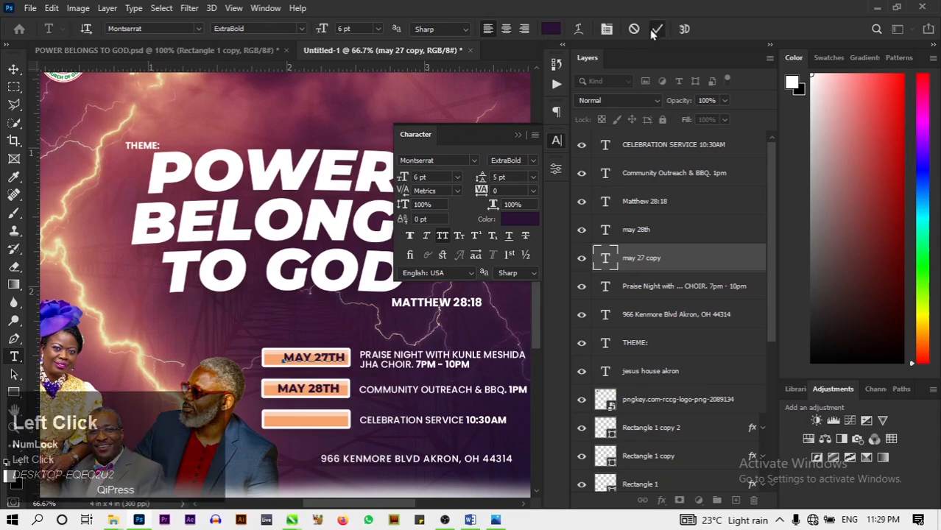
key("v")
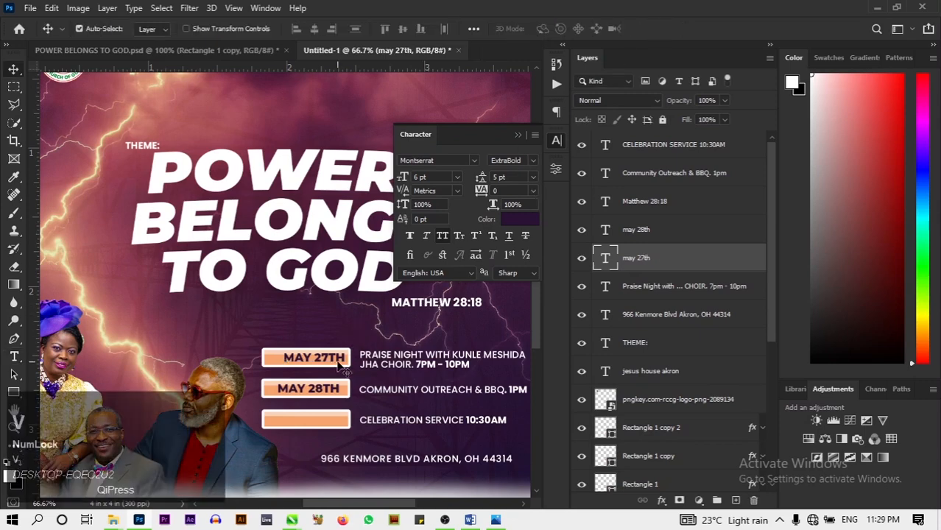
left_click_drag(341, 365, 332, 362)
Duplicate the MAY 28TH text layer and move one of the two texts into the third orange date box
left_click(328, 384)
double_click(329, 389)
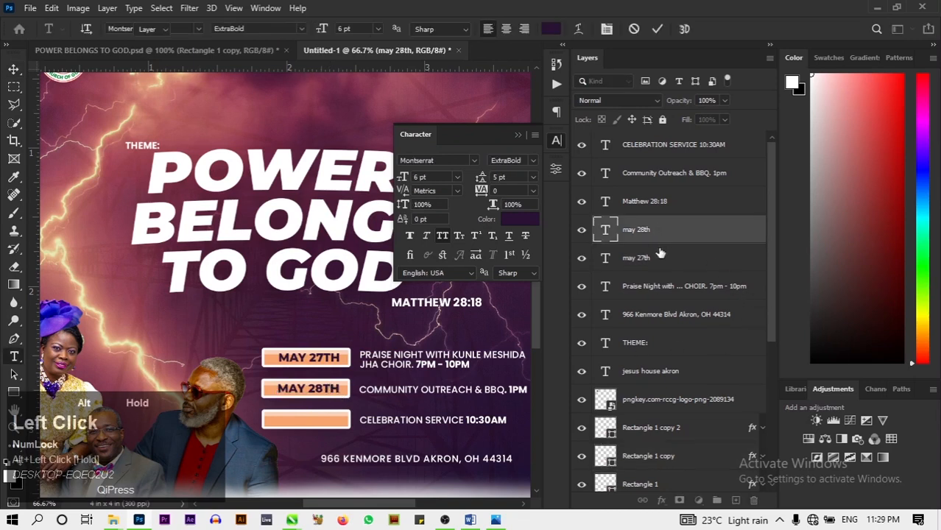
left_click_drag(648, 229, 661, 245)
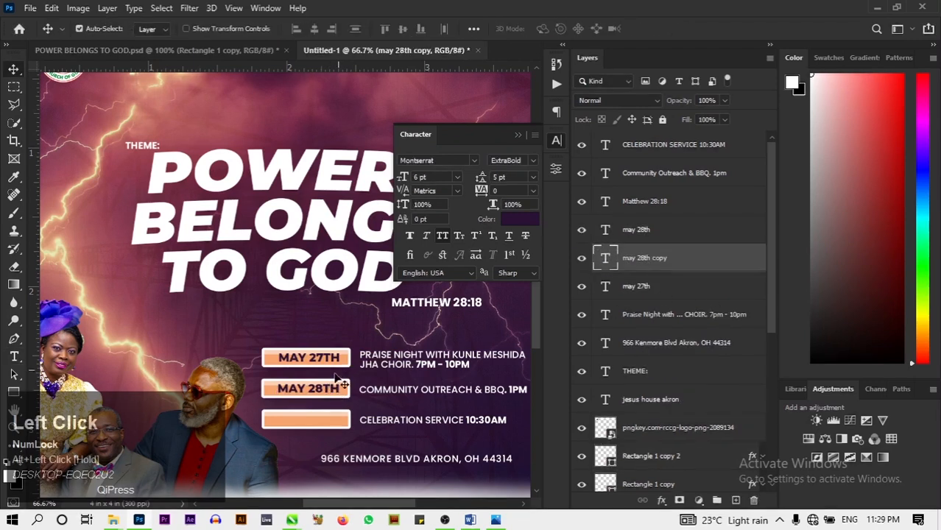
left_click_drag(335, 387, 326, 420)
Change the date in the third orange box to MAY 29TH
key("t")
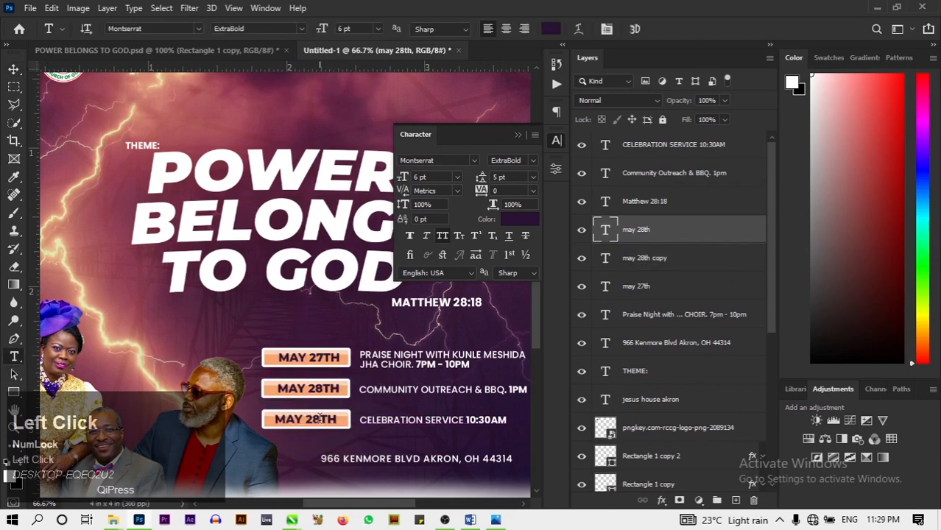
left_click(331, 427)
key("BackSpace")
type("9")
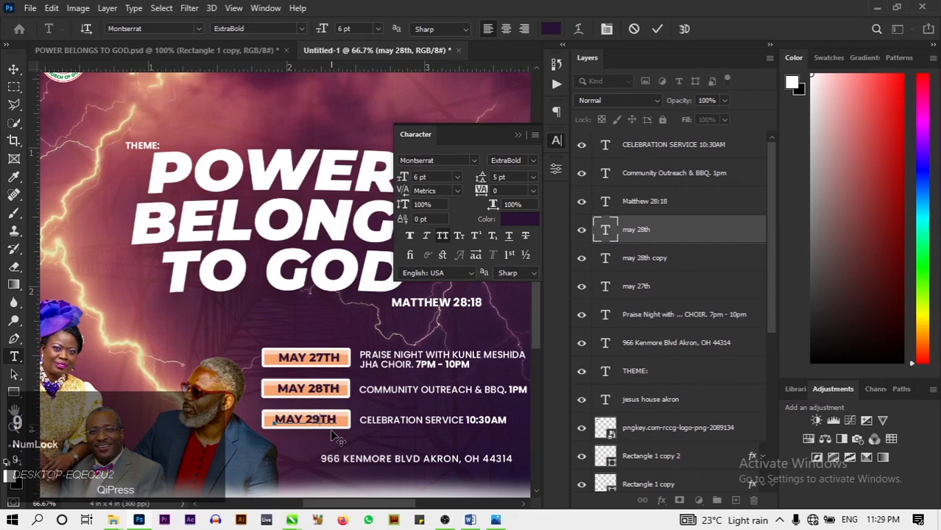
left_click(660, 30)
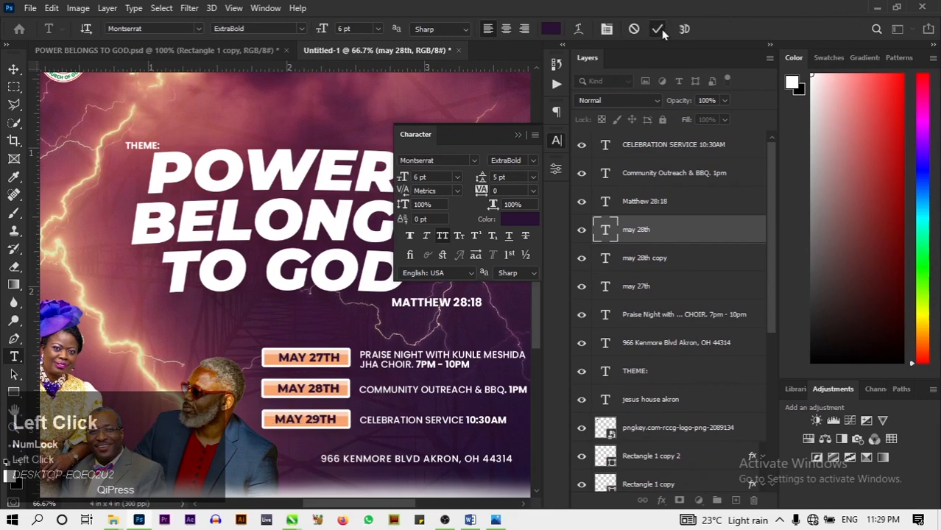
Collapse the Character panel, review the whole flyer and check the POWER BELONGS TO GOD.psd document before returning to the flyer
left_click(518, 136)
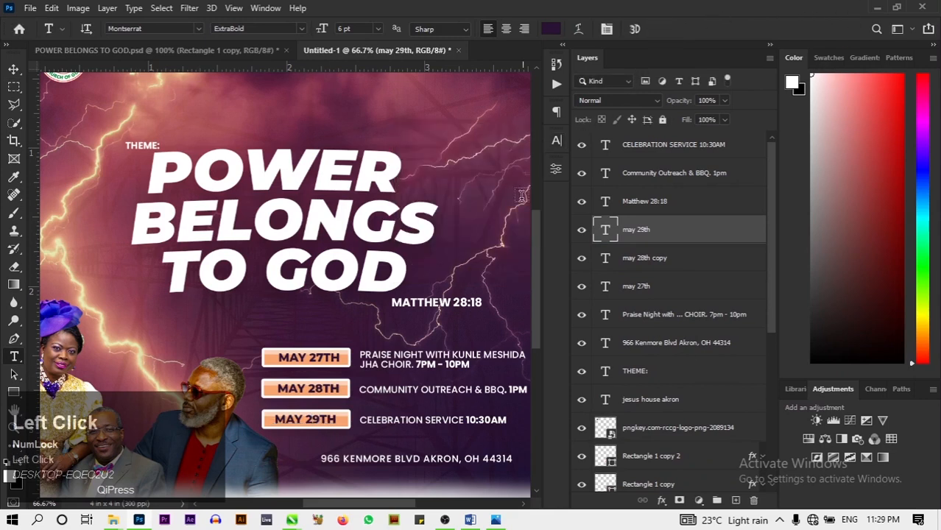
key("v")
key("ctrl+0")
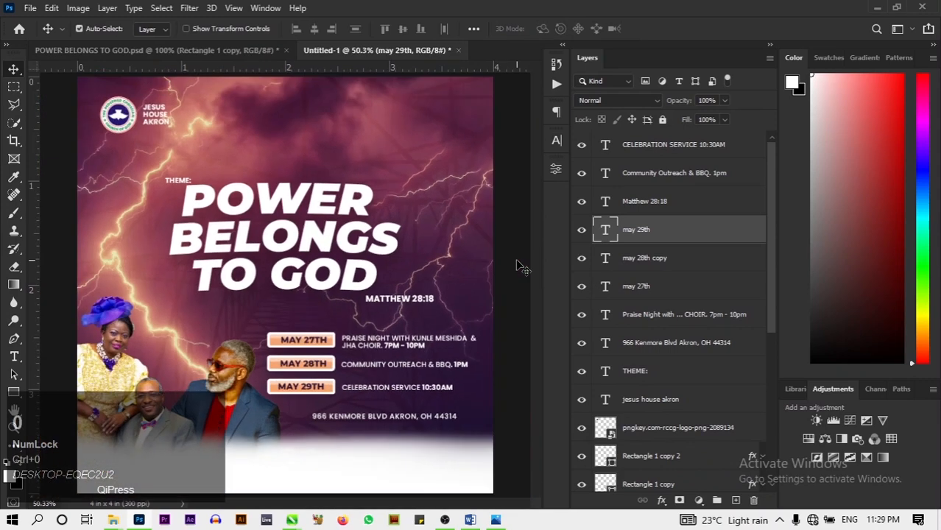
left_click(519, 267)
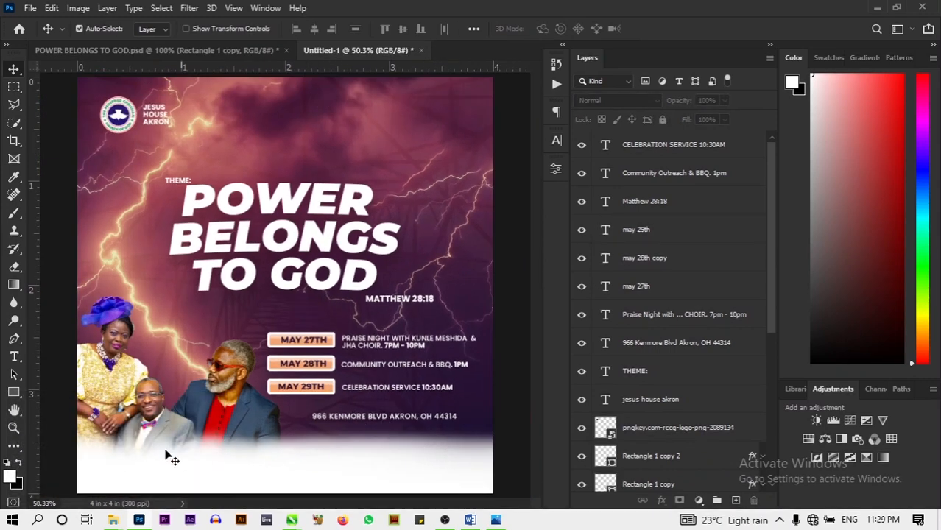
left_click(243, 50)
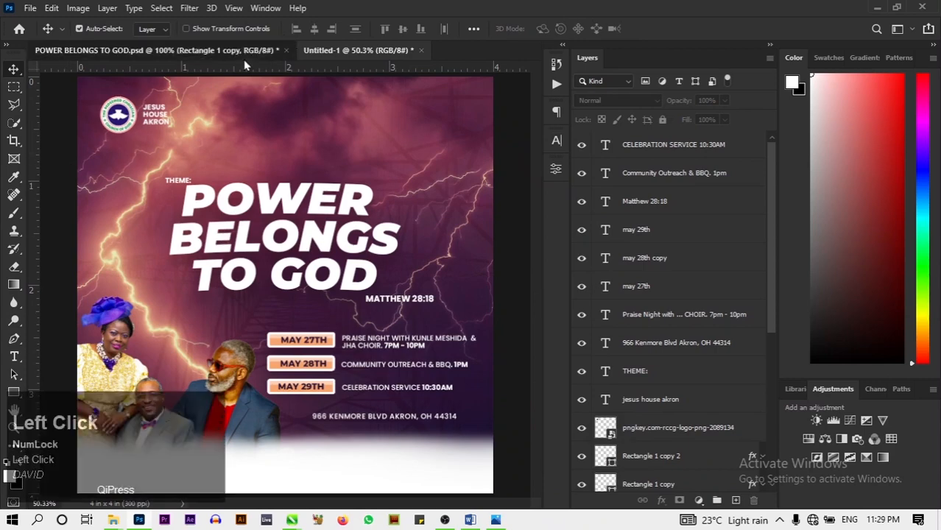
left_click(355, 51)
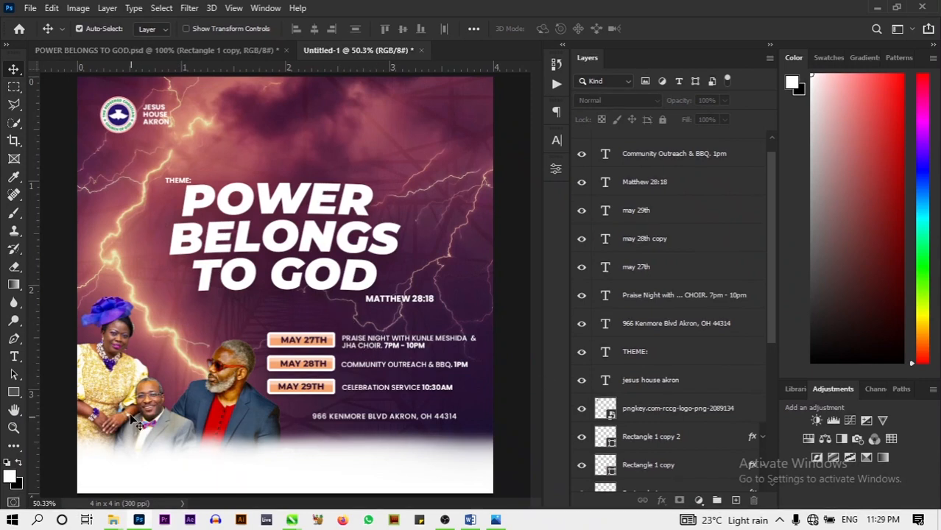
Start a text line in the white band below the photos and copy the host pastors line from the FREE TYPING.docx Word document
left_click(12, 358)
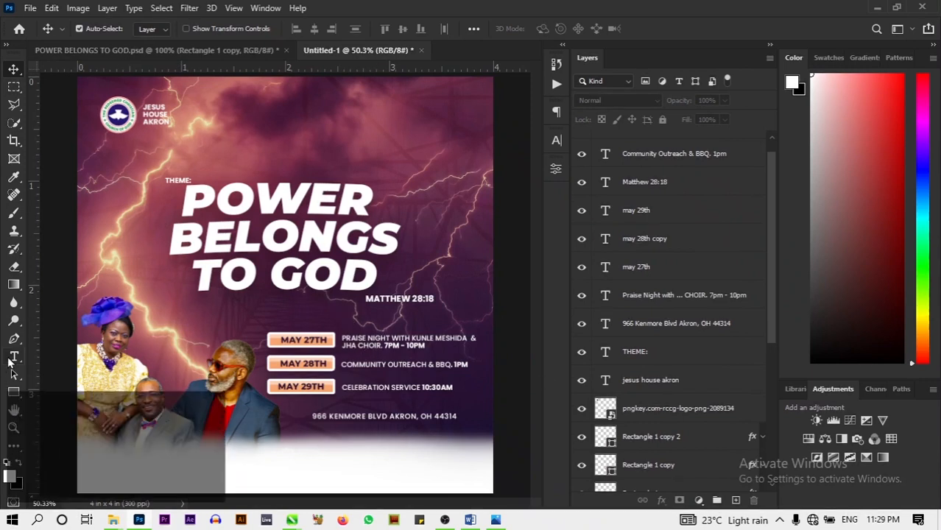
left_click(247, 464)
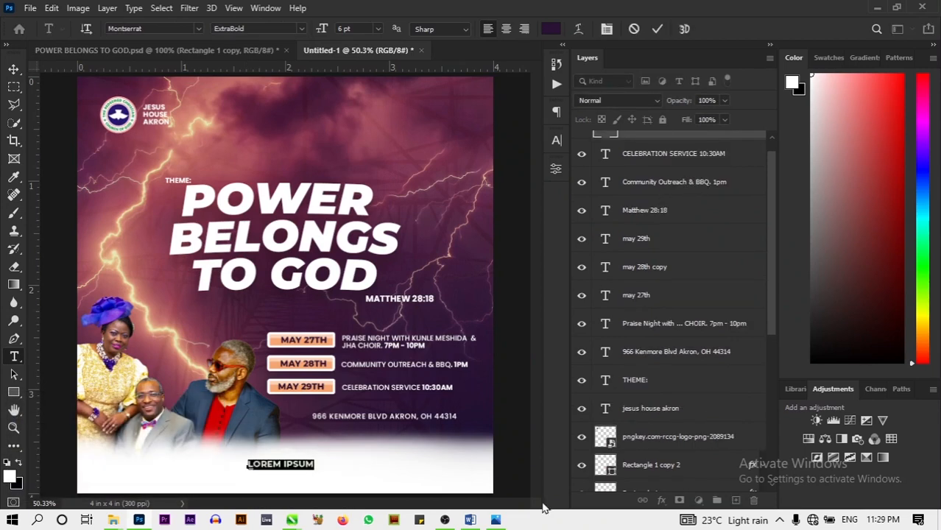
left_click(470, 520)
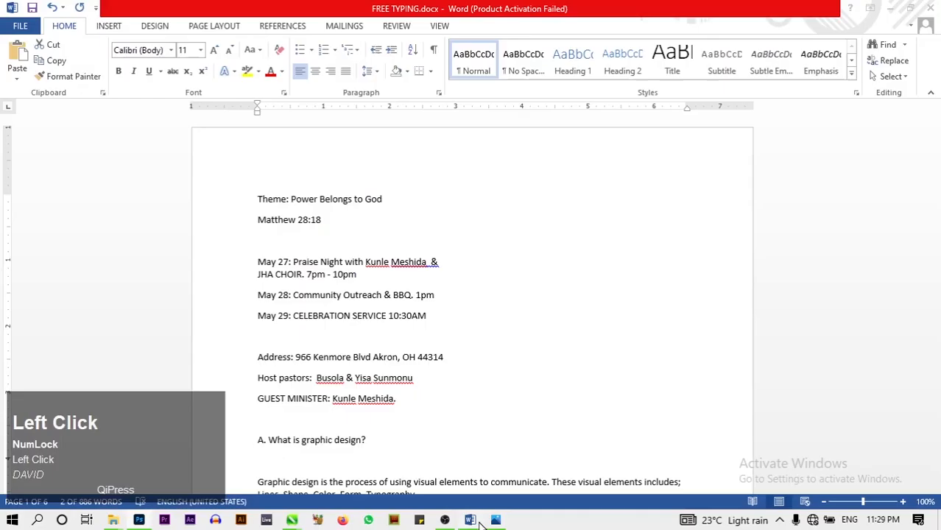
scroll(362, 333, "down", 3)
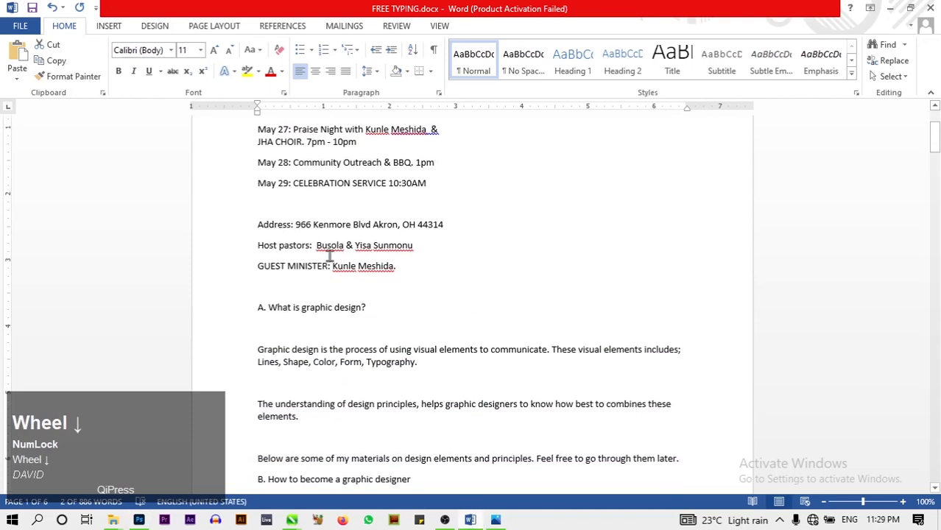
left_click_drag(258, 245, 386, 253)
right_click(386, 253)
left_click(413, 270)
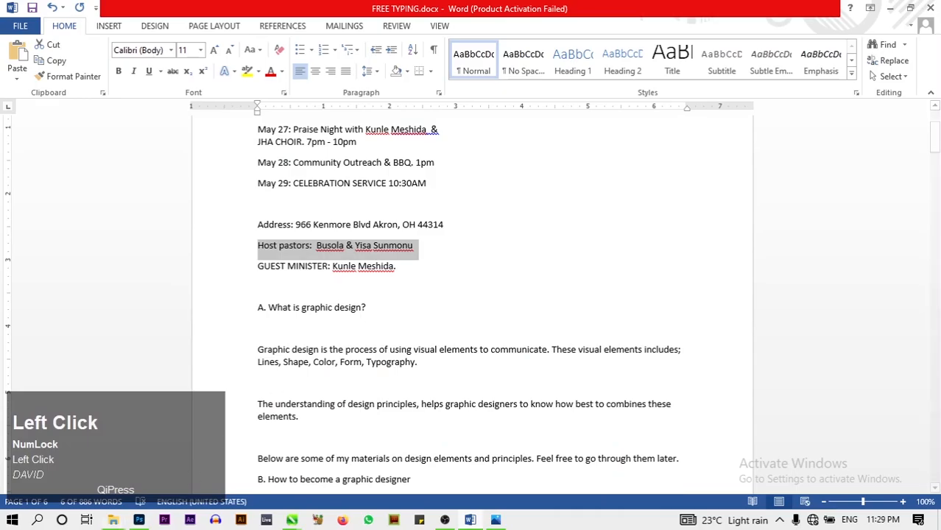
Return to Photoshop and replace the placeholder text in the white band with the copied host pastors line
left_click(139, 519)
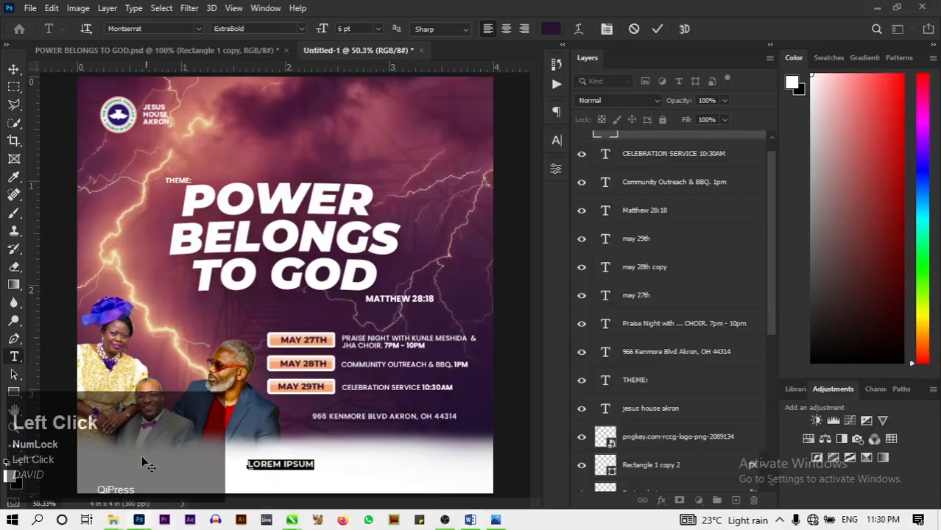
left_click(291, 464)
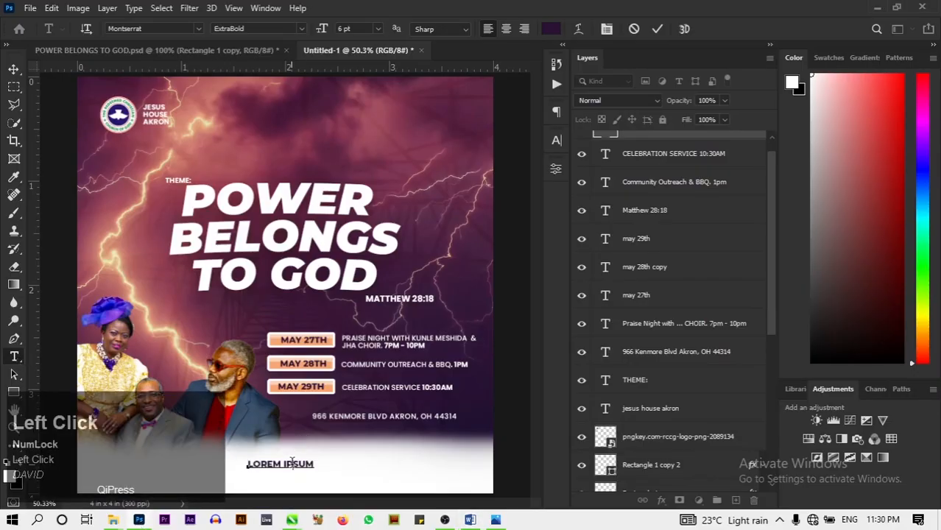
key("ctrl+a")
key("ctrl+v")
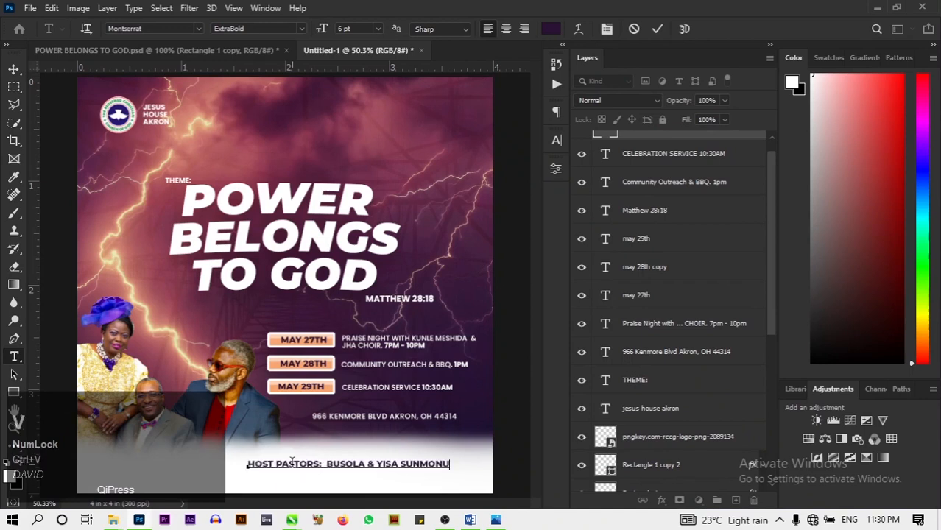
Break the host pastors text after the colon so the pastors' names sit on a second line
left_click(322, 462)
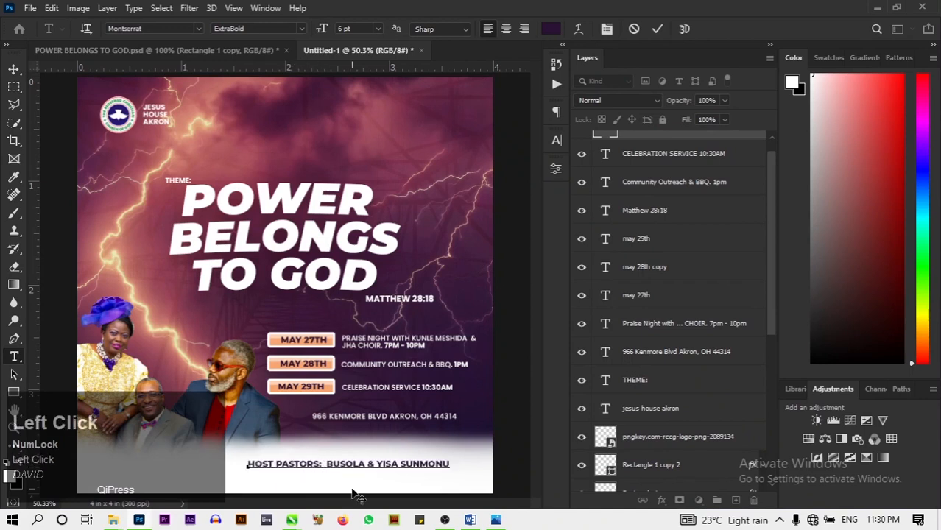
key("Return")
left_click(353, 493)
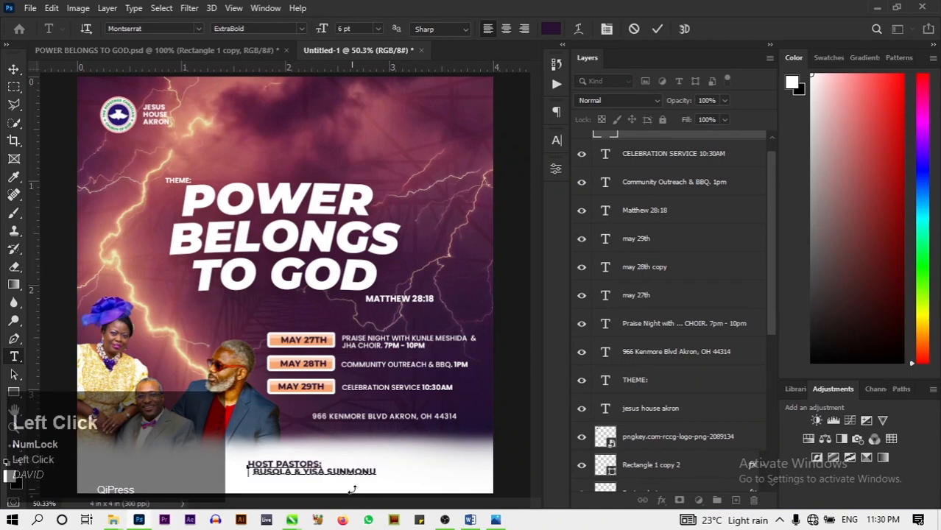
Centre-align the two-line host pastors text and move it beneath the couple's photo
key("ctrl+a")
left_click(504, 29)
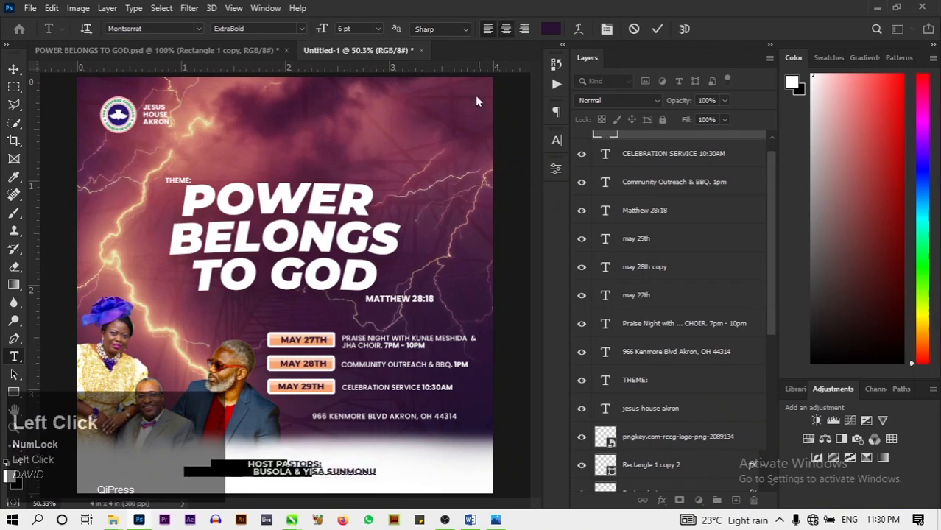
left_click(13, 69)
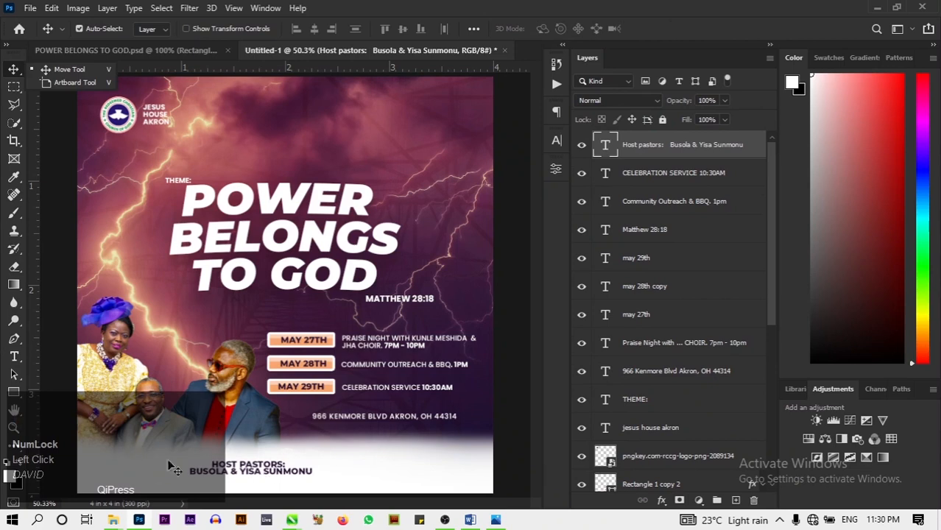
left_click_drag(260, 472, 161, 473)
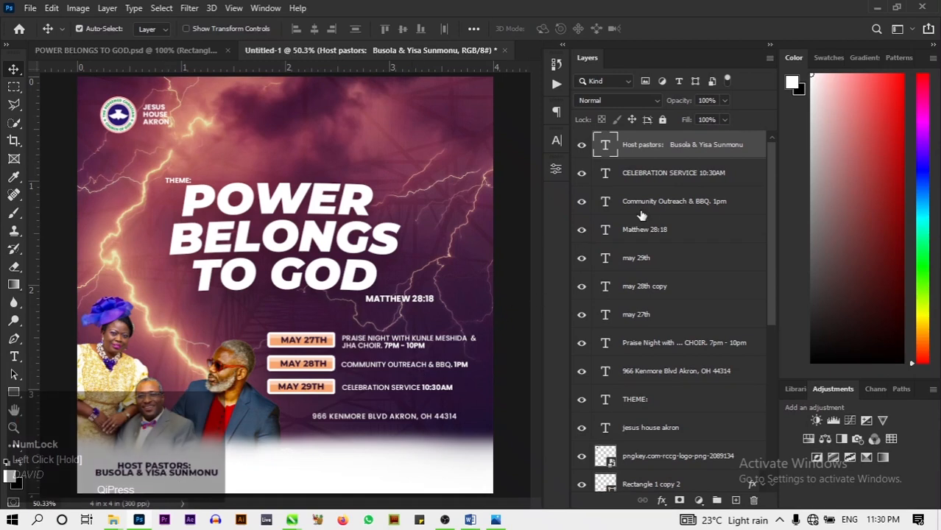
left_click_drag(667, 147, 663, 177)
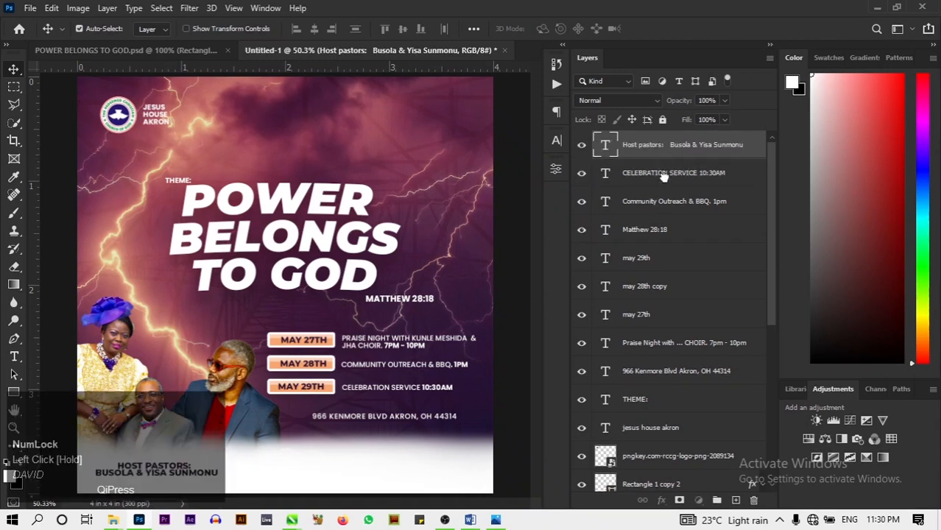
left_click_drag(177, 477, 216, 425)
key("ctrl+z")
Duplicate the host pastors text, lock the Gradient Fill 1 copy 3 layer, and place one text beneath the man in sunglasses
left_click_drag(740, 155, 738, 192)
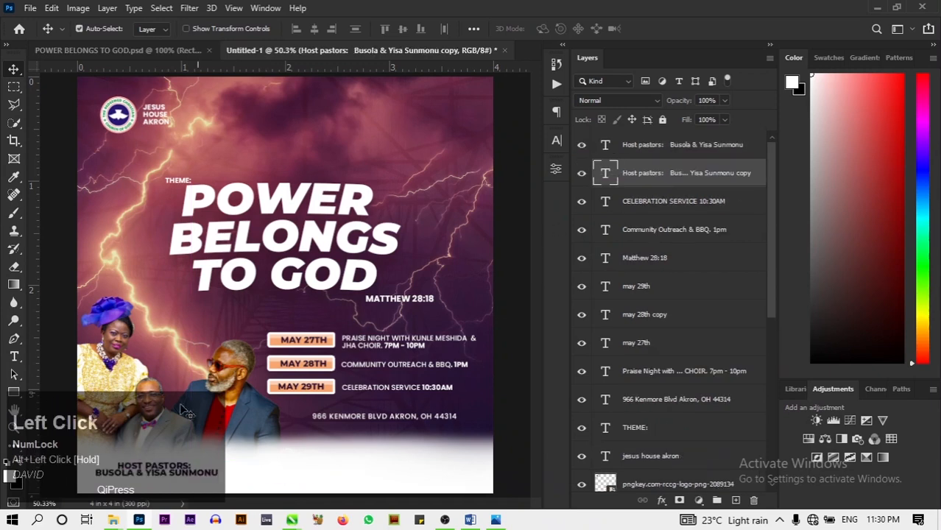
left_click_drag(161, 482, 231, 481)
key("ctrl+z")
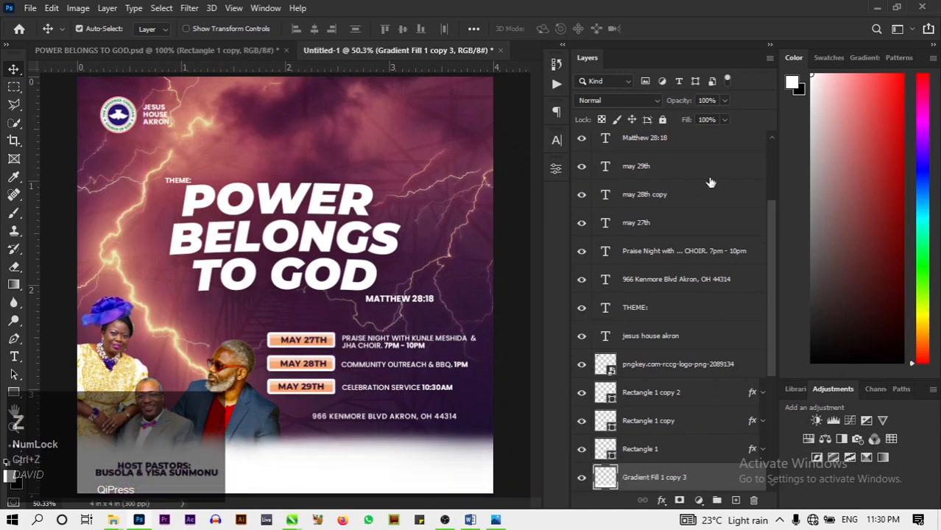
left_click(662, 119)
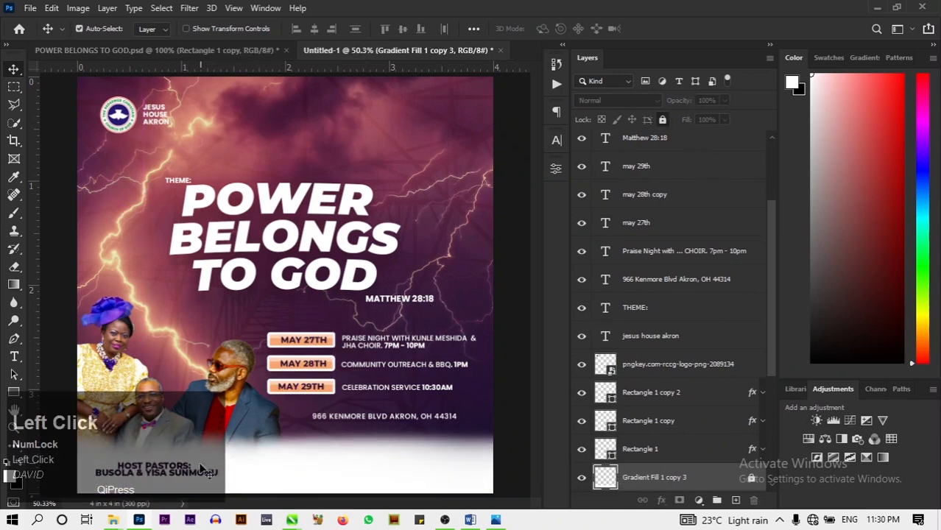
left_click_drag(195, 482, 276, 483)
Clear the text beneath the man in sunglasses and copy the guest minister line from the Word document
left_click(14, 356)
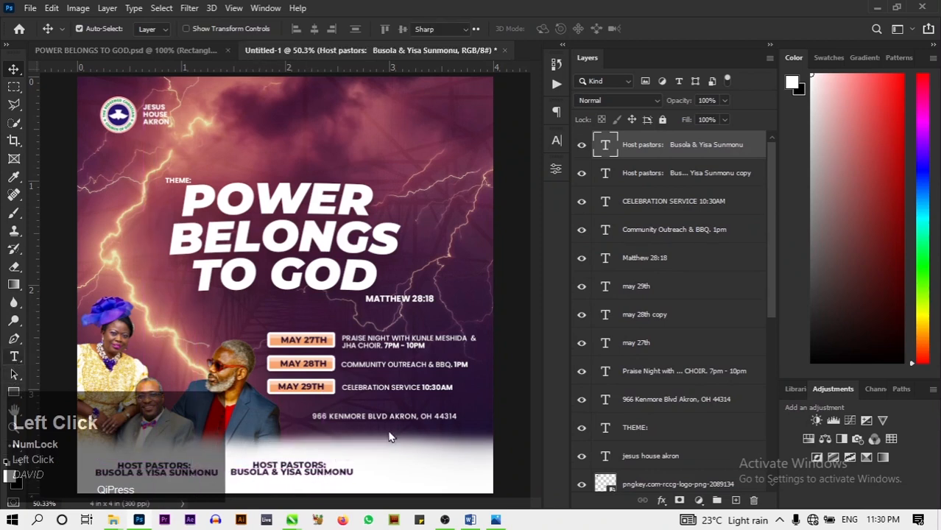
left_click(293, 469)
key("ctrl+a")
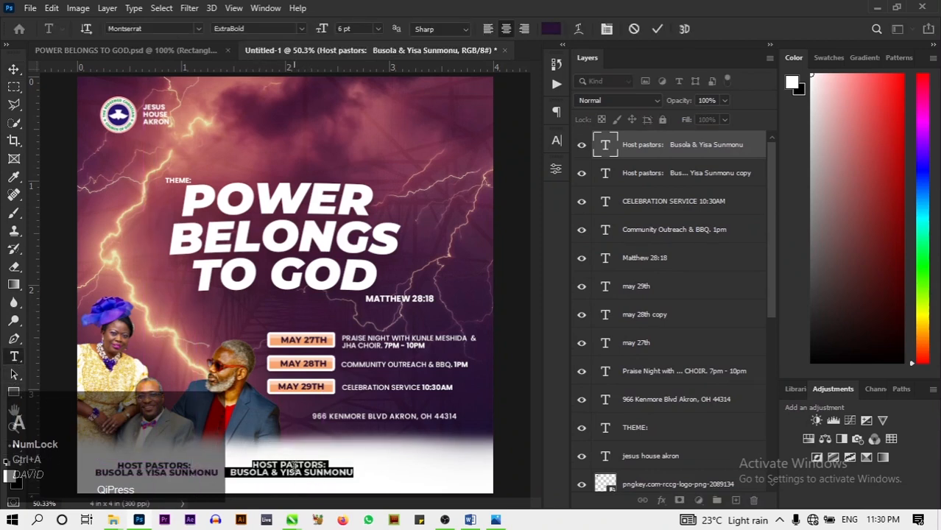
key("BackSpace")
left_click(470, 520)
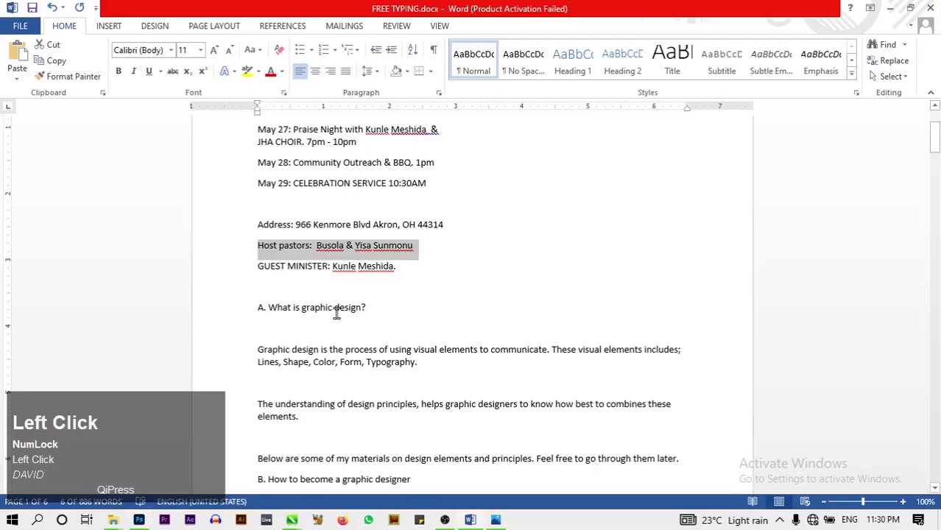
left_click_drag(256, 271, 398, 274)
right_click(357, 273)
left_click(388, 297)
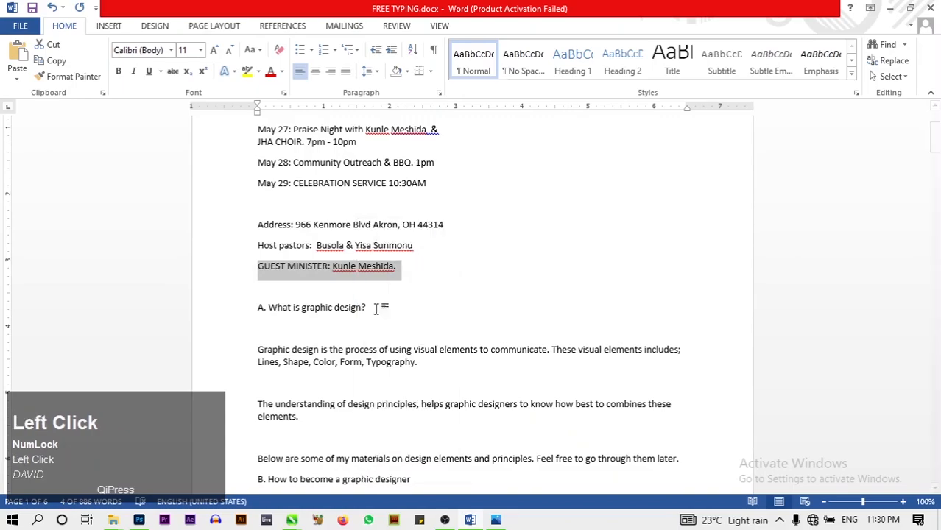
Paste the guest minister line into the emptied Photoshop text and put the minister's name on a second line
left_click(140, 520)
left_click(288, 463)
key("ctrl+v")
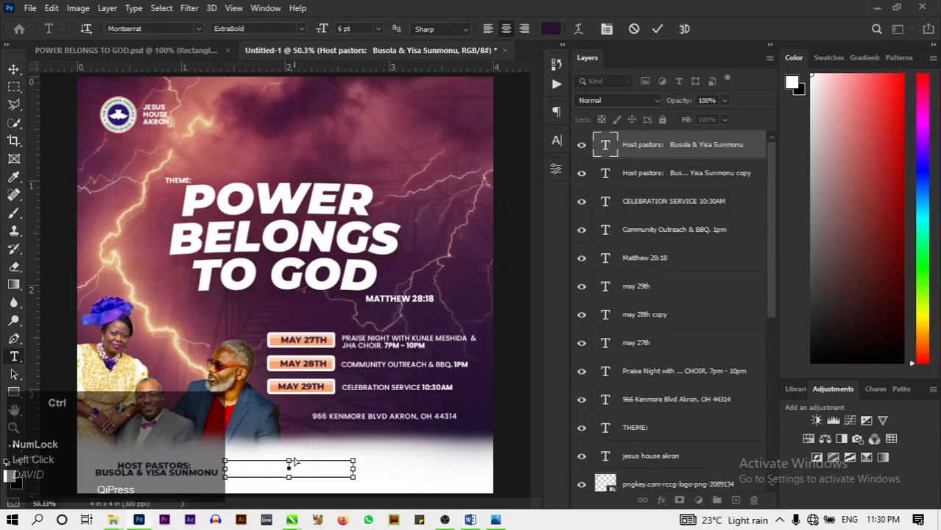
left_click(287, 461)
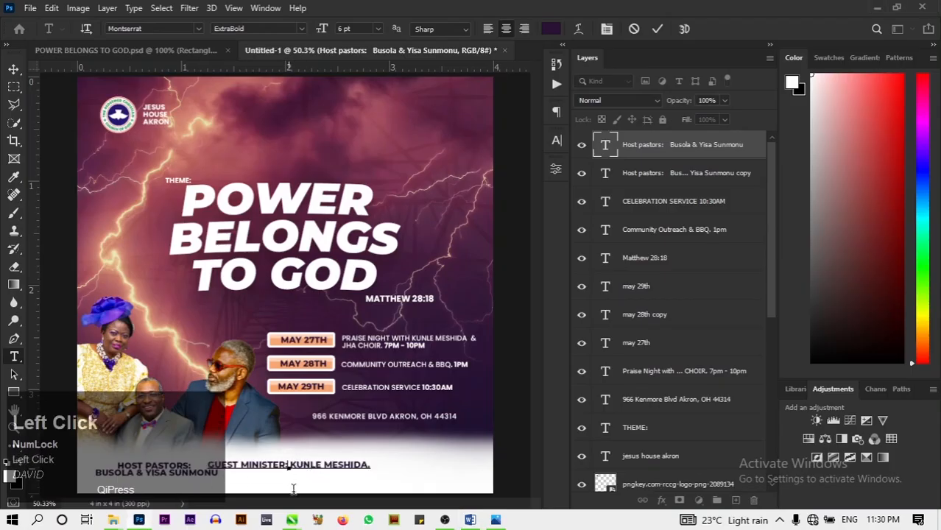
key("Return")
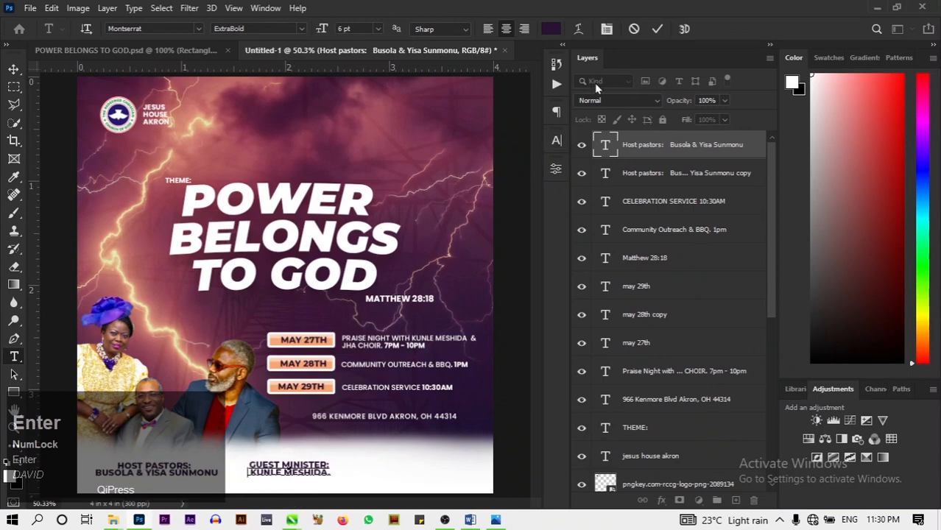
left_click(655, 29)
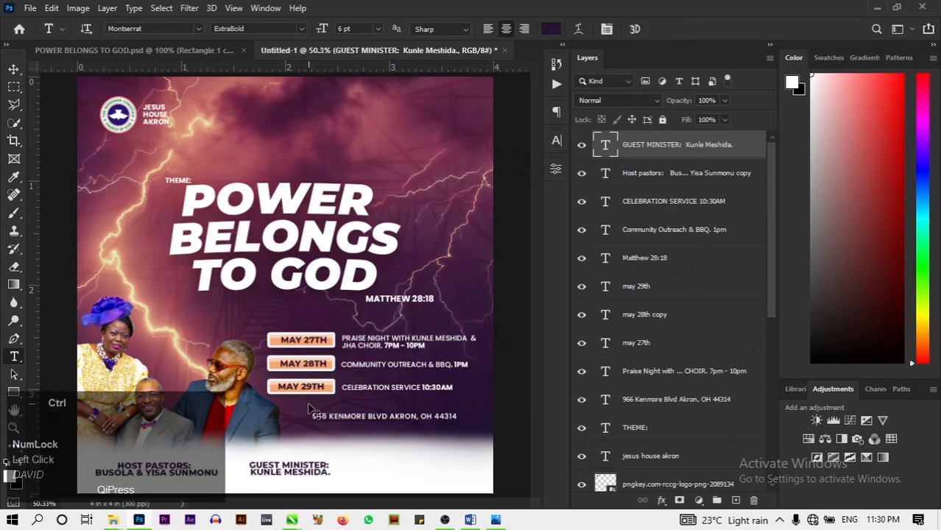
Move the host pastors and guest minister captions to sit beneath their respective photos in the white strip
key("ctrl+equal")
key("ctrl+minus")
key("ctrl+minus")
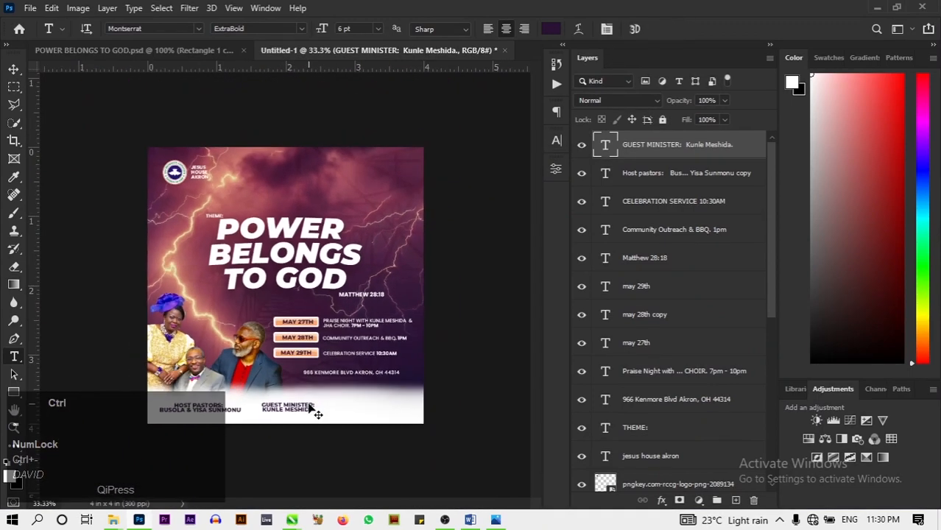
key("v")
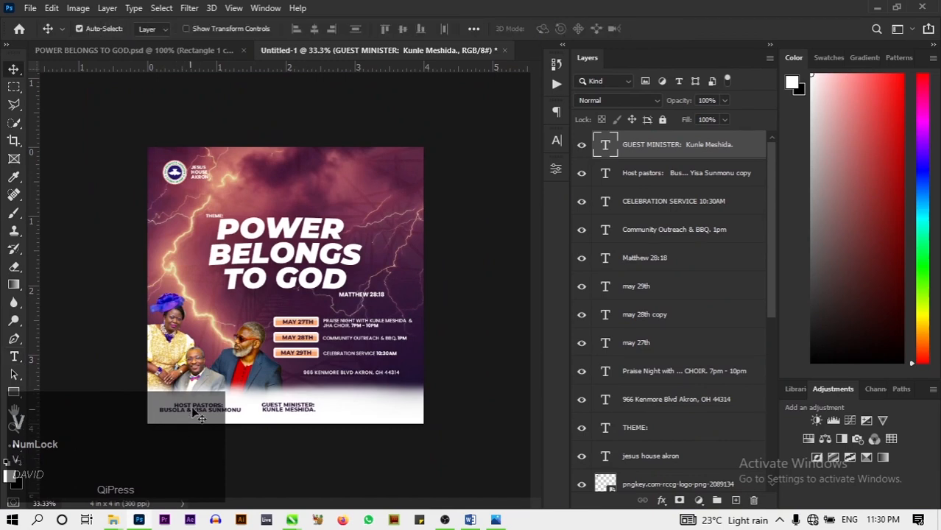
left_click_drag(189, 411, 198, 411)
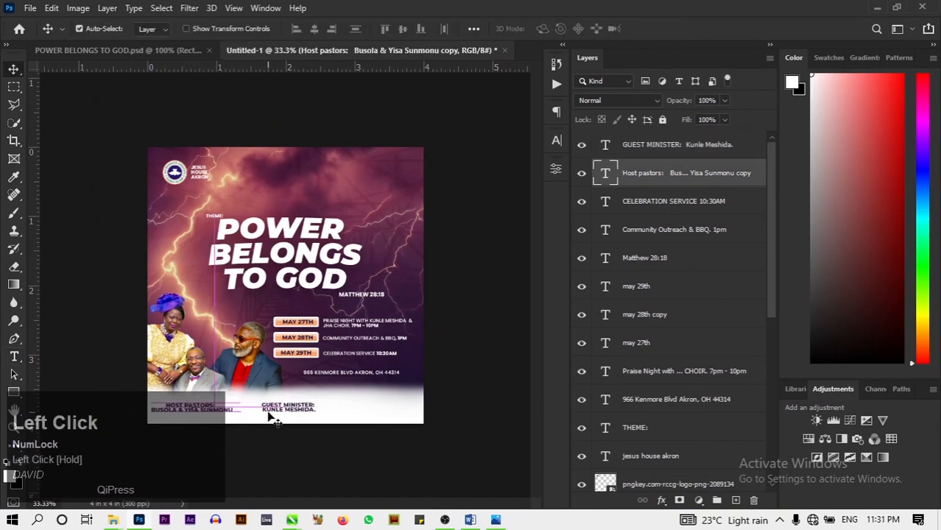
left_click_drag(271, 414, 253, 414)
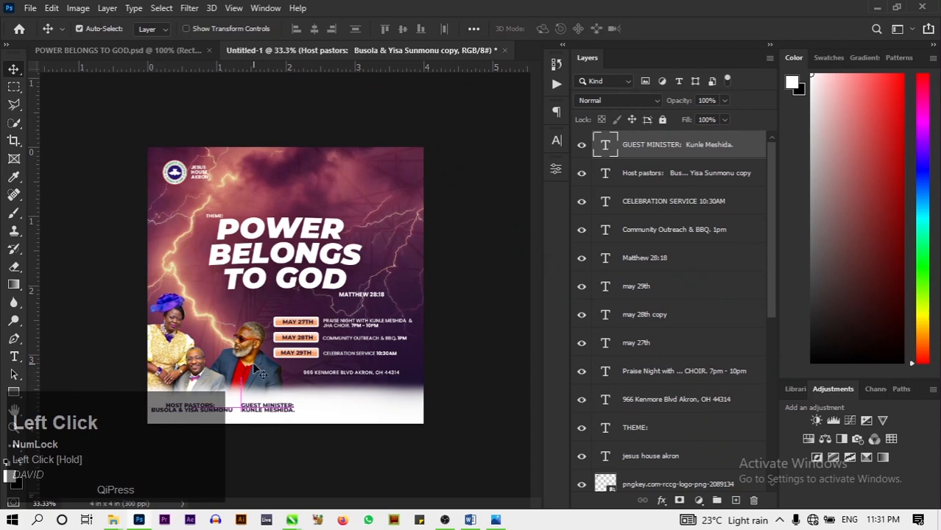
left_click(254, 367)
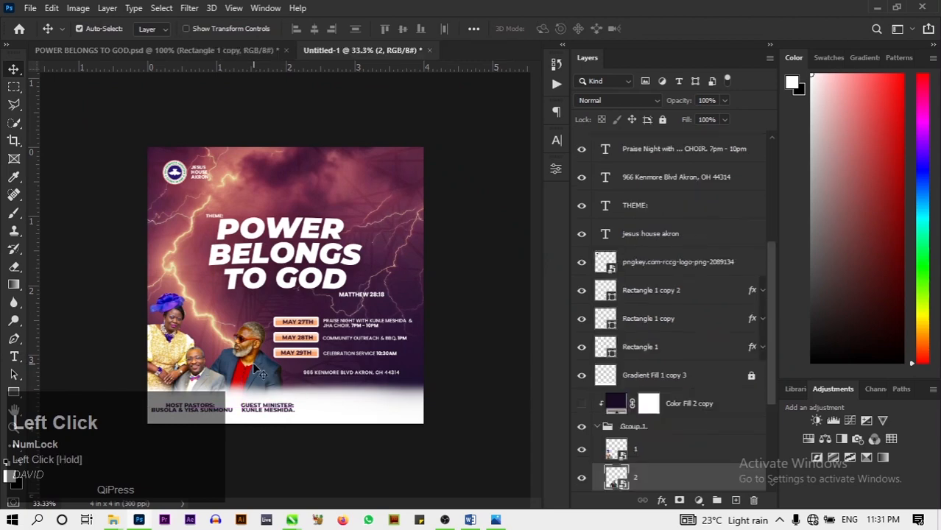
left_click_drag(259, 382, 259, 382)
left_click(285, 460)
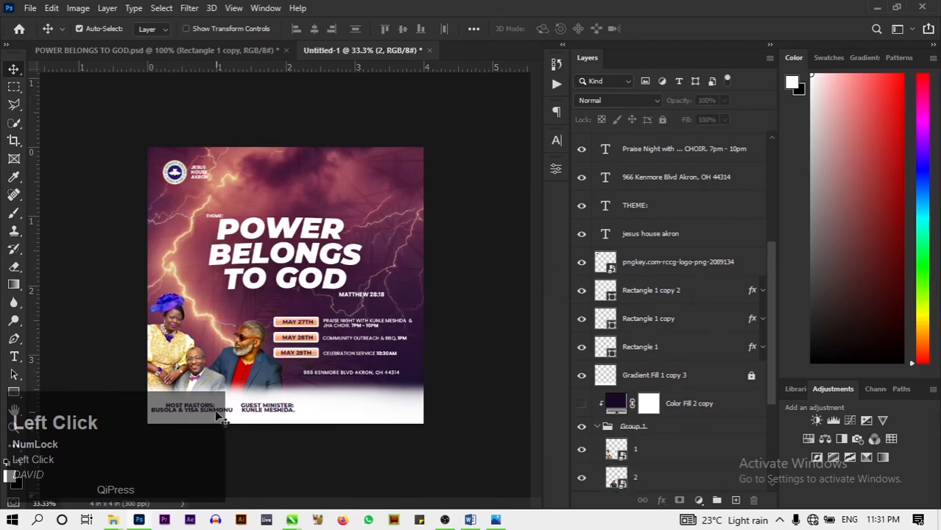
Check the caption layout in POWER BELONGS TO GOD.psd and break the host pastors' names over two lines in Untitled-1
left_click(179, 50)
scroll(243, 262, "down", 2)
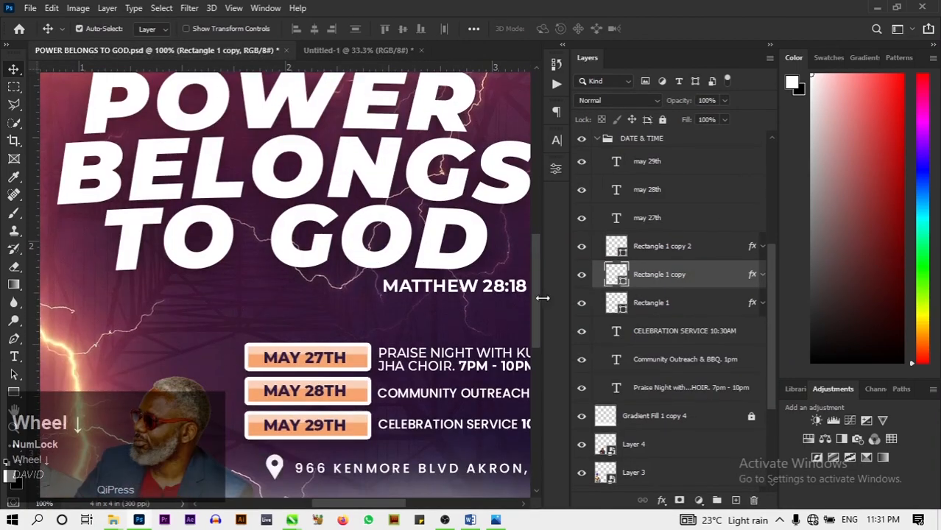
left_click_drag(535, 305, 333, 501)
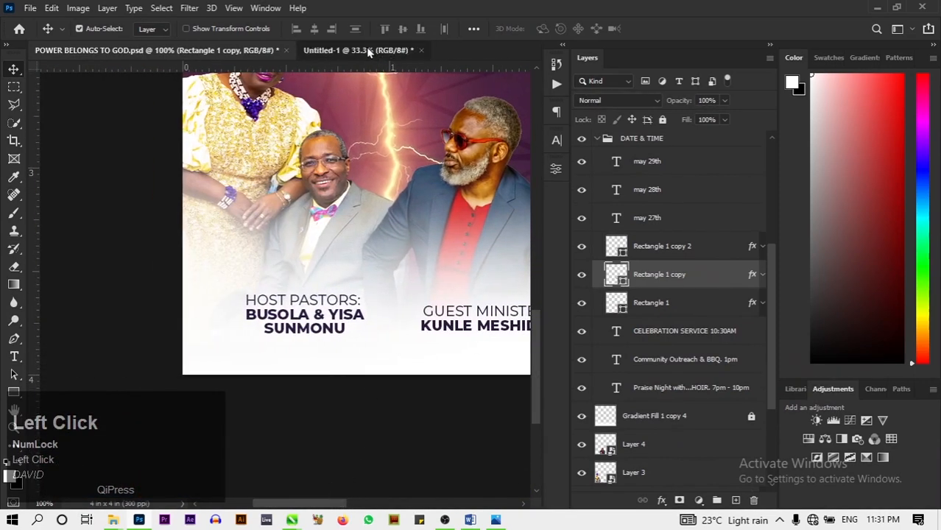
left_click(324, 49)
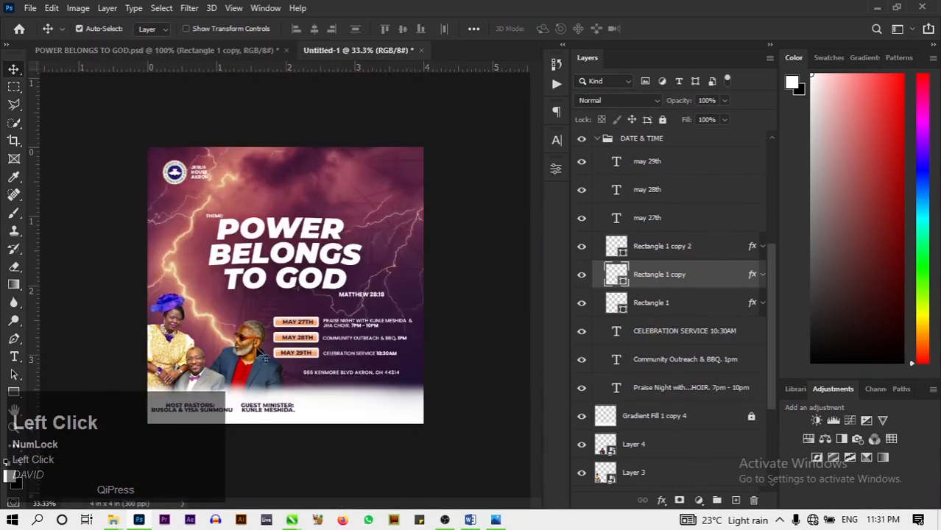
left_click(14, 356)
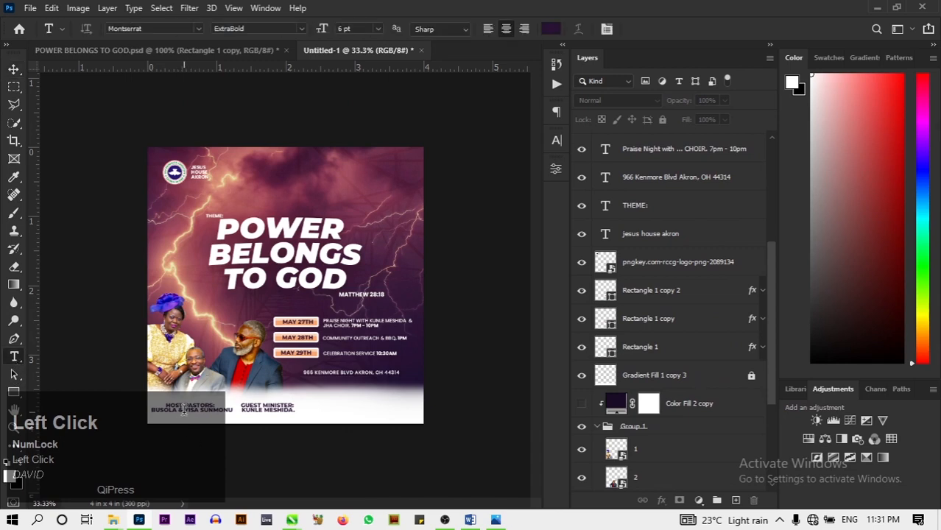
left_click(184, 413)
key("Return")
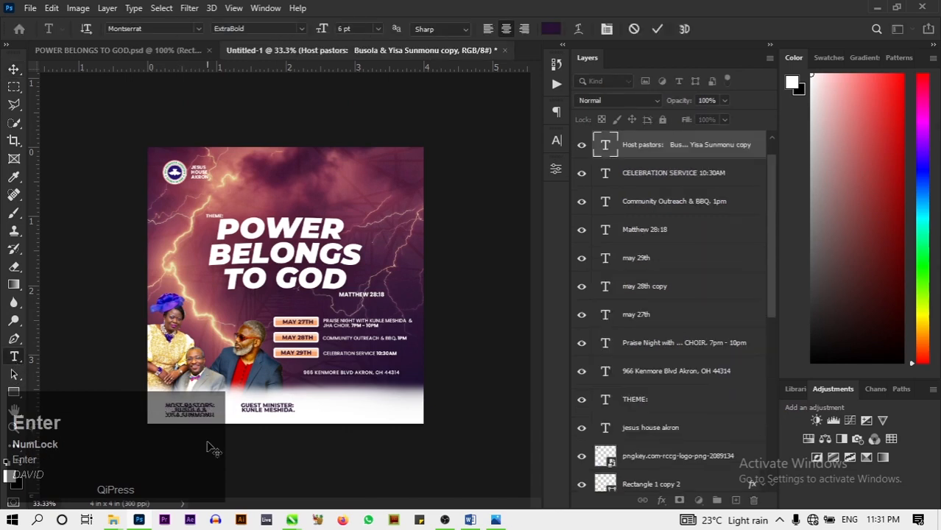
left_click(662, 29)
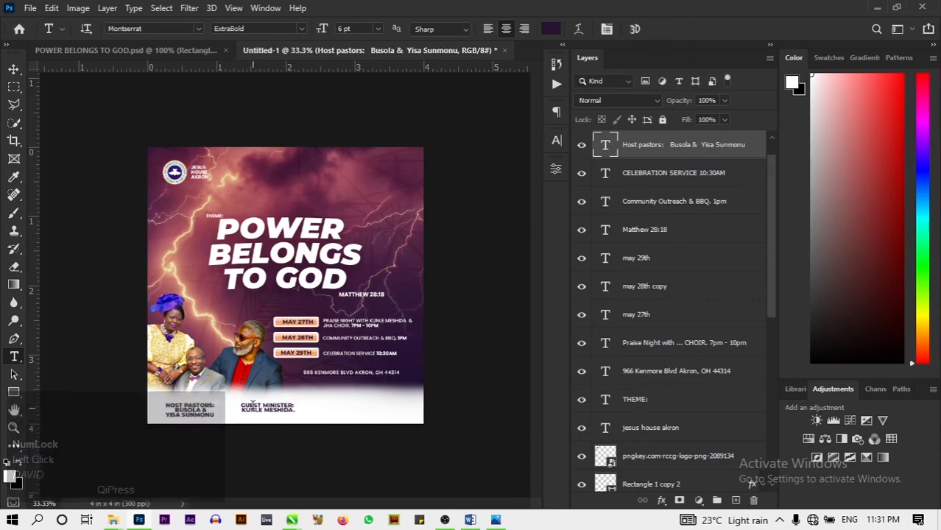
Nudge the host pastors and guest minister captions up and towards the flyer's outer edge, aligning their first lines
key("ctrl+equal")
key("ctrl+equal")
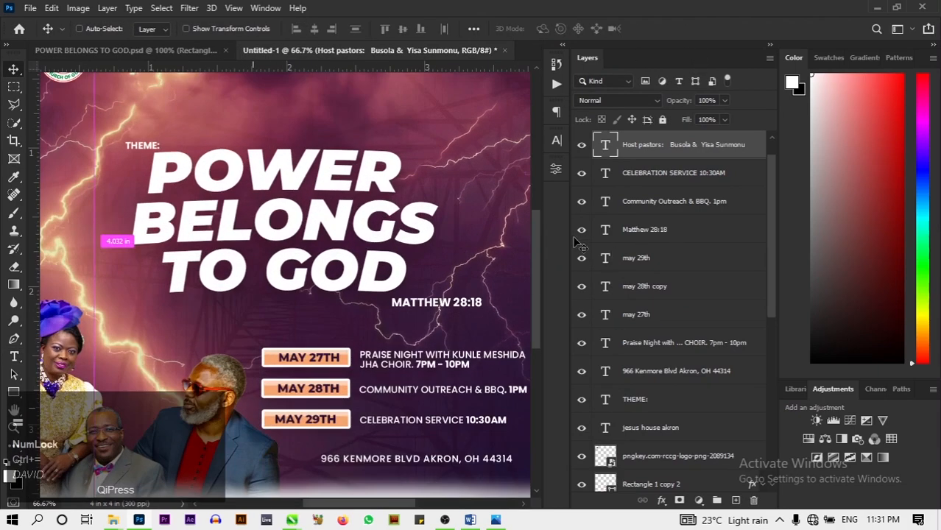
scroll(294, 295, "down", 3)
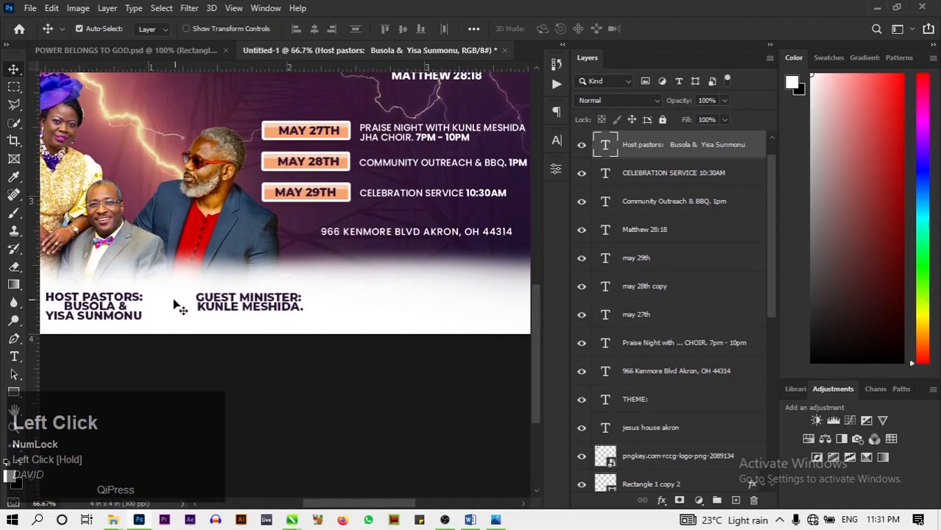
left_click_drag(106, 308, 93, 303)
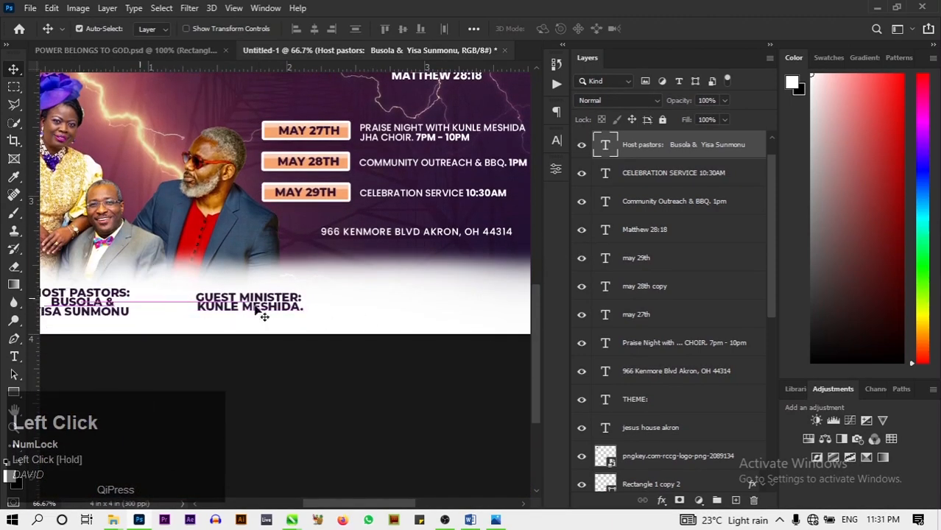
left_click(272, 311)
left_click_drag(272, 311, 234, 303)
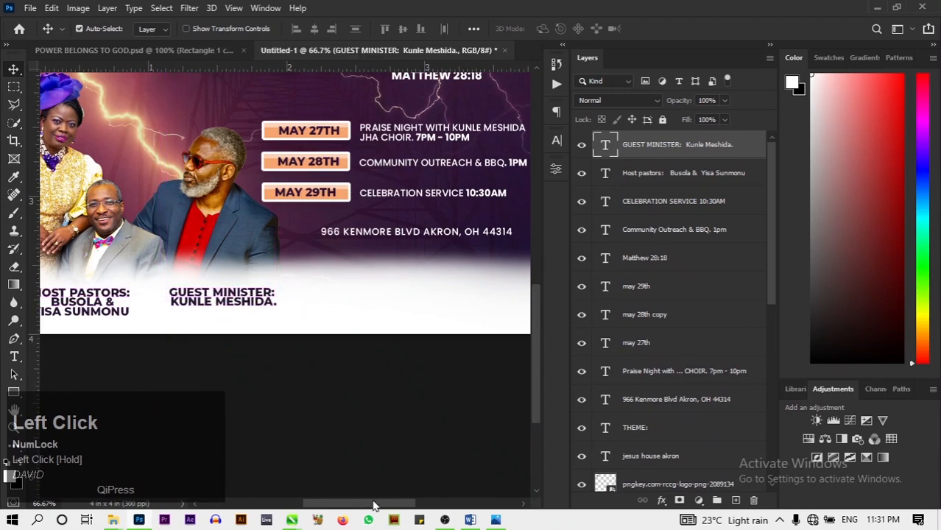
left_click_drag(374, 503, 333, 505)
left_click(18, 362)
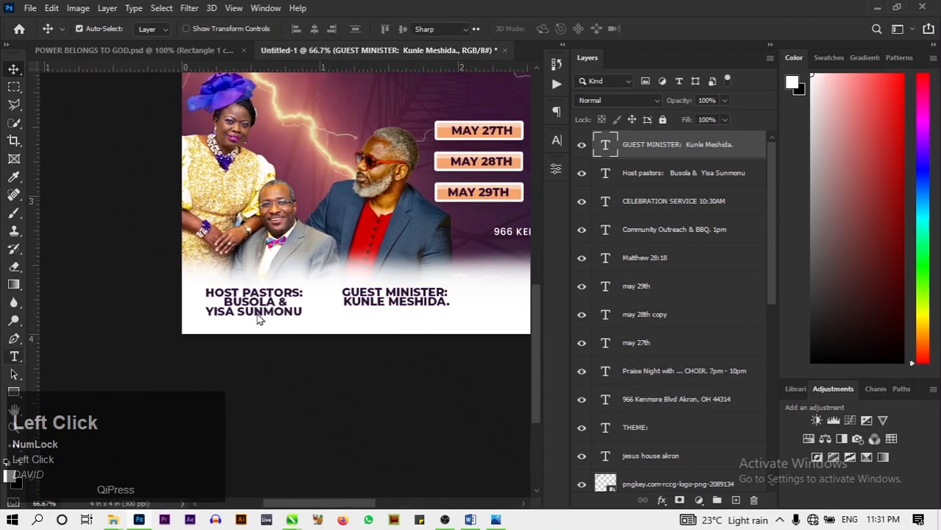
left_click_drag(302, 293, 112, 289)
left_click_drag(14, 354, 172, 280)
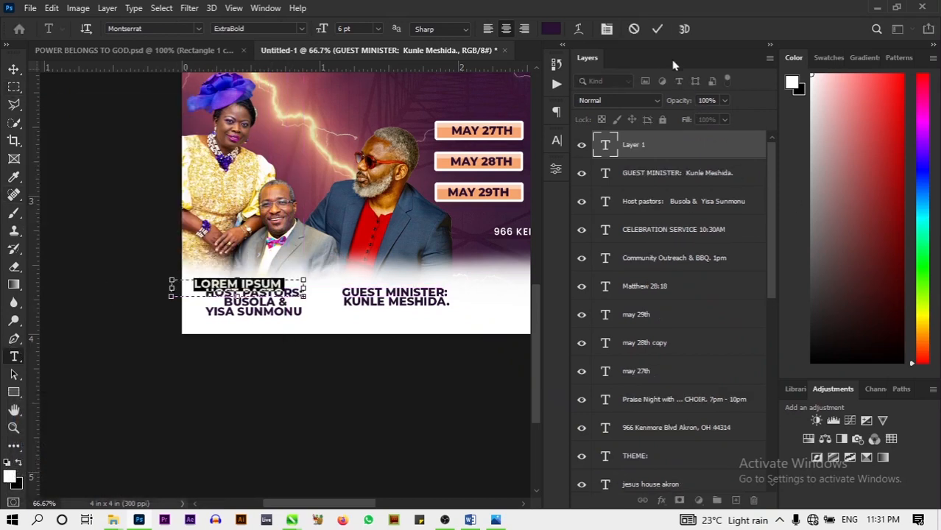
left_click(657, 29)
key("Delete")
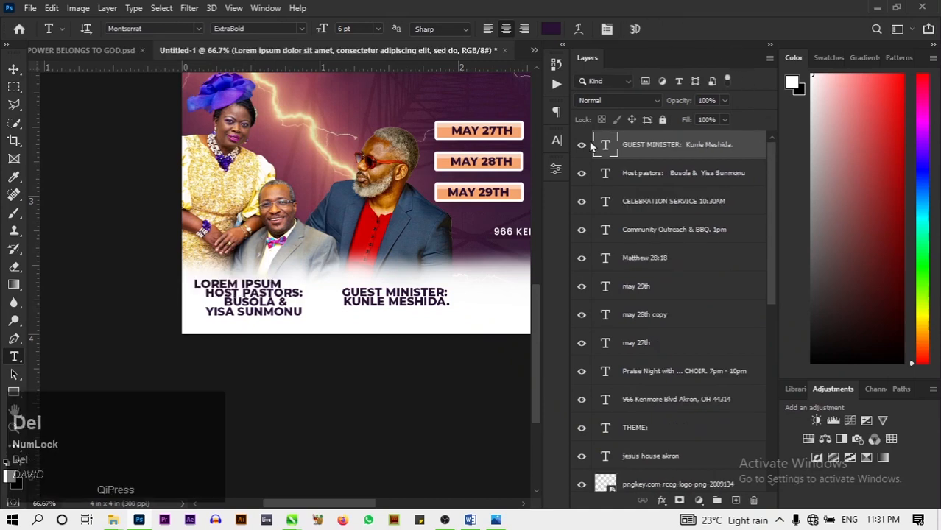
Set the "HOST PASTORS:" label to the Montserrat Medium weight, leaving the names in ExtraBold
left_click(287, 293)
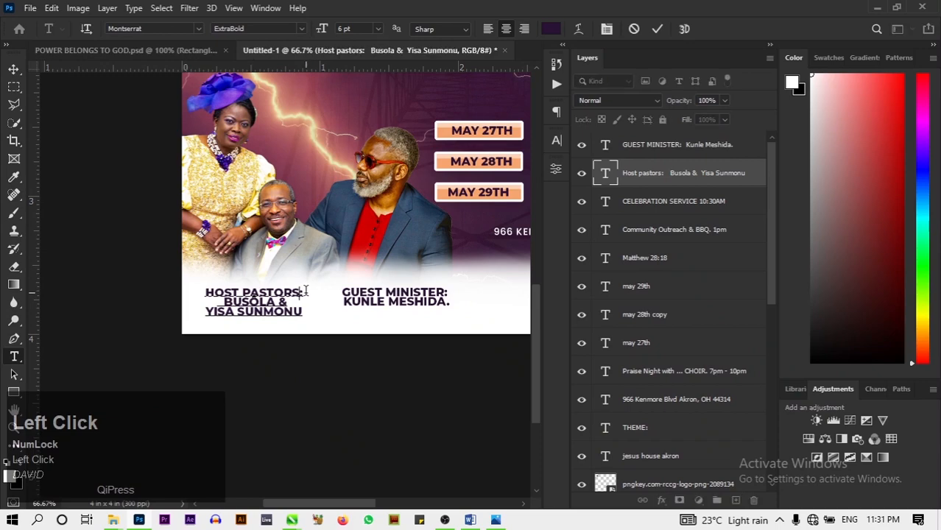
left_click_drag(300, 291, 387, 156)
left_click(556, 140)
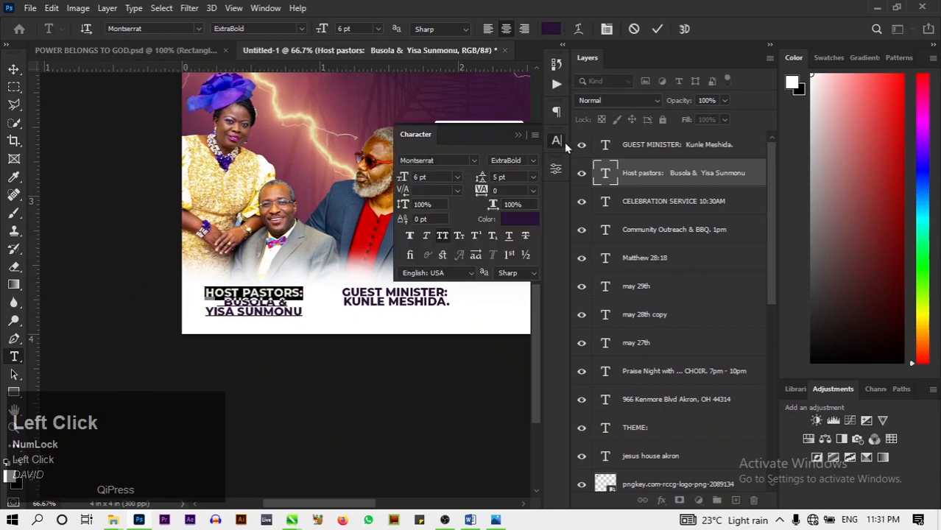
left_click(534, 161)
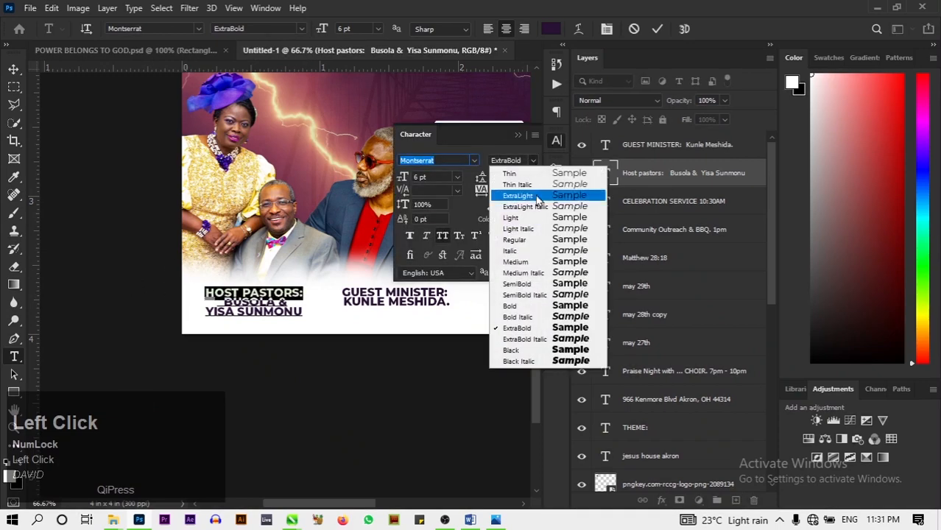
left_click(518, 259)
Set the line spacing of the whole host pastors caption to 6 pt
left_click(533, 177)
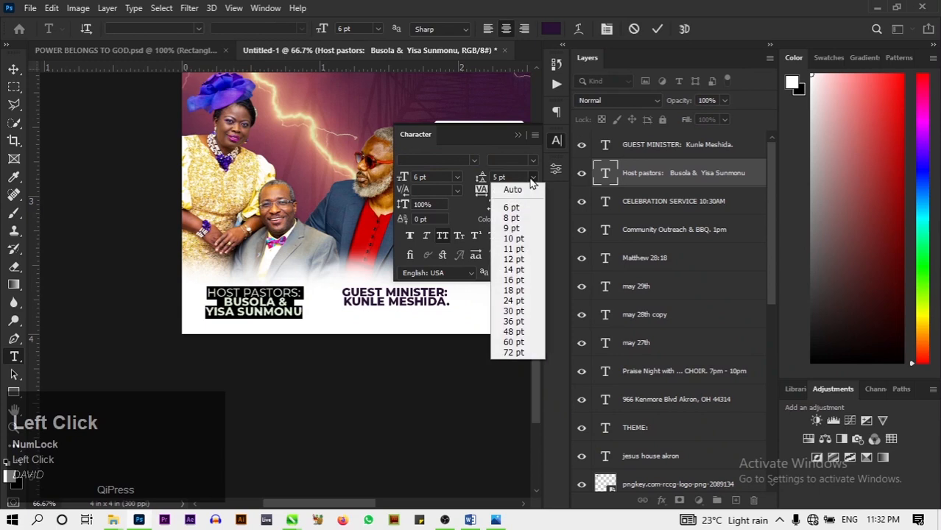
left_click(511, 219)
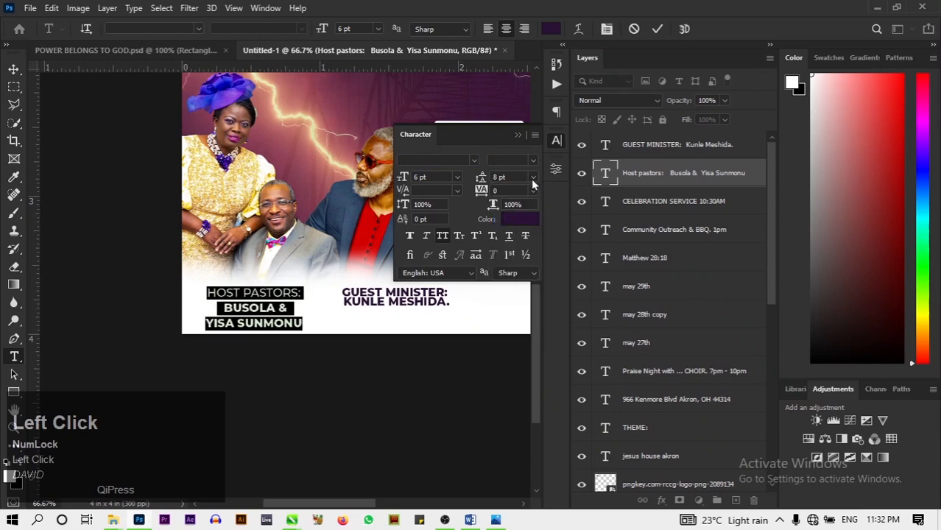
left_click(531, 179)
left_click(515, 209)
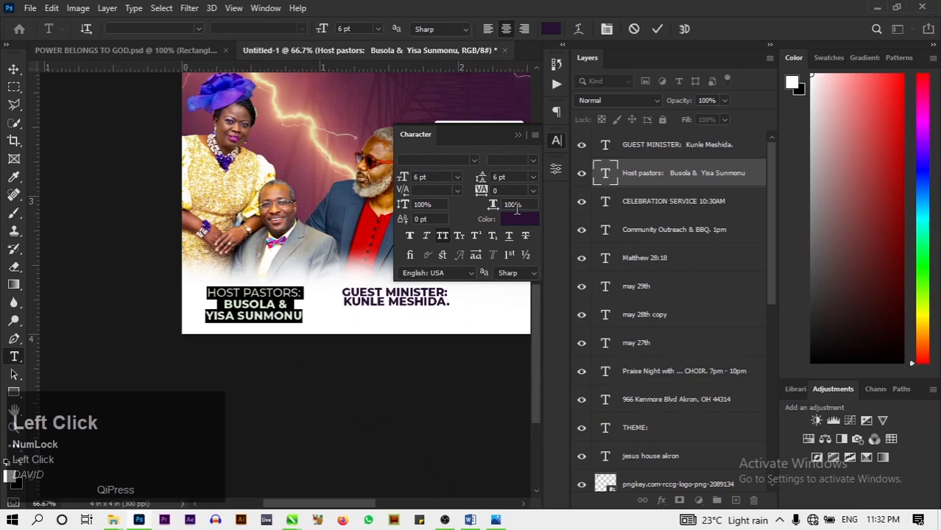
left_click(658, 32)
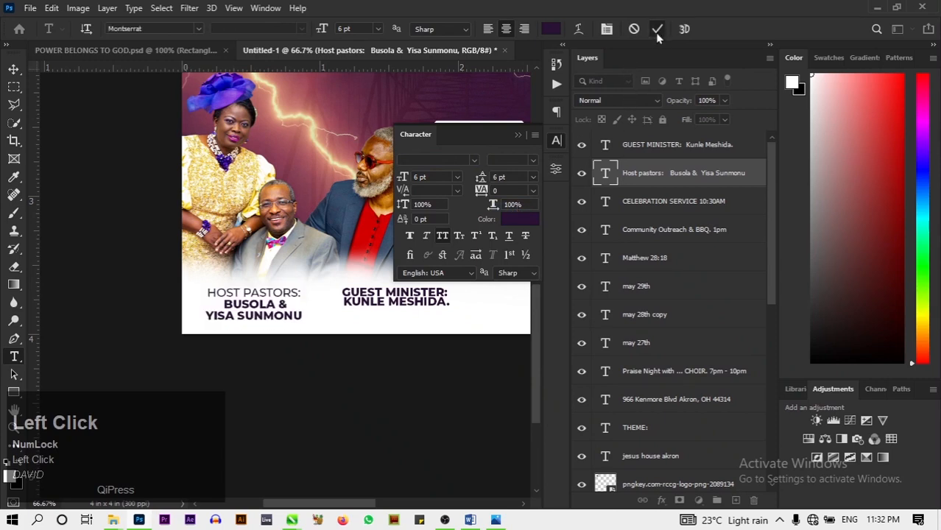
Set the line spacing of the whole guest minister caption to 6 pt
left_click(372, 298)
key("ctrl+a")
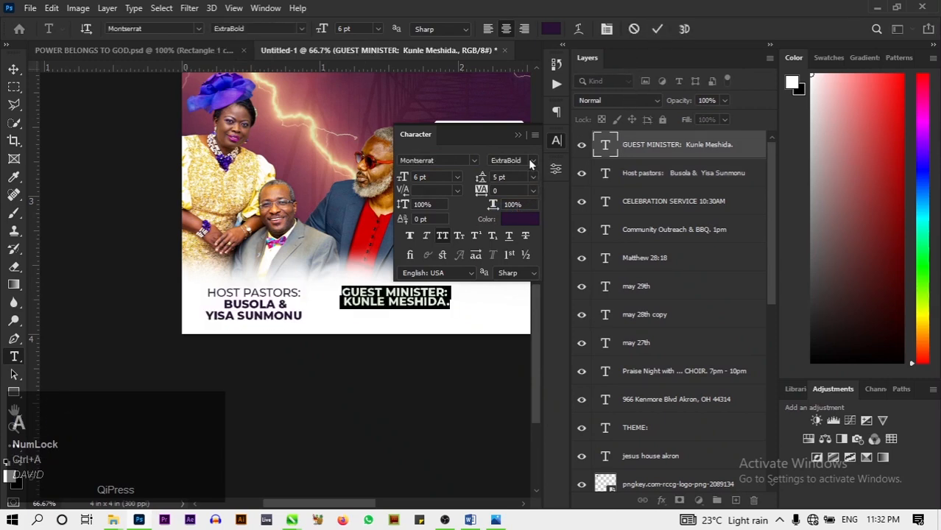
left_click(533, 177)
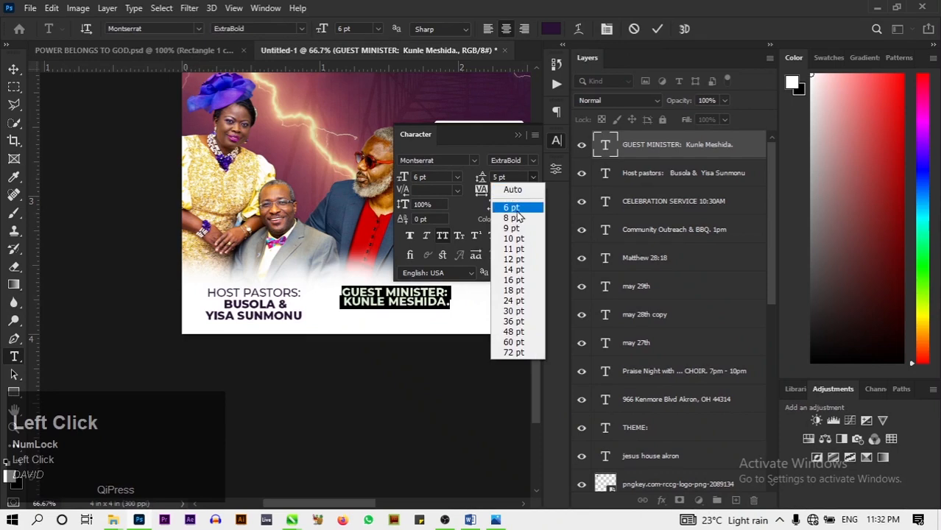
left_click(517, 211)
Set the "GUEST MINISTER:" label to the Montserrat Medium weight, leaving the name in ExtraBold
left_click_drag(446, 292, 344, 287)
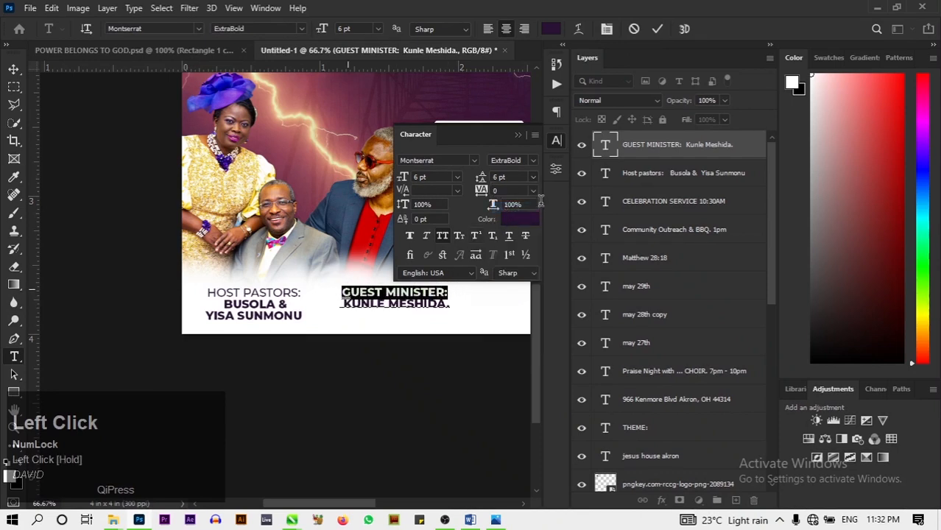
left_click(532, 160)
left_click(519, 262)
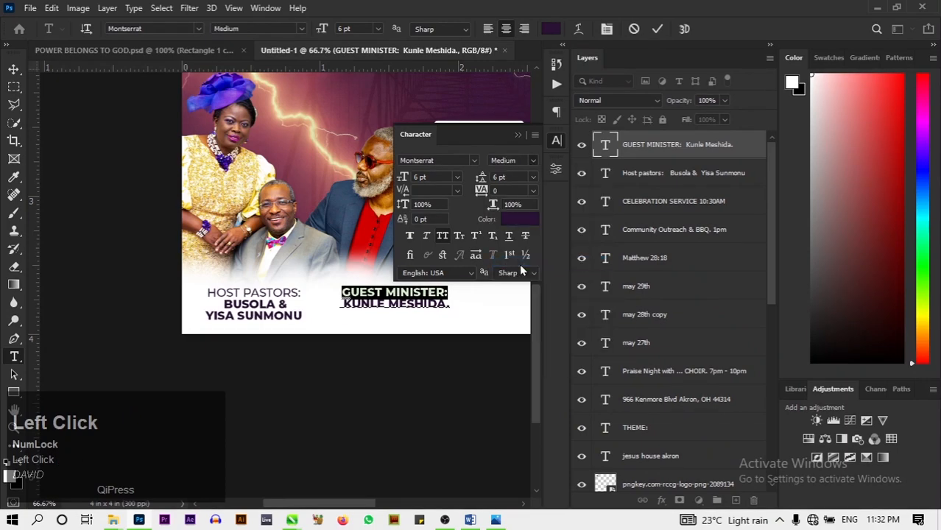
left_click(657, 29)
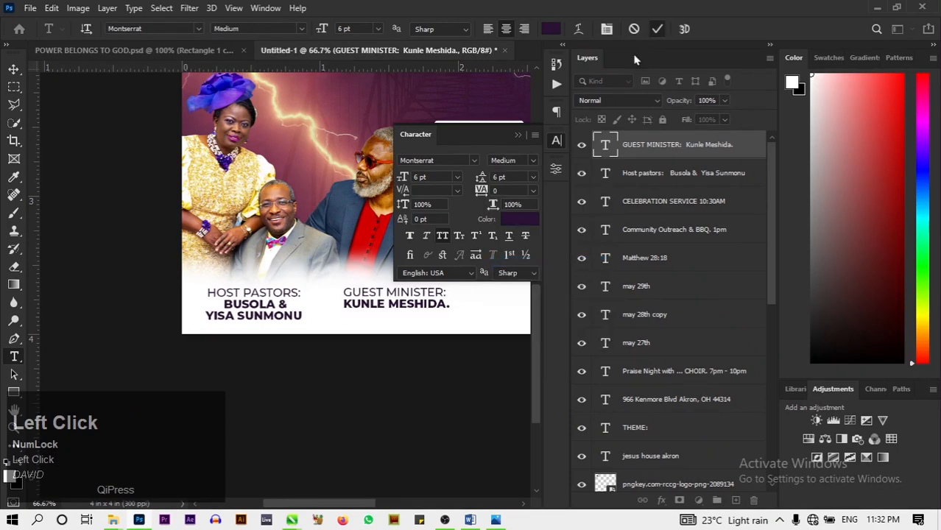
left_click(518, 135)
Set the font size of the host pastors caption to 5 pt
key("ctrl+0")
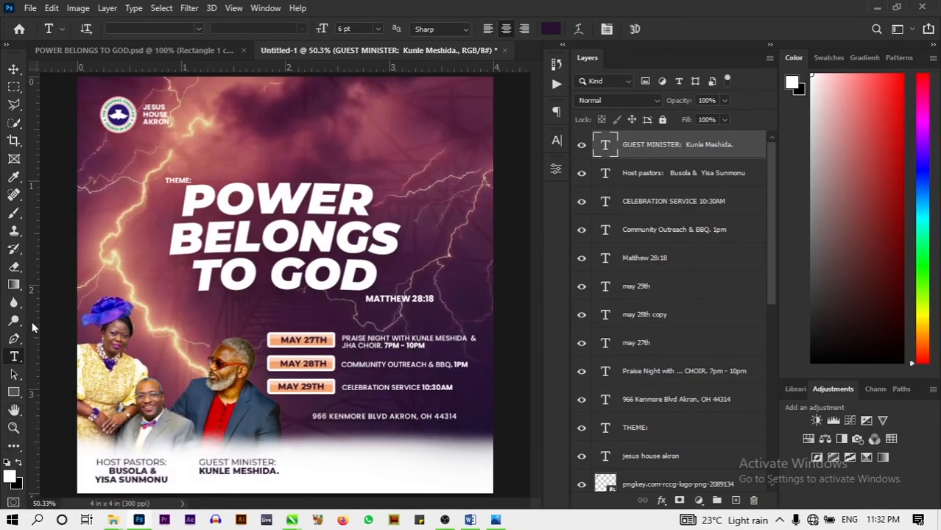
key("v")
left_click(144, 474)
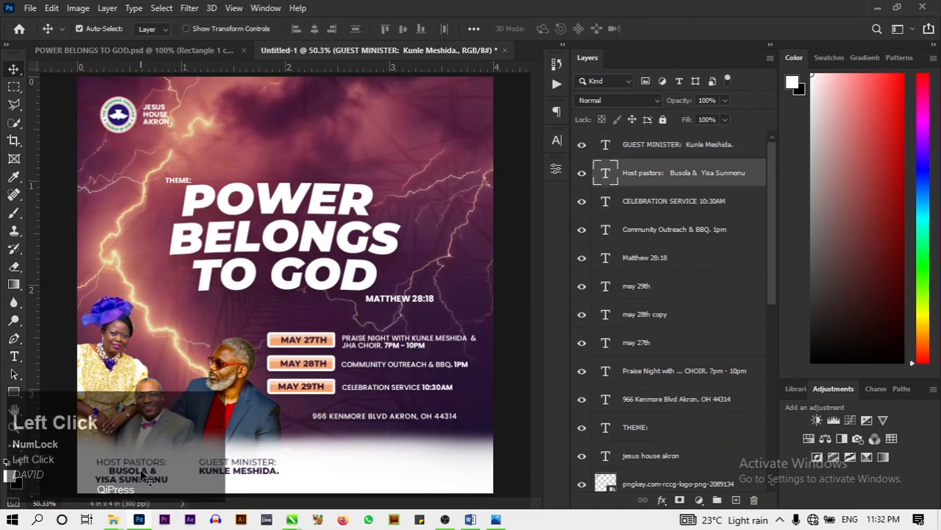
left_click(551, 142)
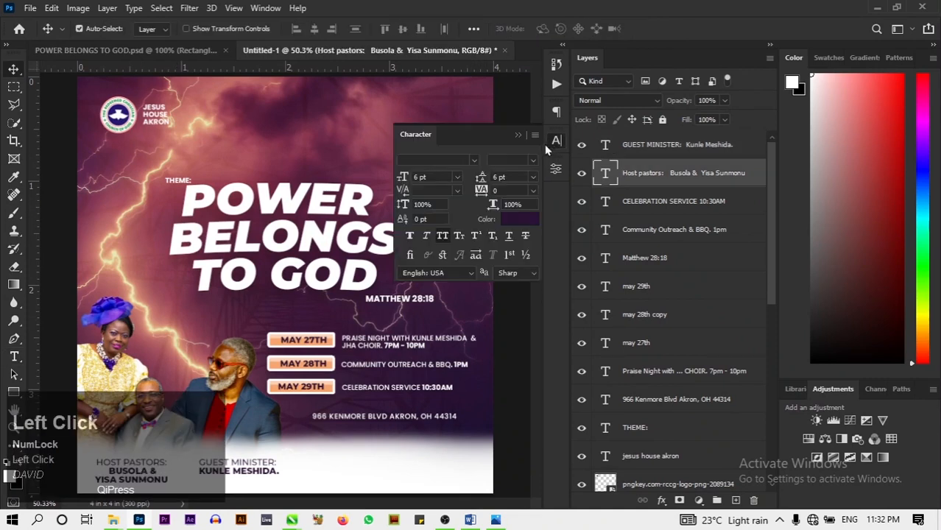
left_click(458, 177)
left_click(444, 192)
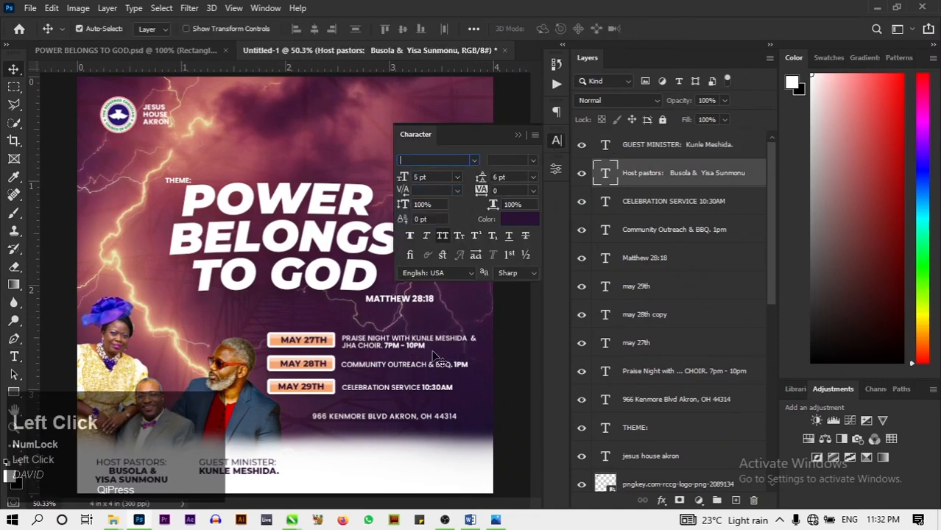
Move the host pastors caption slightly to the right beneath the couple, and set the guest minister caption's font size to 5 pt
left_click_drag(140, 477, 149, 470)
left_click(250, 471)
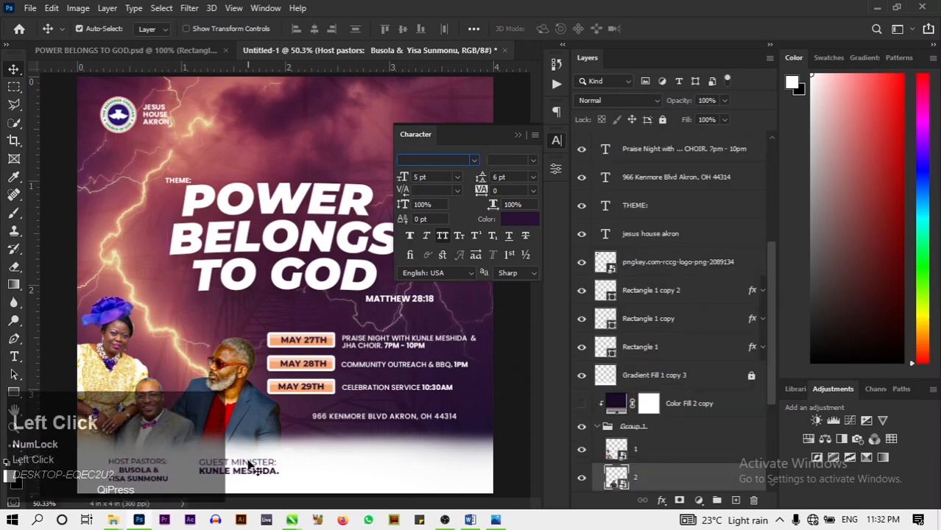
left_click(456, 177)
left_click(433, 187)
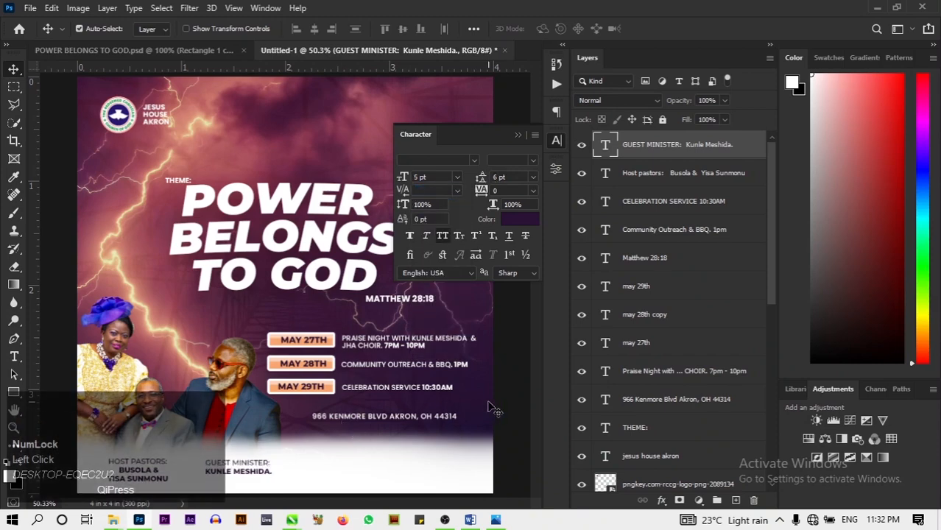
Shift the guest minister caption slightly up and left to line up with the host pastors caption, and collapse the Character settings
left_click(151, 475)
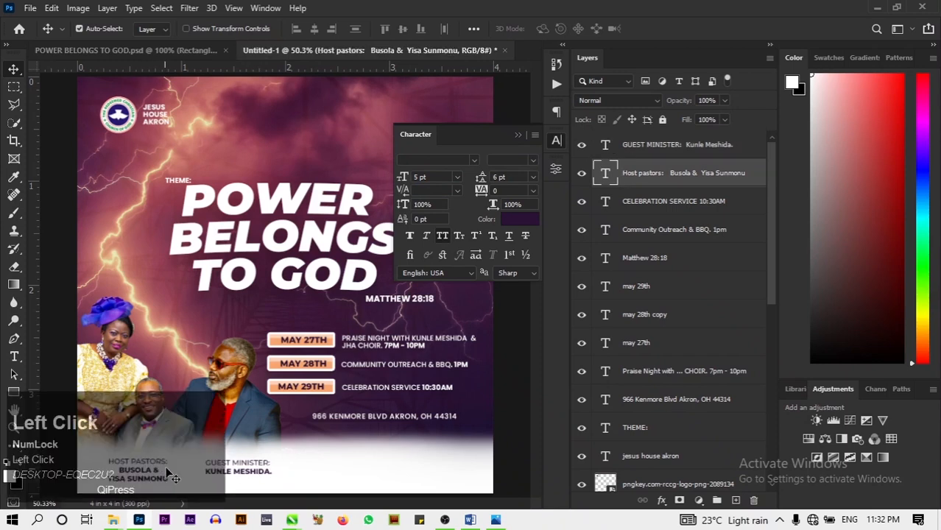
left_click(215, 476)
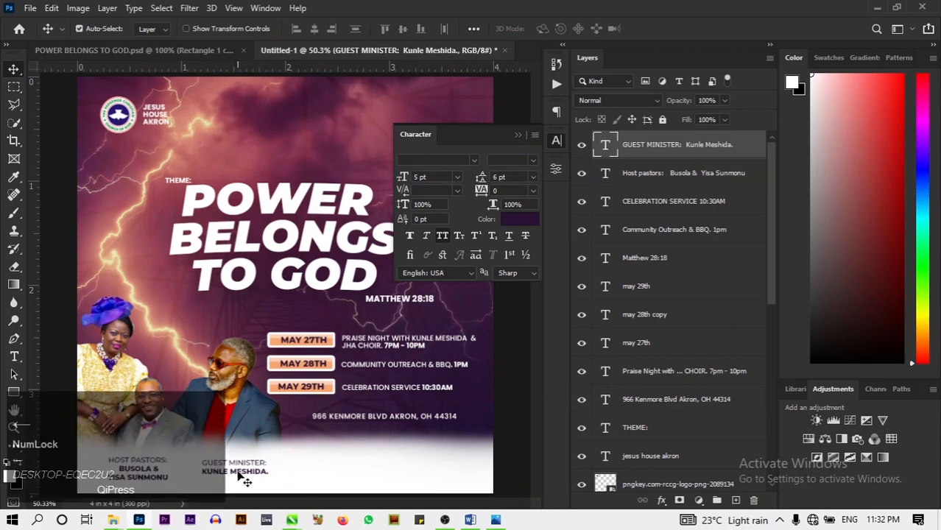
left_click_drag(237, 471, 234, 469)
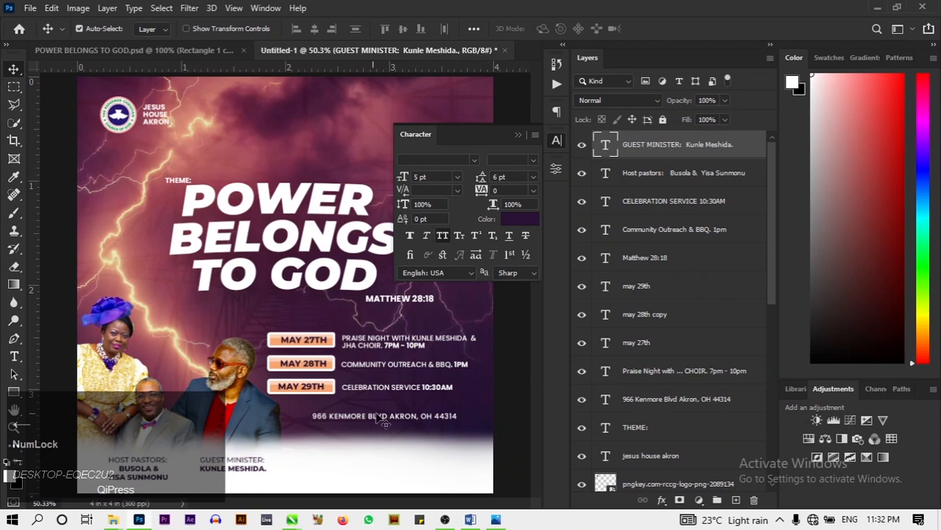
left_click(416, 351)
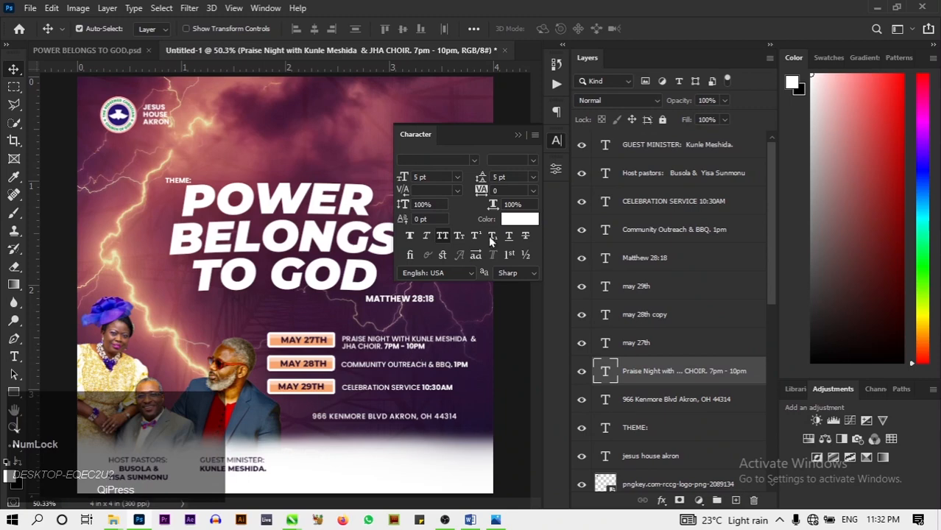
left_click(521, 136)
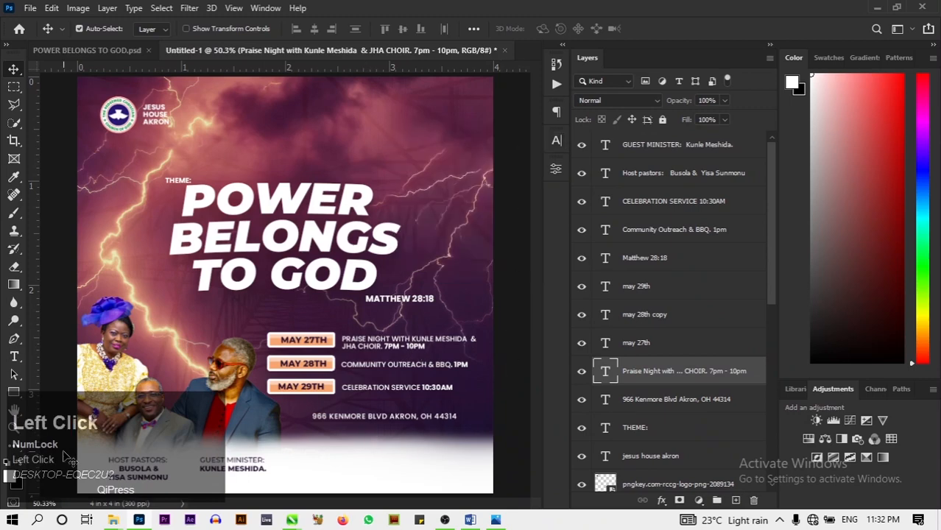
Check the address line in the reference flyer, and open the PNG FILES folder within Pictures in File Explorer
left_click(128, 55)
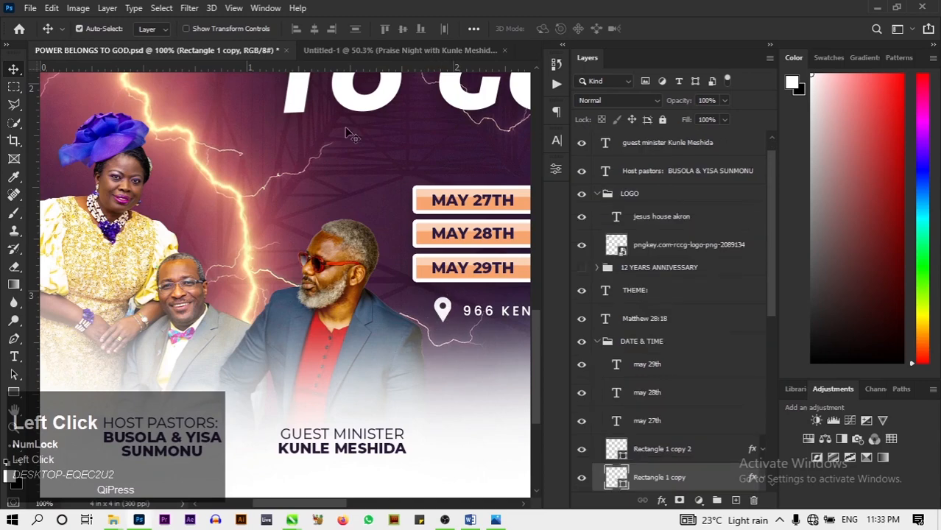
left_click(397, 50)
mouse_move(112, 520)
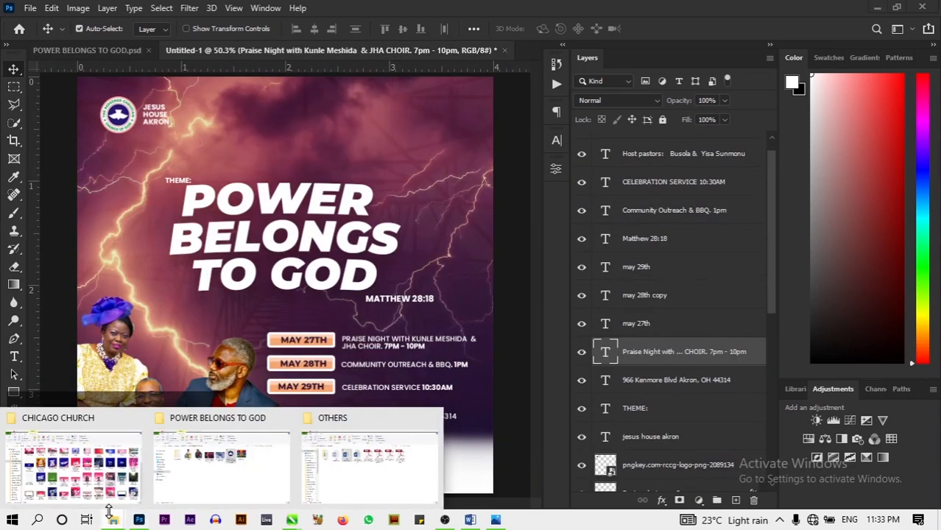
left_click(73, 460)
left_click(13, 134)
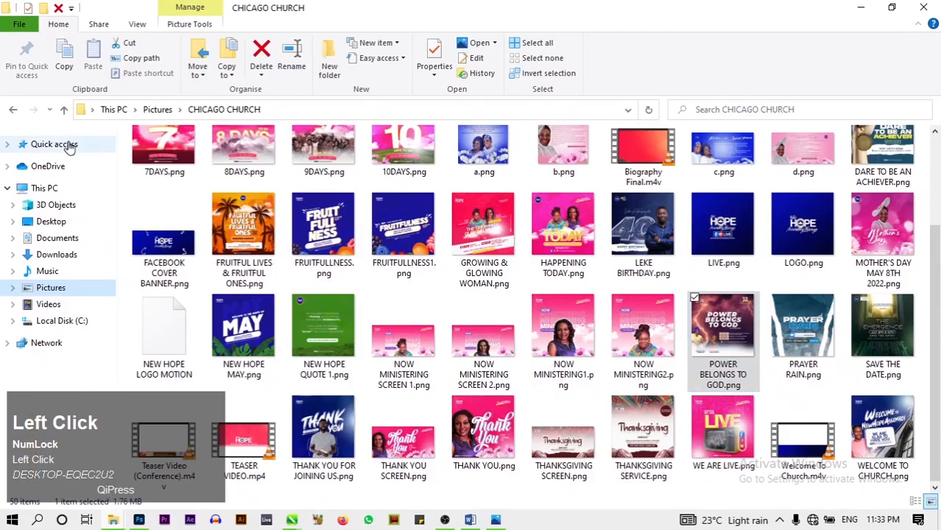
left_click(95, 289)
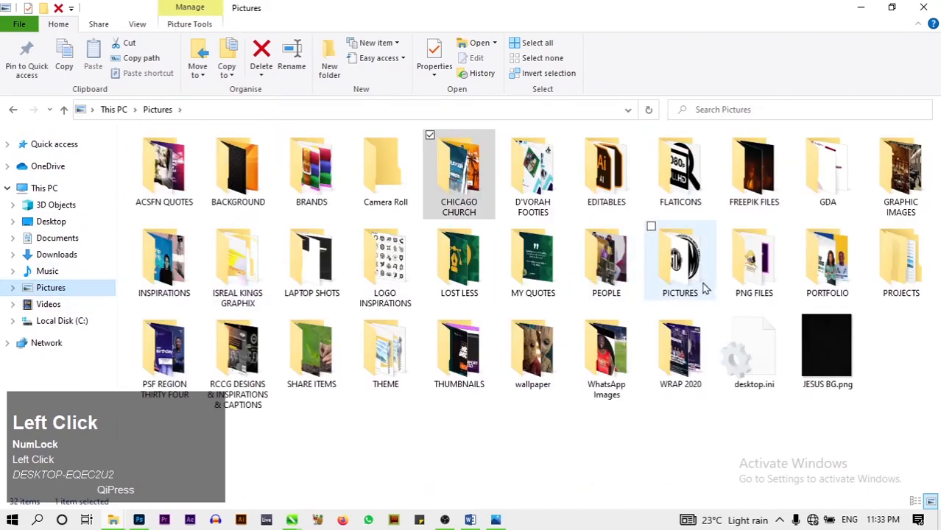
left_click(752, 266)
double_click(752, 261)
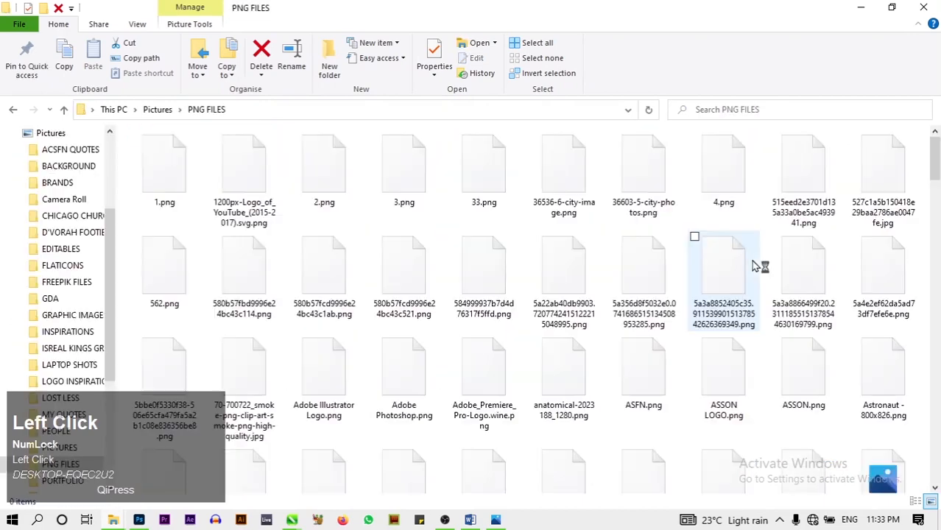
left_click(13, 133)
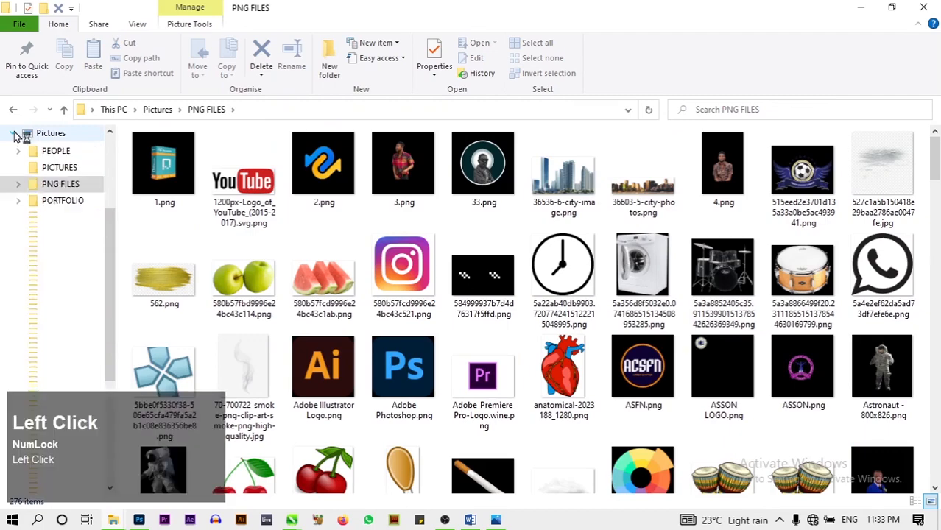
Look through the PNG FILES folder for a location icon, trying file names that start with L
scroll(644, 308, "down", 10)
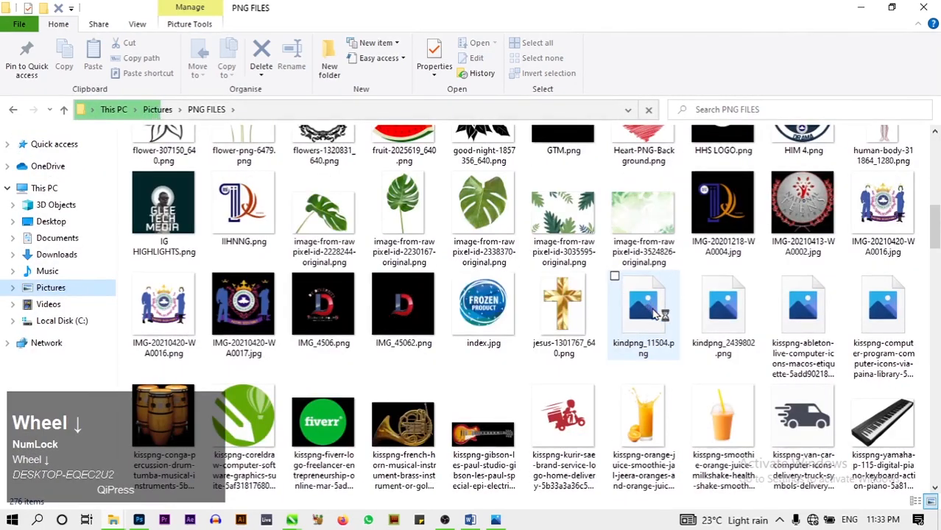
scroll(644, 309, "down", 5)
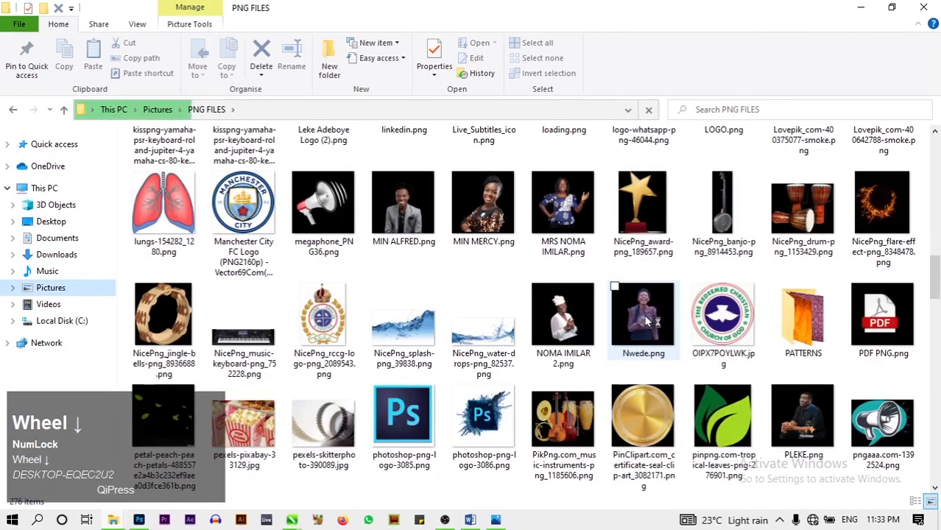
scroll(646, 322, "down", 5)
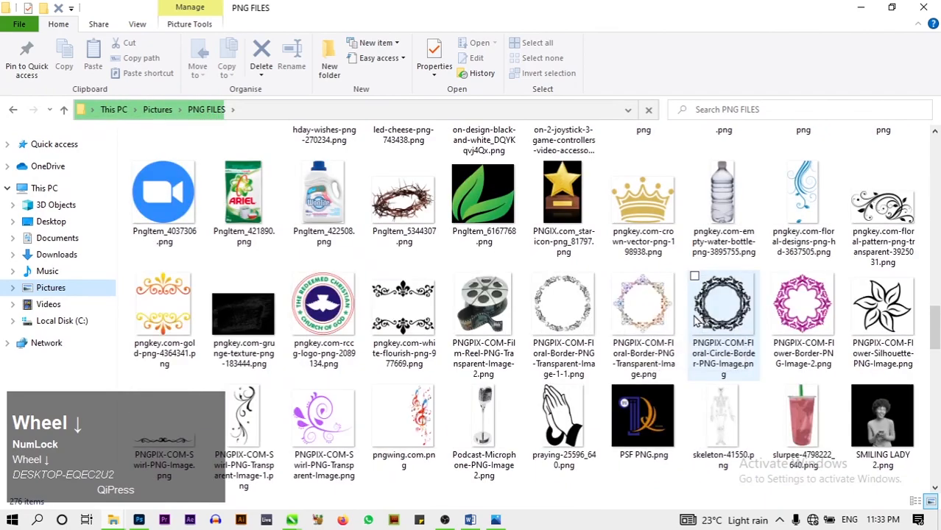
scroll(697, 317, "down", 5)
scroll(687, 322, "up", 3)
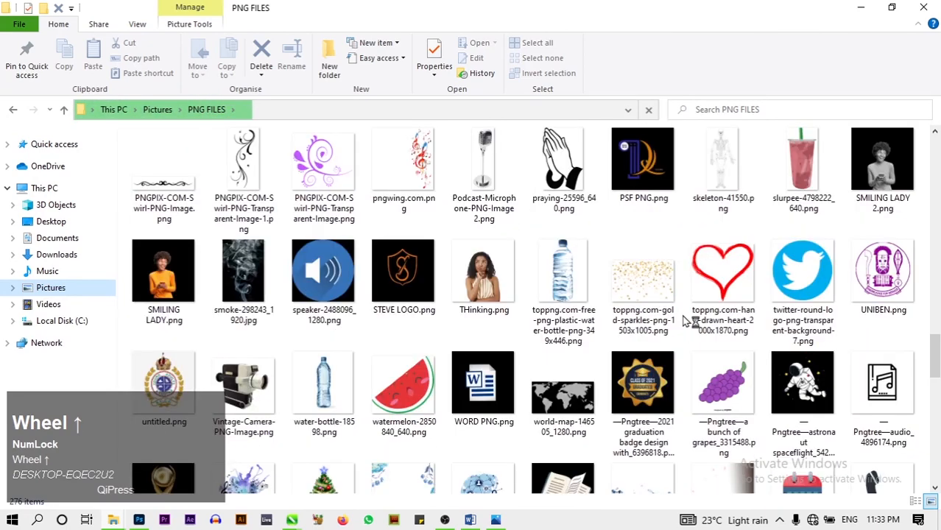
scroll(684, 324, "up", 3)
scroll(660, 335, "down", 3)
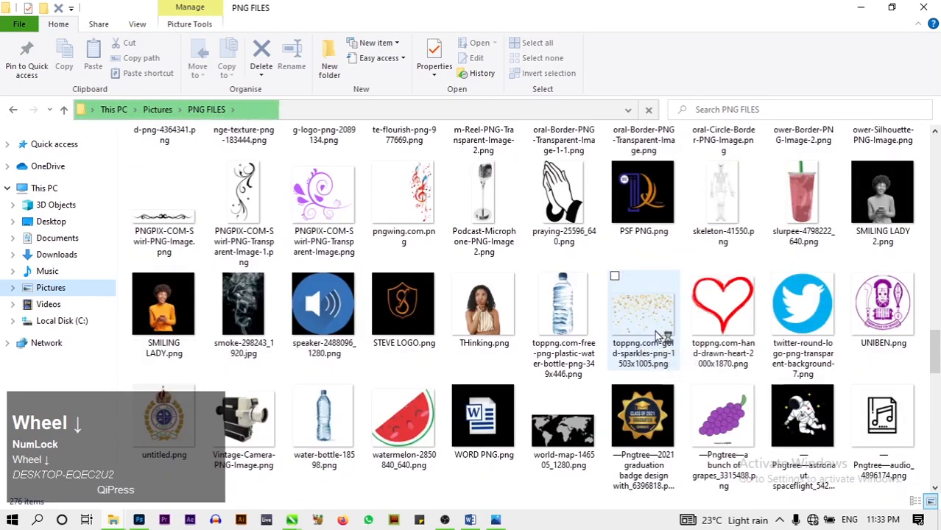
scroll(660, 335, "down", 6)
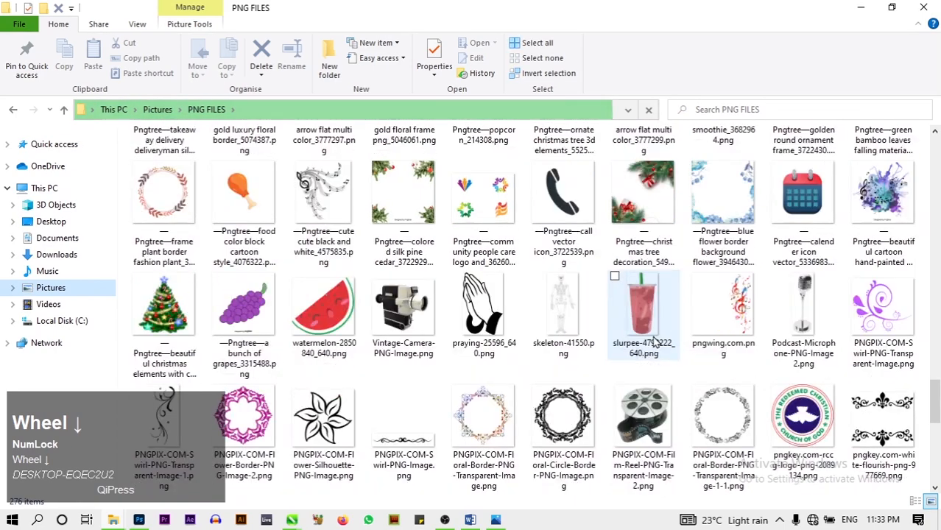
key("l")
key("l")
key("l")
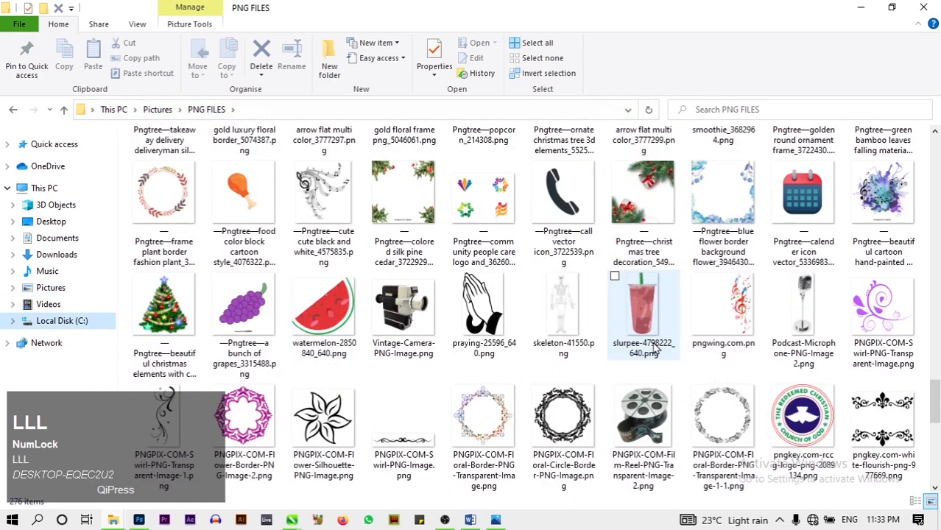
scroll(605, 377, "up", 10)
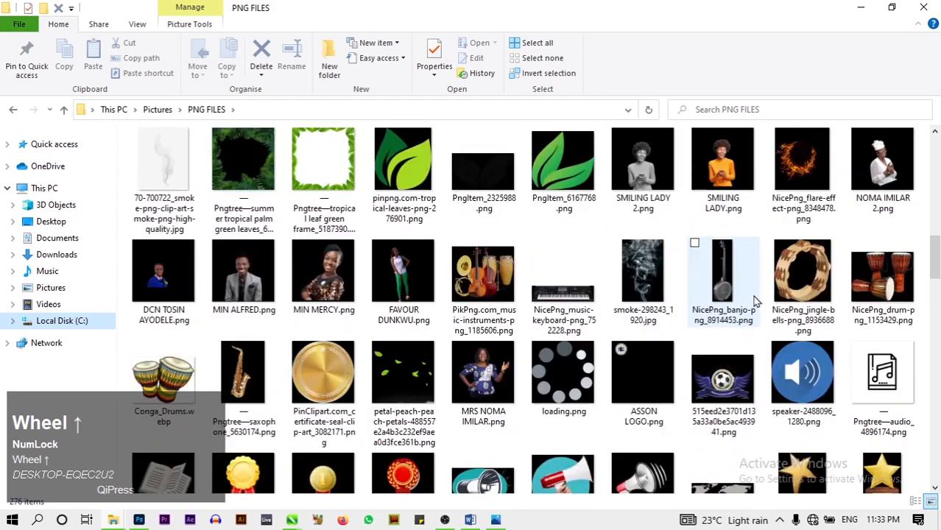
scroll(754, 301, "up", 10)
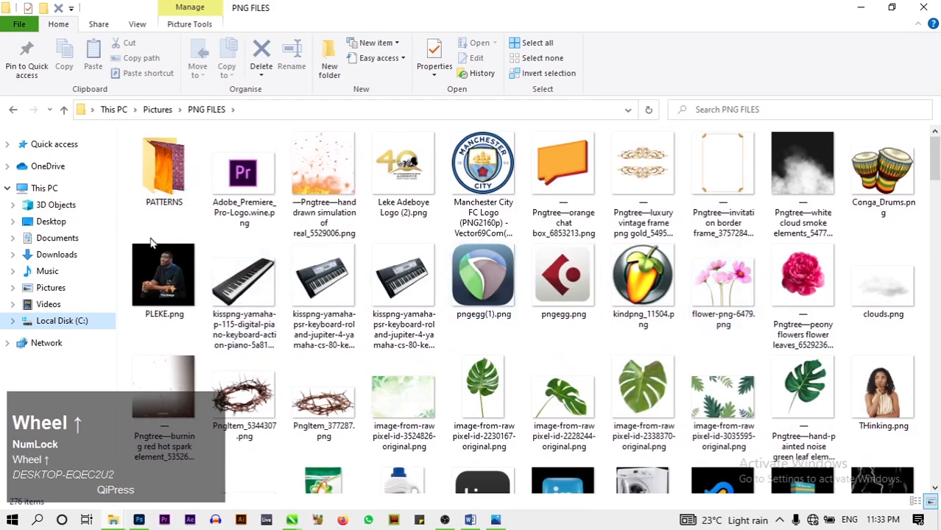
Move the PATTERNS folder out of PNG FILES into the Downloads folder
right_click(148, 226)
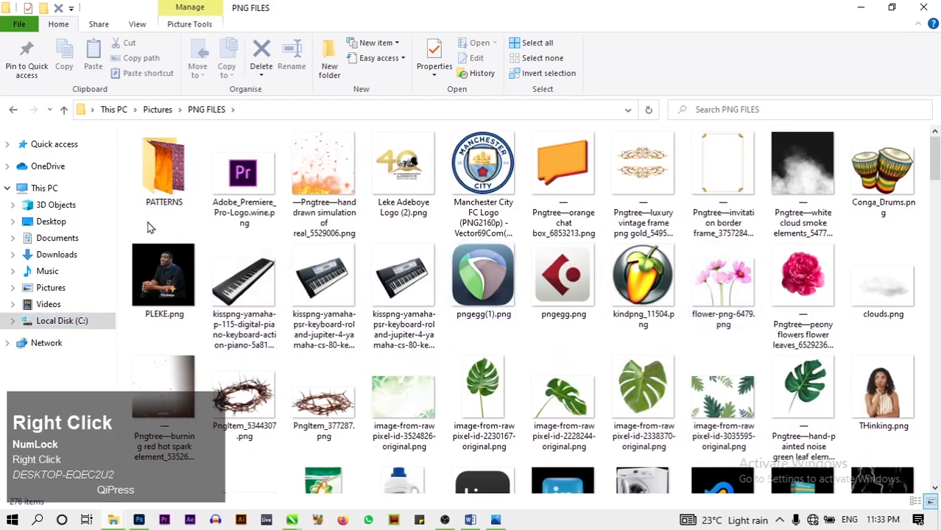
left_click(171, 187)
left_click_drag(169, 186, 82, 255)
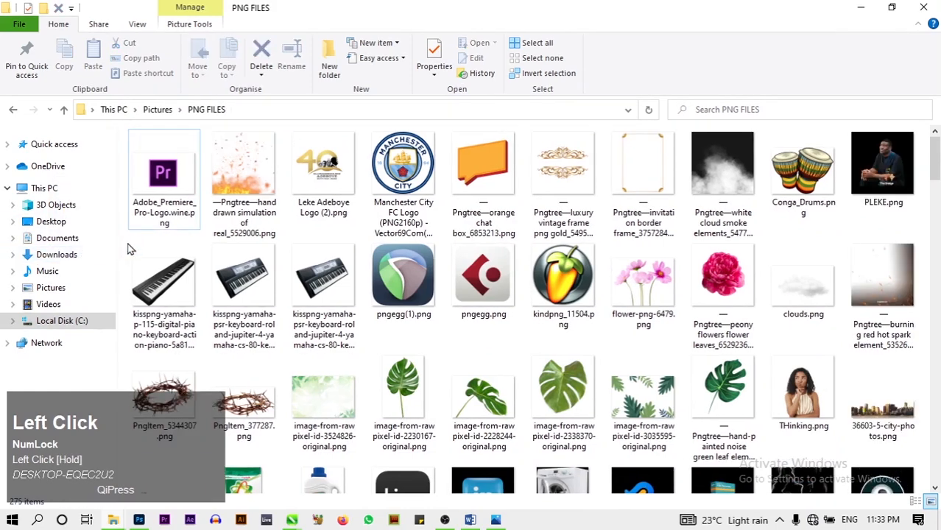
Change the sort order of the PNG FILES folder and search the re-sorted files for a location icon
right_click(126, 251)
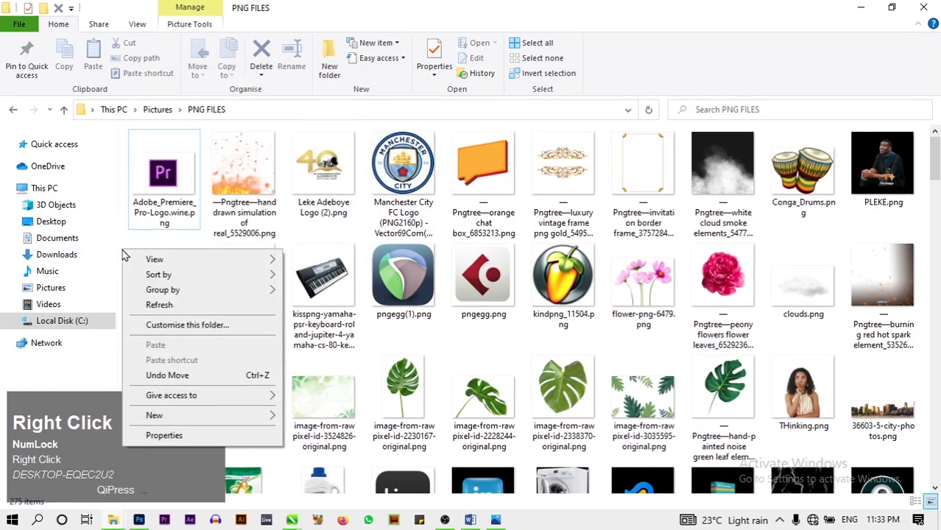
mouse_move(184, 276)
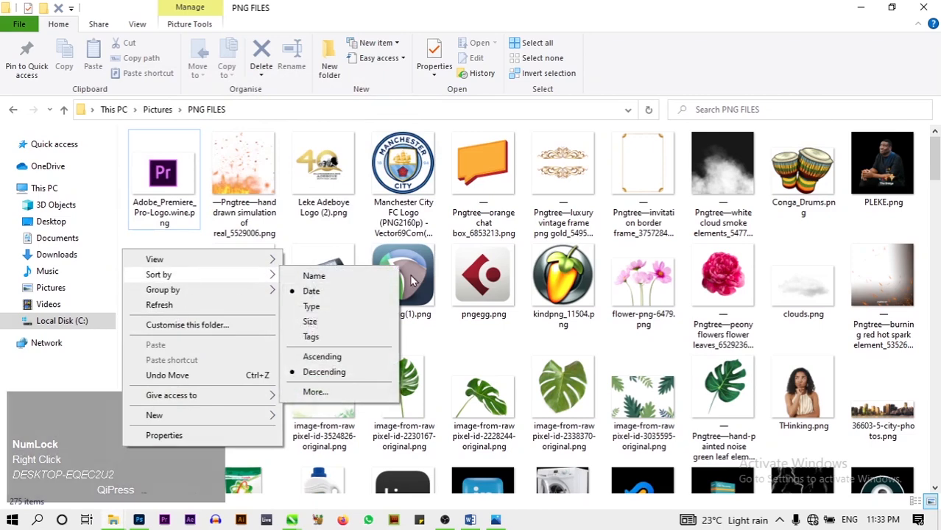
left_click(372, 276)
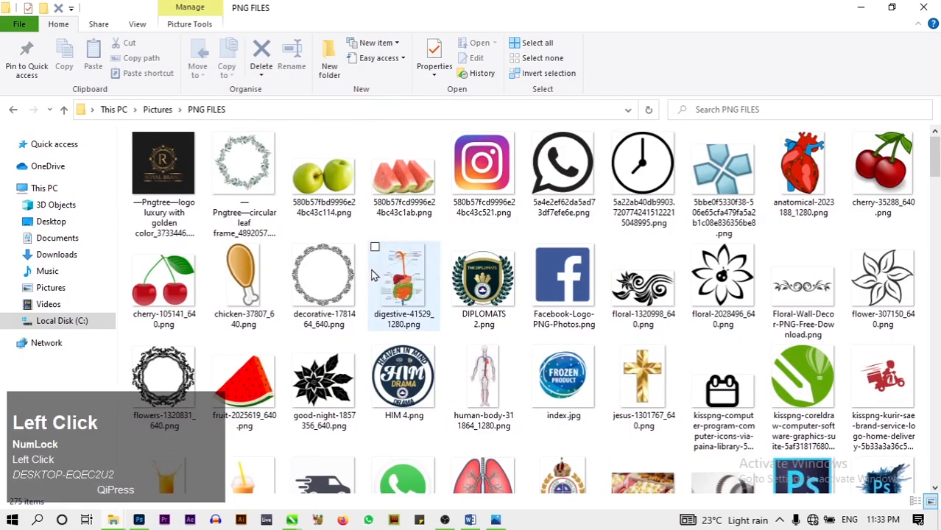
key("l")
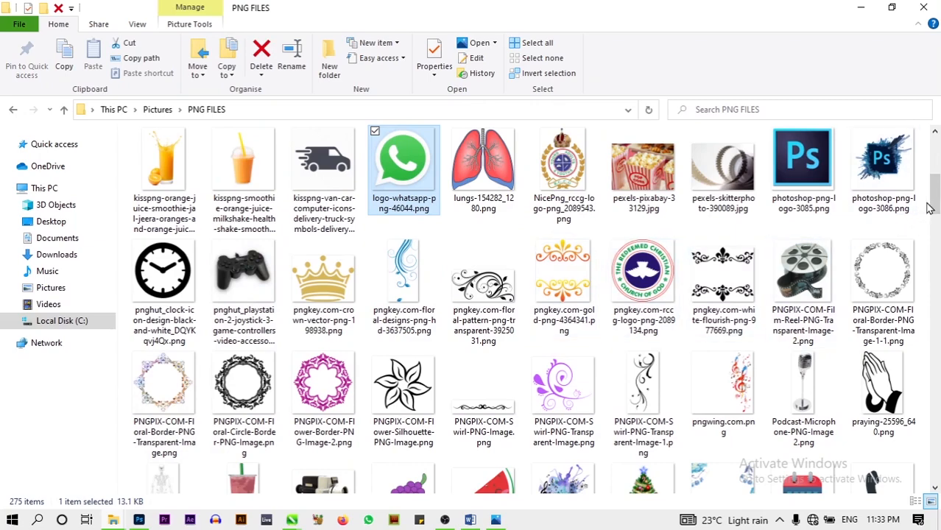
left_click_drag(932, 203, 933, 271)
left_click_drag(935, 276, 935, 389)
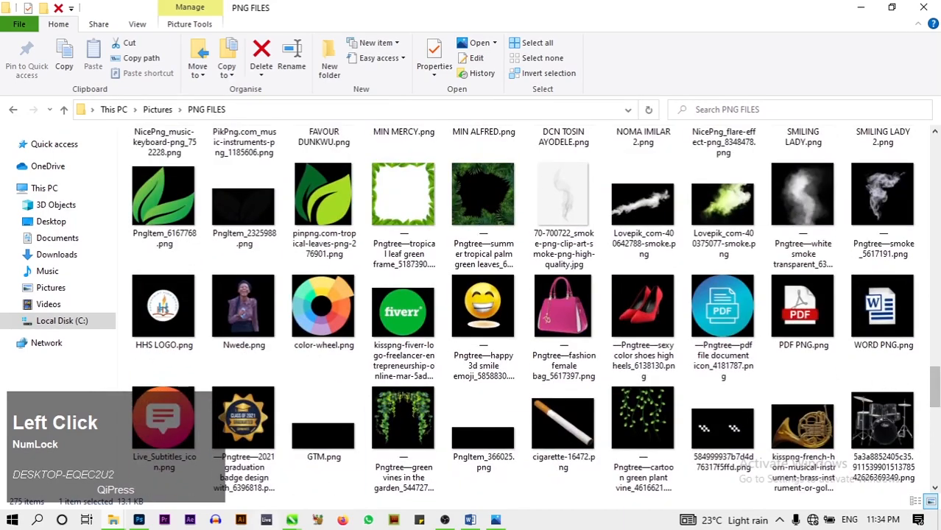
Switch back to Photoshop, duplicate the location icon layer from POWER BELONGS TO GOD.psd into Untitled-1, and show that document
left_click(138, 520)
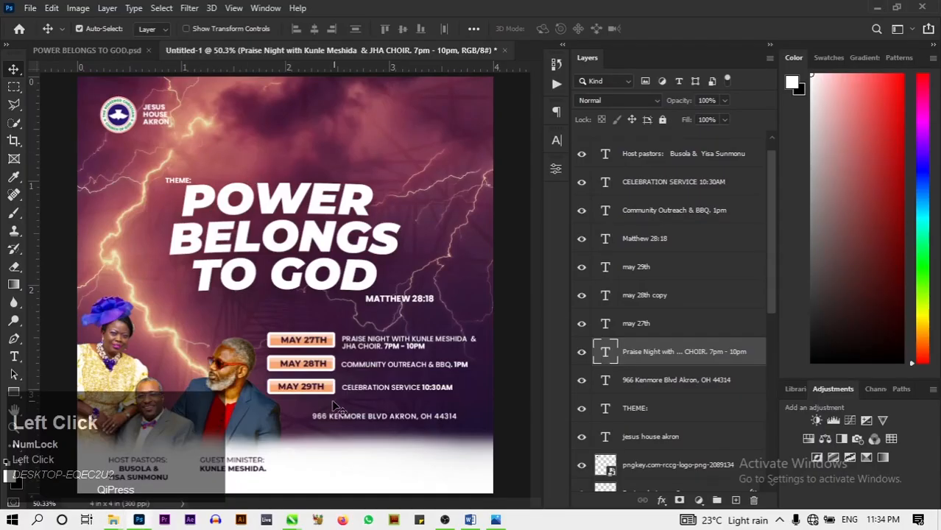
left_click(84, 51)
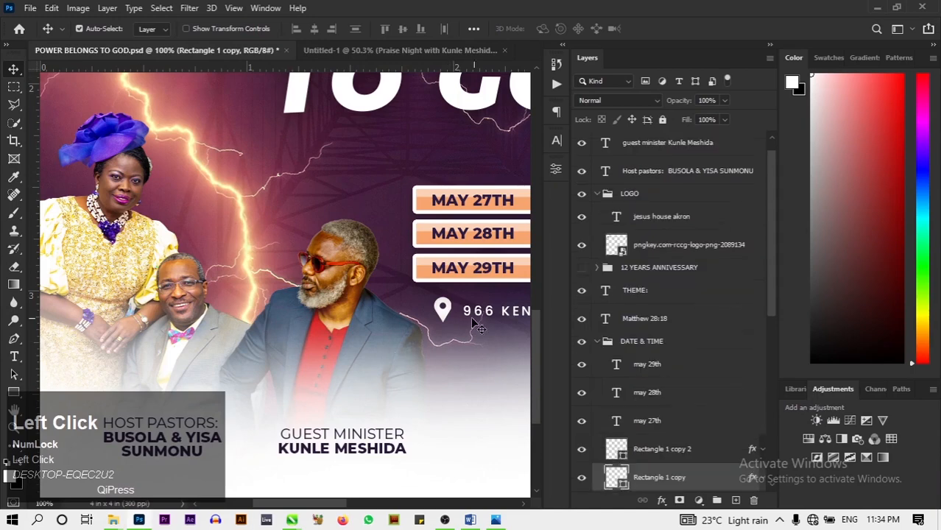
scroll(716, 251, "up", 1)
right_click(725, 172)
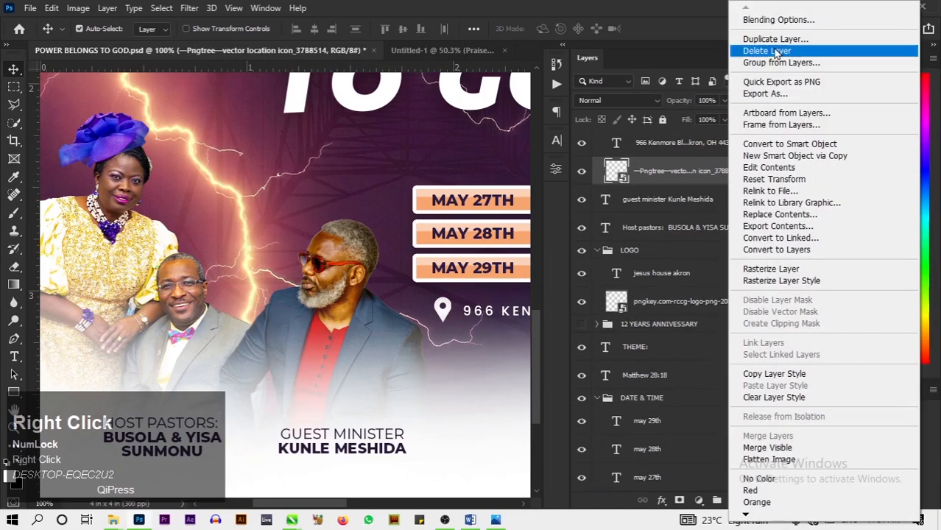
left_click(777, 41)
left_click(393, 186)
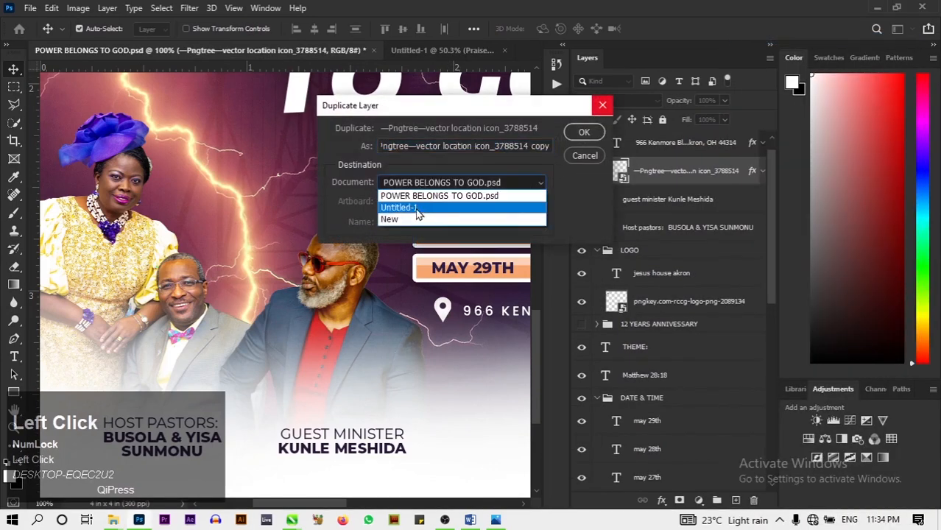
left_click(401, 201)
left_click(591, 138)
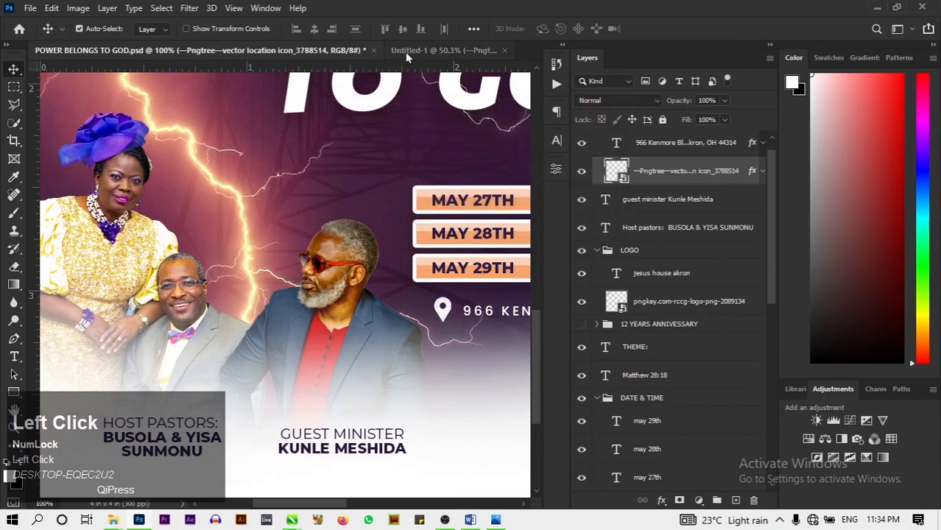
left_click(405, 52)
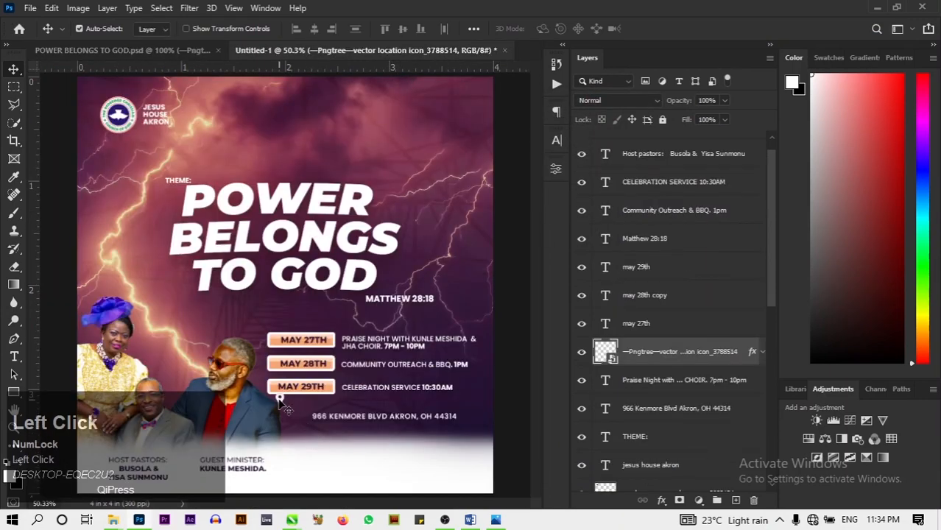
Place the location icon just before the venue address line and nudge it into alignment with the text
left_click_drag(281, 405, 308, 423)
key("Left")
key("Left")
key("Left")
key("Up")
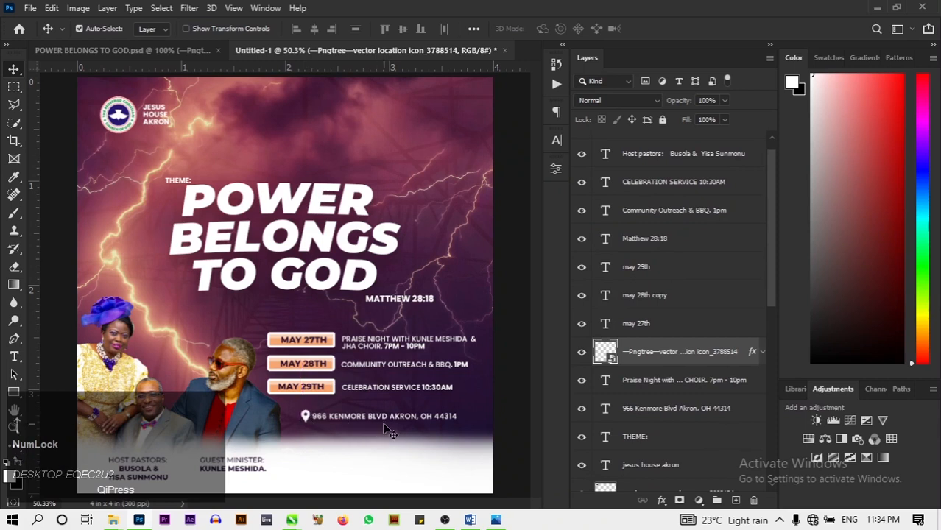
key("Left")
key("Left")
key("Up")
key("Left")
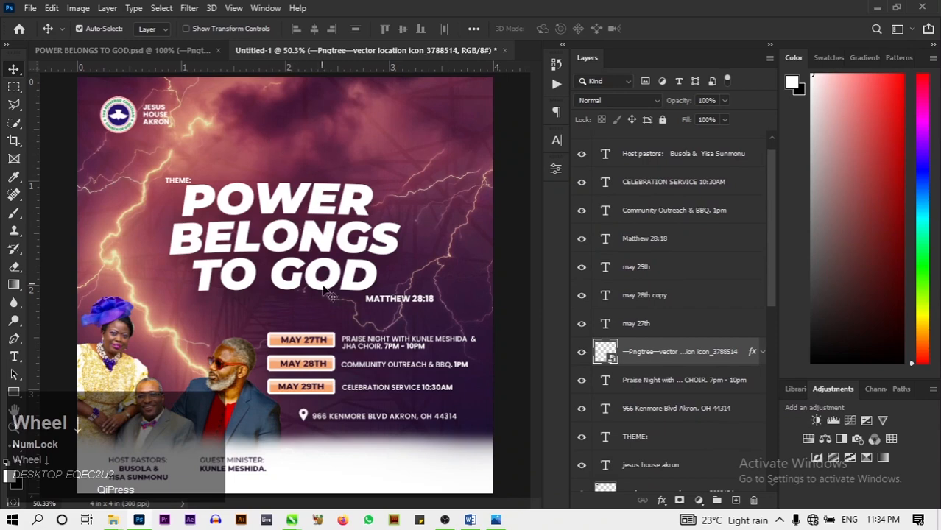
Fit POWER BELONGS TO GOD.psd to the window and compare its layout repeatedly with the Untitled-1 flyer
left_click(82, 52)
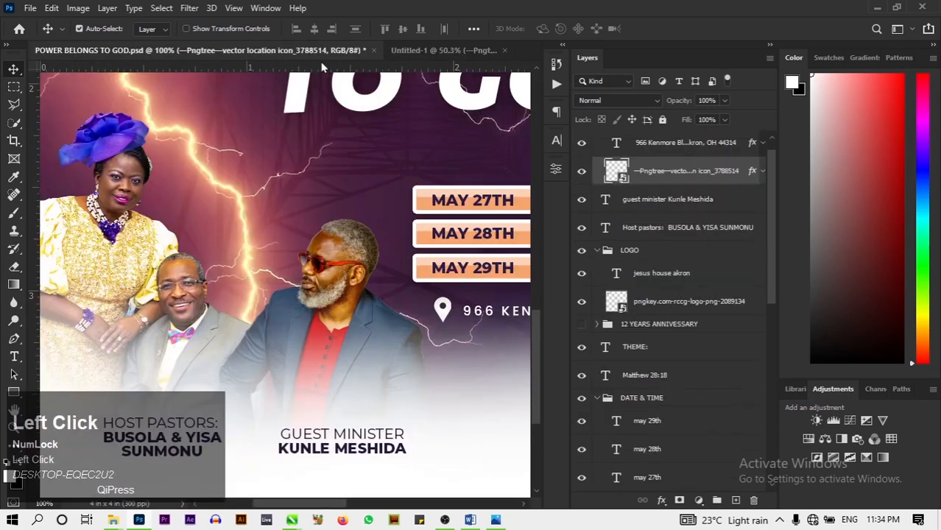
key("ctrl+0")
left_click(422, 51)
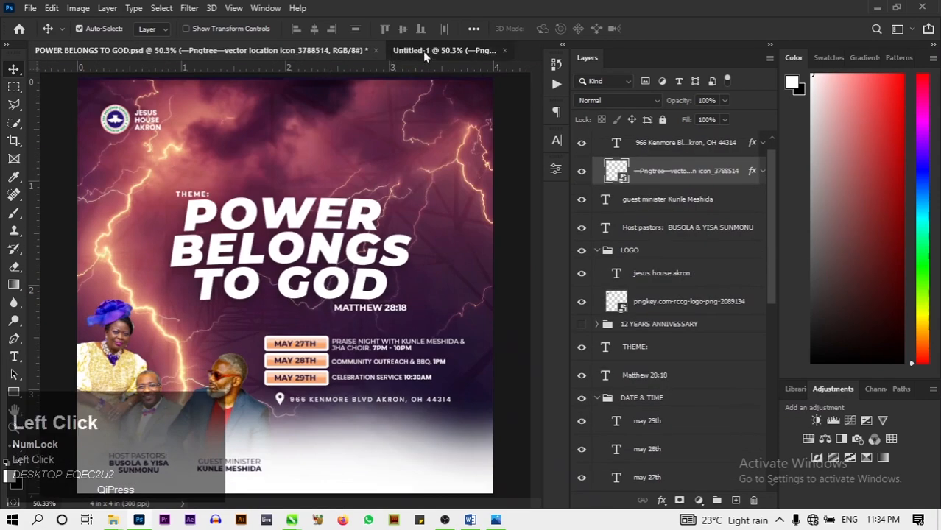
left_click(210, 50)
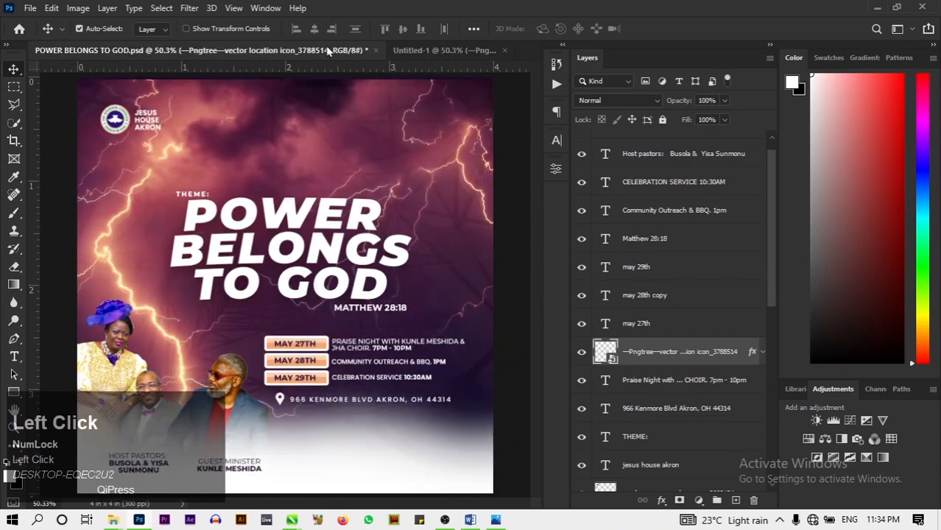
left_click(389, 49)
left_click(173, 49)
left_click(405, 49)
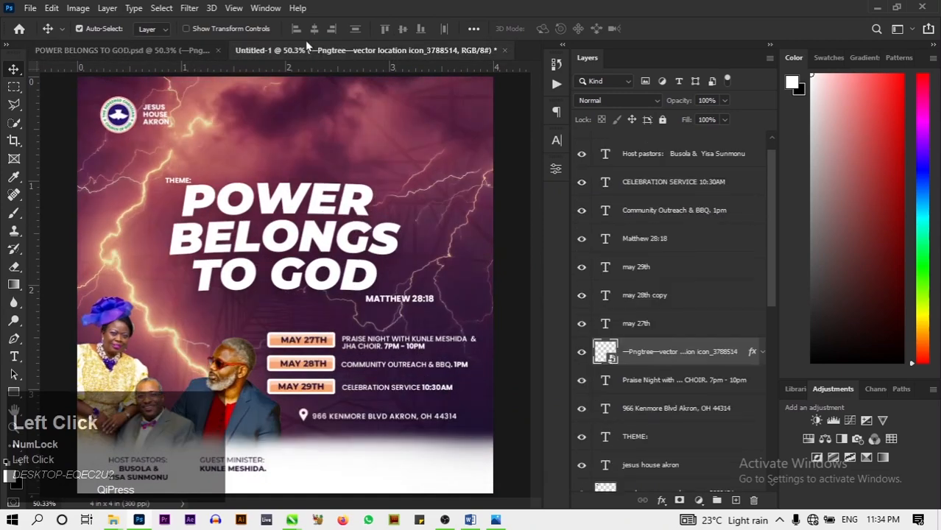
left_click(40, 48)
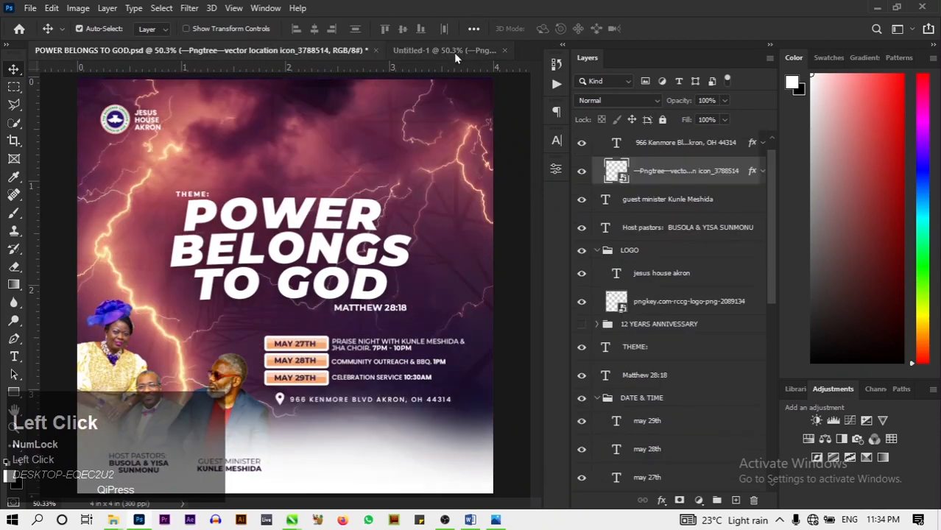
left_click(453, 51)
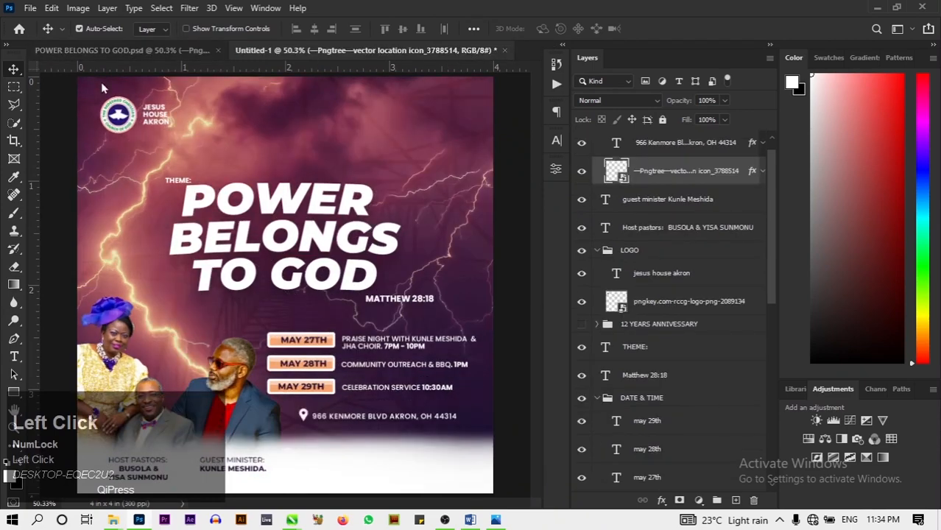
left_click(130, 50)
left_click(463, 51)
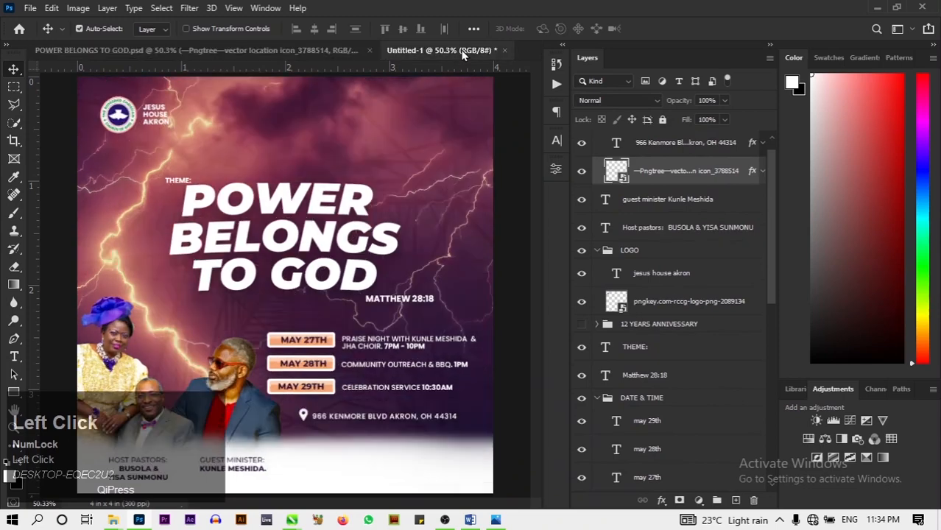
left_click(167, 54)
left_click(450, 52)
left_click(207, 53)
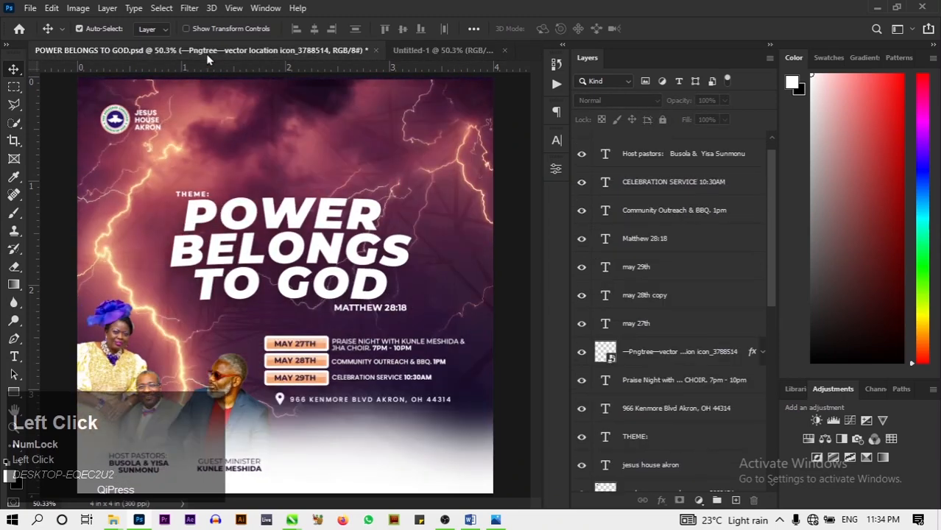